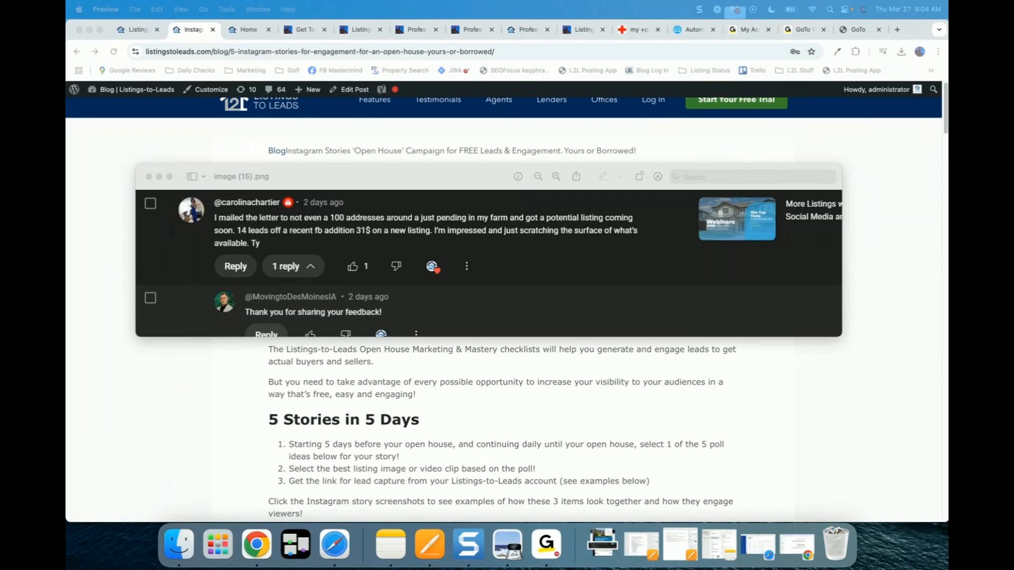
Step: Close the comment screenshot and return to the Instagram Stories blog post
click(148, 177)
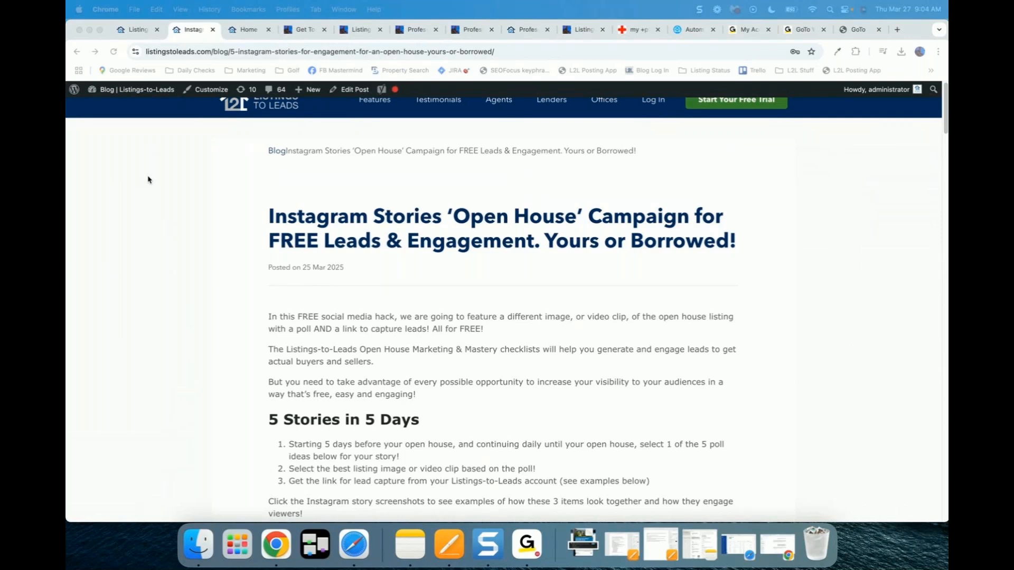
click(220, 218)
scroll(220, 218, down, 1)
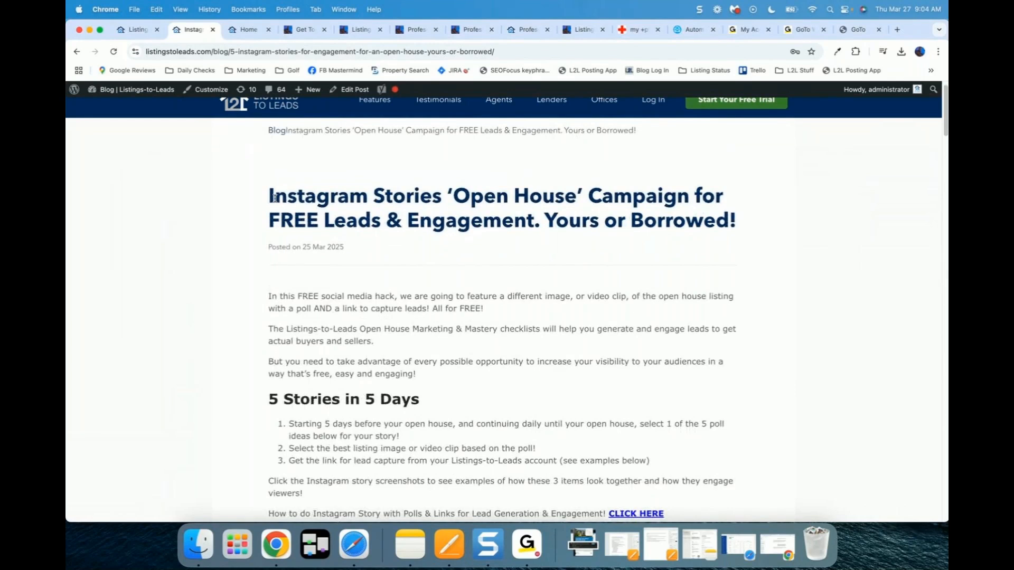
scroll(274, 197, down, 1)
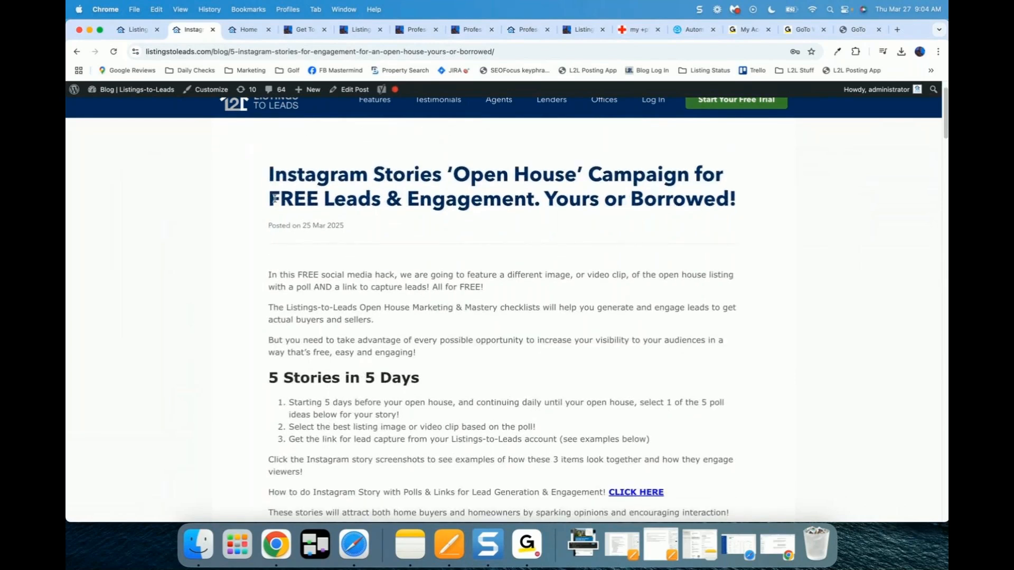
Step: Read through the post down to Story 1's poll question and listing link
scroll(275, 200, down, 5)
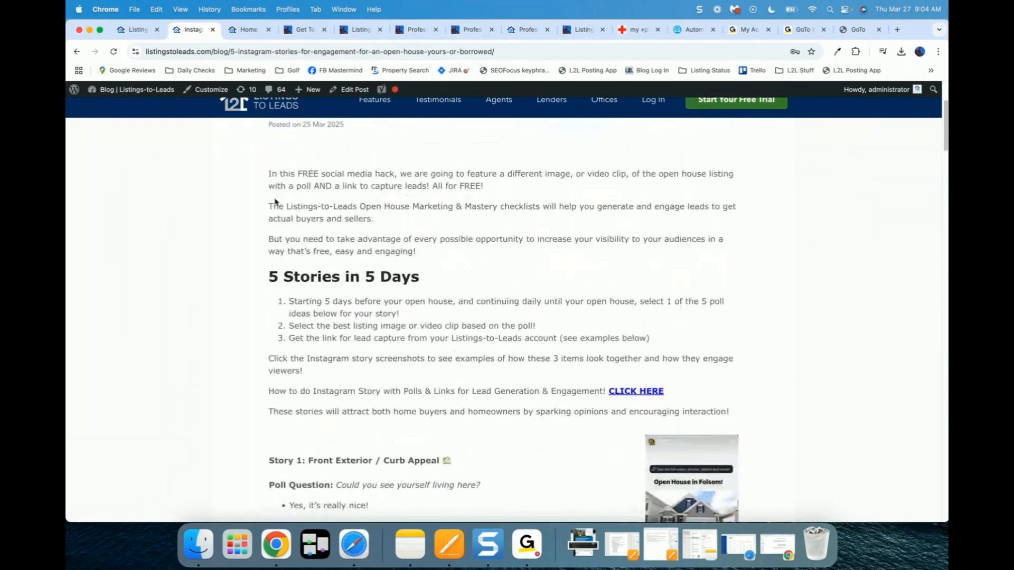
scroll(275, 201, down, 1)
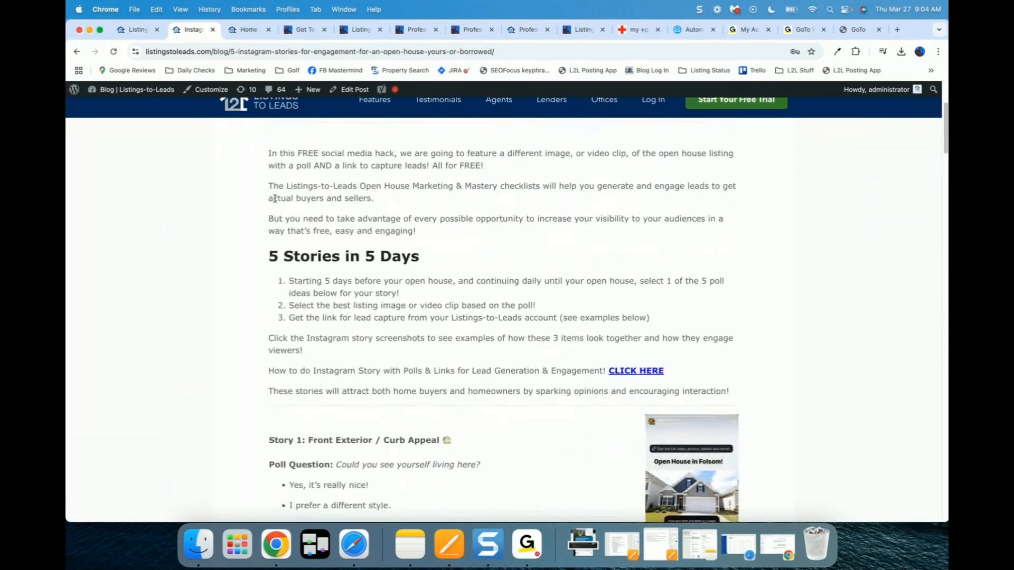
scroll(275, 199, down, 5)
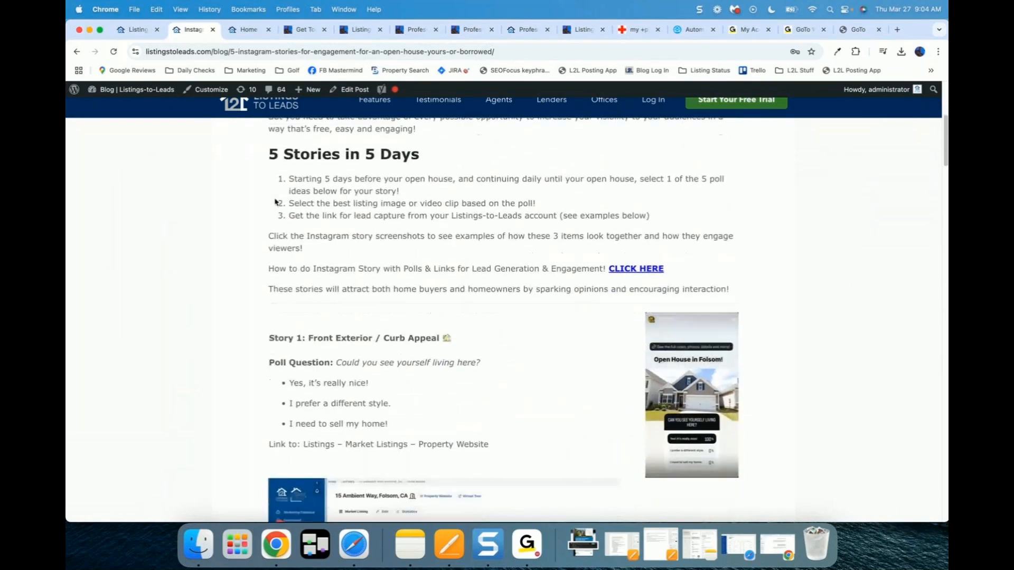
scroll(274, 201, down, 3)
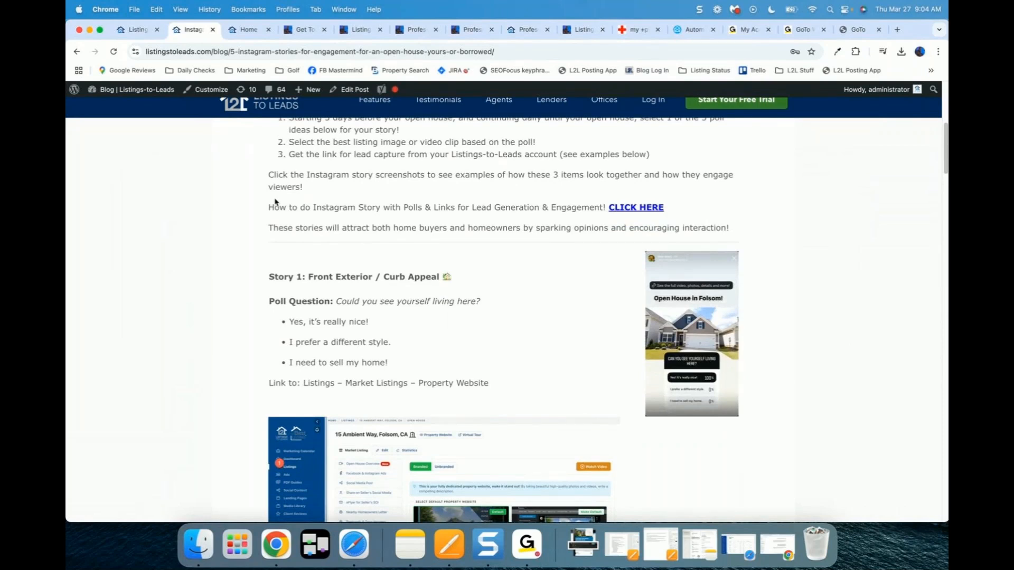
scroll(275, 201, down, 1)
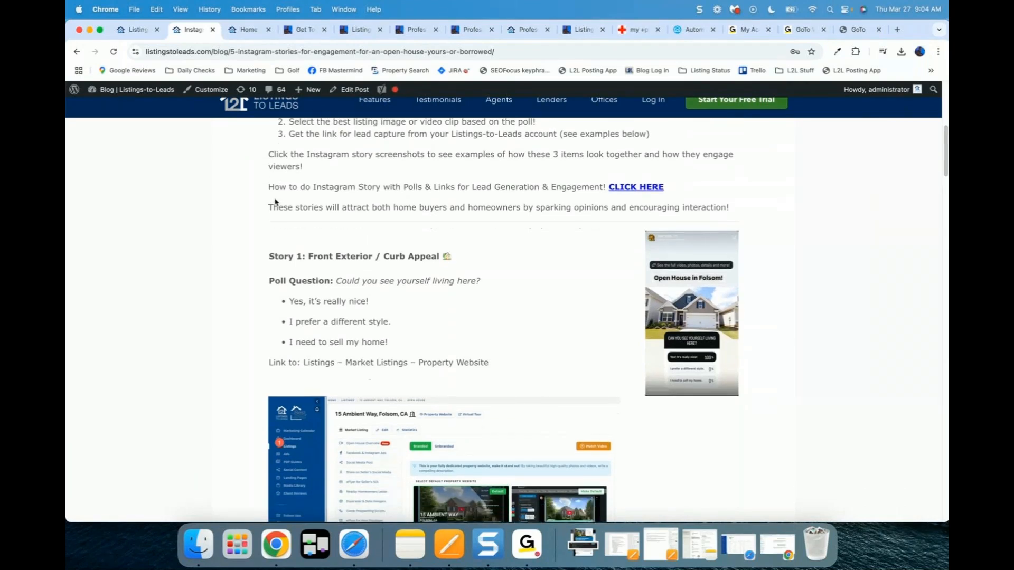
scroll(275, 201, up, 2)
drag(274, 228, 660, 229)
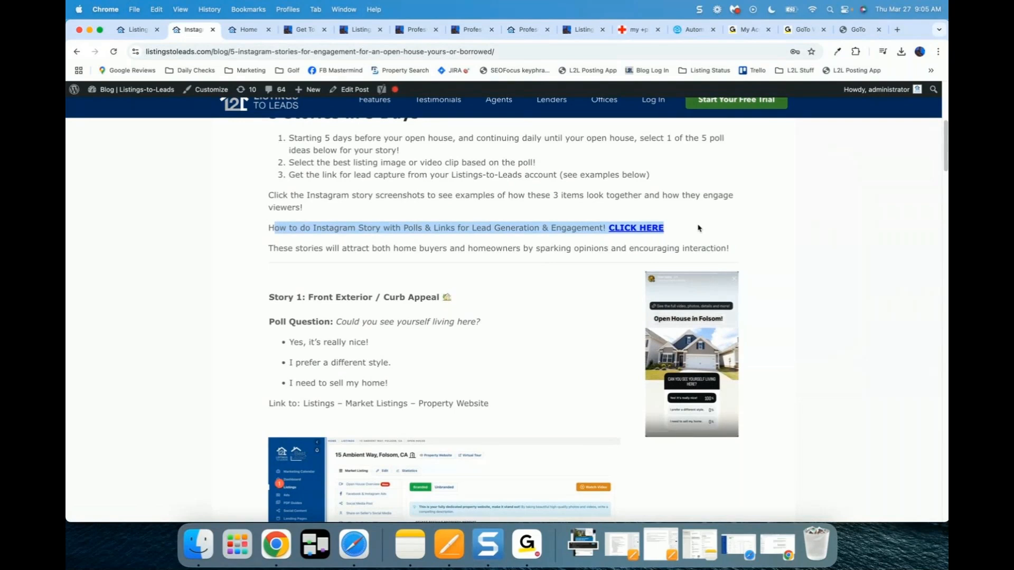
click(543, 295)
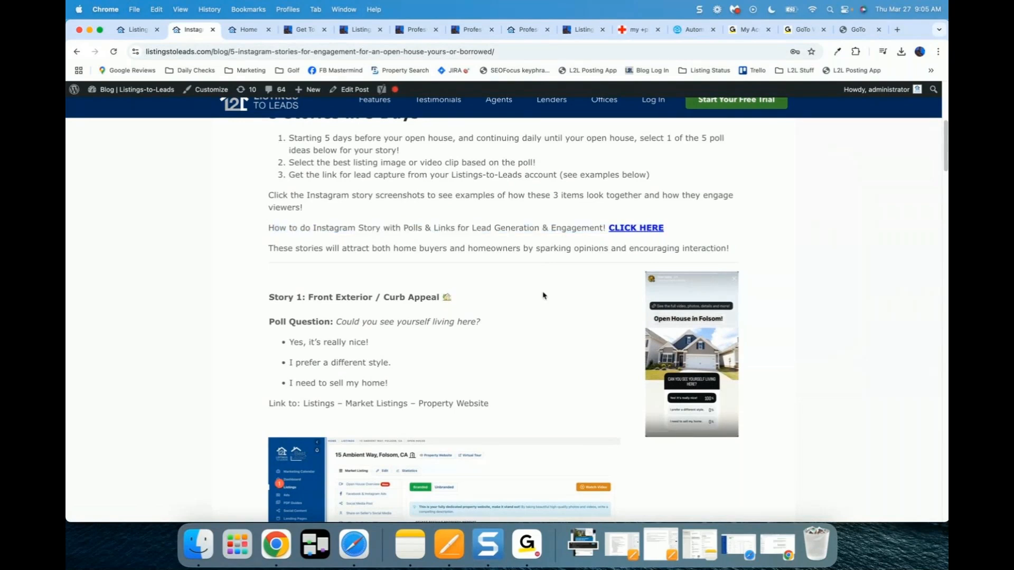
scroll(544, 296, down, 2)
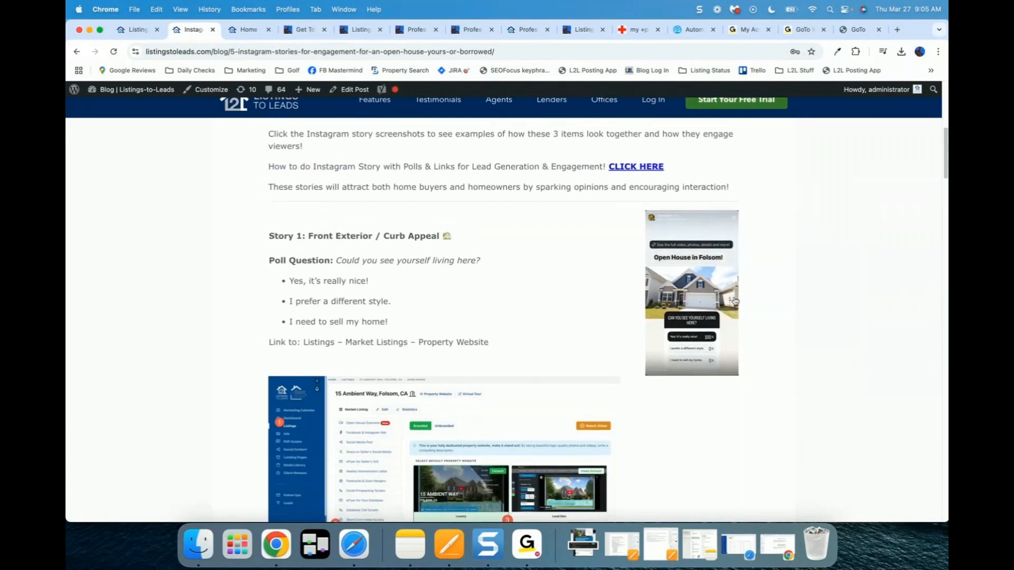
click(698, 285)
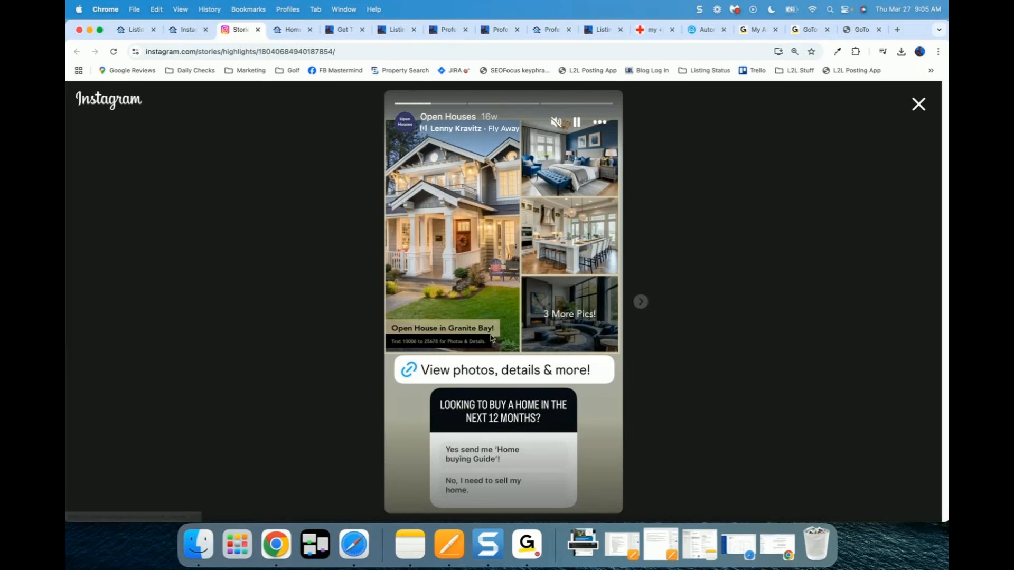
click(494, 376)
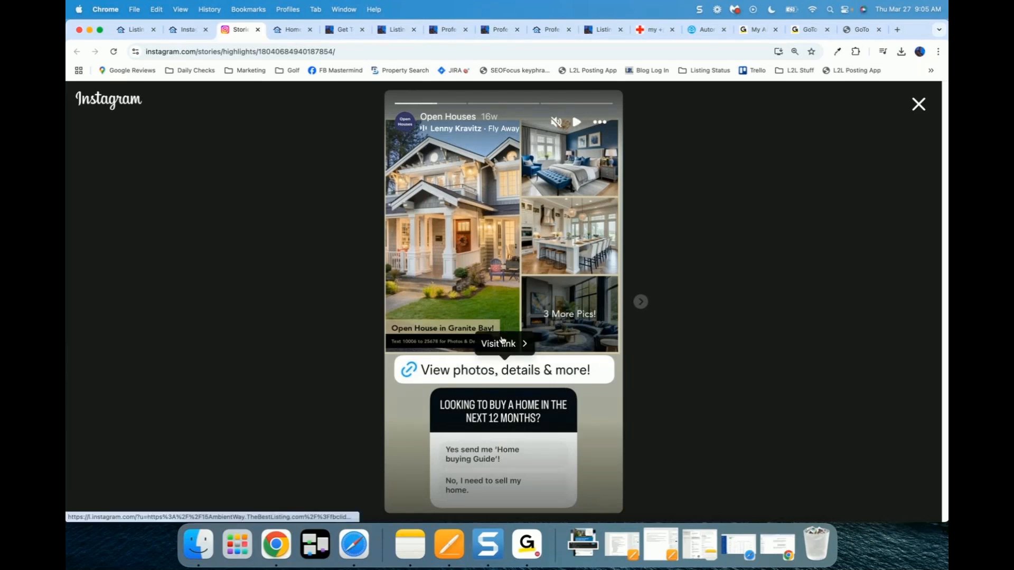
click(502, 342)
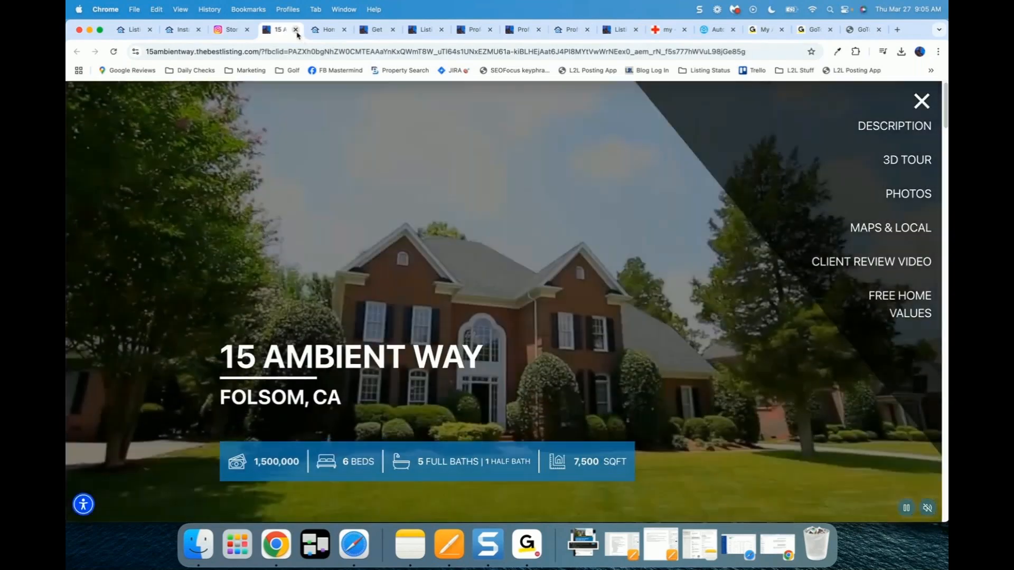
key(Down)
key(Down)
key(Down)
key(Down)
key(Down)
key(Down)
key(Down)
key(Down)
key(Down)
key(Down)
key(Down)
key(Down)
key(Down)
key(Down)
key(Down)
key(Down)
key(Down)
key(Down)
key(Down)
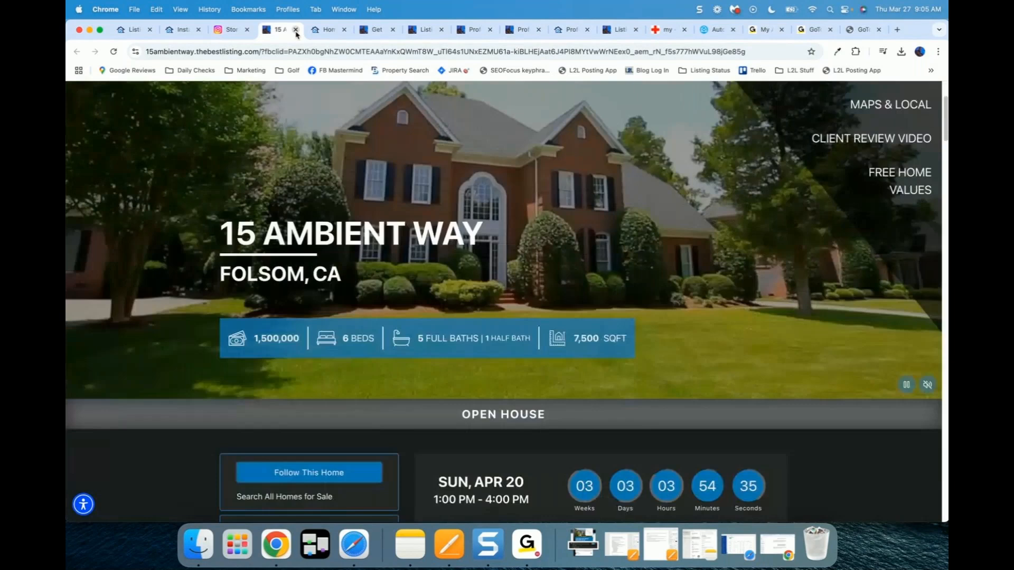
key(Down)
key(Down)
key(Down)
key(Down)
key(Down)
key(Down)
key(Down)
key(Down)
key(Down)
key(Down)
key(Down)
key(Down)
key(Down)
key(Down)
key(Down)
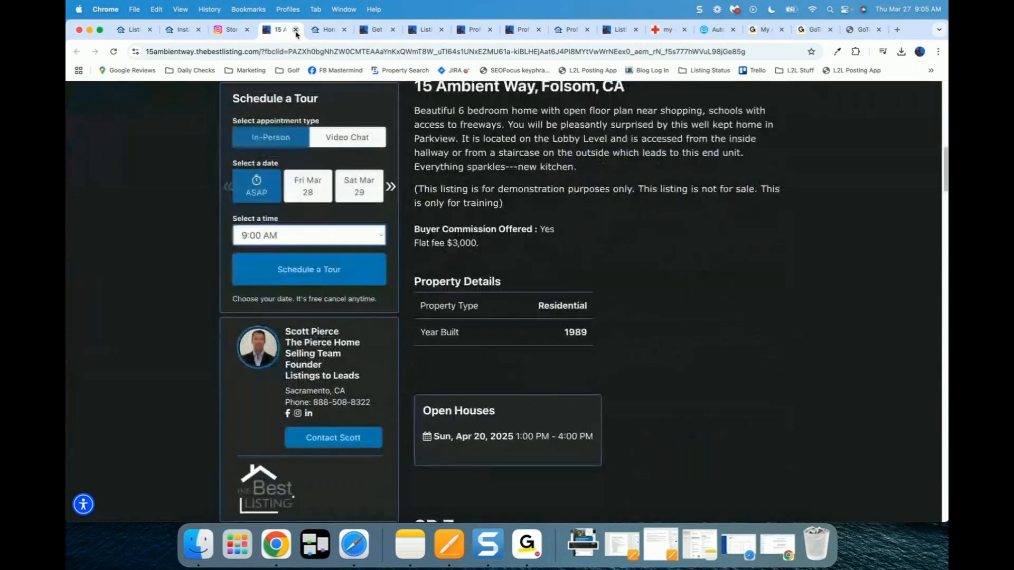
click(295, 30)
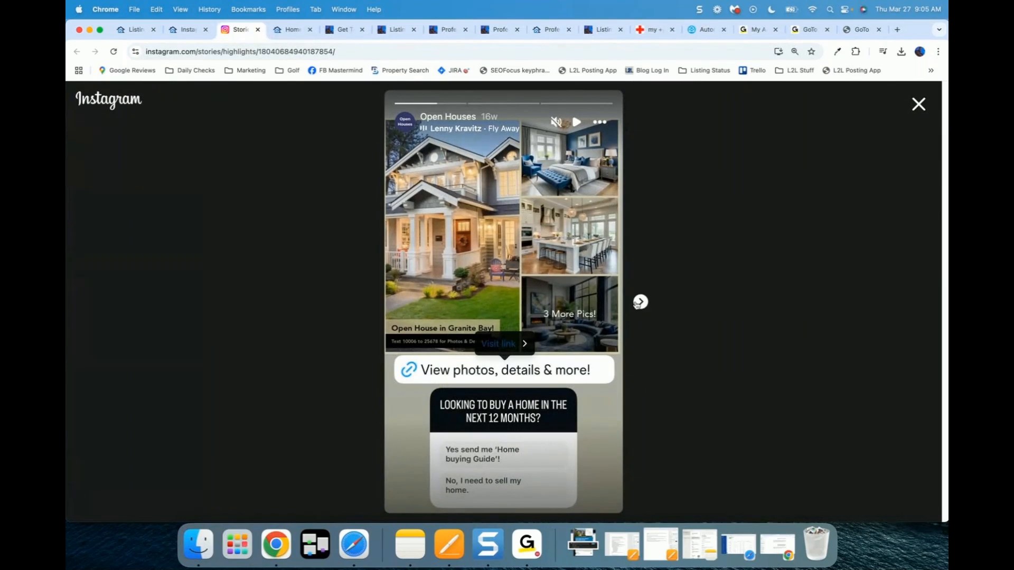
click(640, 301)
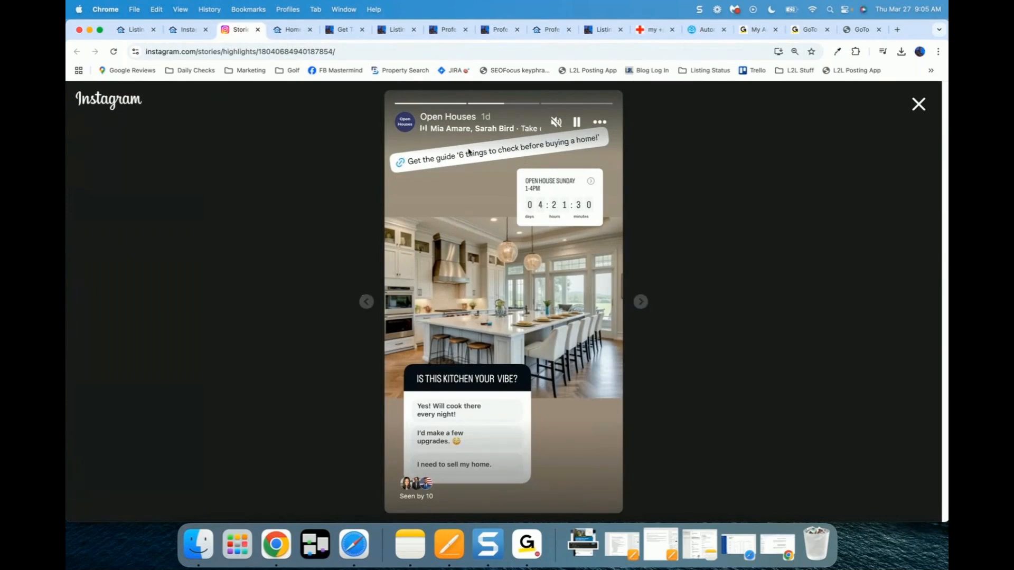
Step: Preview the kitchen story's 6 Things guide landing page, then advance past it
click(443, 162)
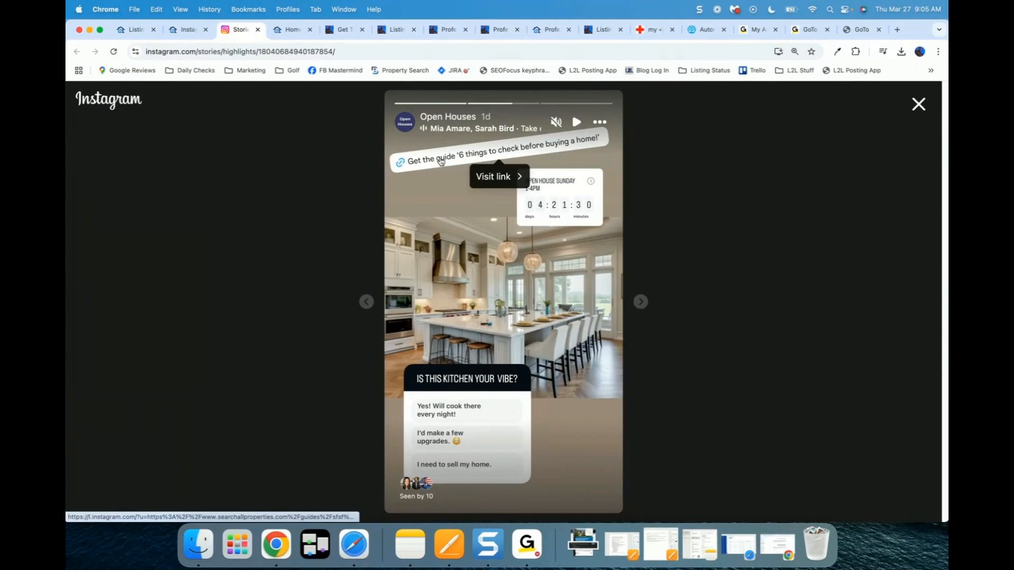
click(486, 176)
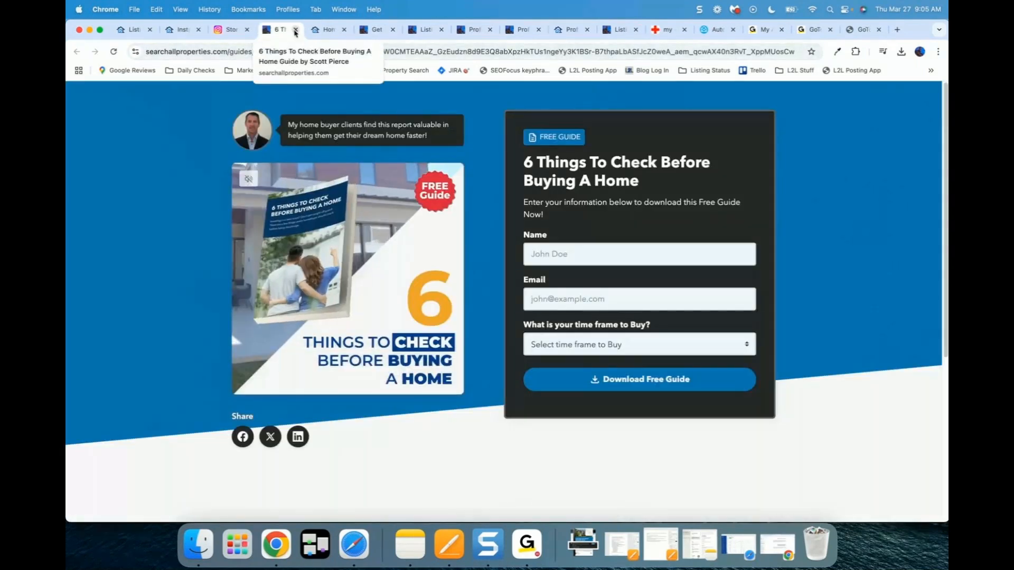
click(296, 30)
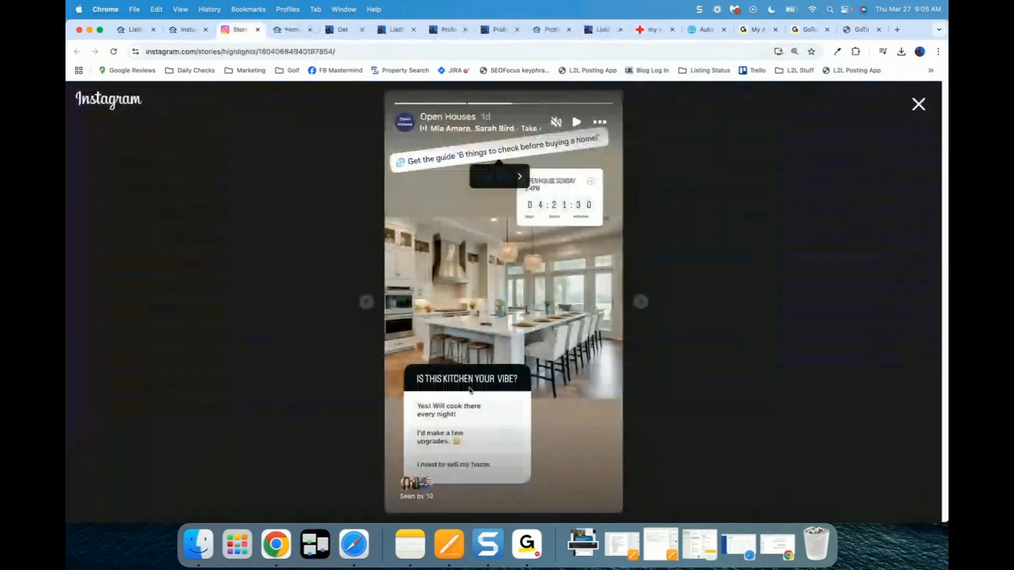
click(641, 301)
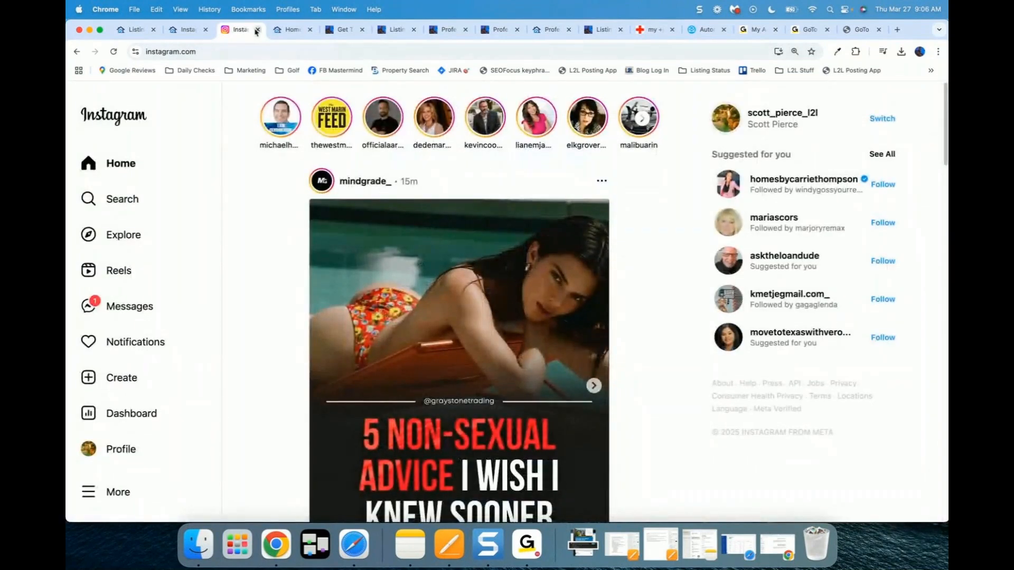
click(257, 29)
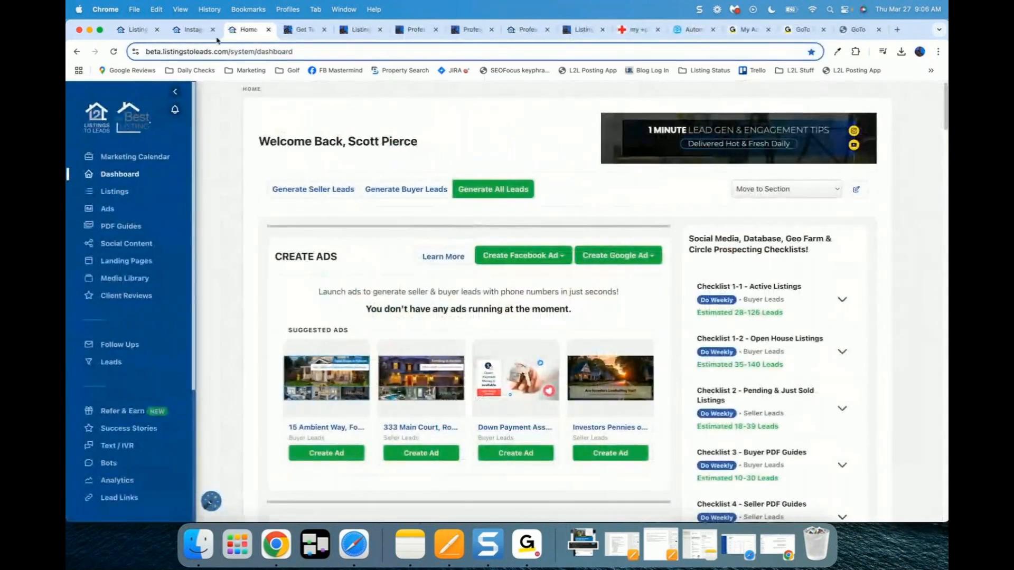
click(193, 29)
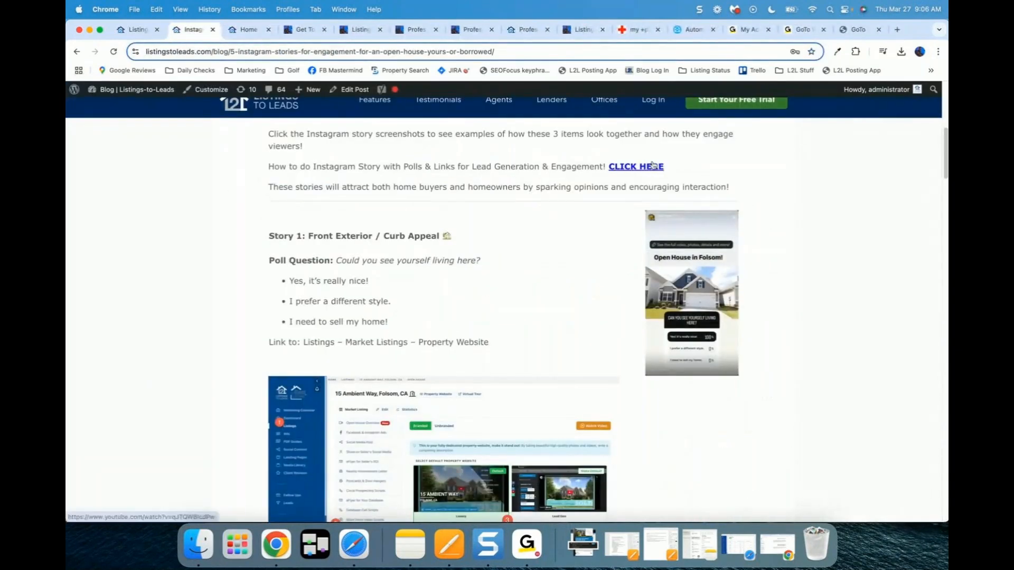
drag(945, 146, 945, 196)
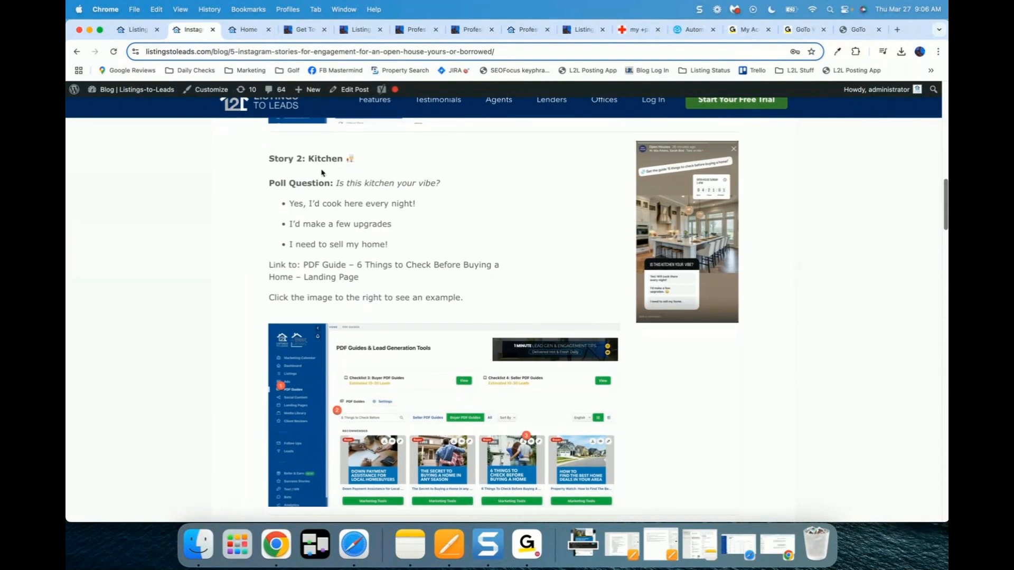
drag(270, 183, 426, 244)
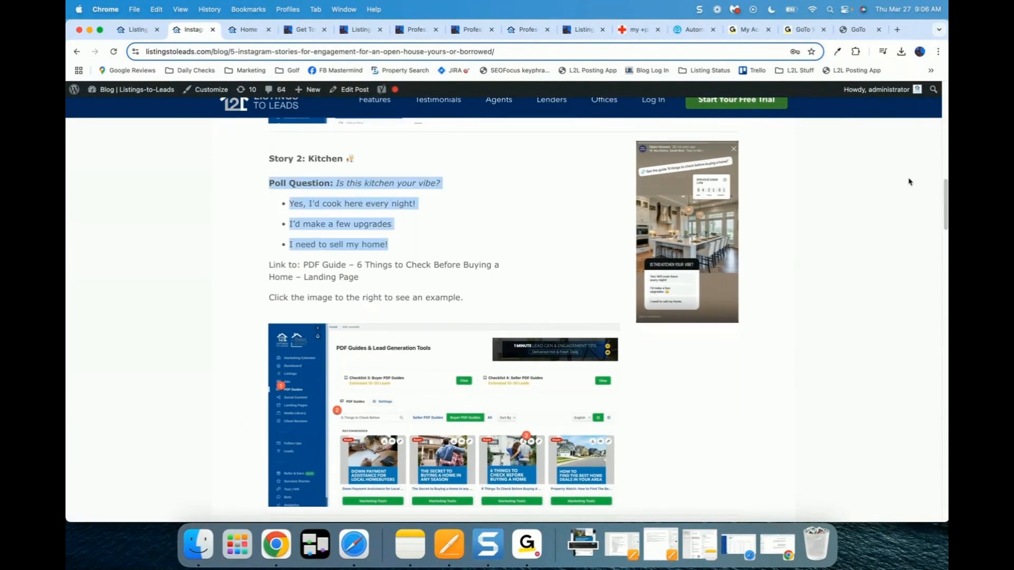
drag(946, 194, 943, 243)
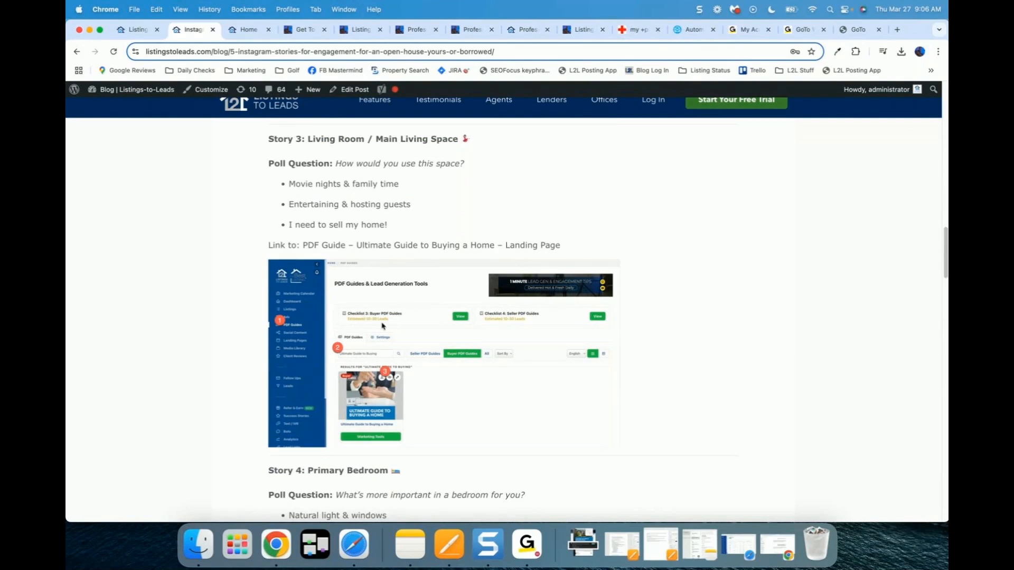
drag(270, 244, 590, 247)
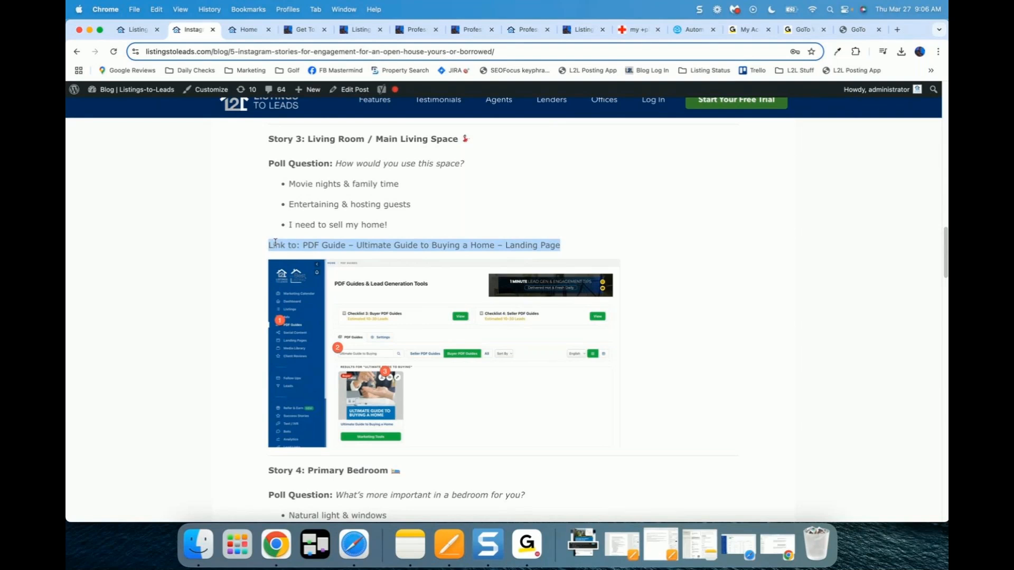
drag(274, 163, 410, 226)
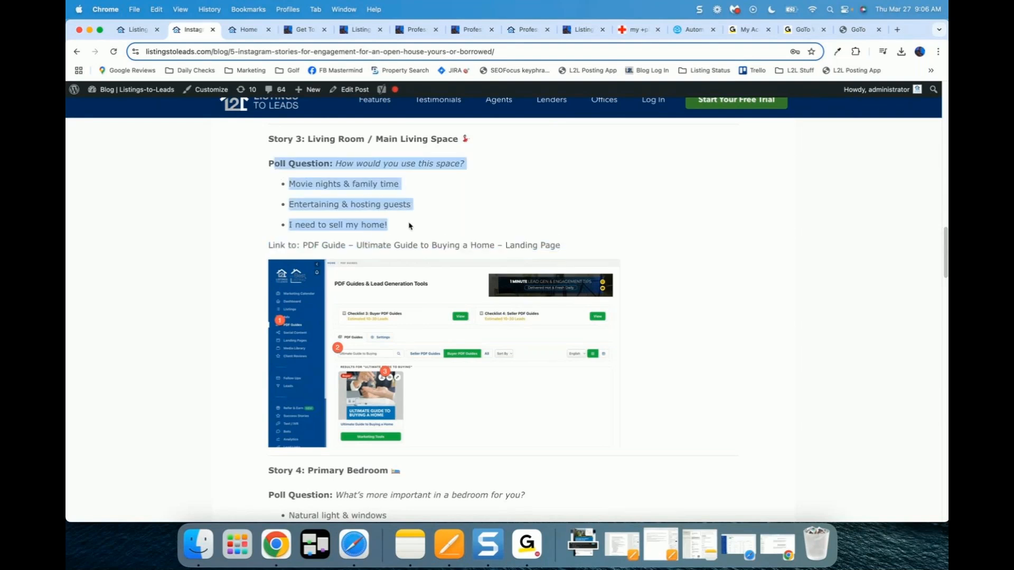
drag(272, 245, 550, 245)
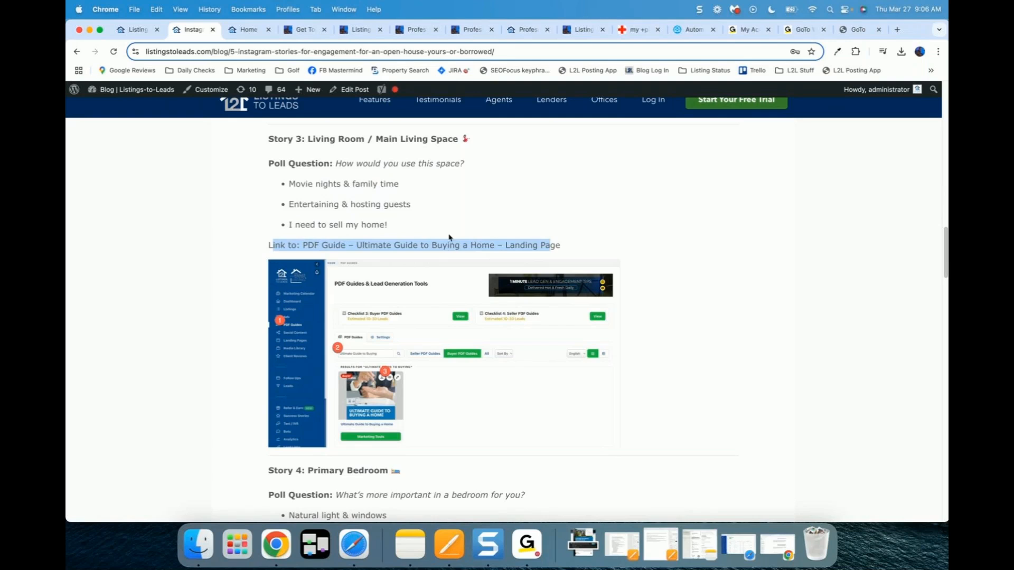
scroll(346, 320, down, 5)
scroll(335, 312, down, 2)
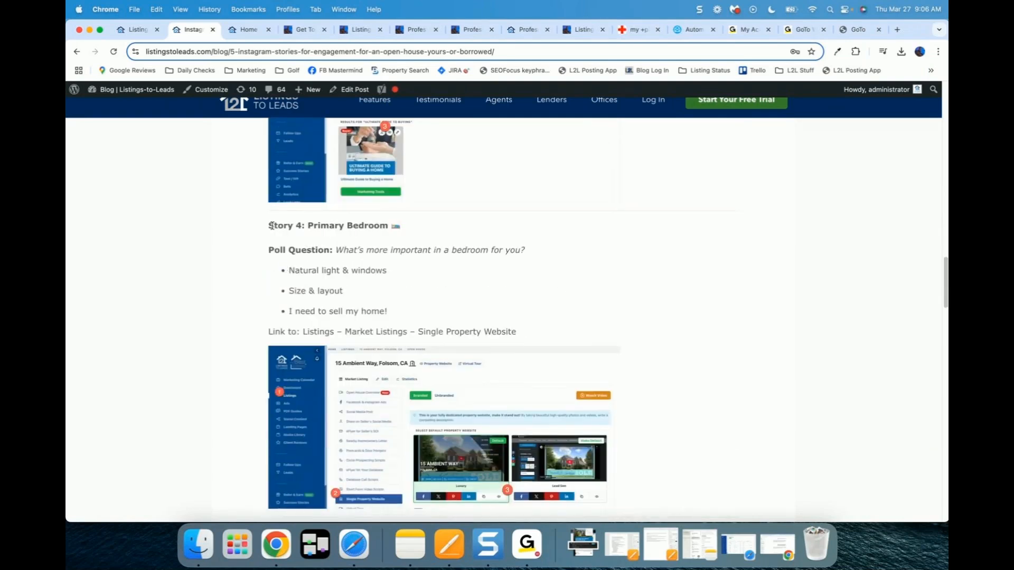
drag(271, 226, 375, 237)
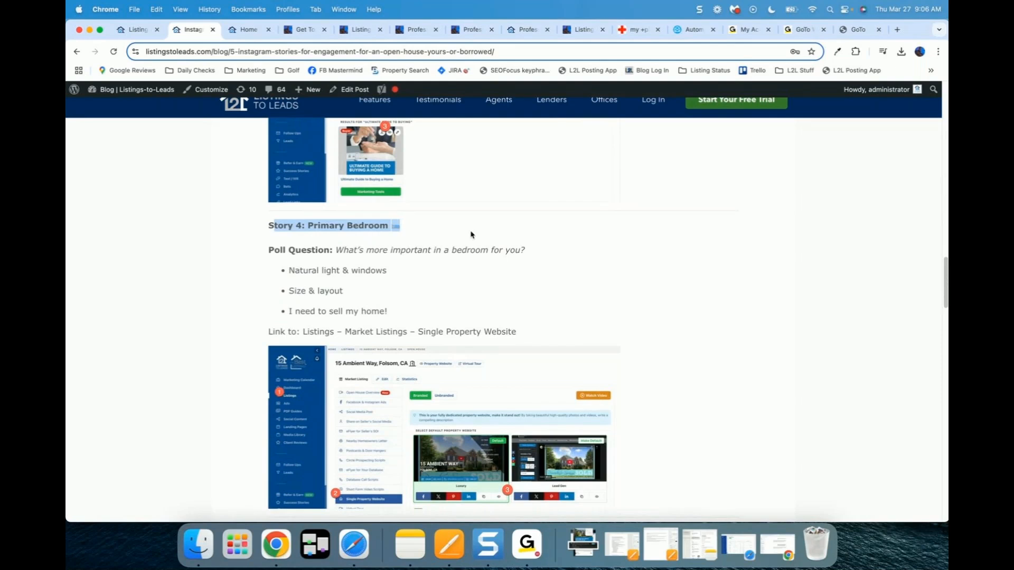
drag(471, 234, 527, 319)
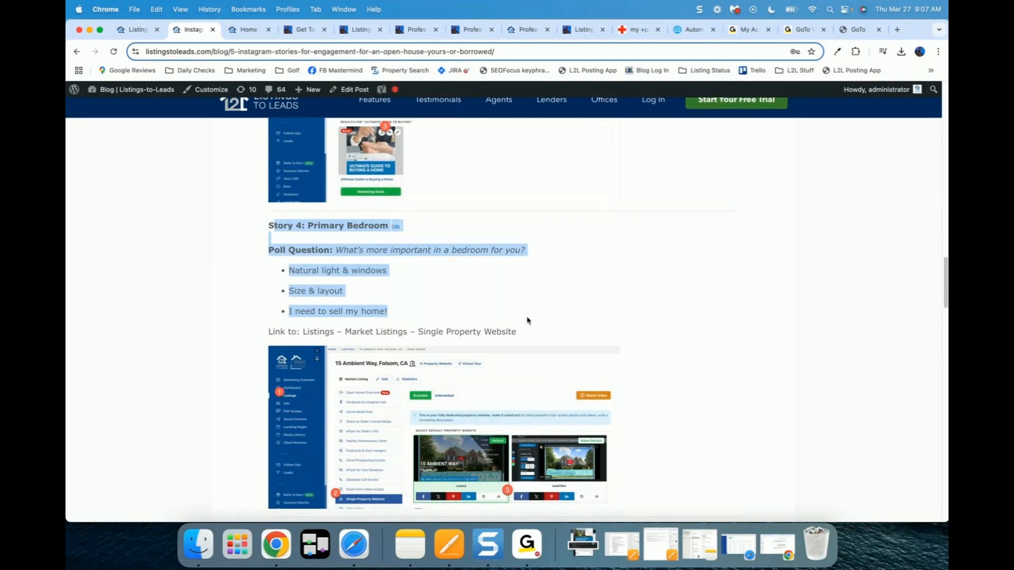
click(526, 320)
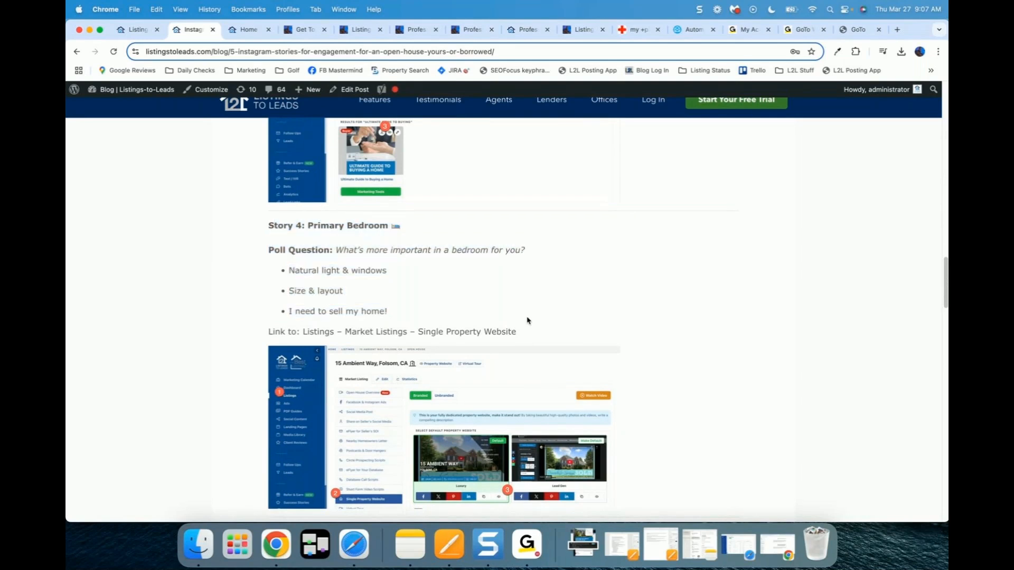
scroll(526, 320, down, 1)
scroll(389, 242, up, 2)
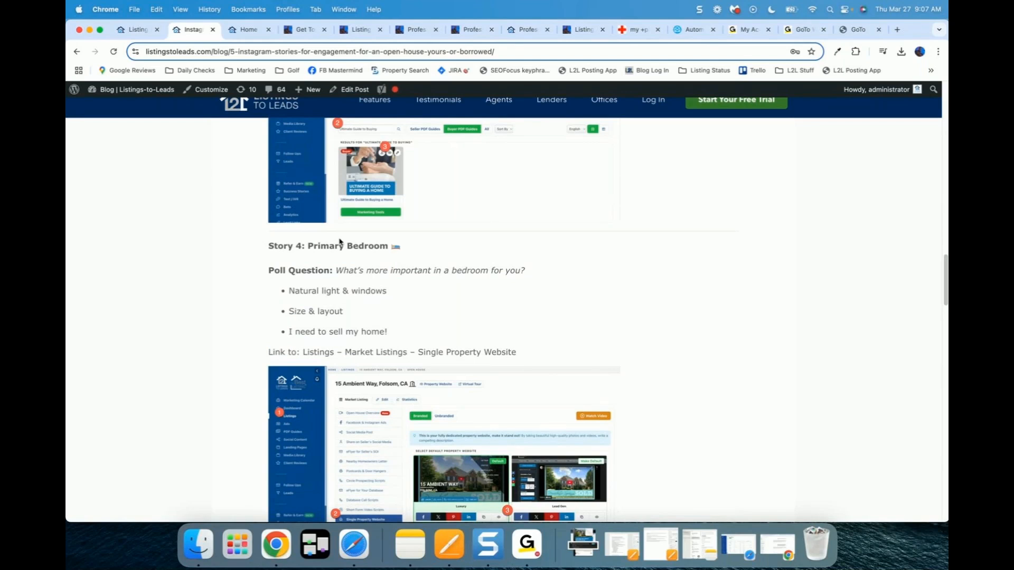
scroll(299, 262, down, 1)
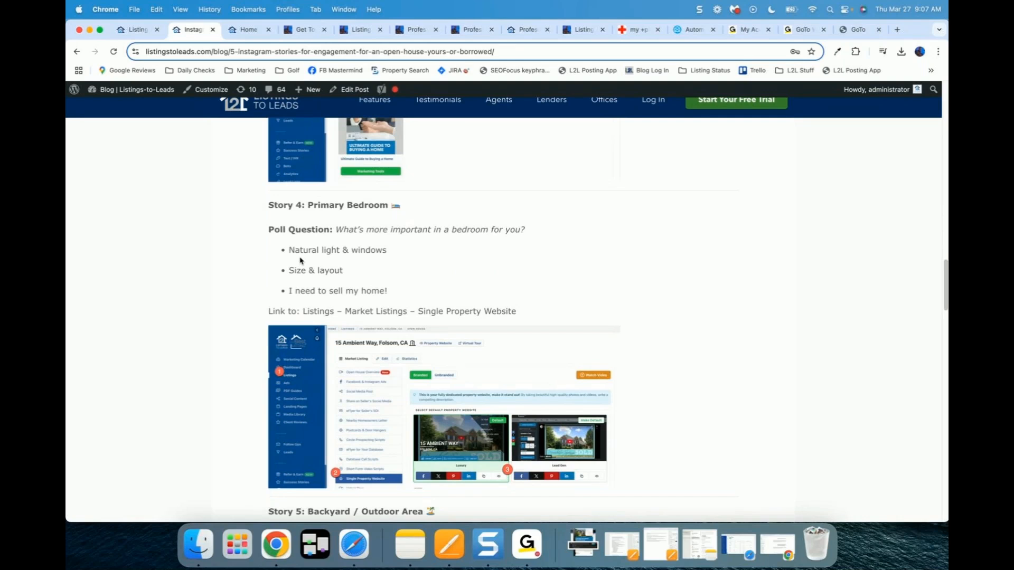
scroll(301, 260, down, 1)
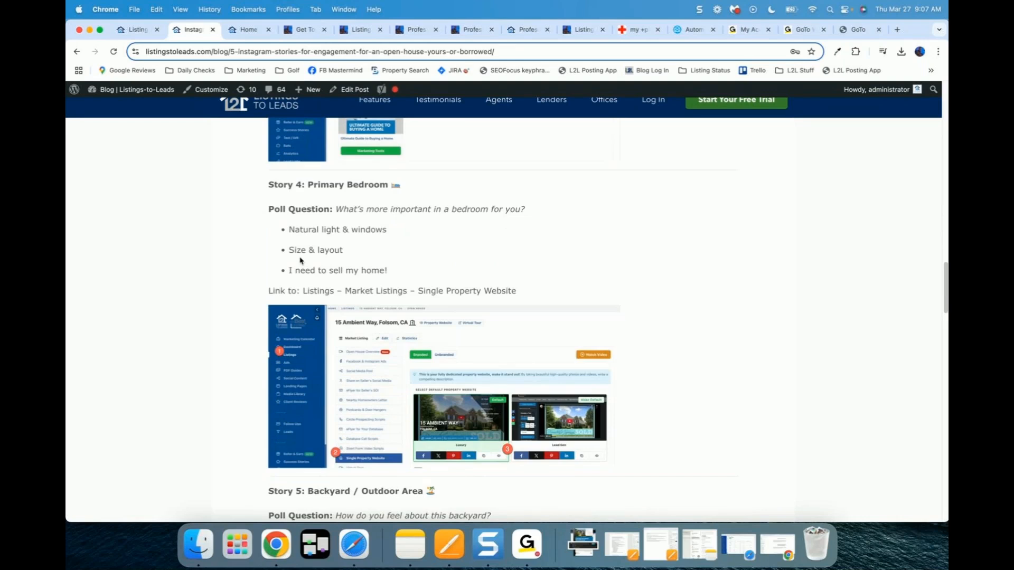
scroll(300, 260, down, 10)
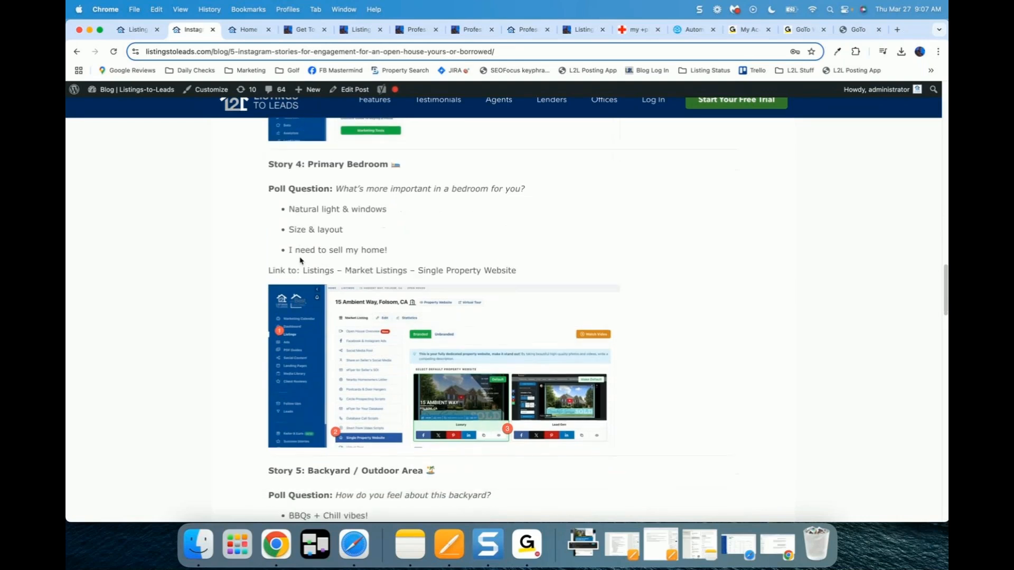
scroll(236, 303, down, 2)
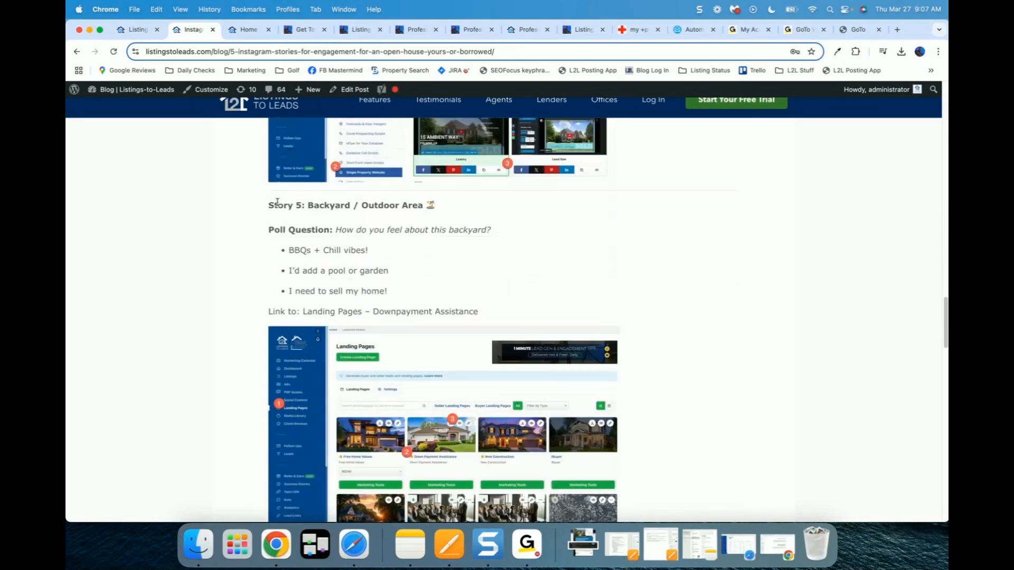
drag(273, 205, 496, 316)
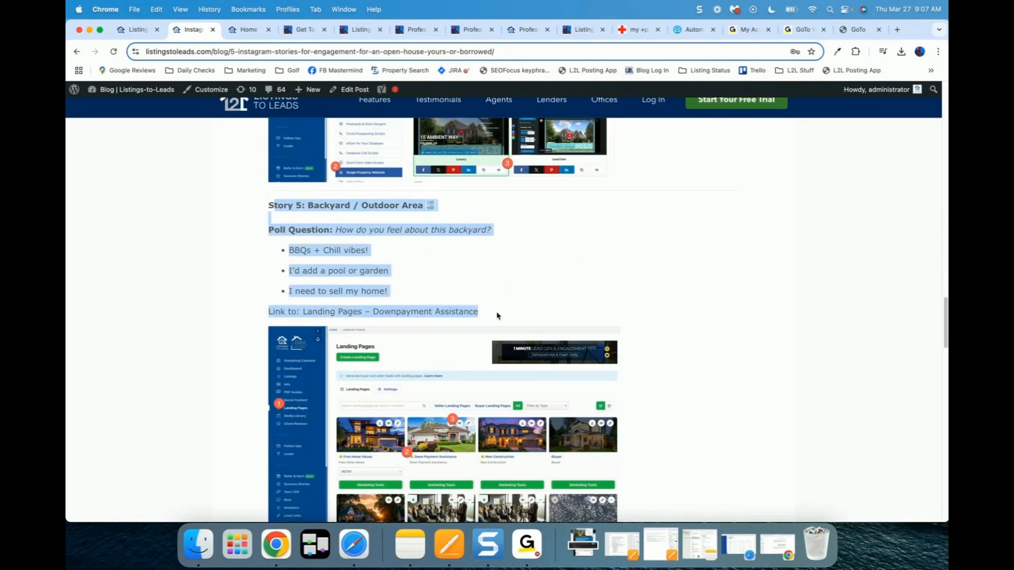
click(410, 269)
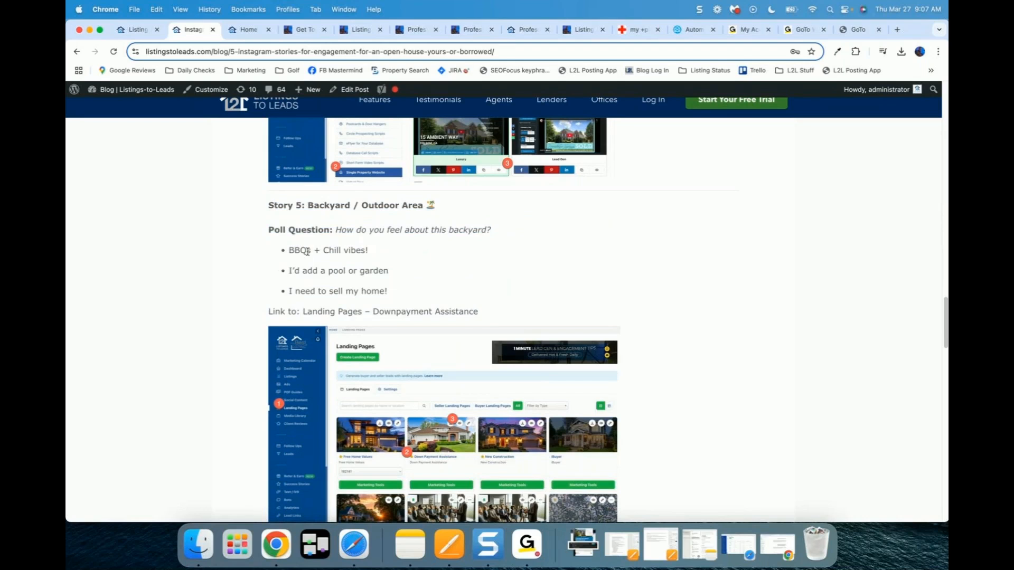
scroll(307, 251, down, 2)
drag(280, 271, 452, 280)
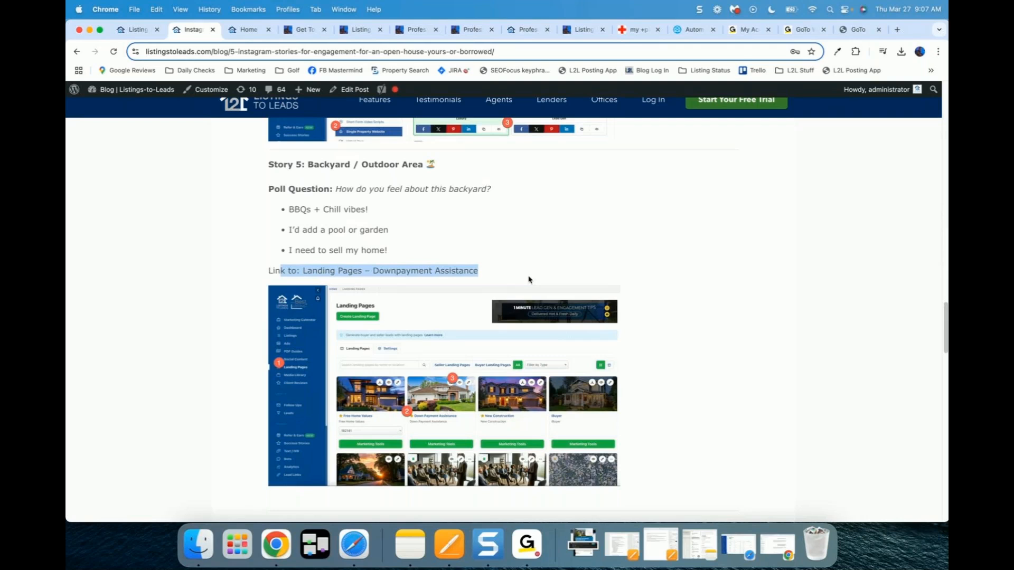
scroll(529, 280, up, 5)
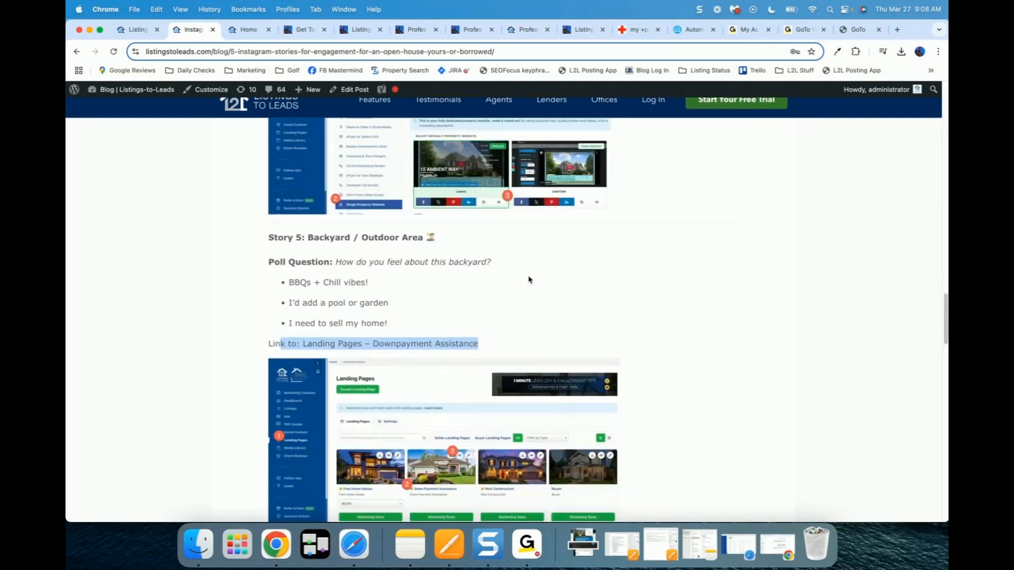
drag(946, 299, 945, 108)
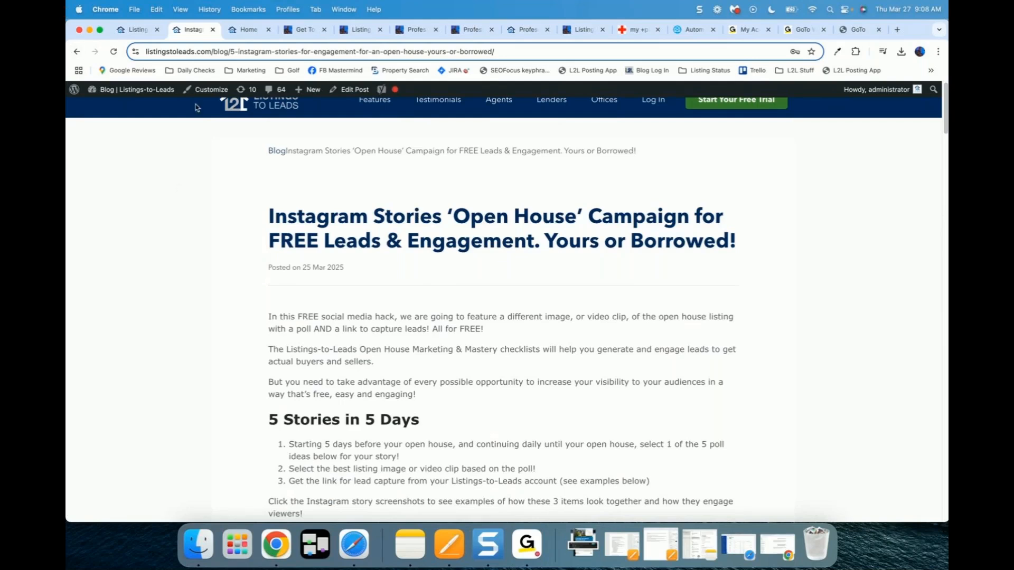
Step: Select the title's opening words 'Instagram Stories ‘Open House’ Campaign' for copying, then start a new tab
mouse_move(153, 97)
drag(269, 212, 782, 240)
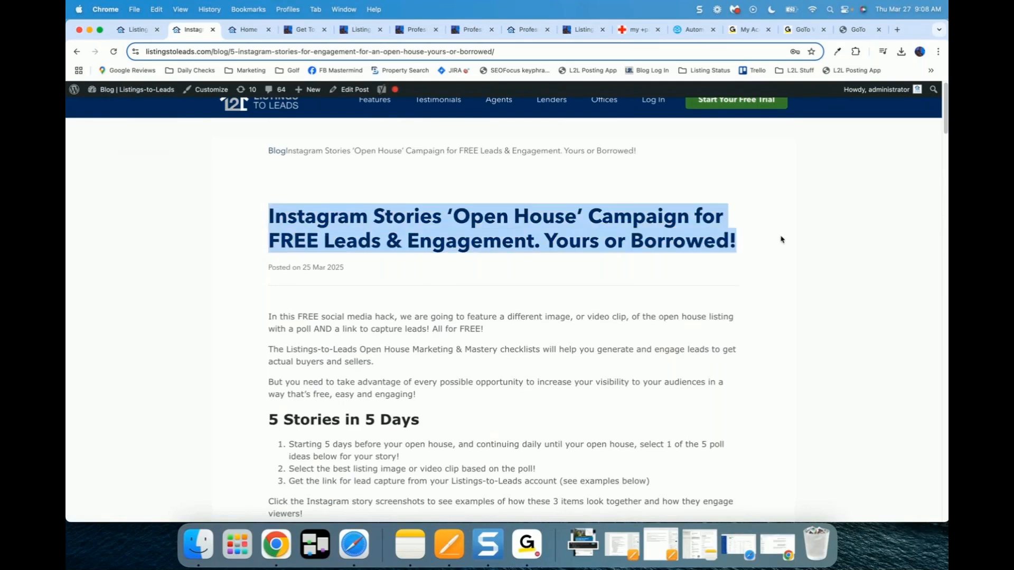
click(639, 199)
drag(269, 212, 688, 218)
key(super+c)
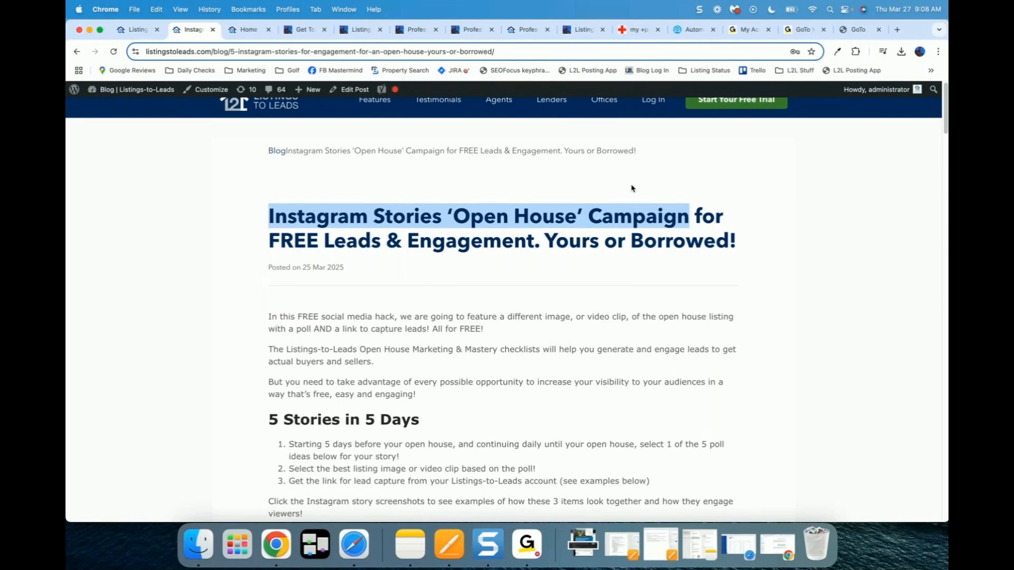
click(899, 31)
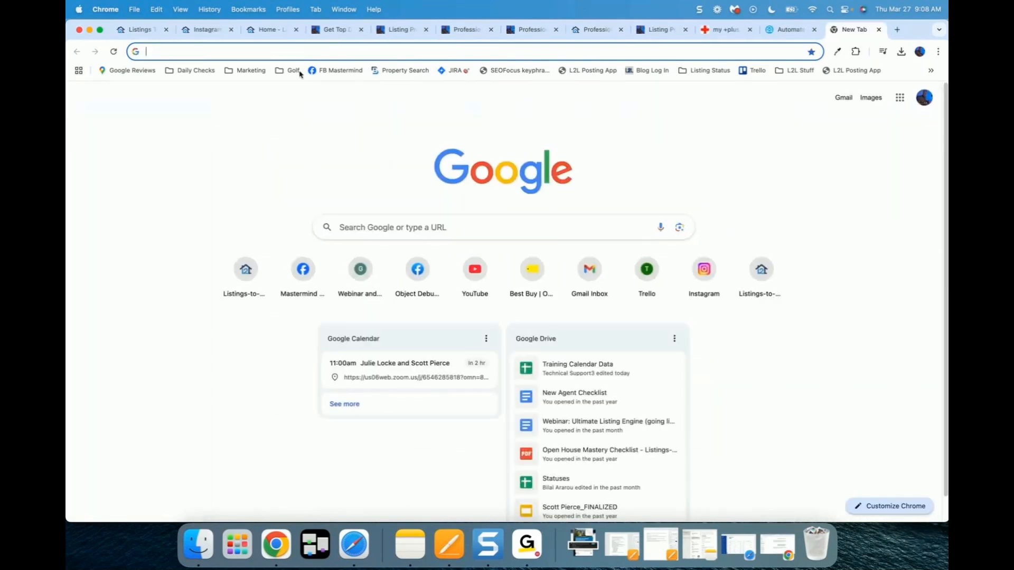
Step: Search the Mastermind Facebook group for the pasted 'Open House' Campaign title, then close Facebook
click(336, 70)
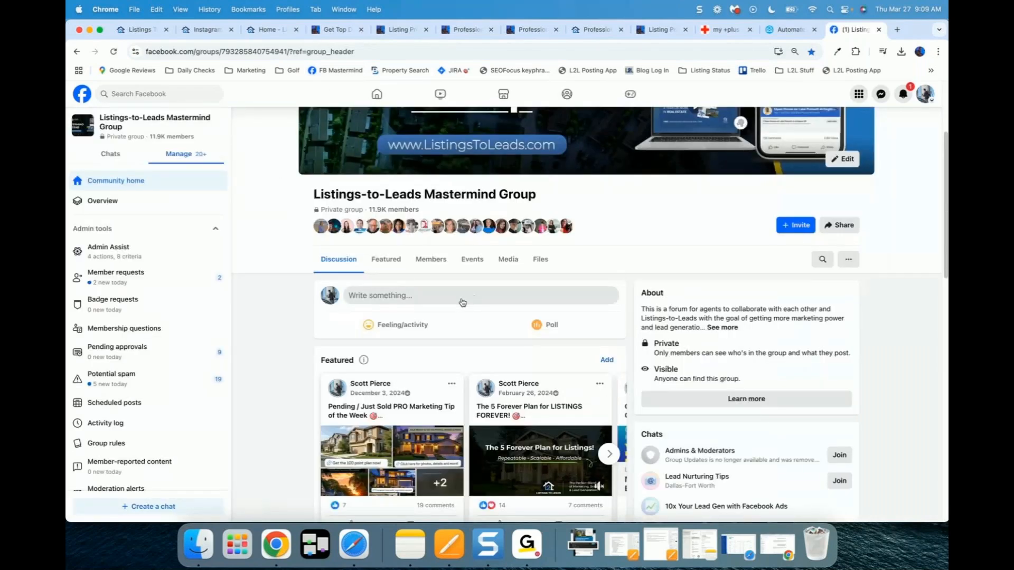
click(823, 262)
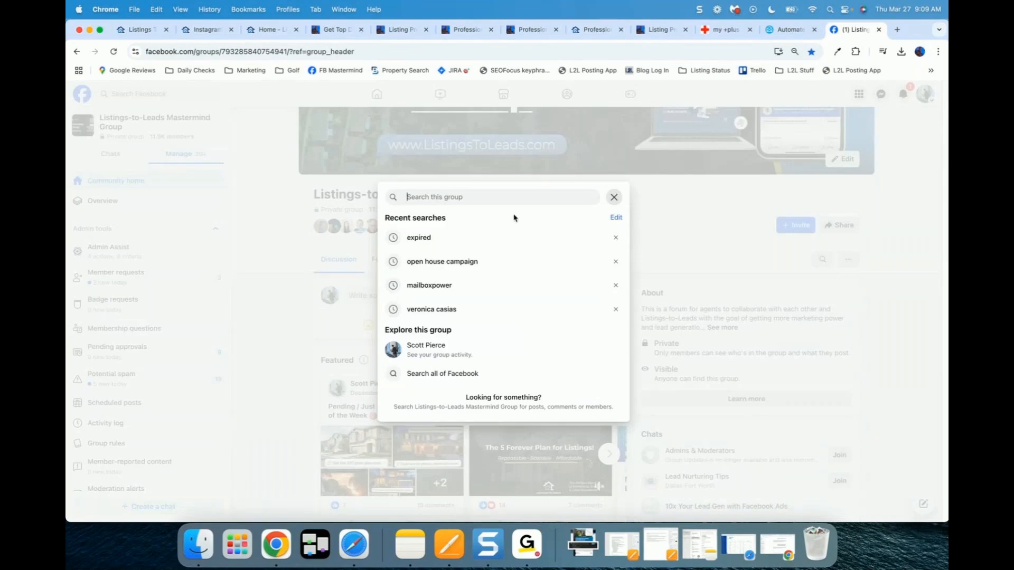
key(super+v)
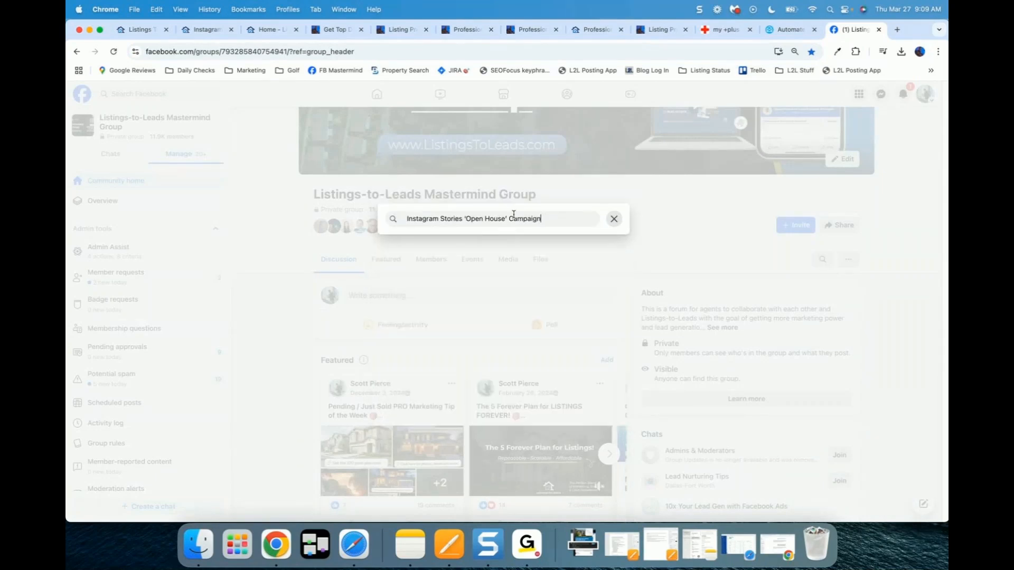
key(Return)
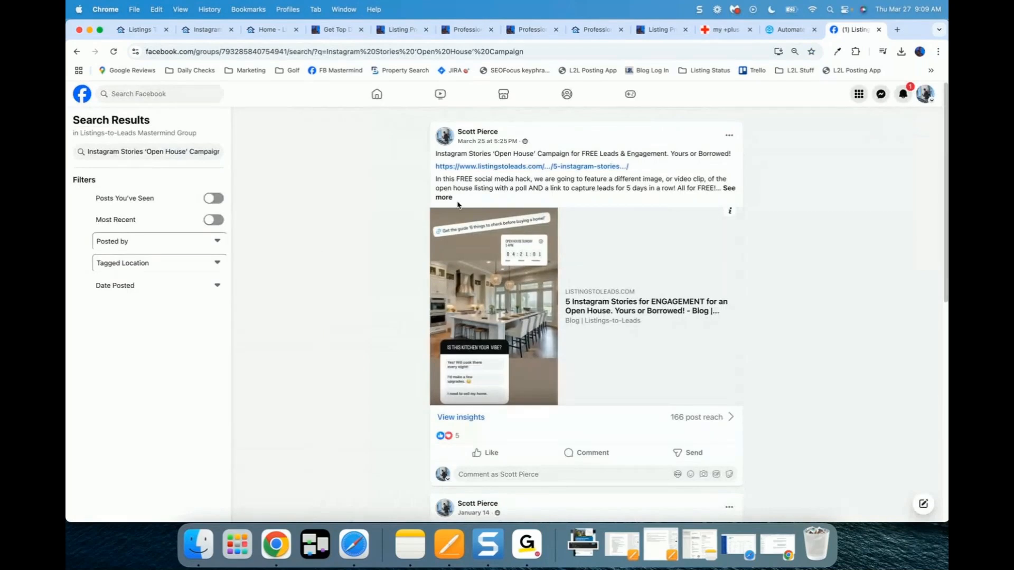
drag(441, 154, 747, 159)
click(363, 250)
click(879, 32)
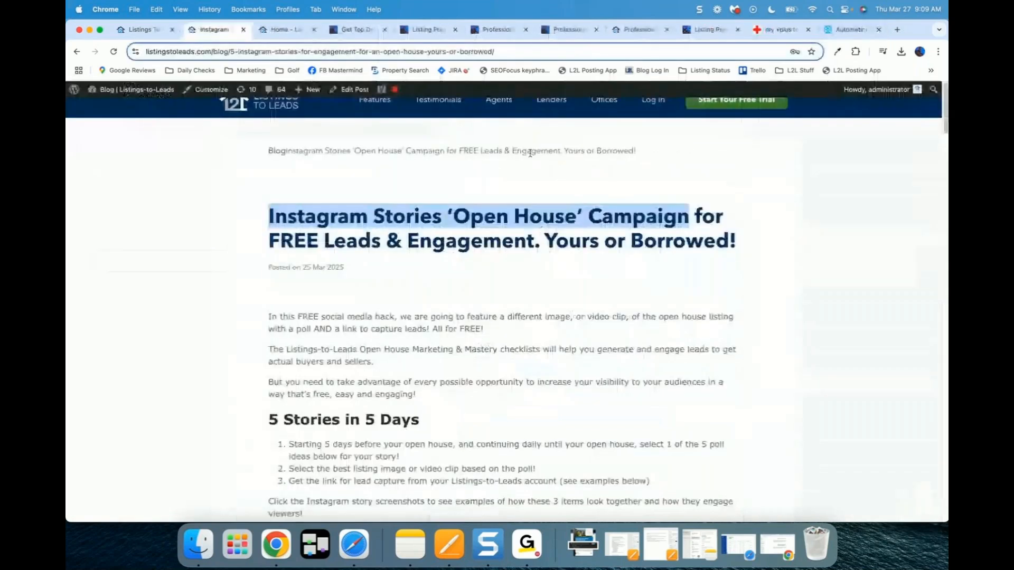
Step: Scroll the blog post to Story 1, then close it to reach the dashboard
click(335, 177)
scroll(336, 274, down, 2)
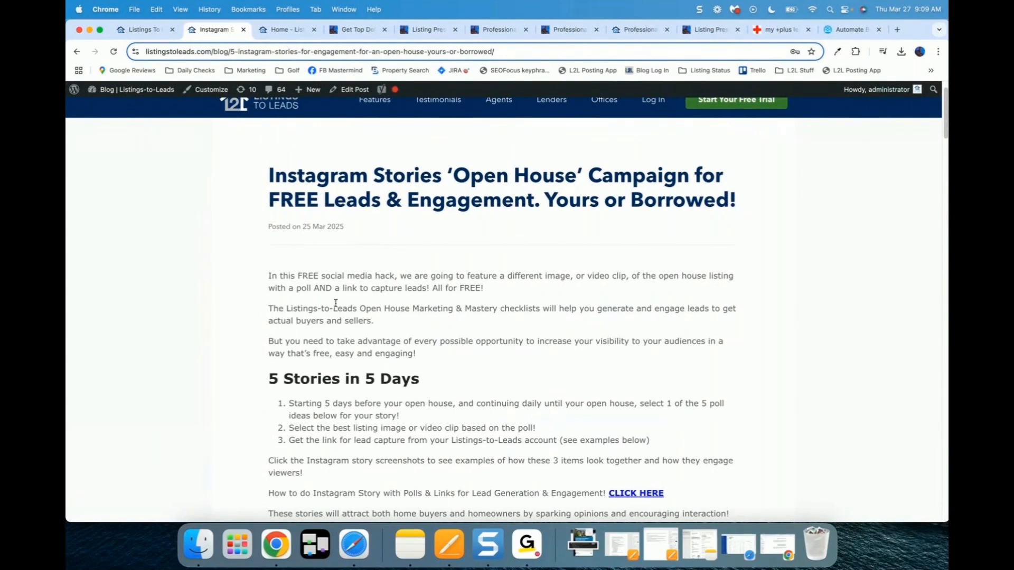
scroll(335, 303, down, 10)
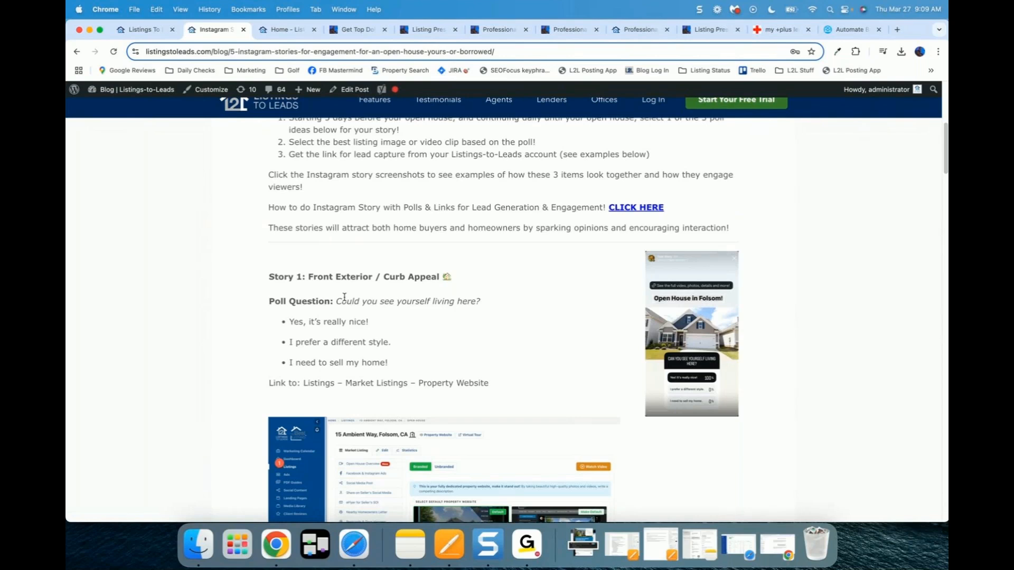
scroll(344, 297, down, 1)
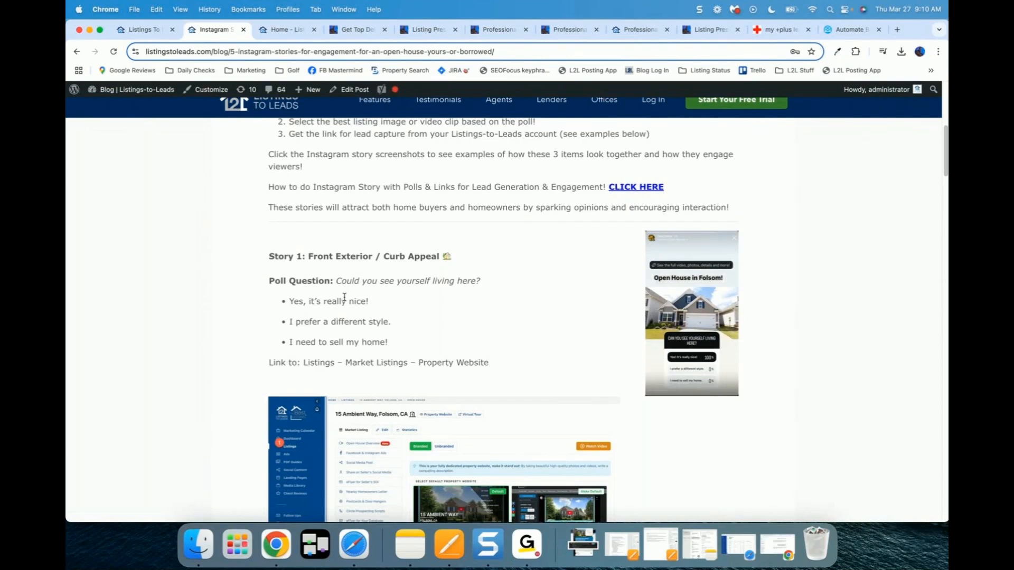
scroll(307, 186, up, 1)
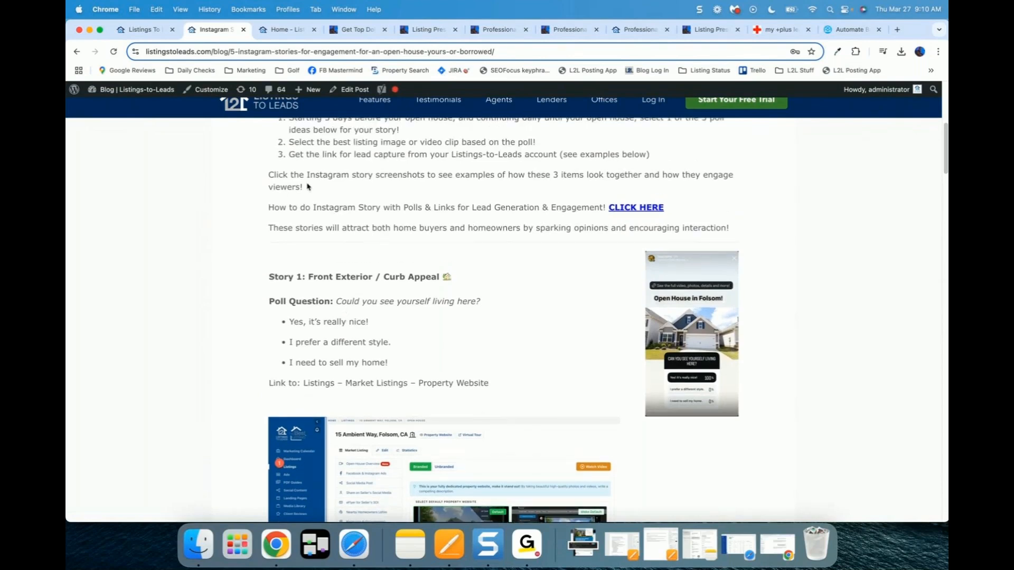
scroll(308, 186, up, 1)
click(244, 30)
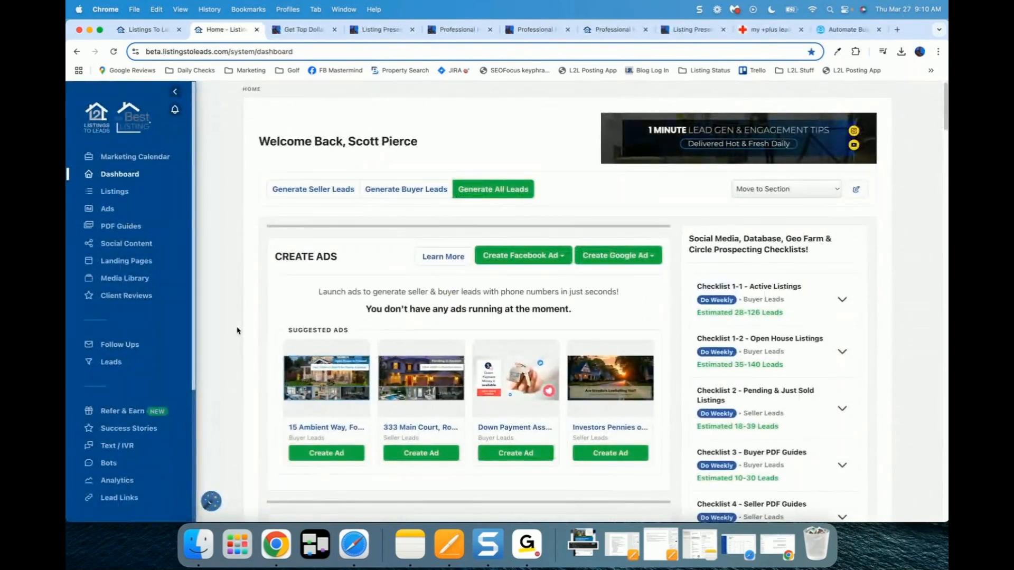
scroll(237, 330, down, 5)
scroll(236, 330, down, 2)
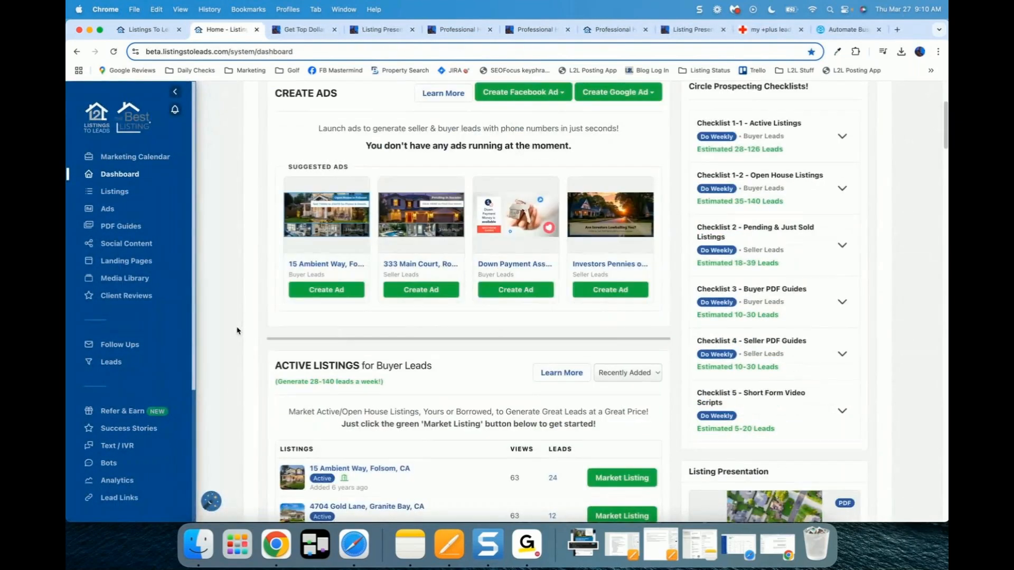
scroll(237, 331, down, 7)
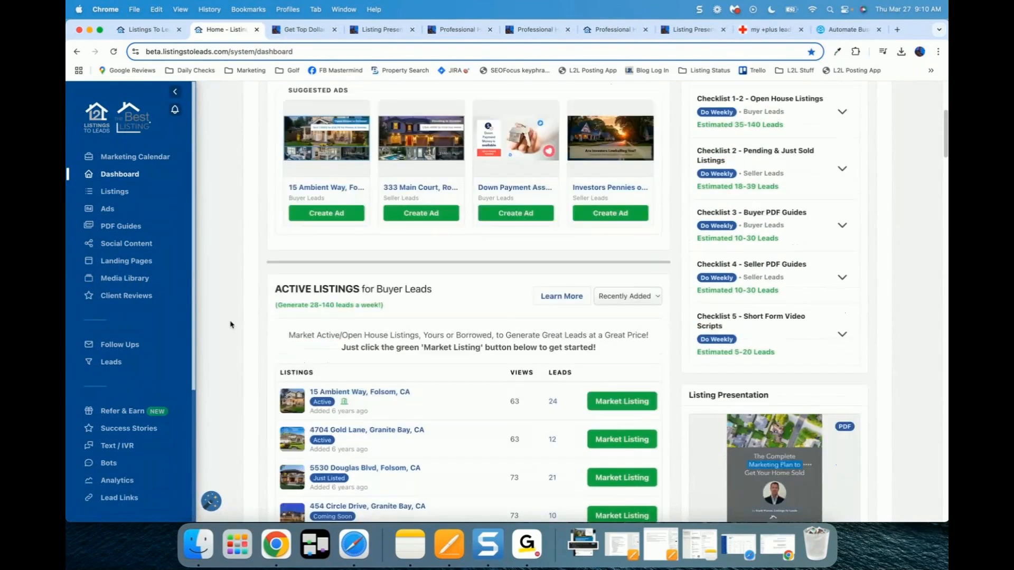
scroll(230, 325, down, 10)
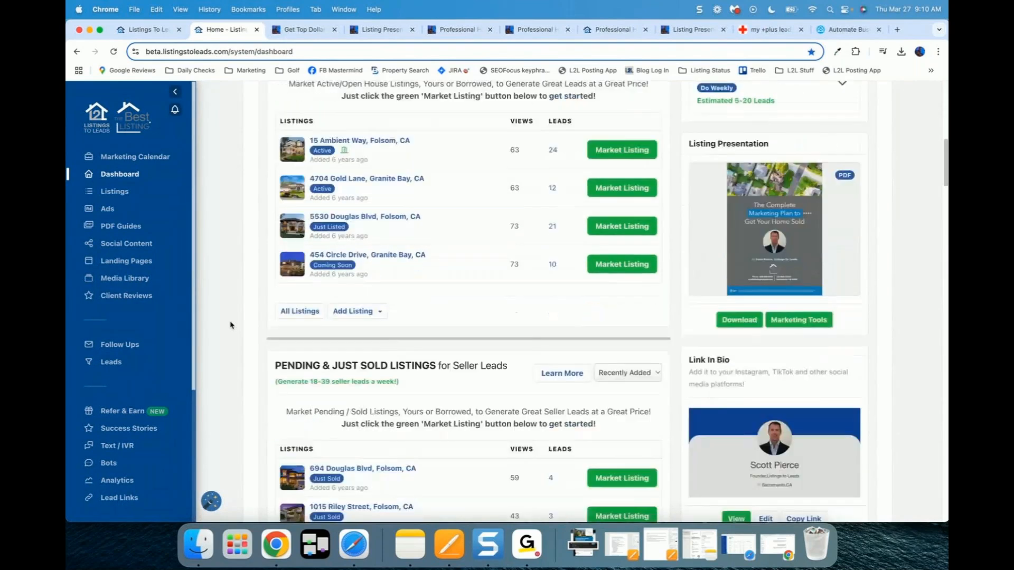
scroll(230, 325, down, 17)
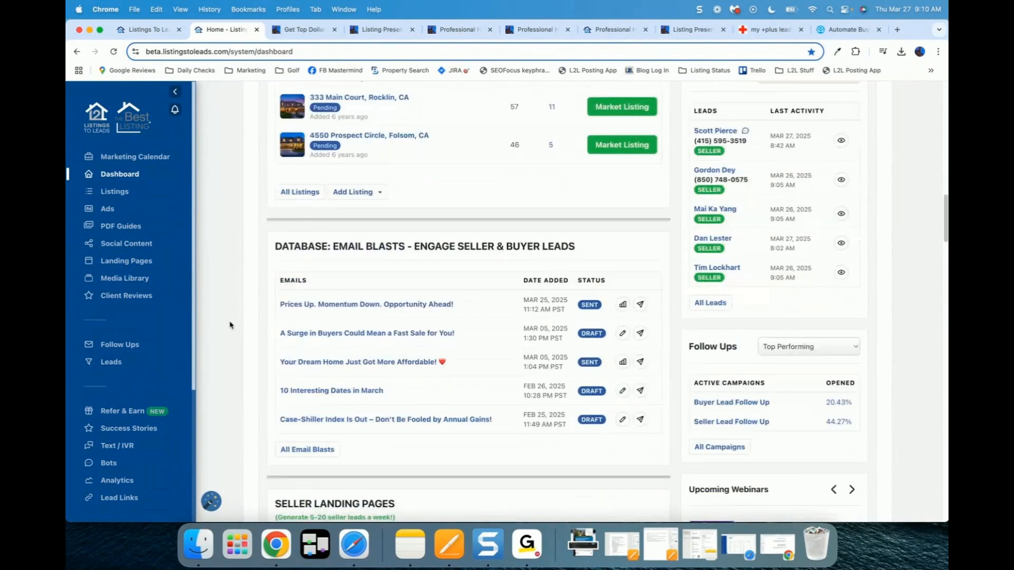
drag(275, 182, 508, 194)
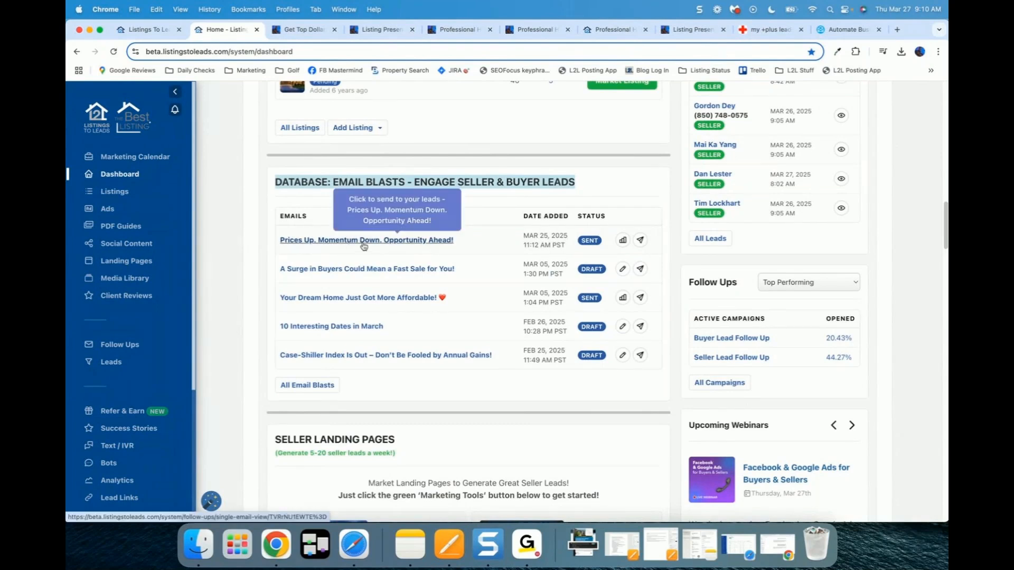
Step: Open the 'Prices Up. Momentum Down.' email stats and review its January 2025 Highlights
click(381, 242)
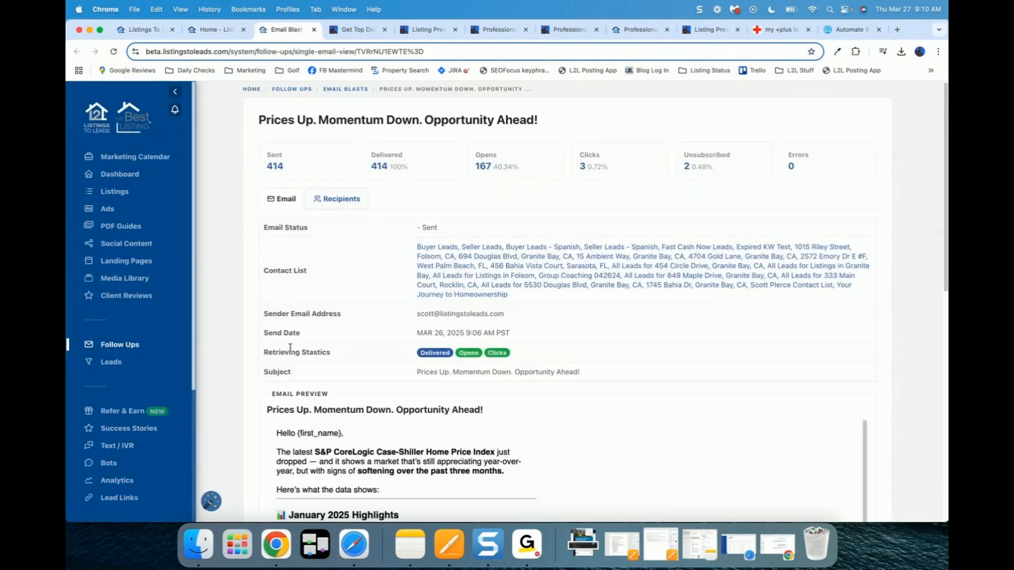
scroll(251, 351, down, 5)
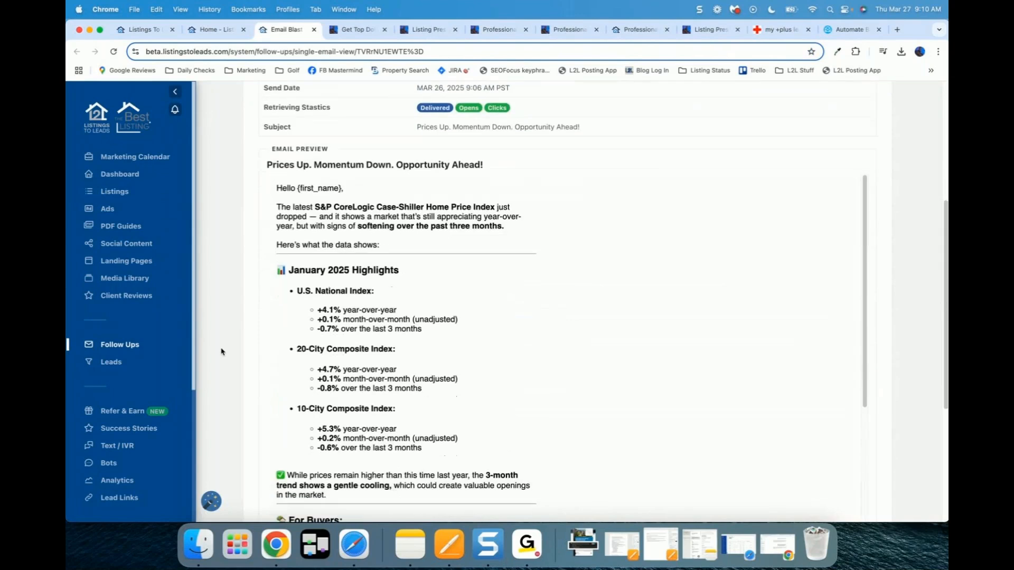
scroll(262, 254, down, 3)
scroll(291, 189, up, 1)
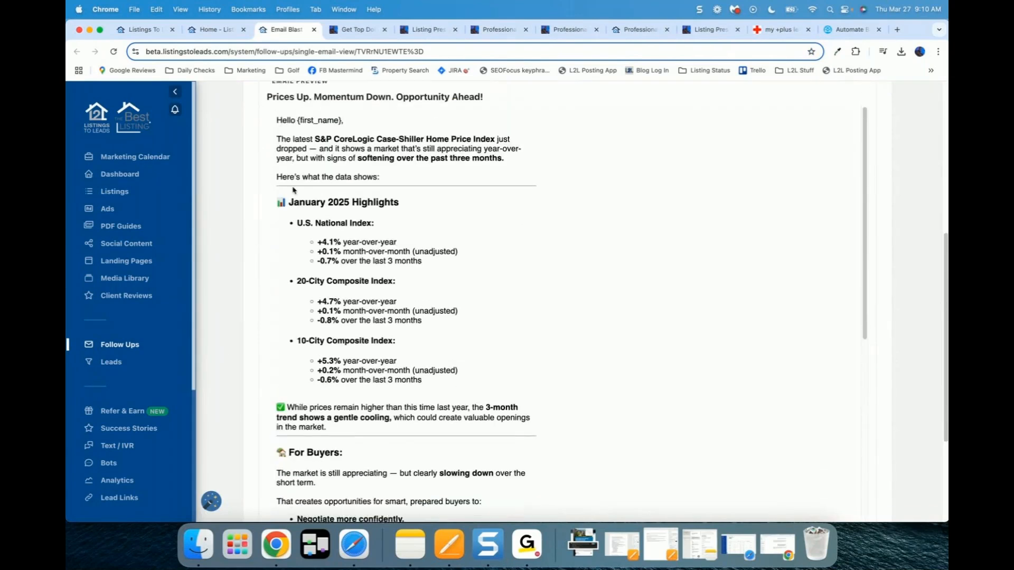
drag(288, 208, 431, 372)
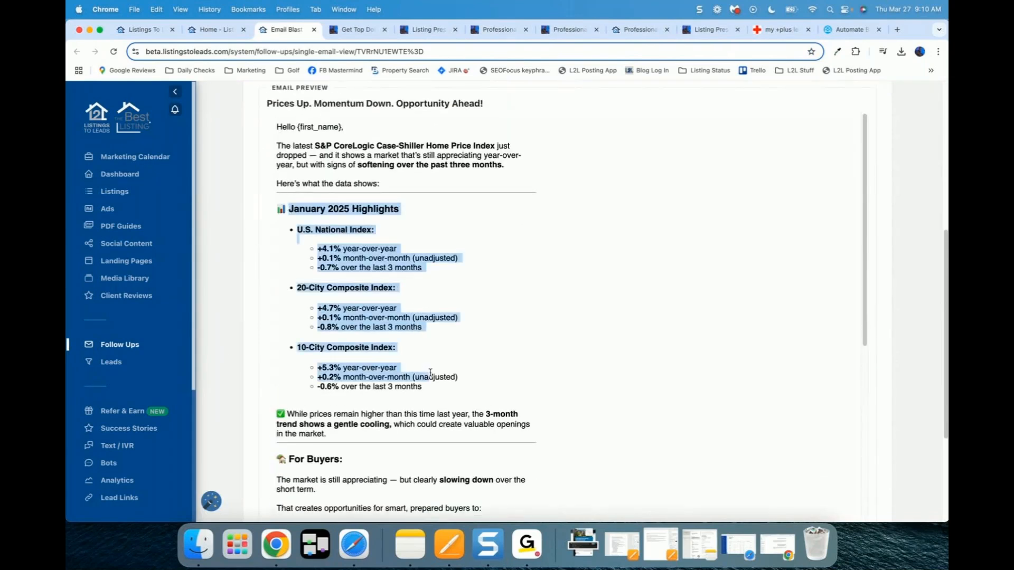
click(439, 338)
scroll(439, 338, down, 3)
scroll(411, 314, down, 4)
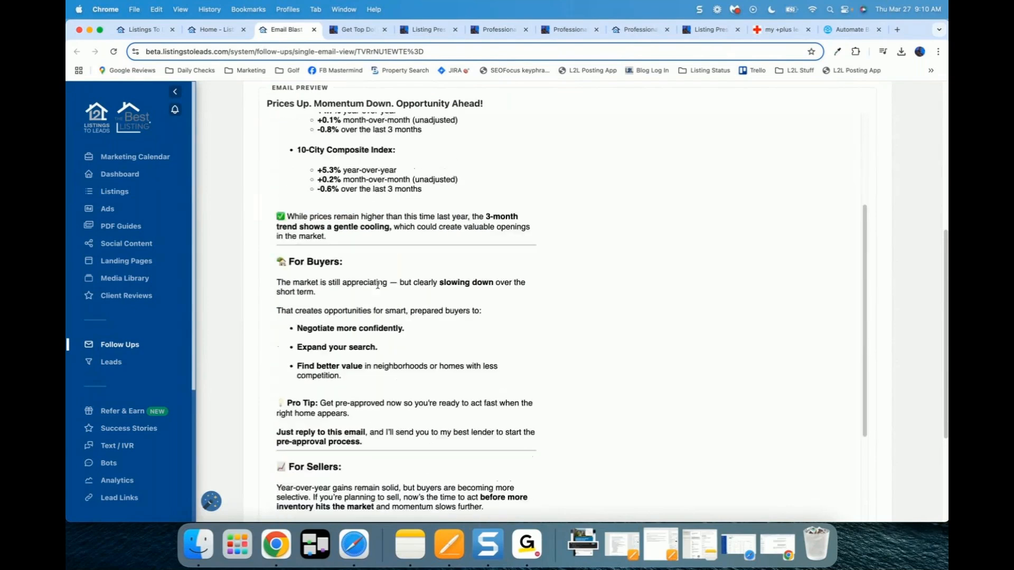
Step: Read the email's For Sellers section and follow its home value request link
drag(277, 192, 510, 382)
scroll(510, 382, down, 3)
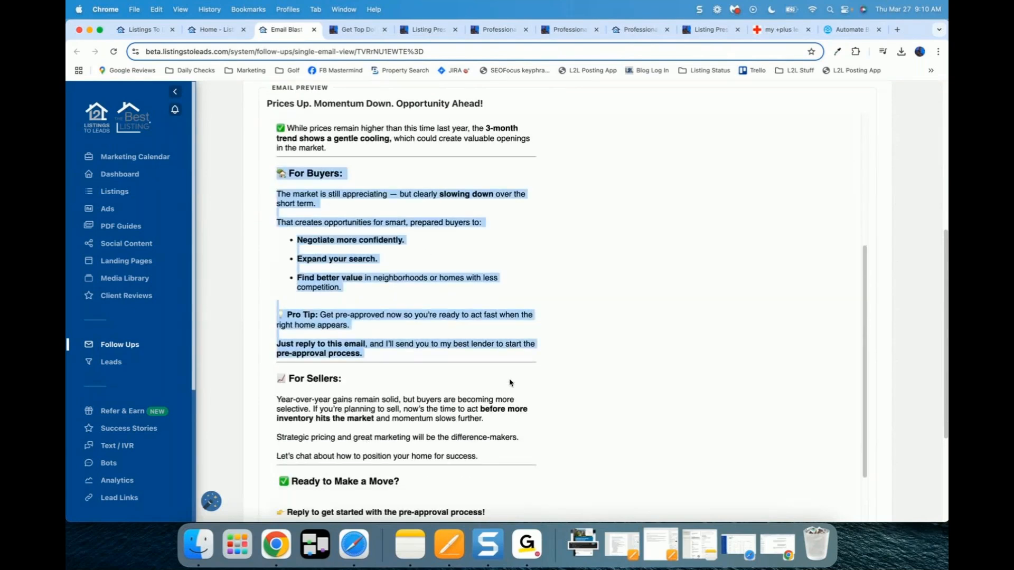
drag(279, 276, 488, 360)
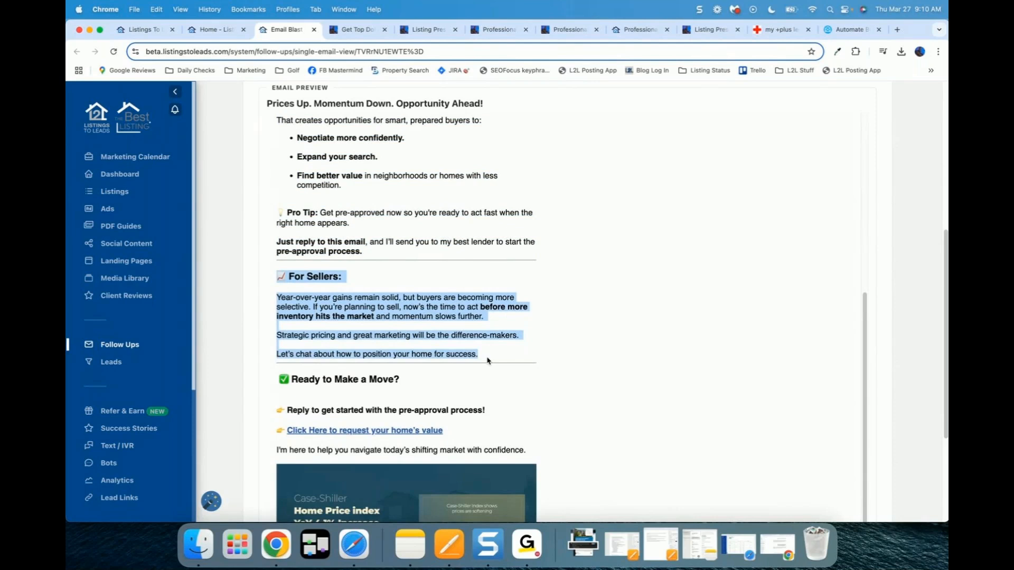
scroll(487, 361, down, 3)
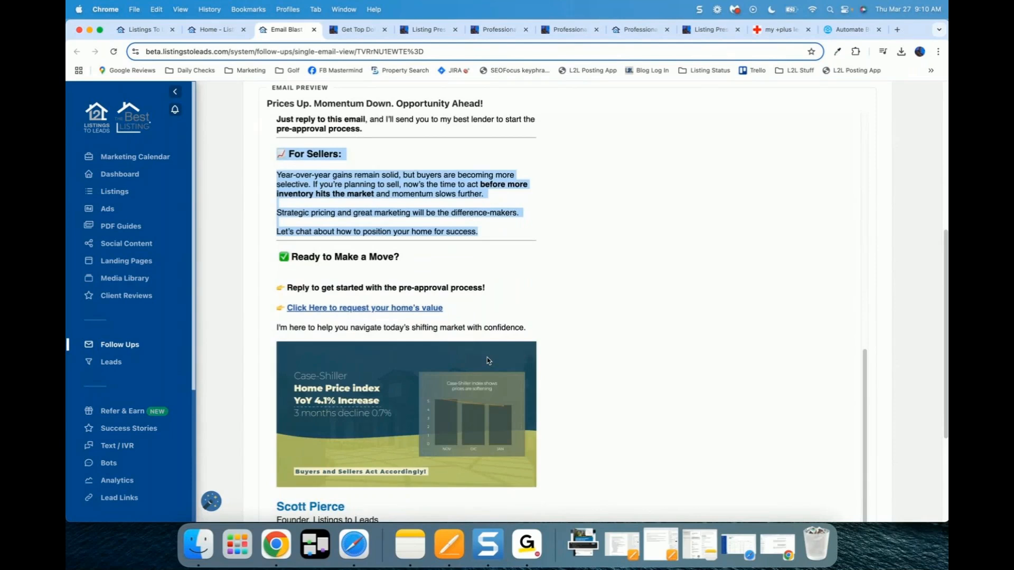
scroll(488, 361, down, 2)
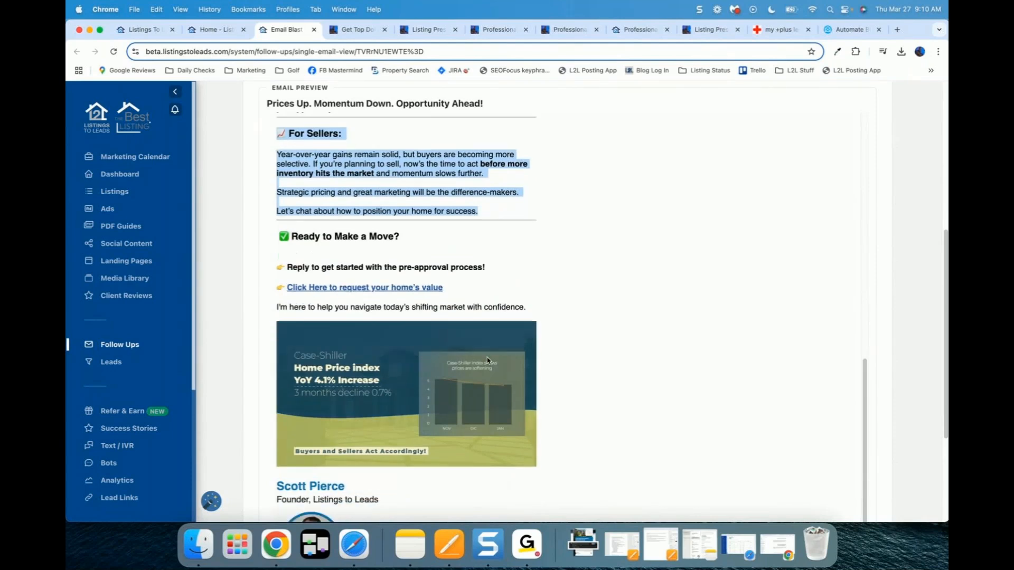
drag(304, 195, 386, 265)
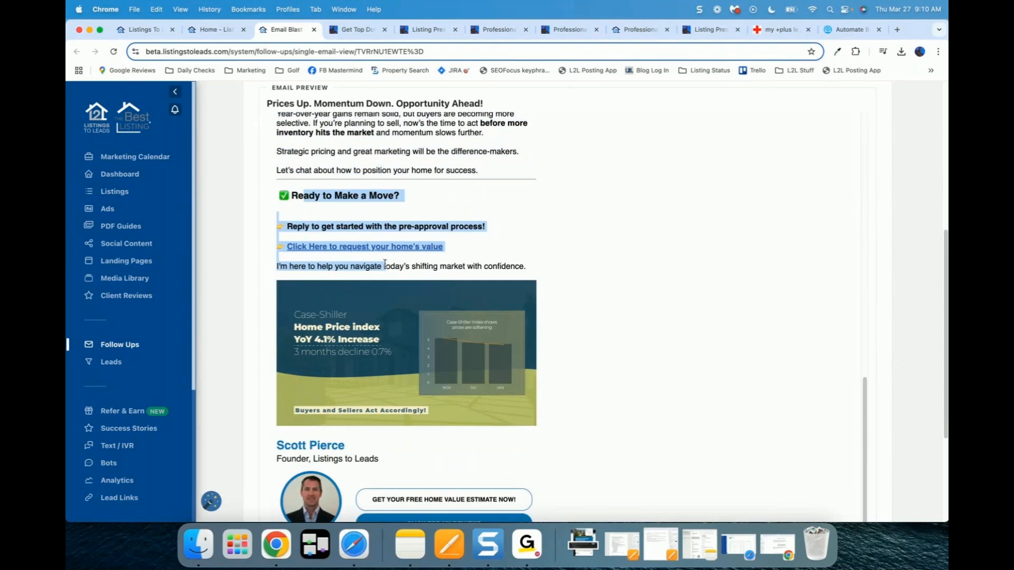
scroll(327, 248, down, 1)
click(319, 238)
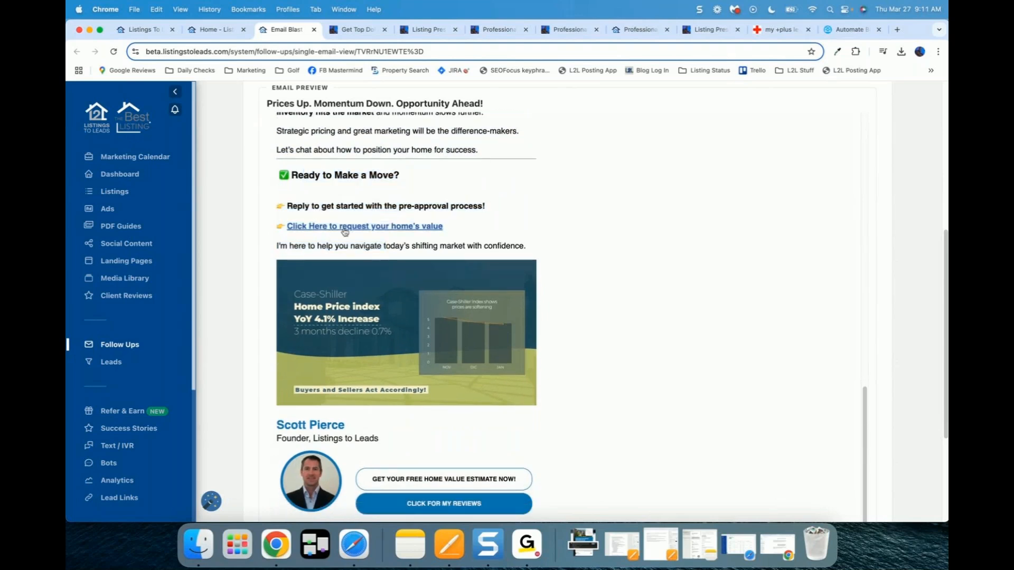
click(345, 228)
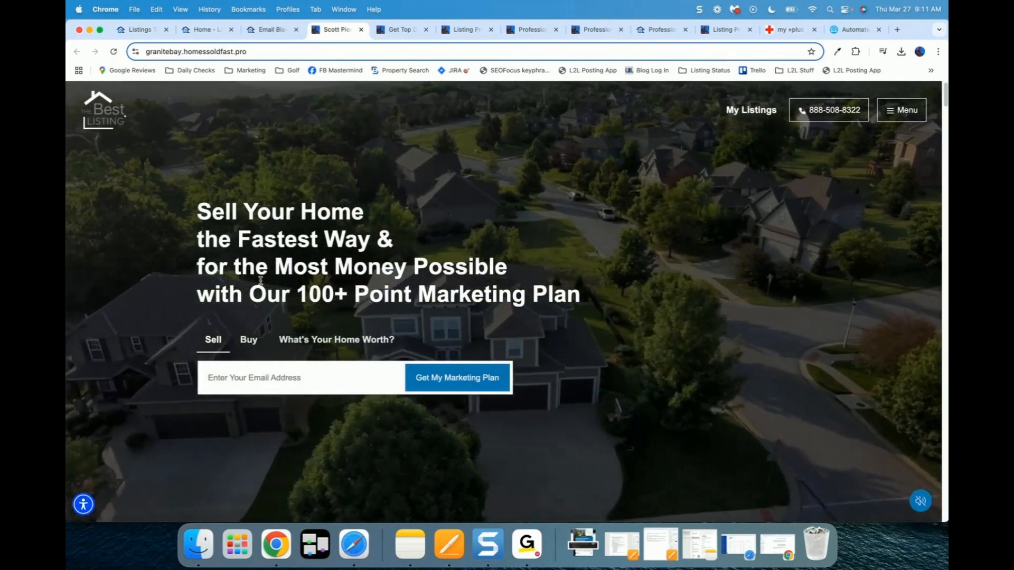
Step: Switch the landing page hero form to its buyer version
click(248, 340)
drag(198, 263, 385, 288)
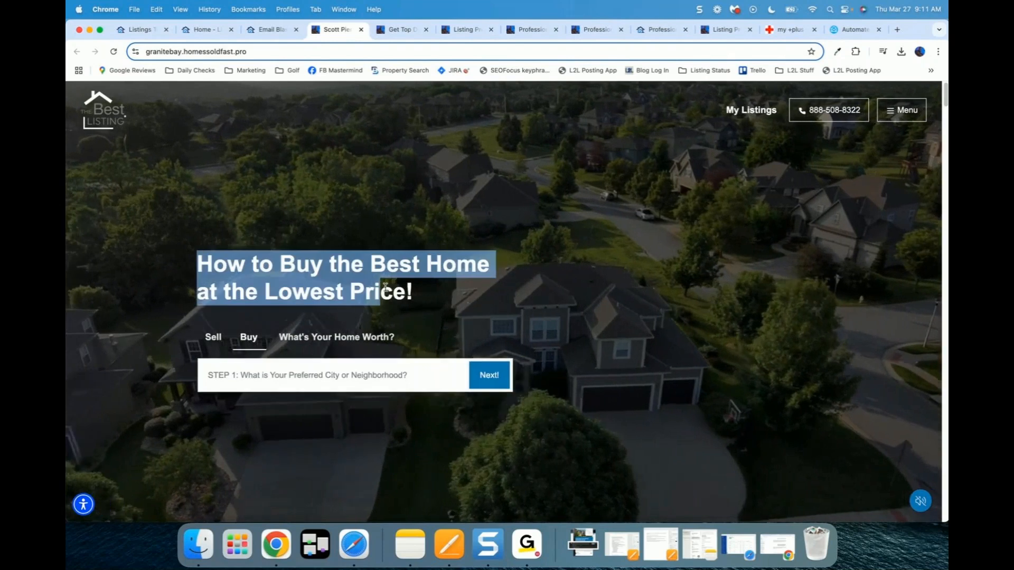
click(301, 259)
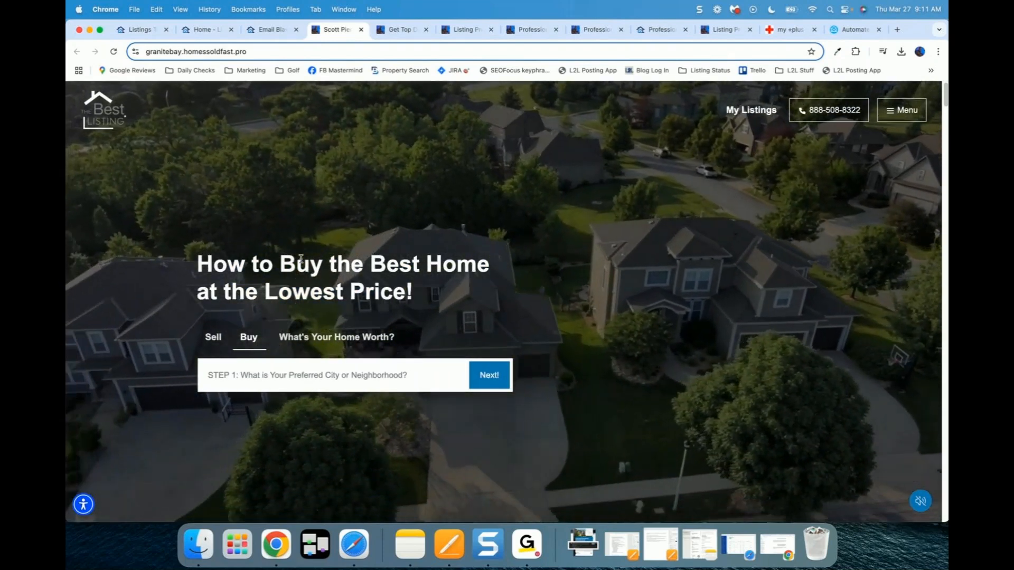
Step: Request a home value estimate for a sample Folsom address, then close the form and page
click(327, 337)
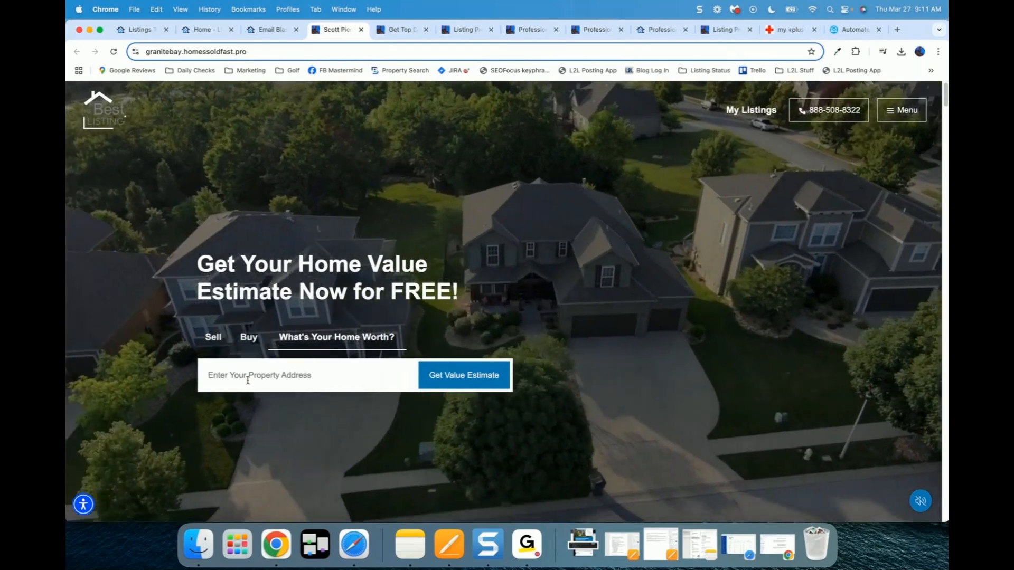
click(248, 381)
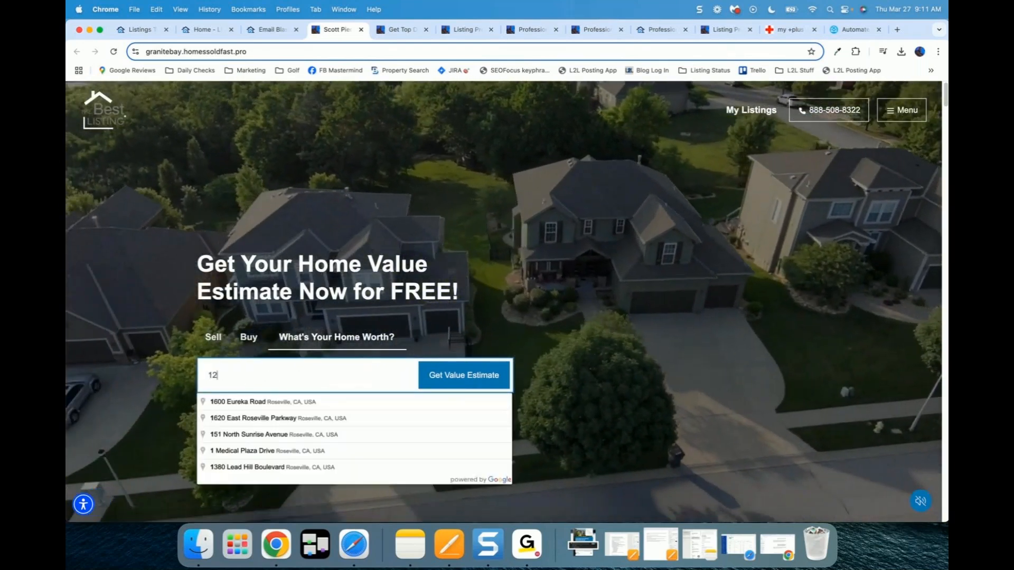
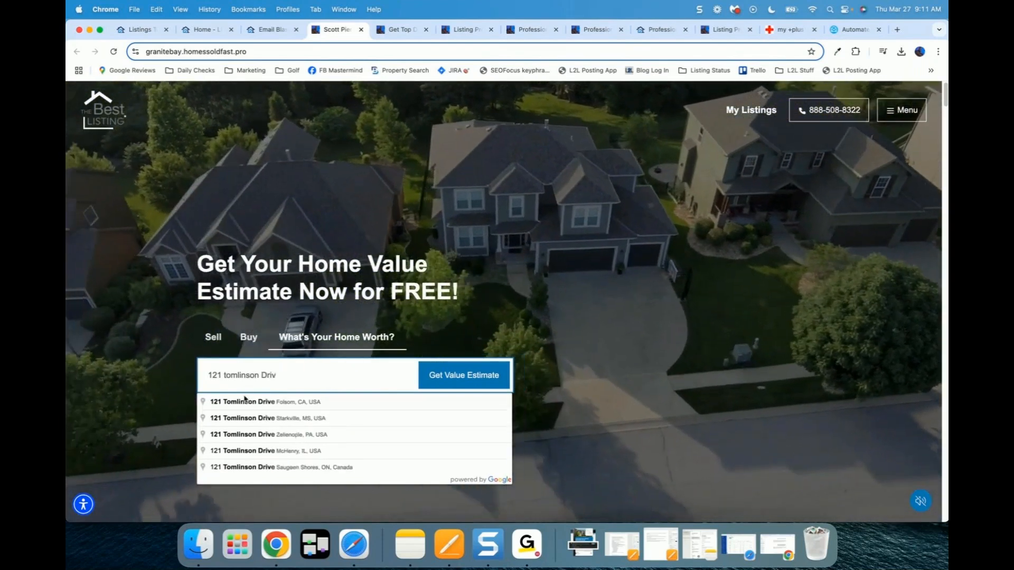
click(245, 402)
click(460, 376)
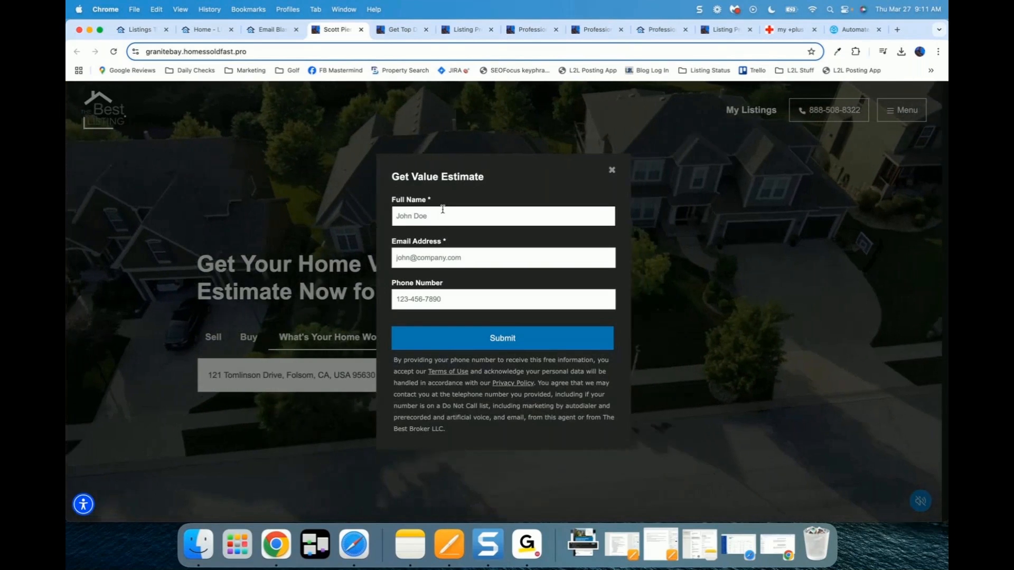
click(610, 170)
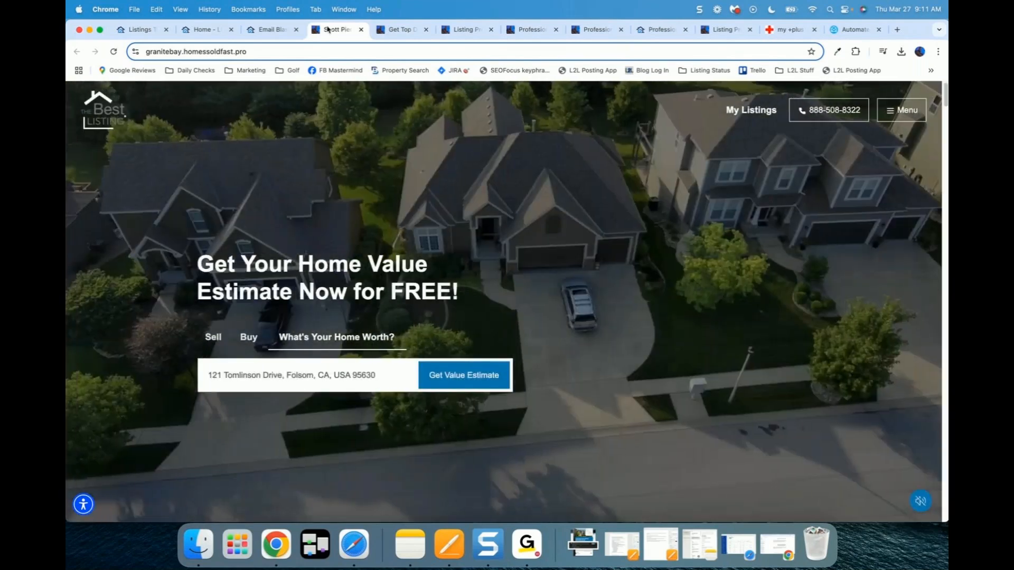
click(360, 30)
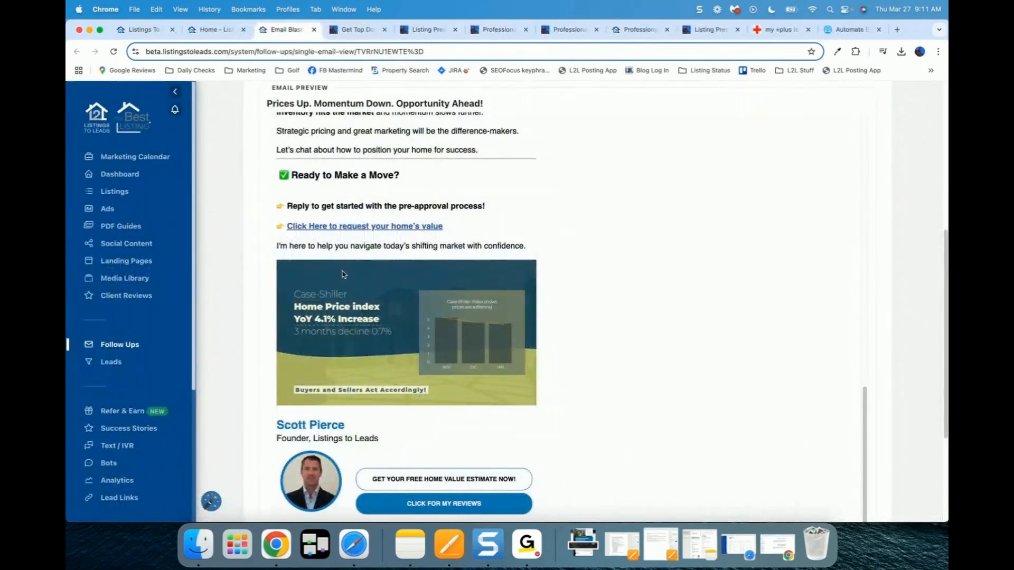
Step: Scroll back up through the email blast report and close it
scroll(238, 218, up, 1)
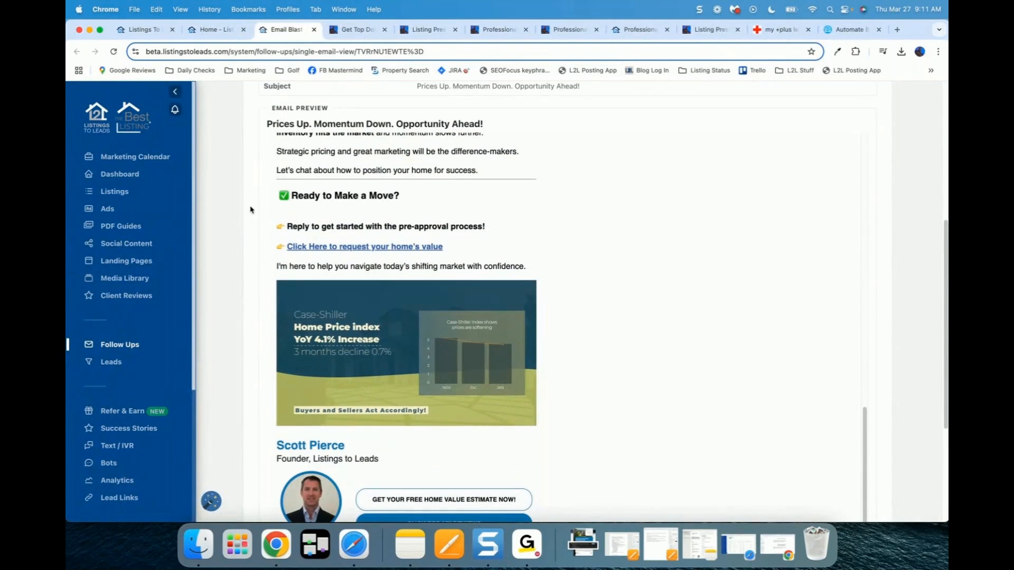
scroll(251, 210, up, 5)
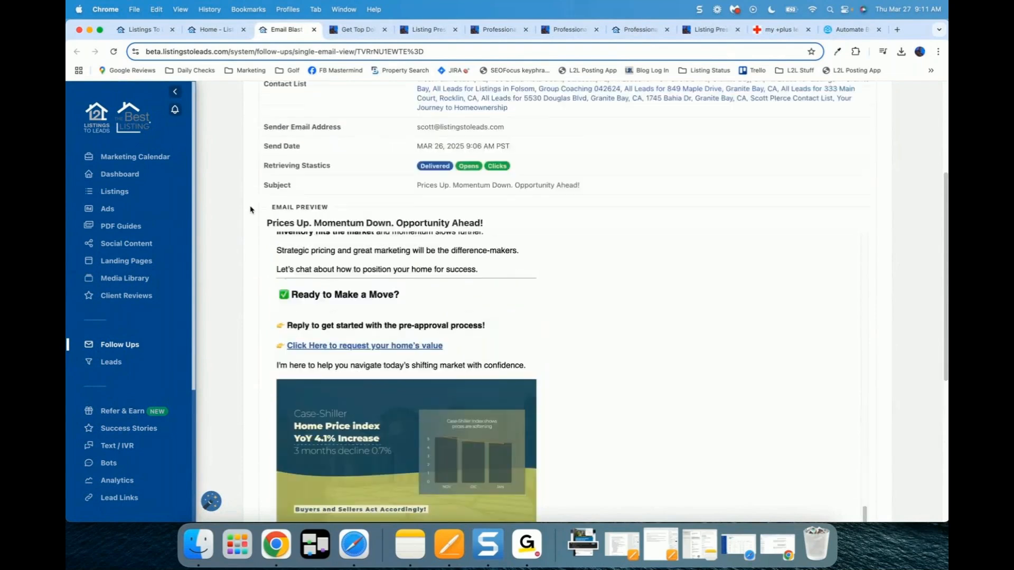
scroll(251, 210, up, 1)
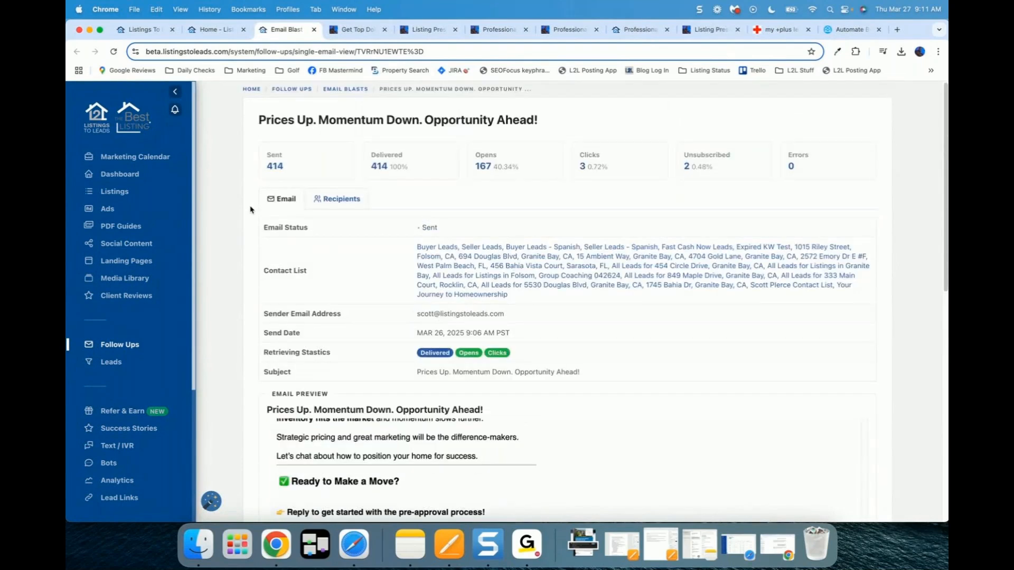
scroll(250, 210, down, 1)
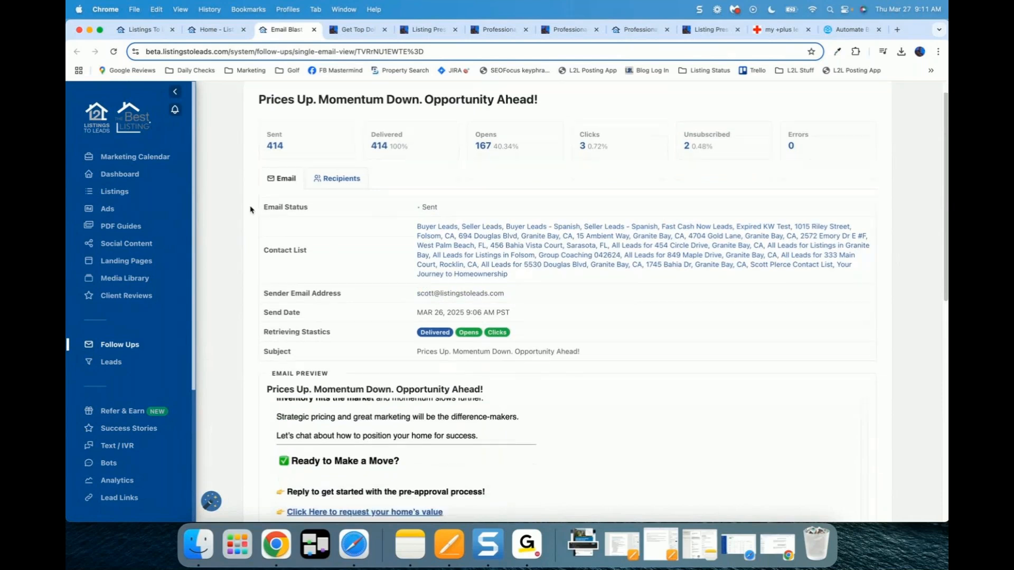
scroll(251, 209, up, 1)
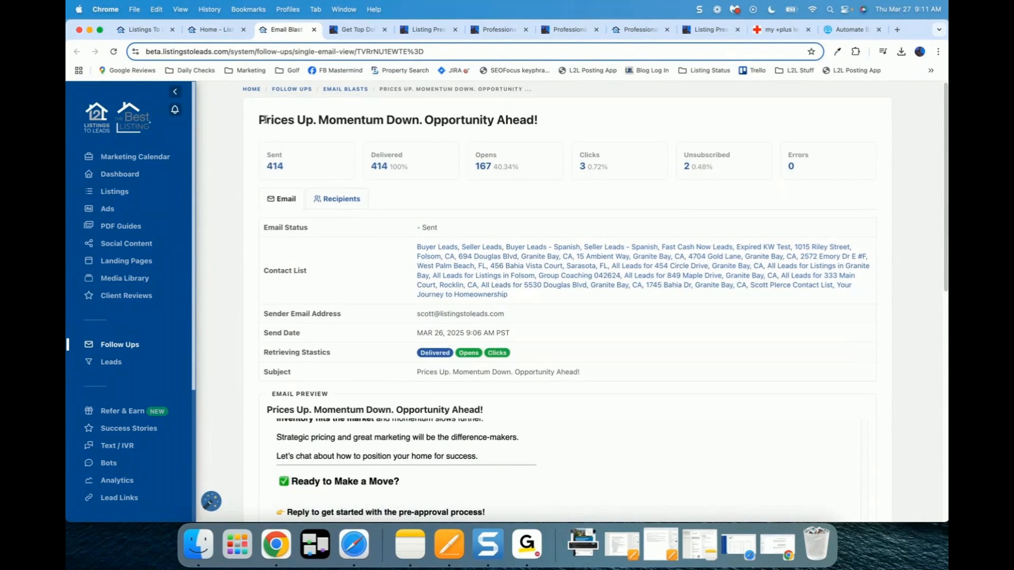
drag(267, 120, 565, 128)
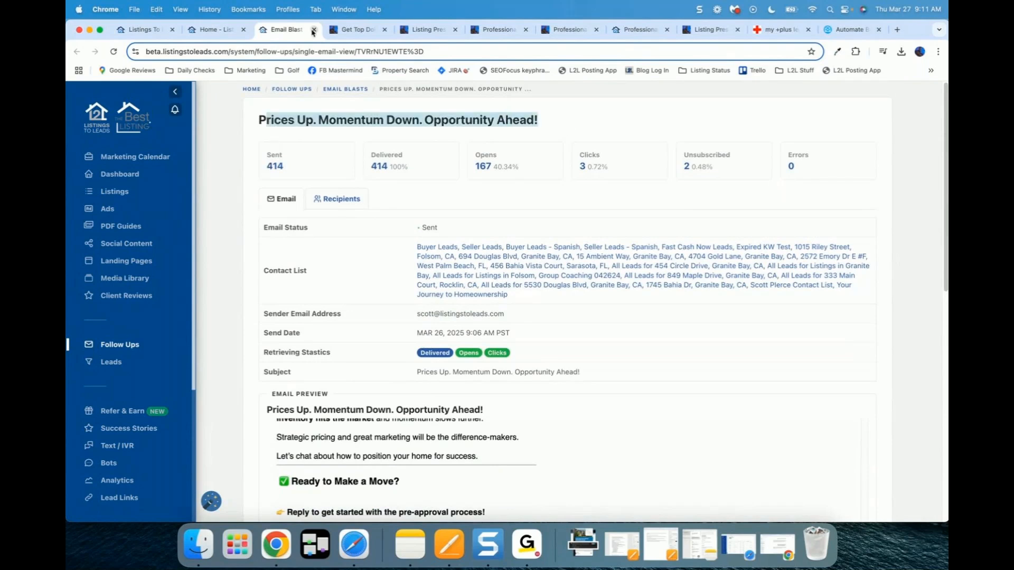
click(313, 30)
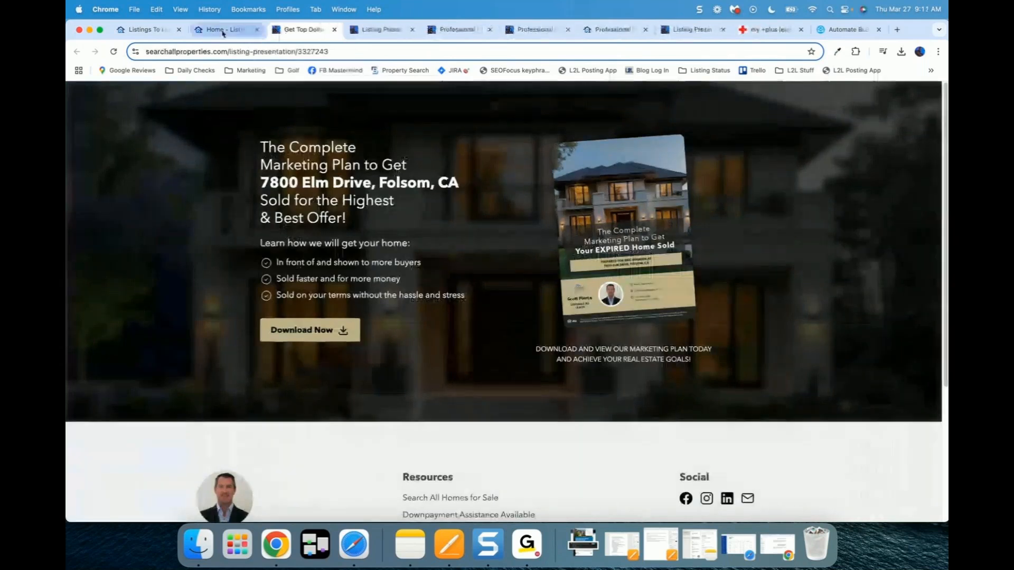
Step: Check the dashboard and listing presentation pages, then bring up Name Your Home Price
click(215, 30)
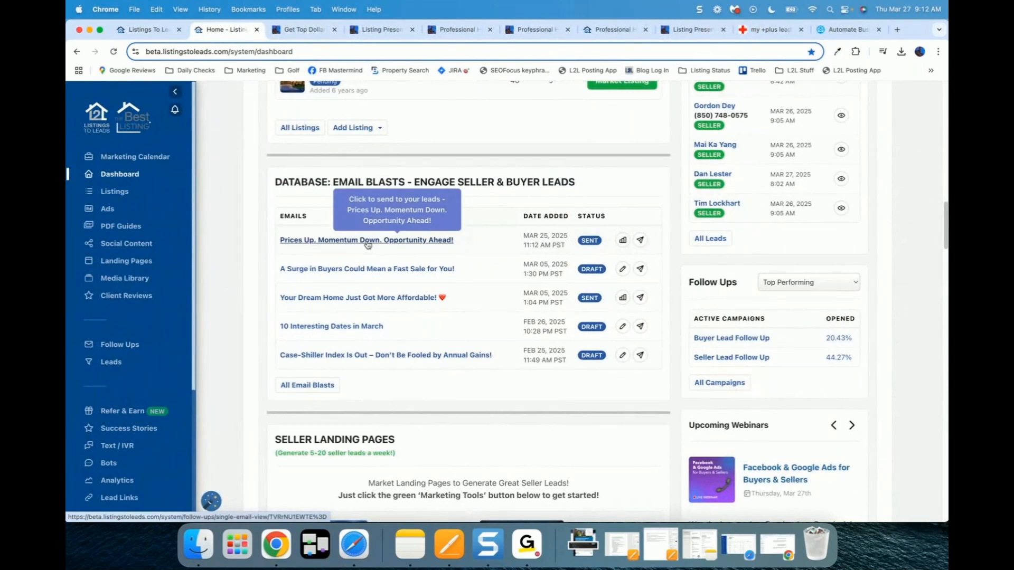
scroll(317, 238, up, 2)
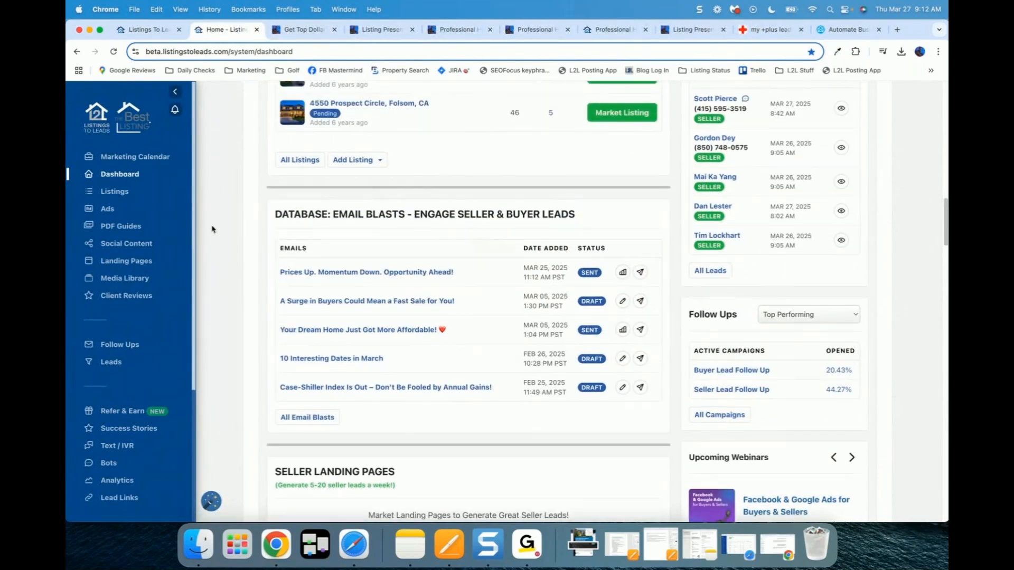
click(305, 33)
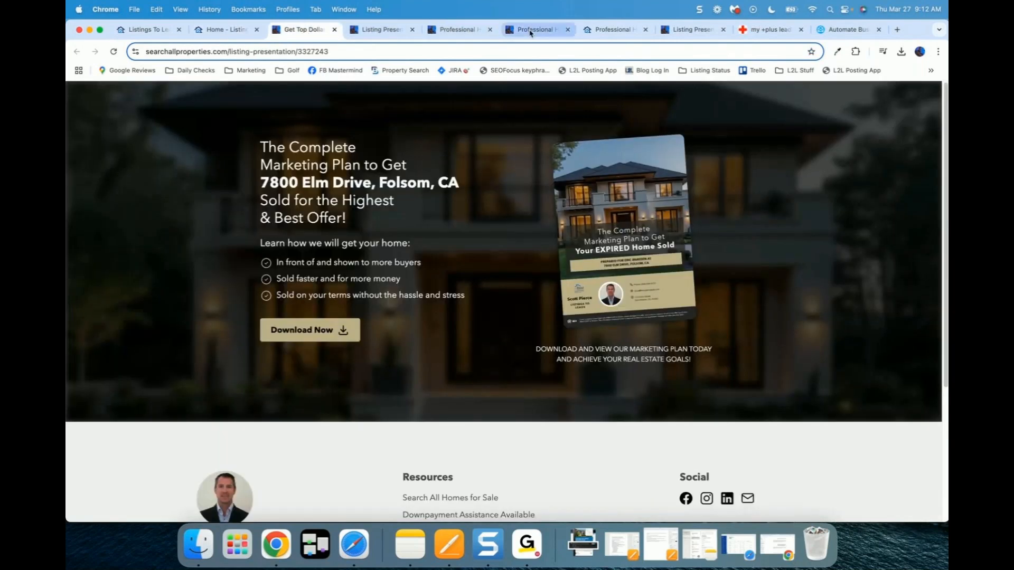
click(448, 33)
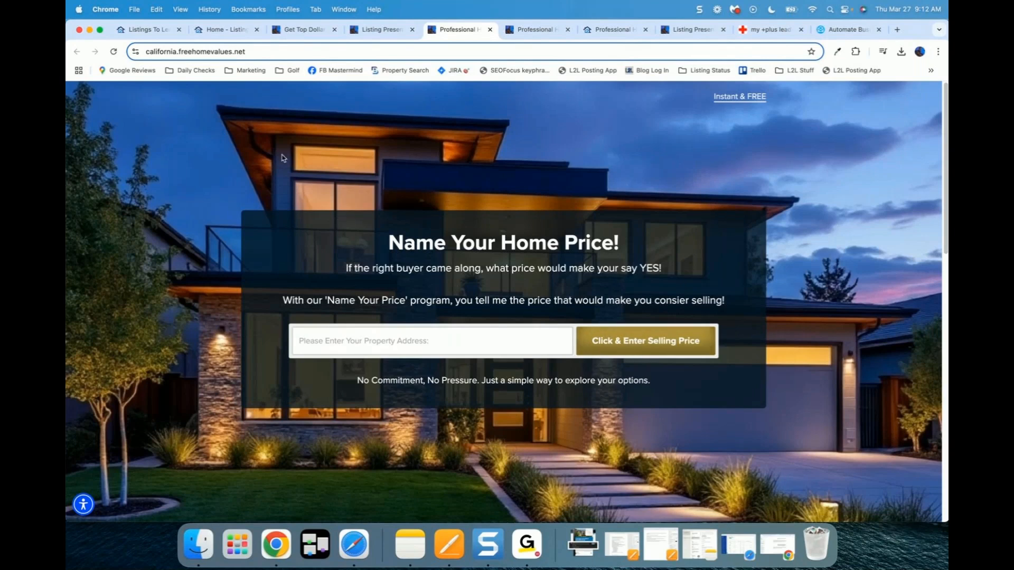
Step: View the property map step and the estimate's low, property and high value figures
key(ctrl+Tab)
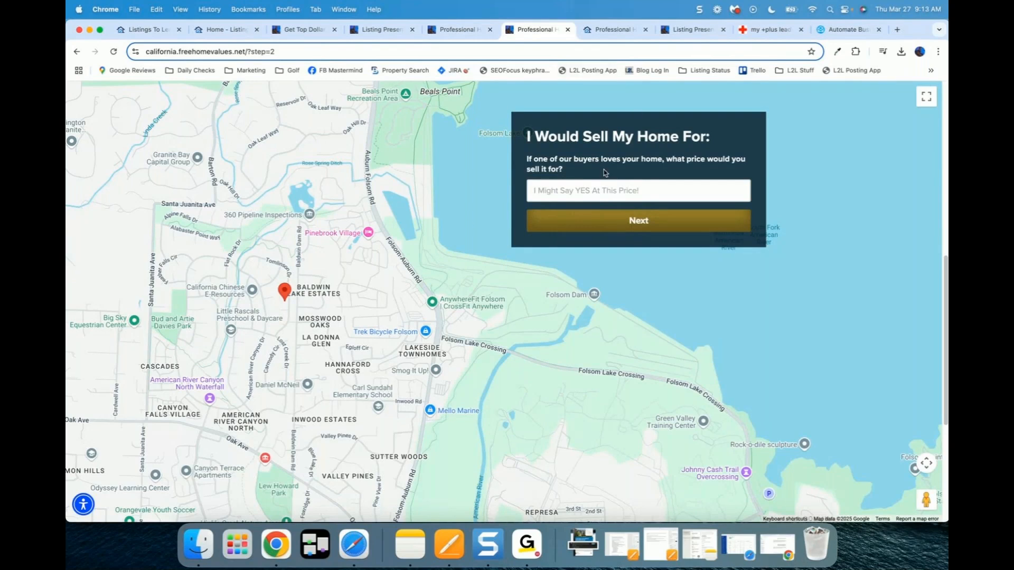
click(612, 29)
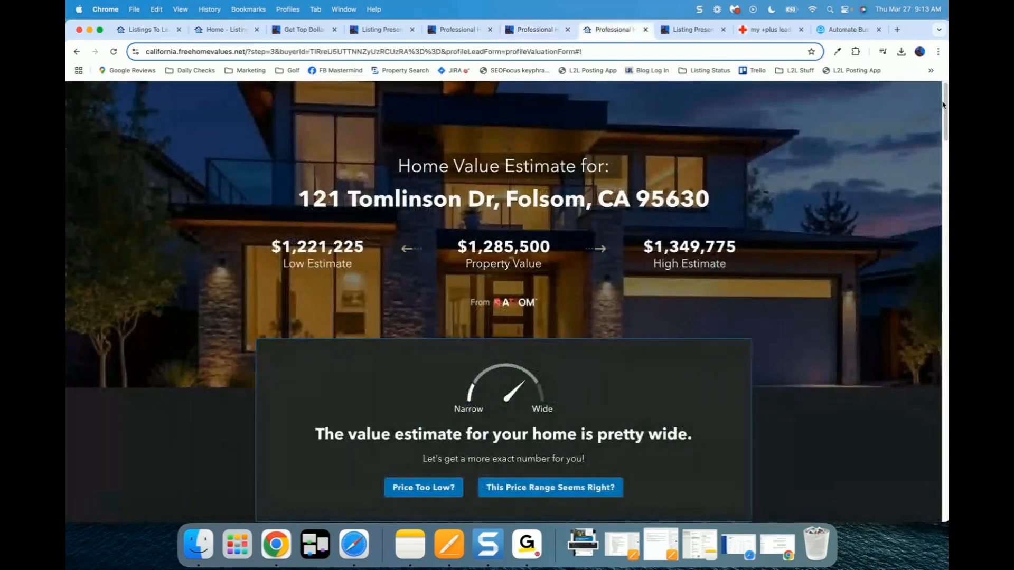
scroll(945, 114, down, 3)
scroll(945, 114, down, 3)
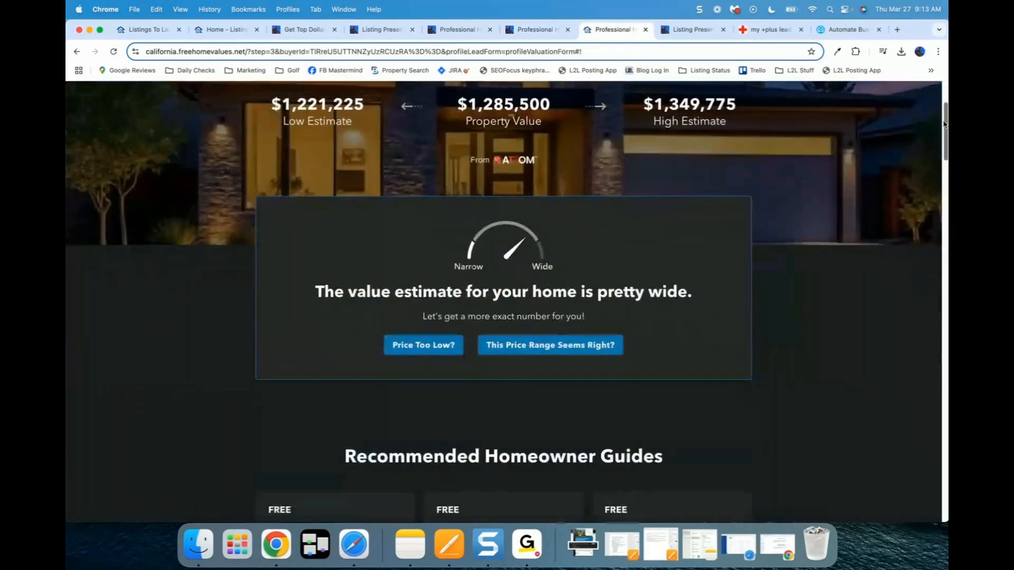
scroll(945, 111, up, 5)
drag(287, 242, 718, 240)
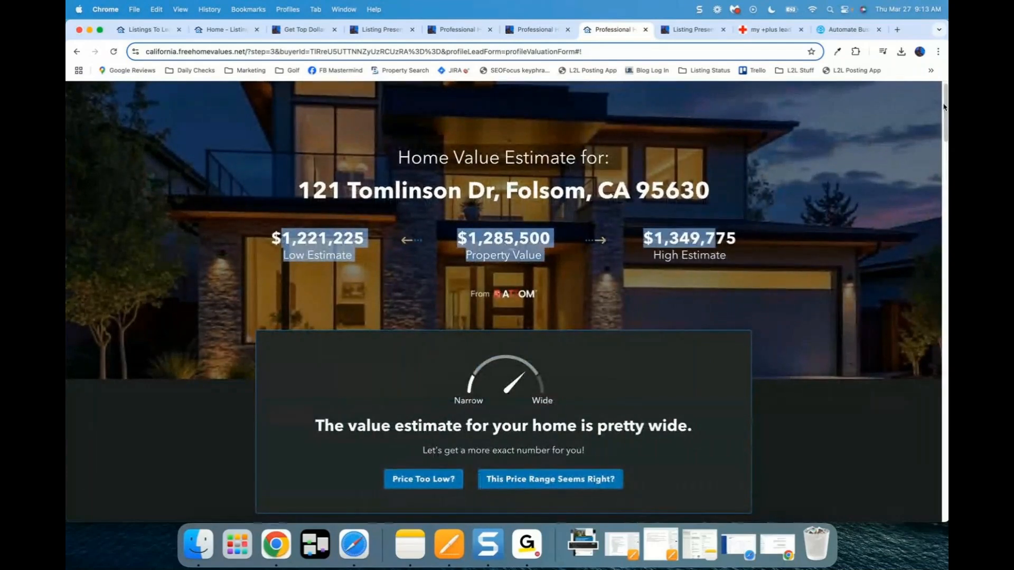
Step: Download the '12 Mistakes To Avoid When Selling Your Home' guide and open its PDF
drag(944, 105, 939, 161)
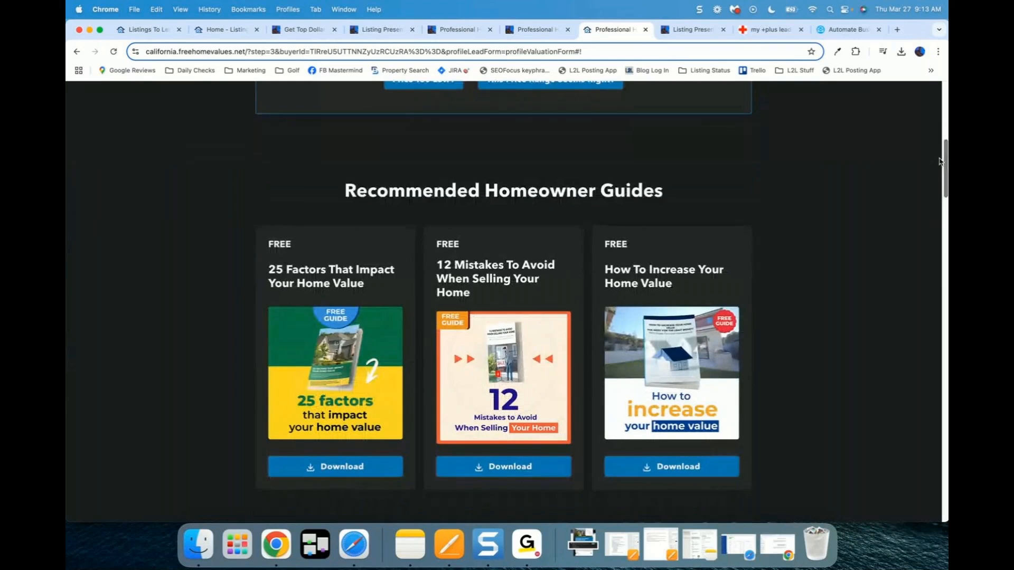
drag(939, 161, 939, 164)
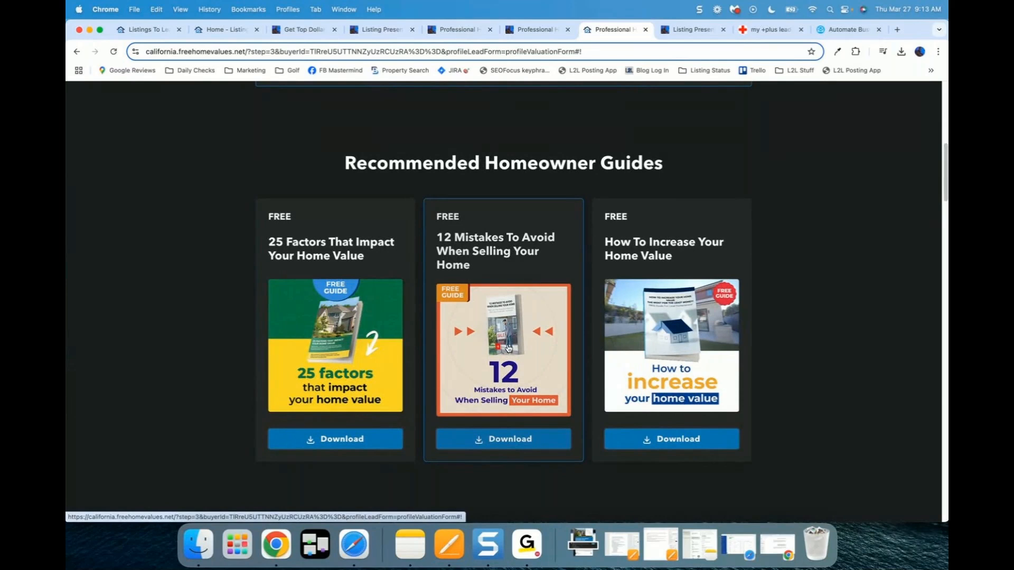
click(509, 348)
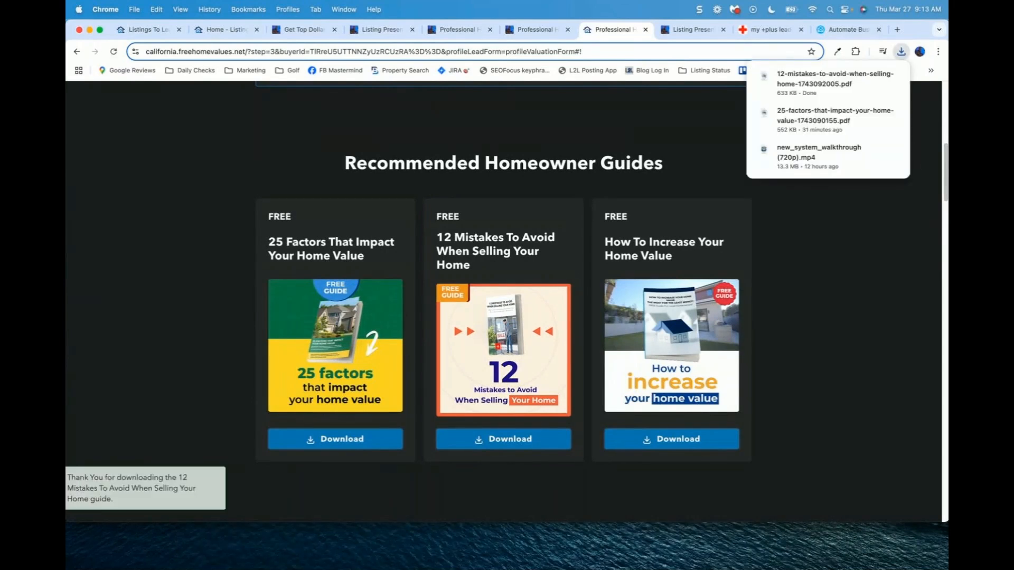
click(813, 83)
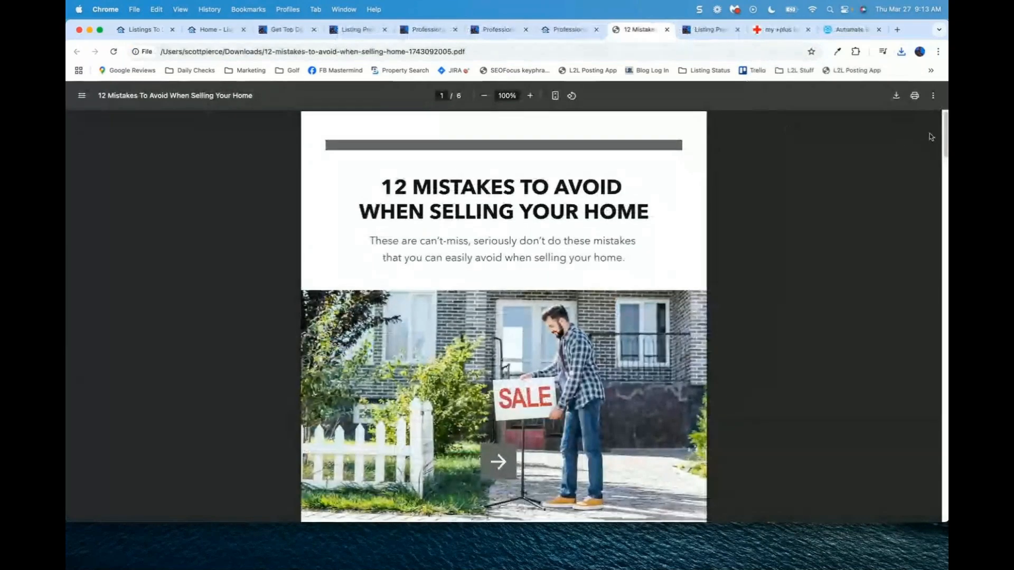
scroll(944, 131, down, 1)
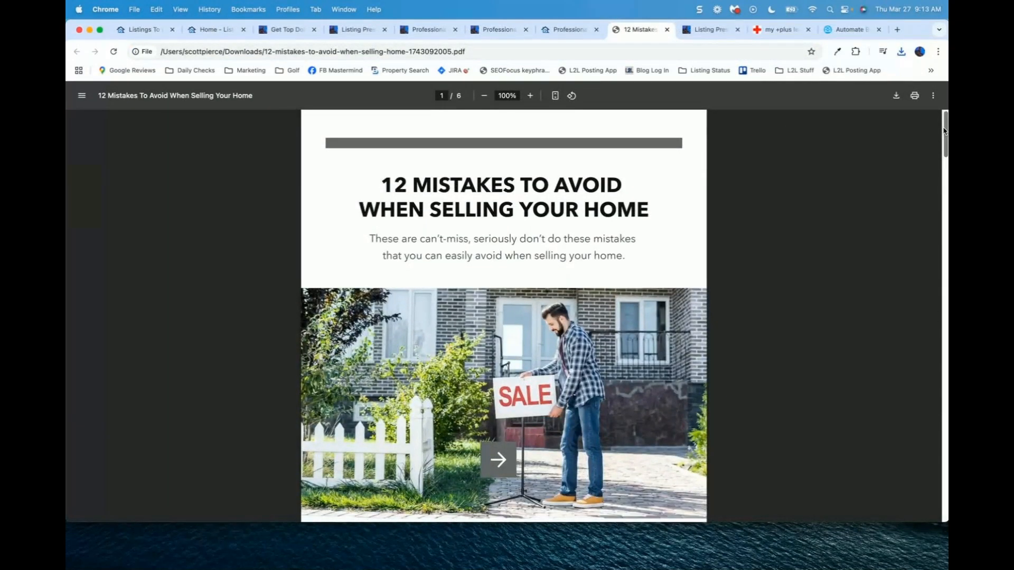
drag(945, 130, 942, 156)
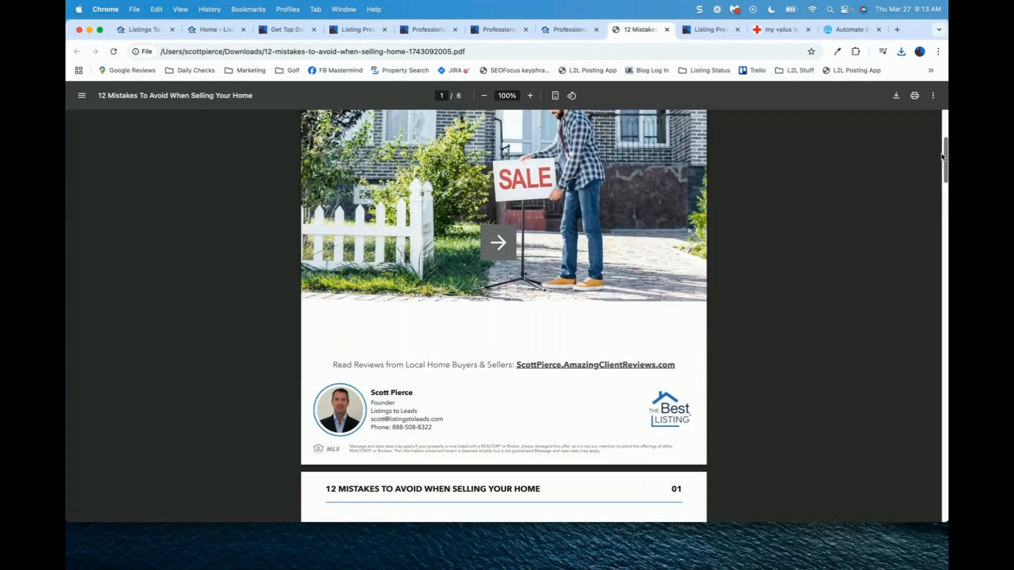
scroll(941, 156, down, 1)
drag(942, 157, 940, 124)
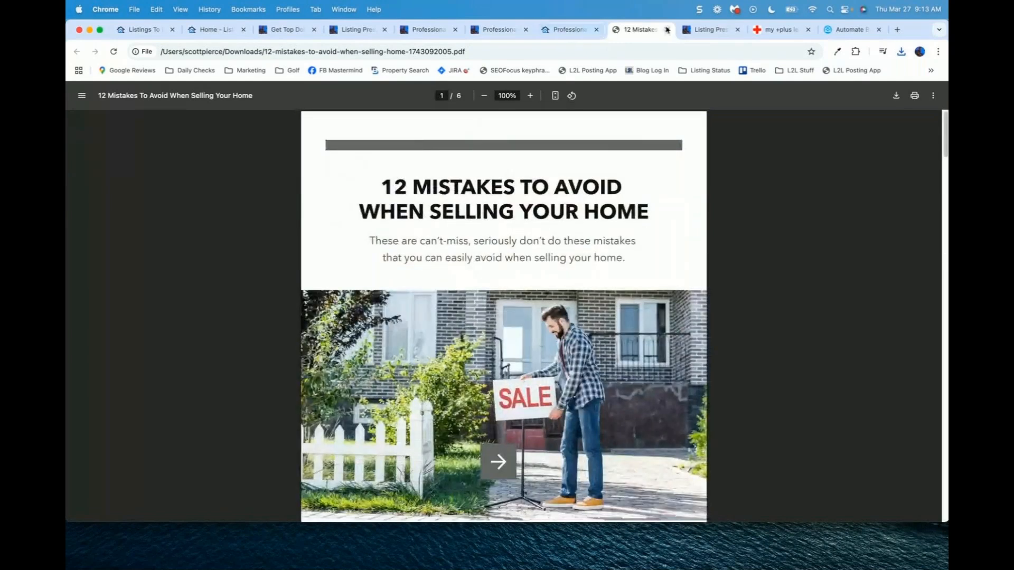
click(667, 30)
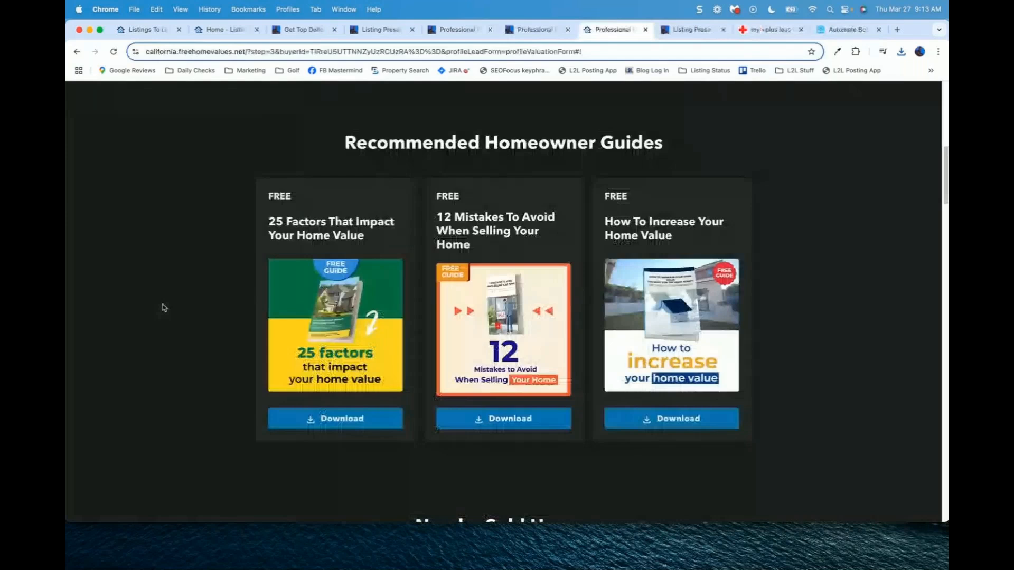
scroll(163, 305, down, 5)
scroll(163, 305, down, 3)
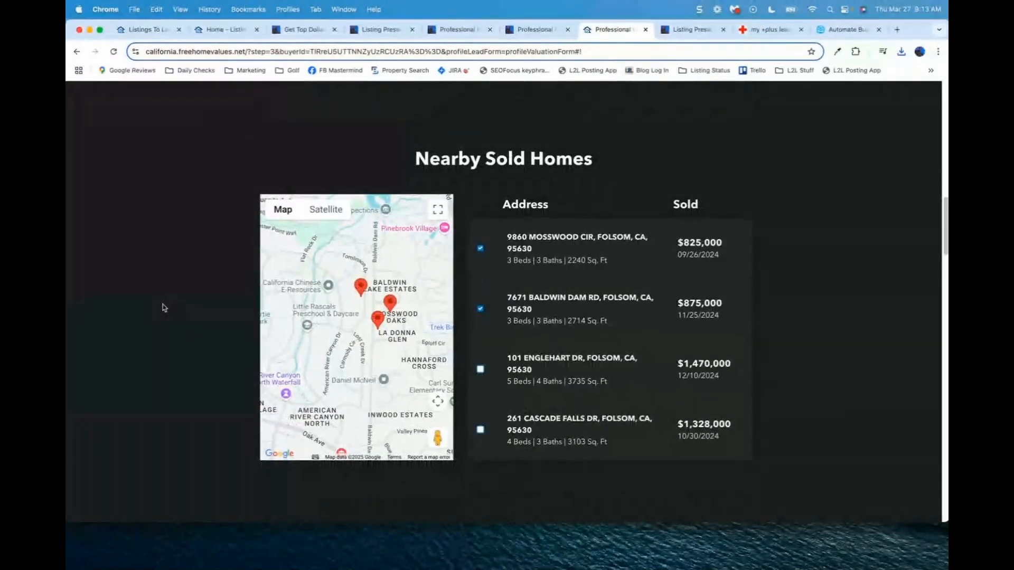
scroll(162, 306, down, 2)
scroll(164, 307, down, 5)
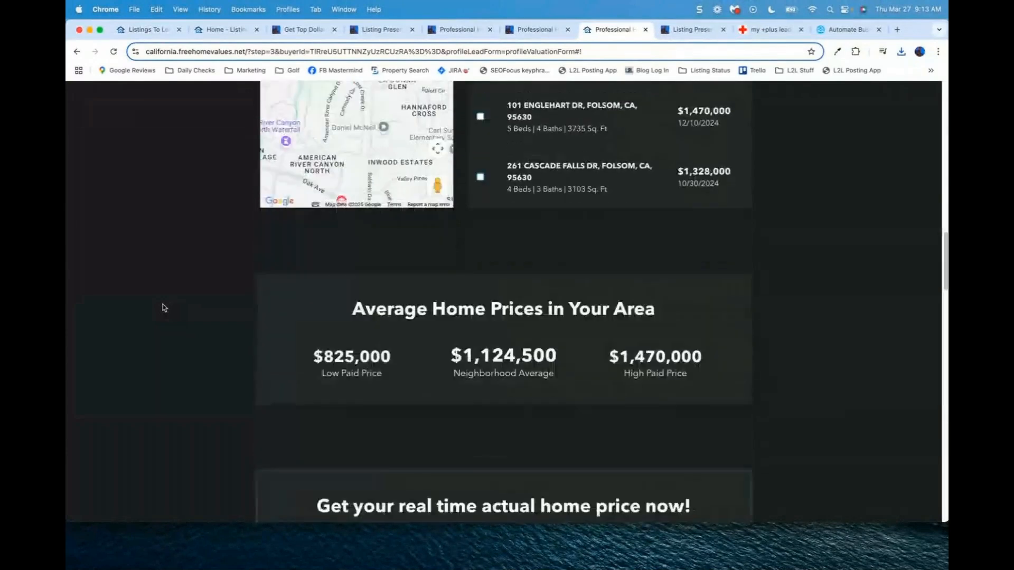
scroll(163, 307, down, 2)
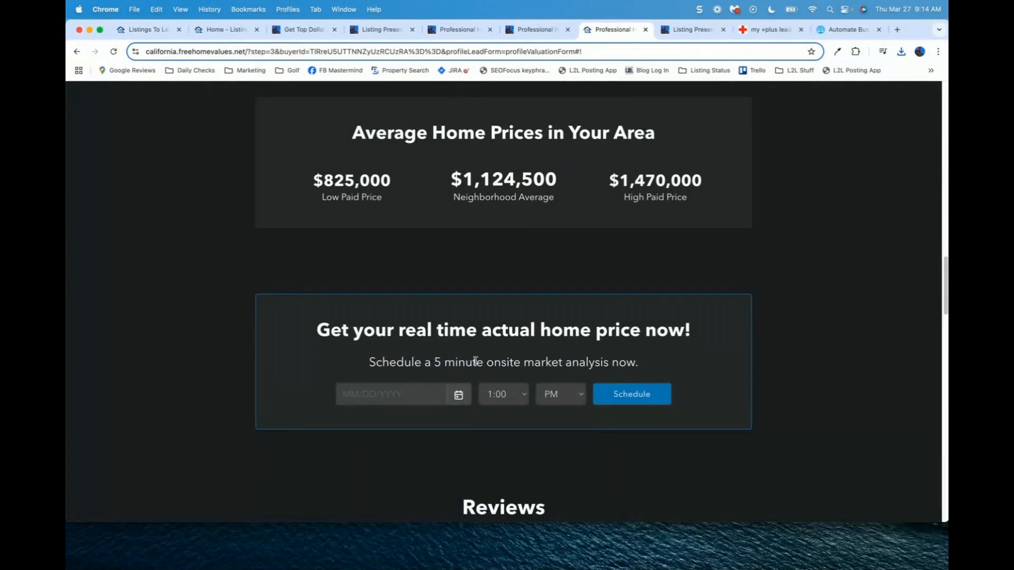
scroll(594, 363, down, 1)
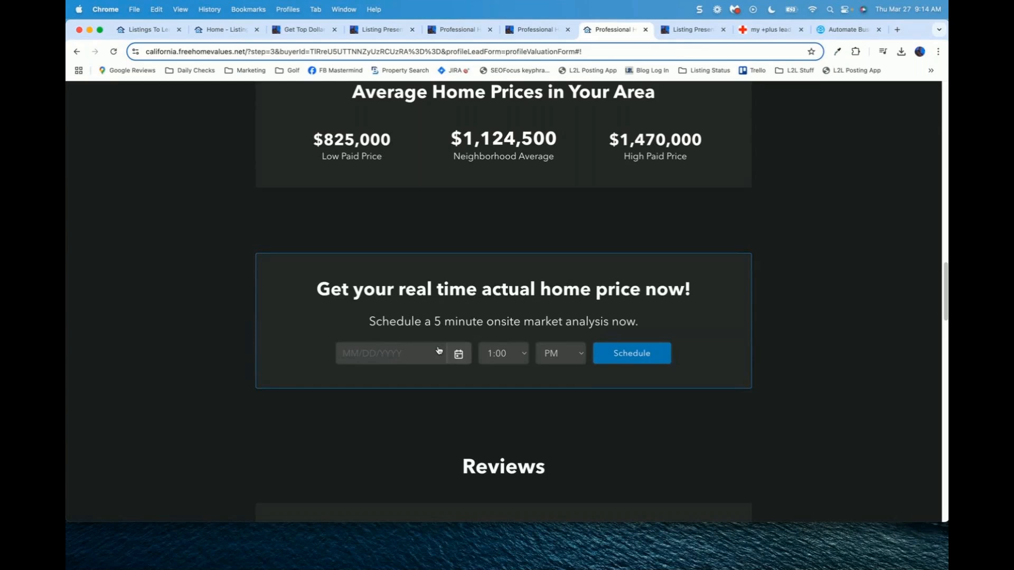
drag(405, 321, 538, 321)
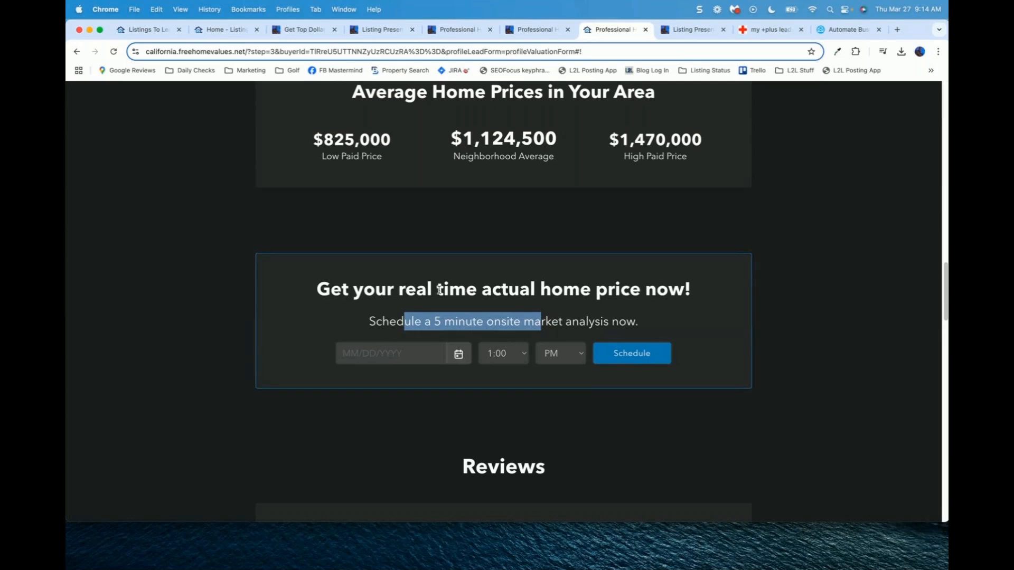
click(515, 306)
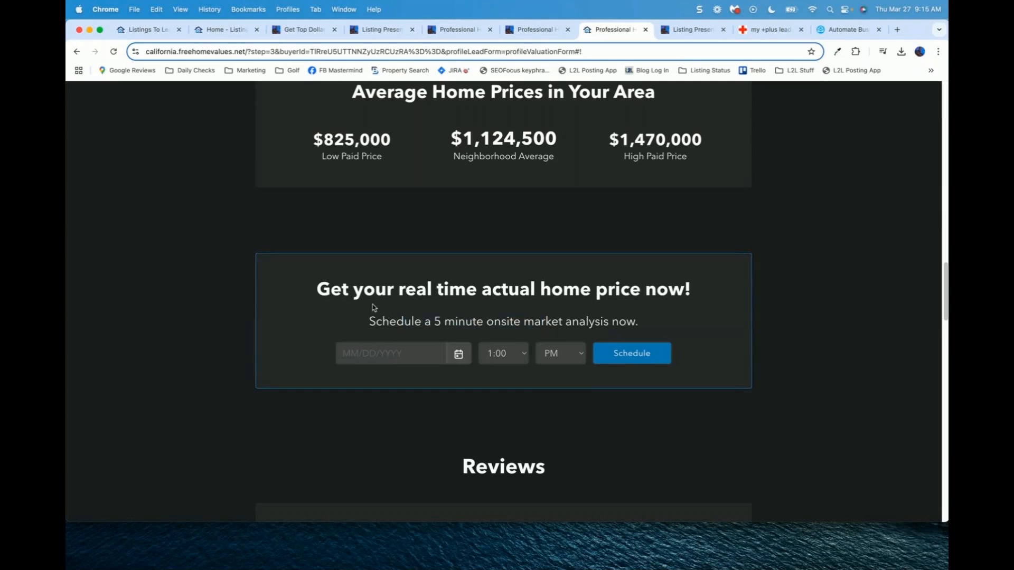
scroll(415, 288, down, 5)
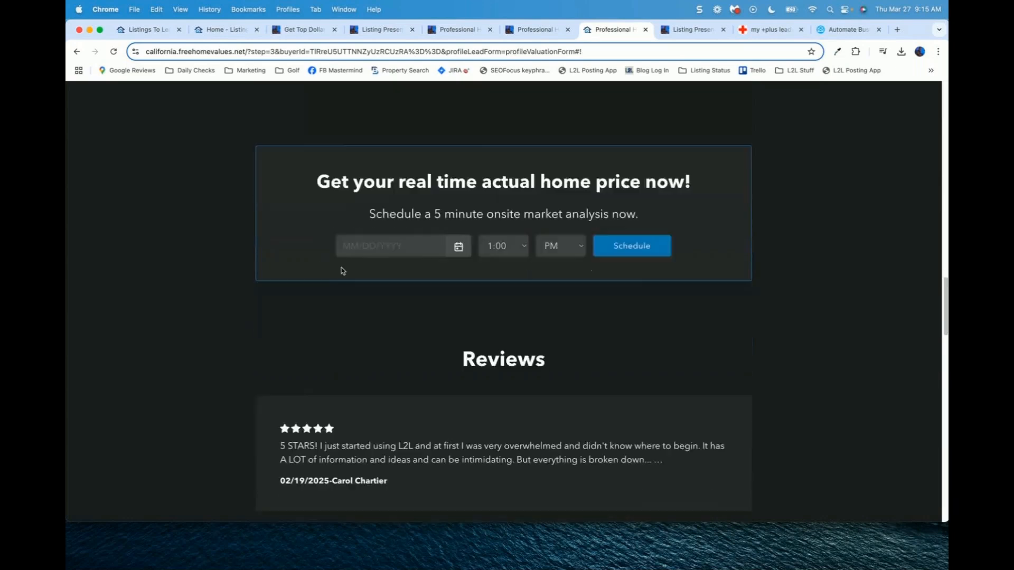
scroll(209, 284, down, 2)
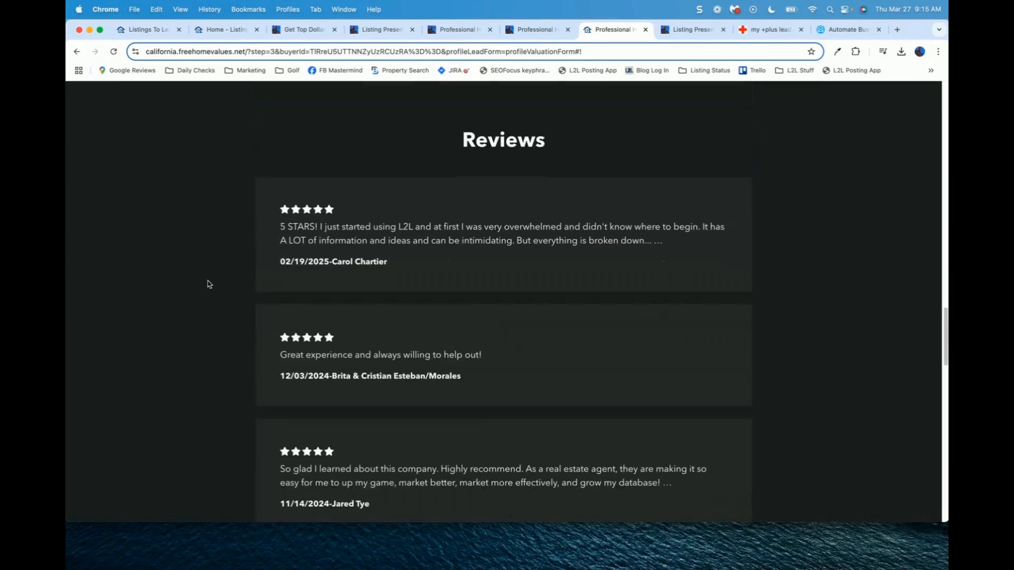
scroll(185, 338, down, 2)
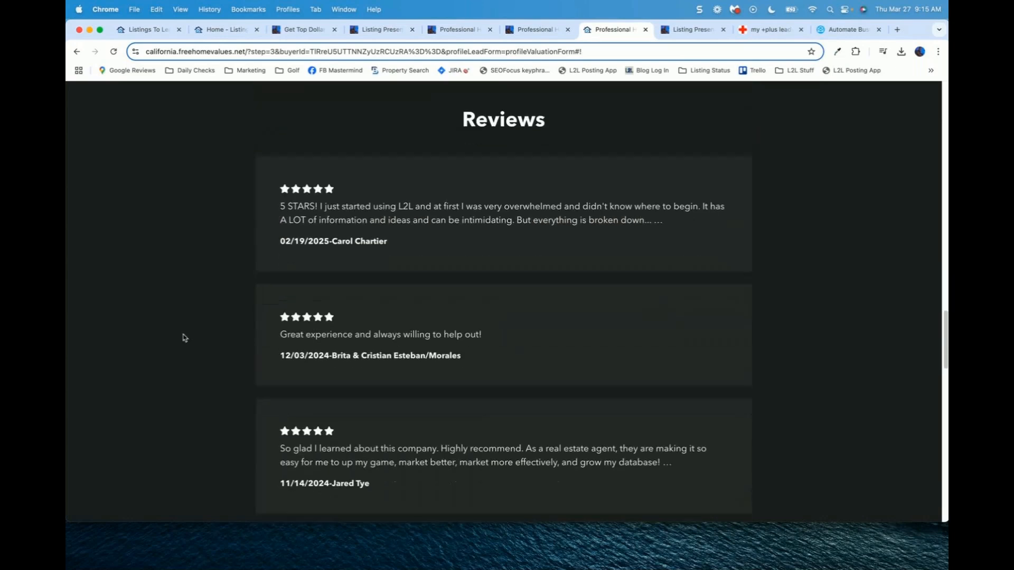
scroll(184, 338, down, 15)
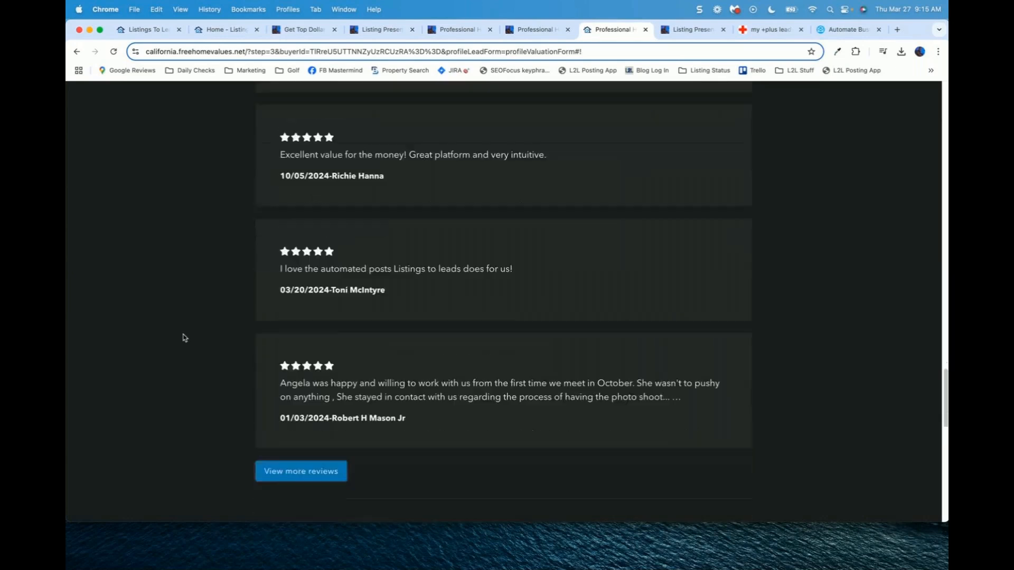
scroll(185, 338, down, 5)
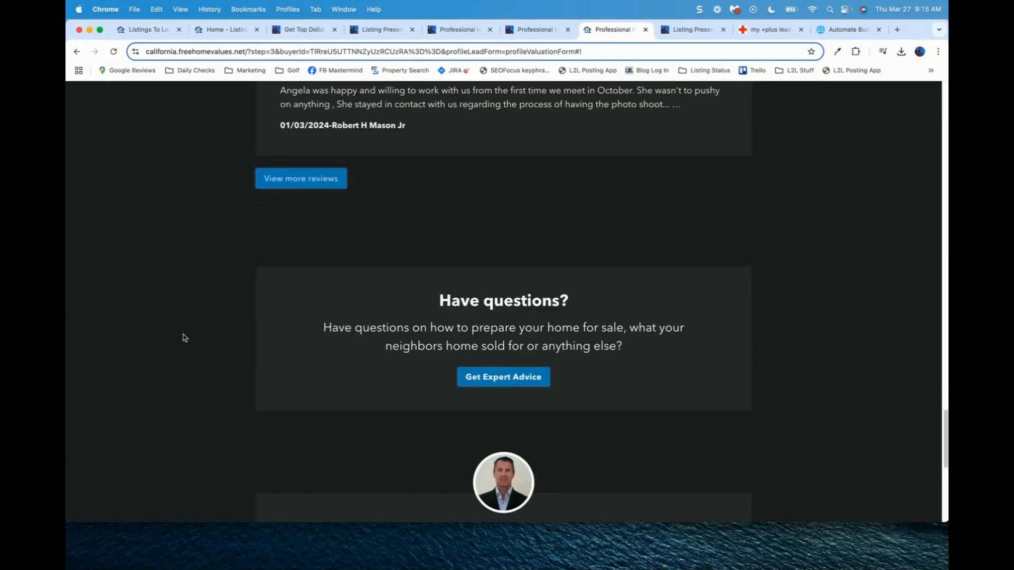
scroll(184, 337, down, 10)
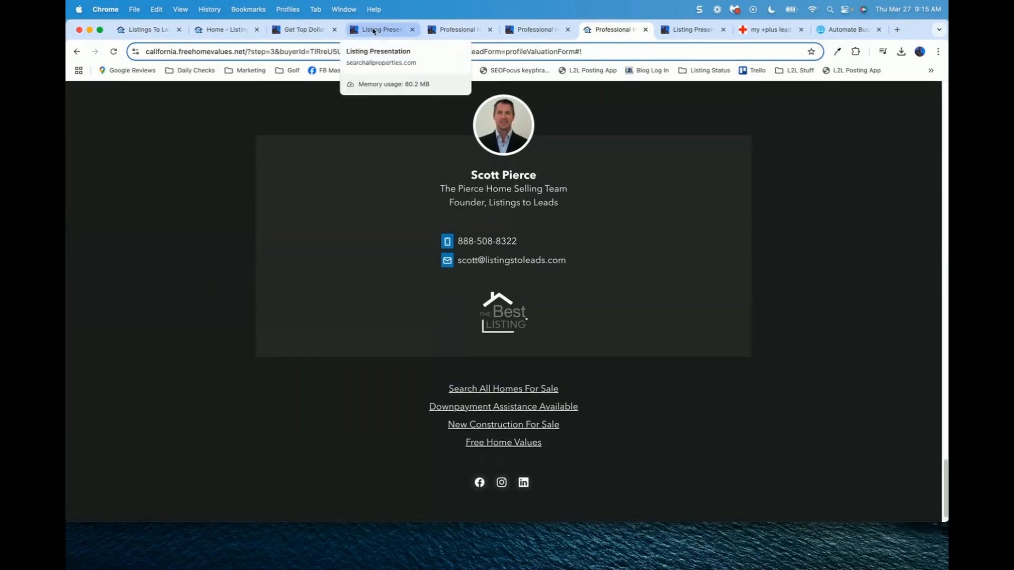
Step: From the dashboard's Landing Pages, bring up the live 'Name Your Home Price!' page at california.freehomevalues.net
click(227, 29)
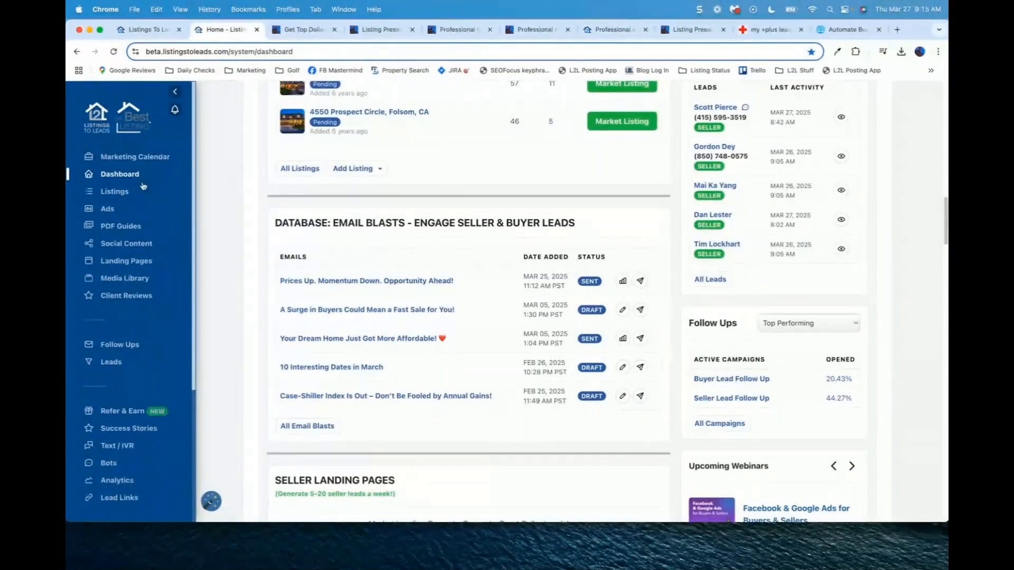
click(125, 264)
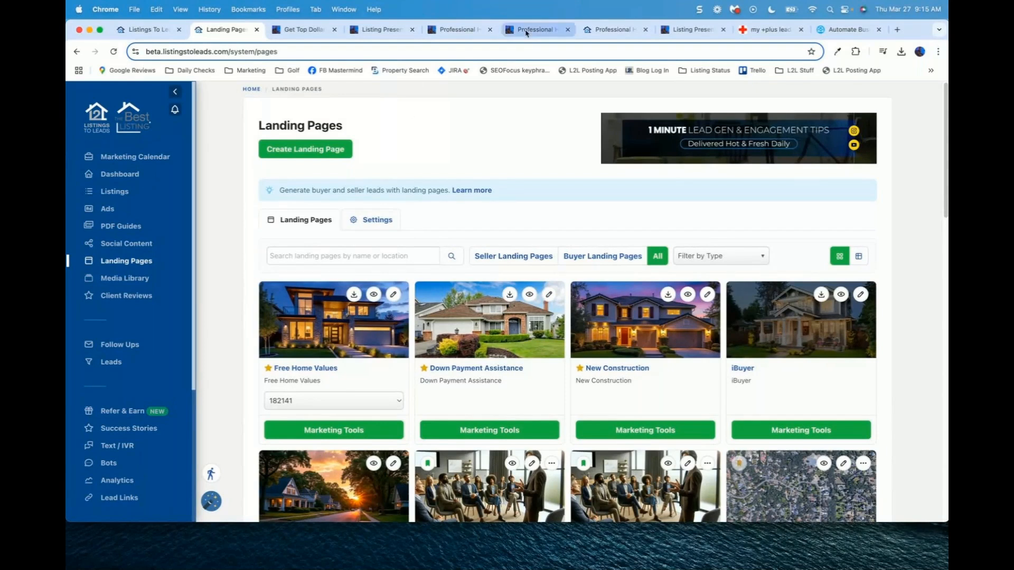
click(526, 32)
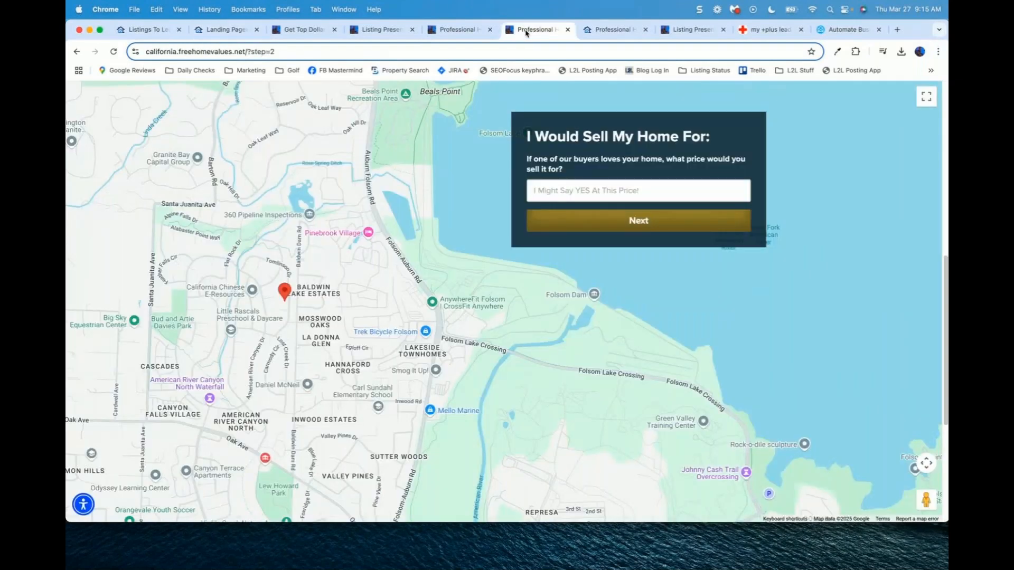
click(457, 29)
double_click(277, 54)
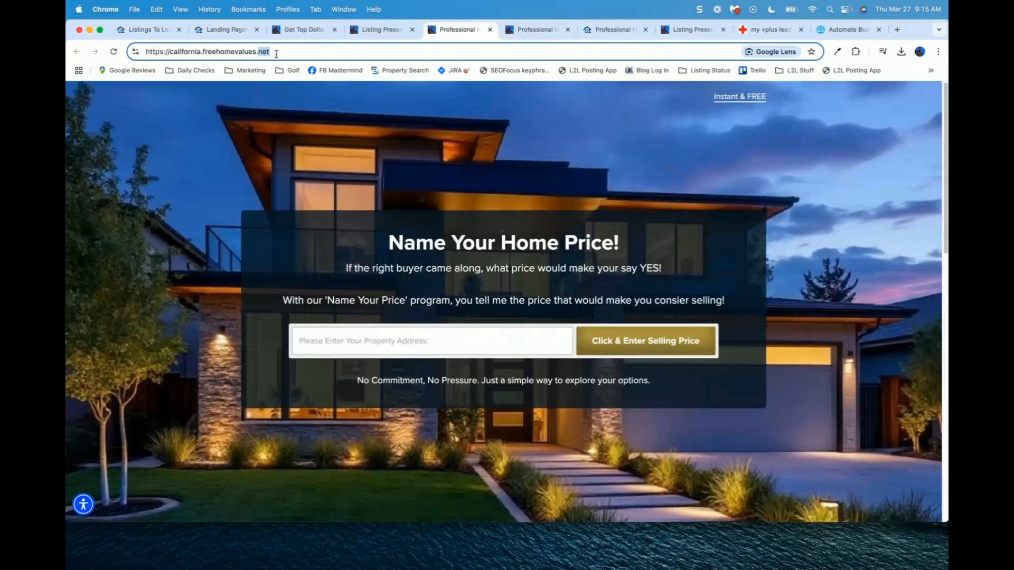
click(186, 281)
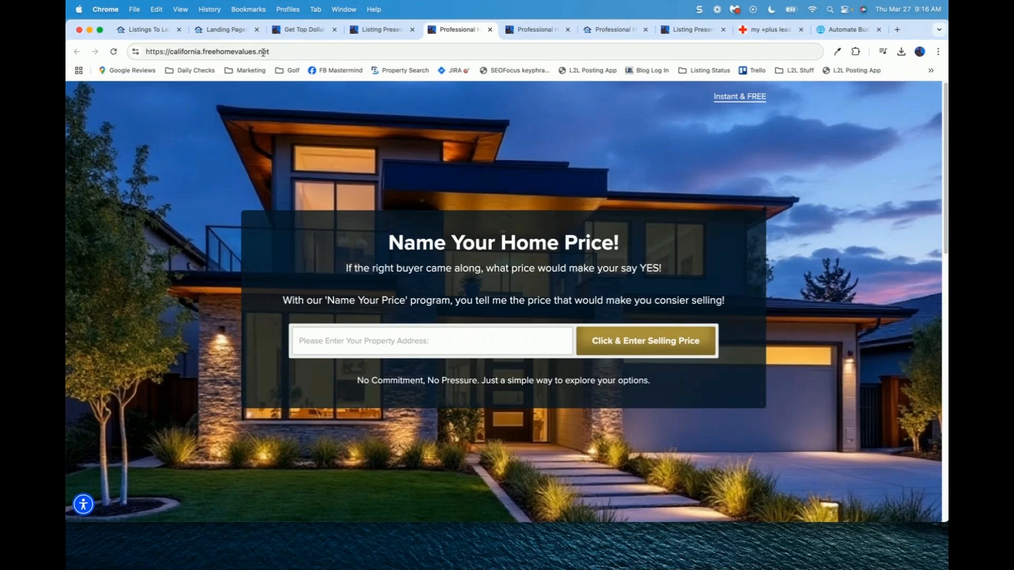
Step: Go back to the Landing Pages overview and open Free Home Values via Marketing Tools
click(233, 30)
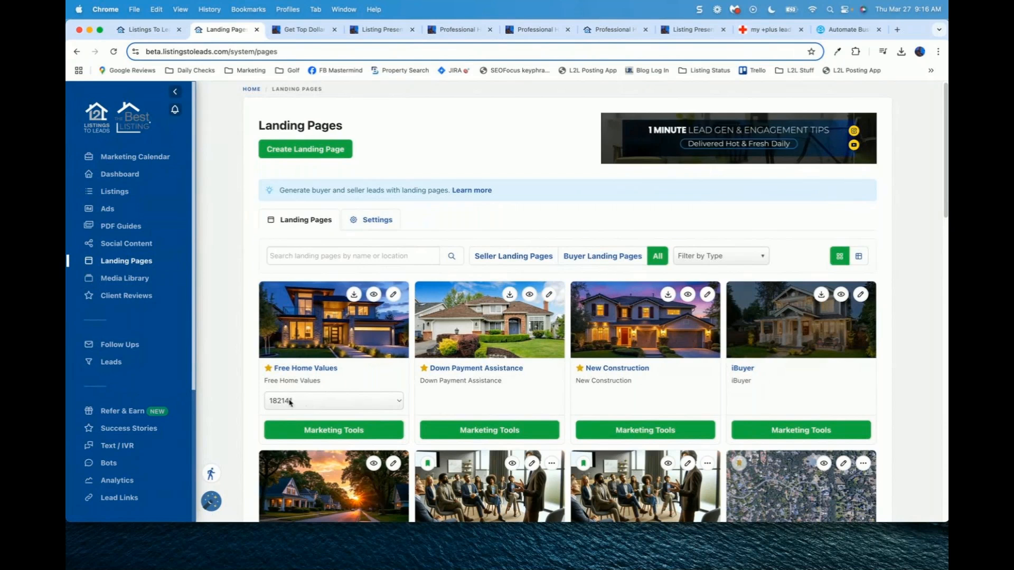
click(321, 434)
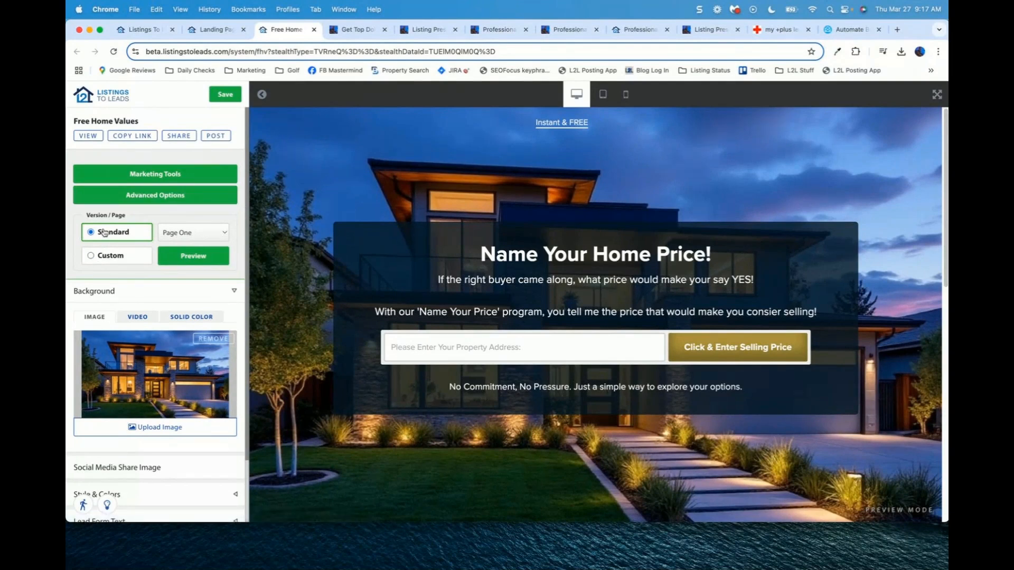
Step: Set the page to the Custom version after comparing it with the Standard layout
click(91, 256)
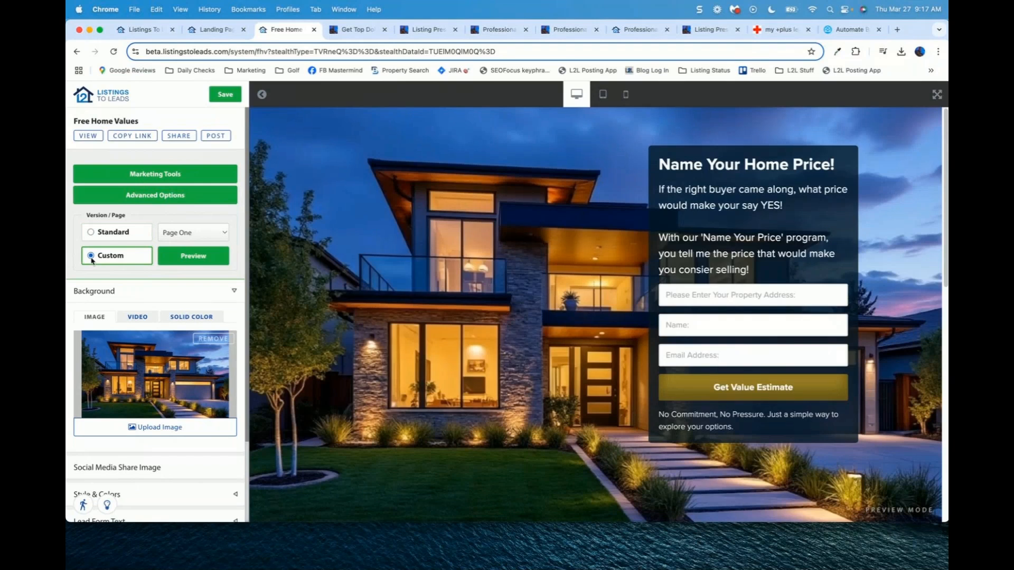
click(90, 233)
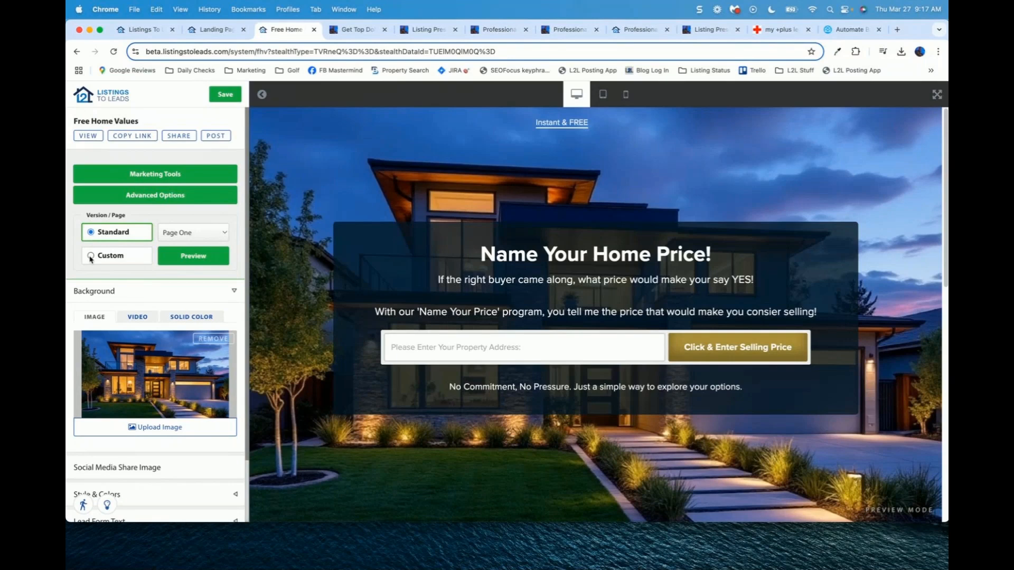
click(90, 257)
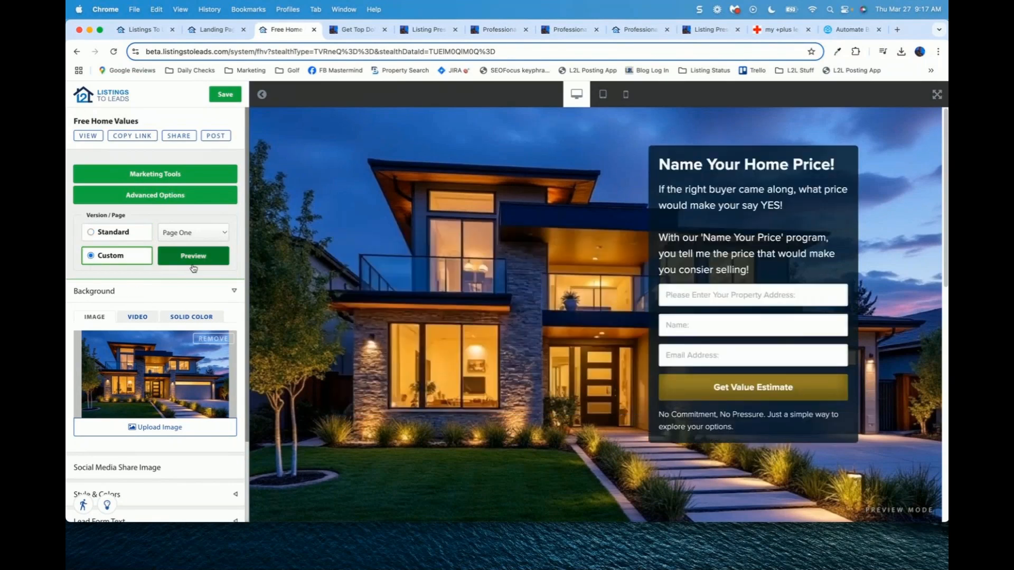
Step: Try a Video background upload, then revert to the Image background and refresh the preview
click(137, 319)
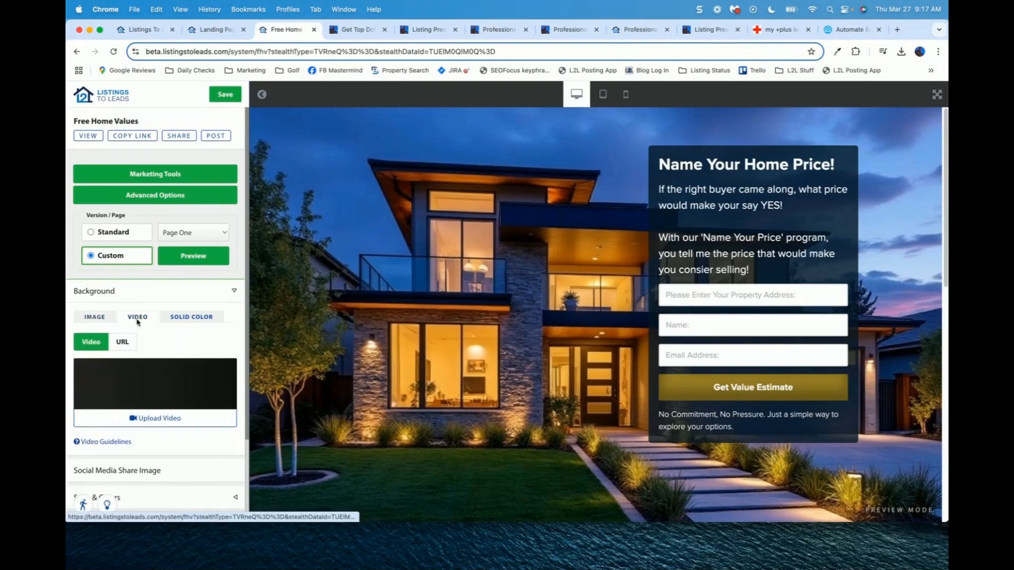
click(152, 421)
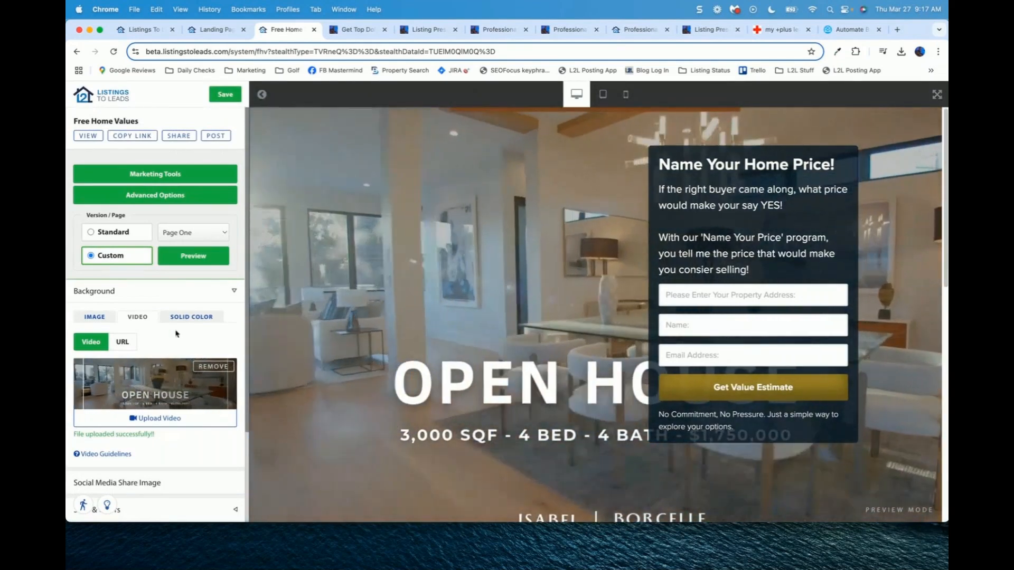
click(95, 320)
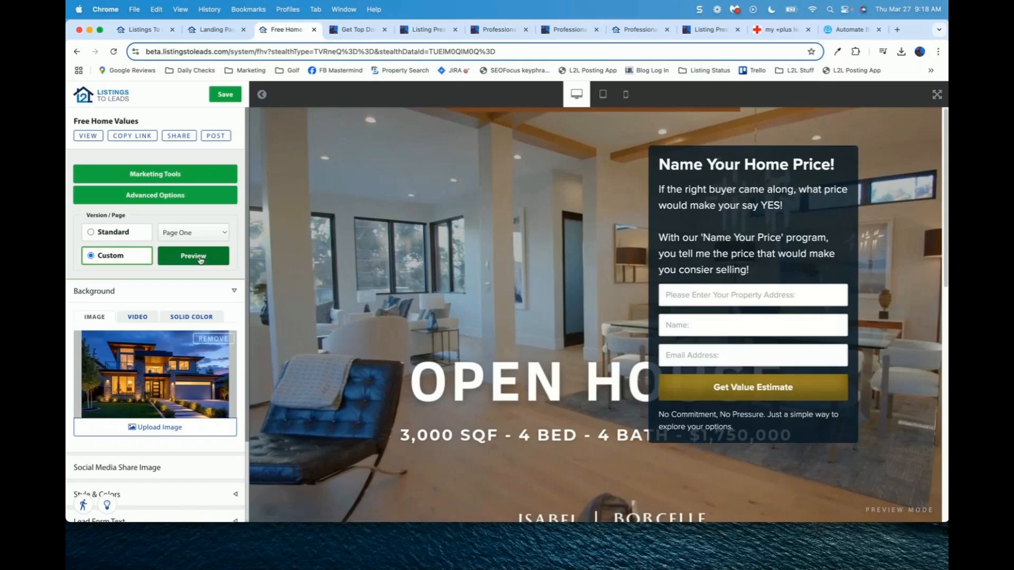
click(200, 260)
click(193, 292)
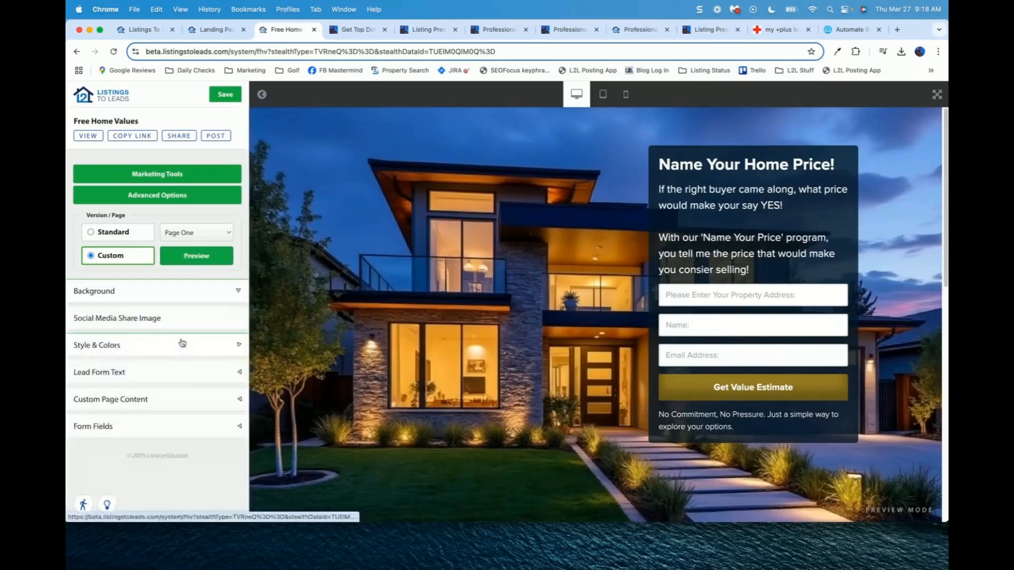
click(152, 325)
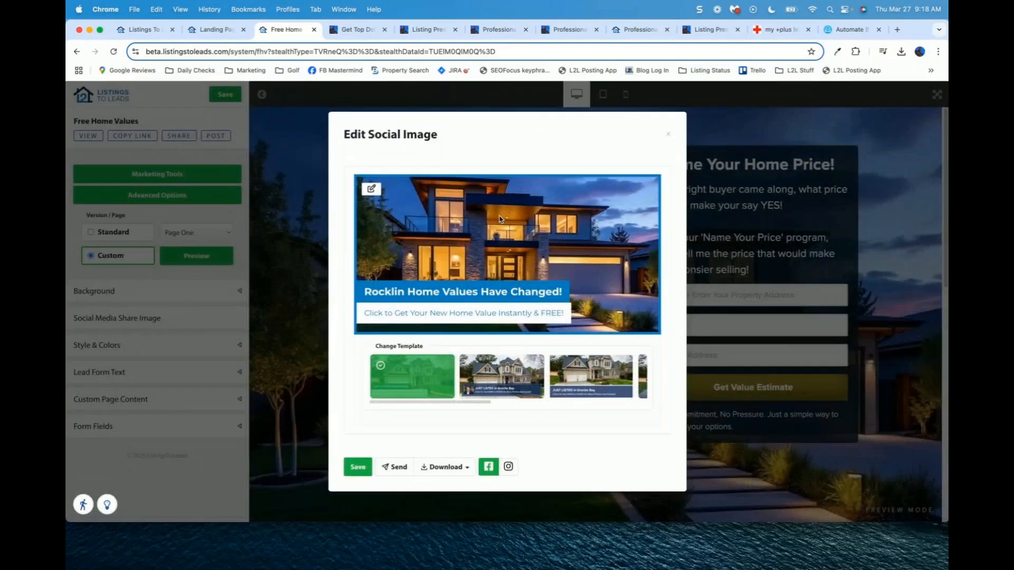
Step: Browse the share image's Change Image library without changing anything, then expand Style & Colors
click(372, 189)
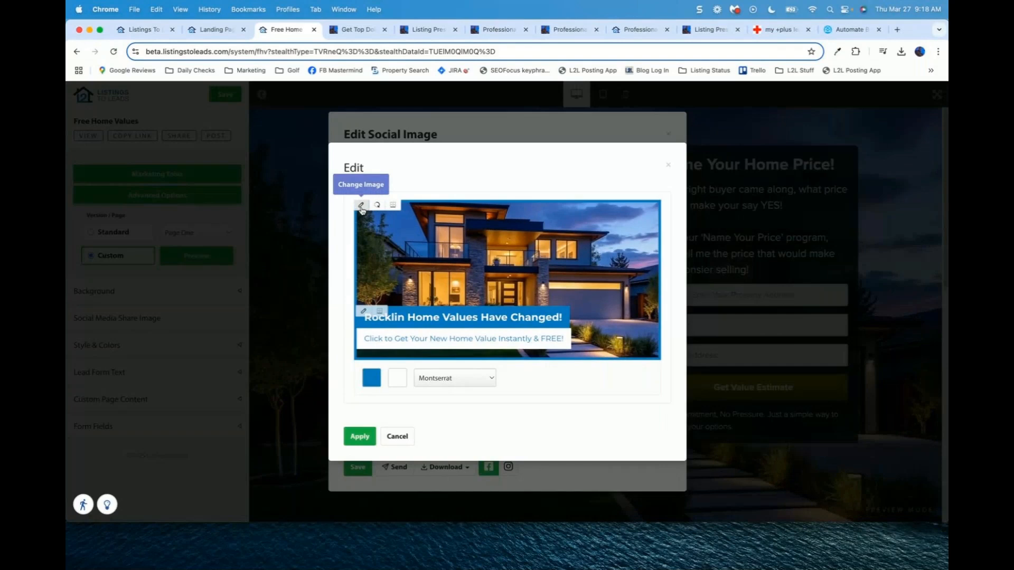
click(361, 207)
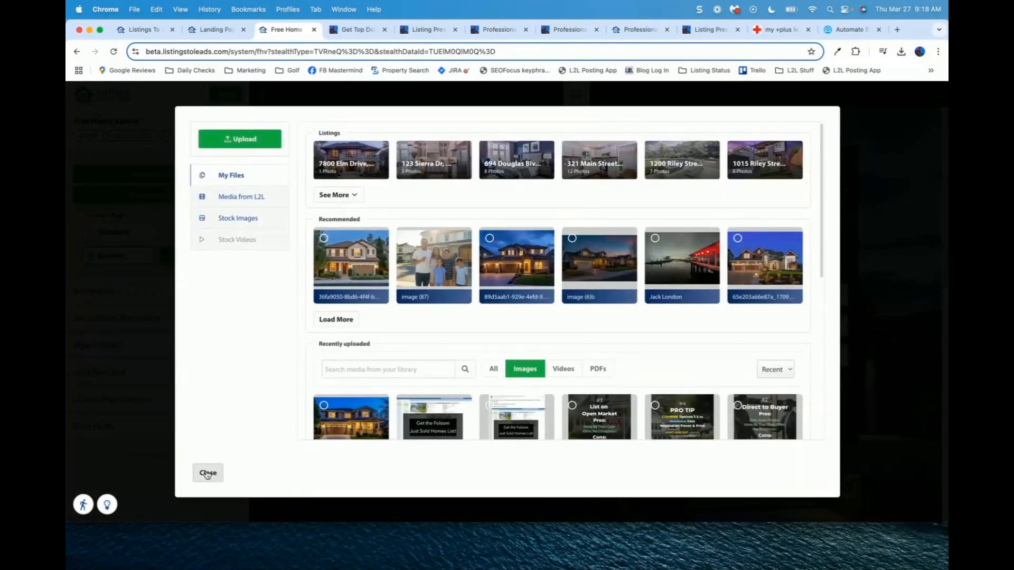
click(208, 474)
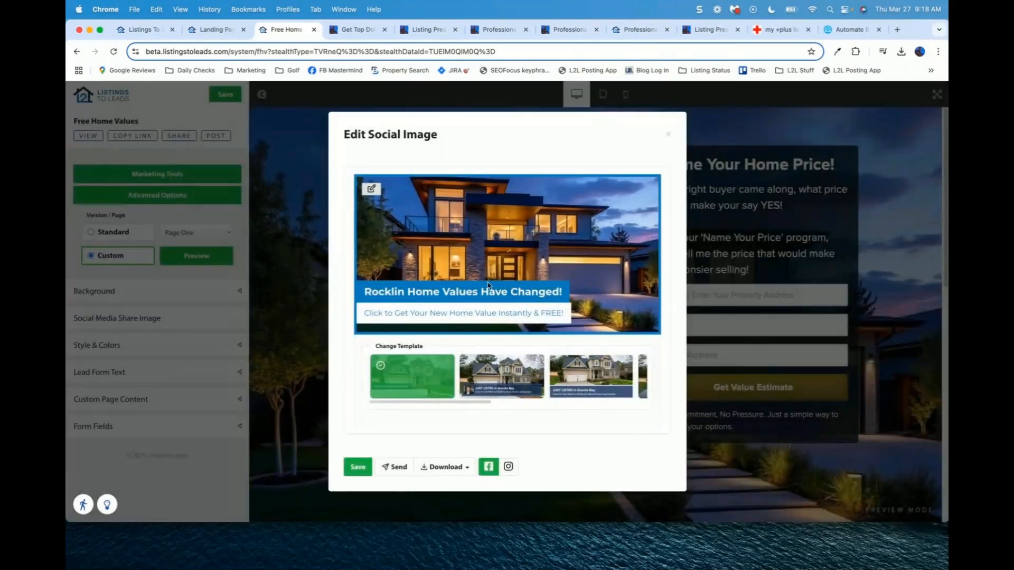
click(670, 131)
click(211, 346)
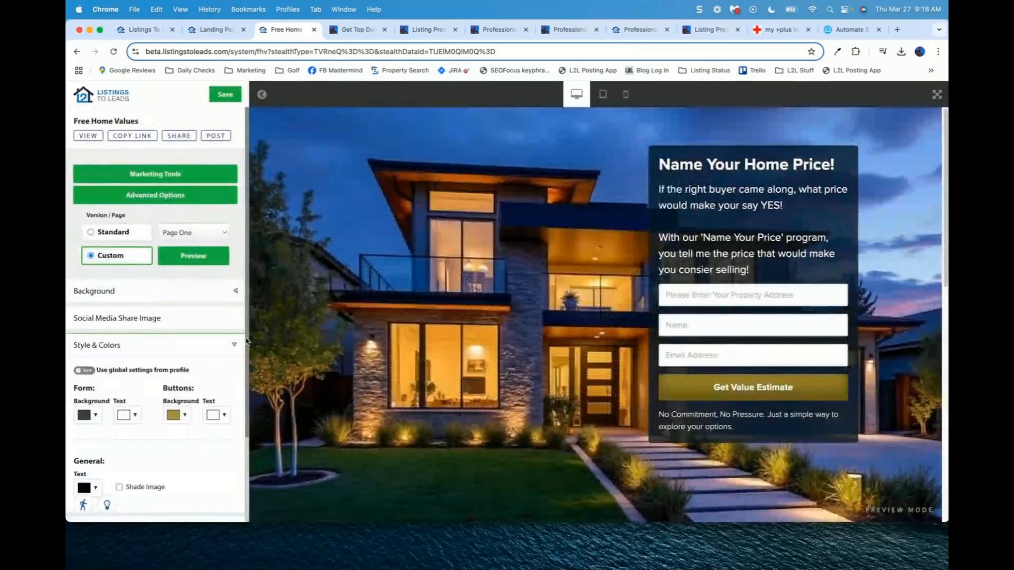
scroll(200, 354, down, 4)
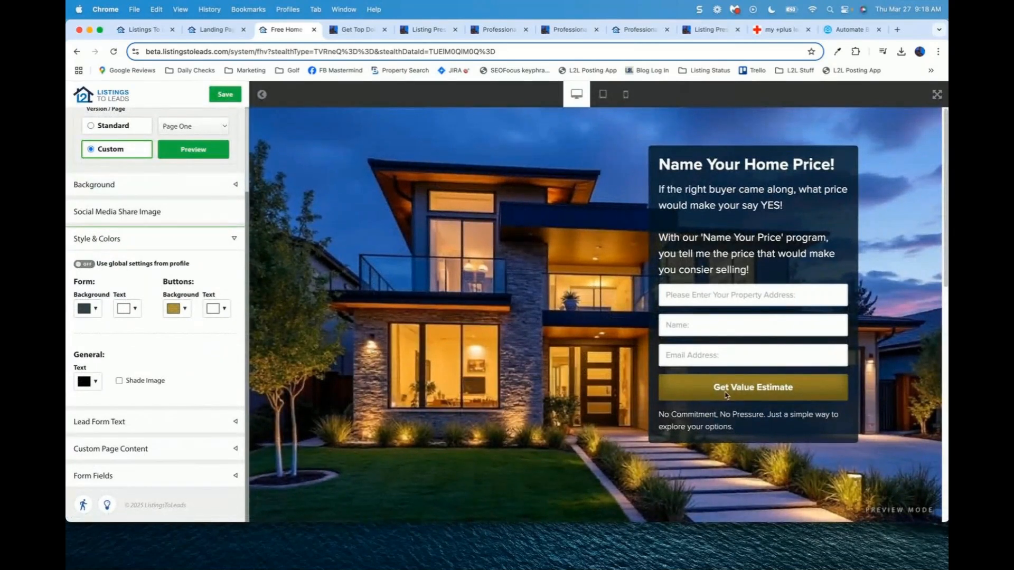
Step: Review the Lead Form Text title 'Name Your Home Price!' and its enlarged Description Text box
click(234, 239)
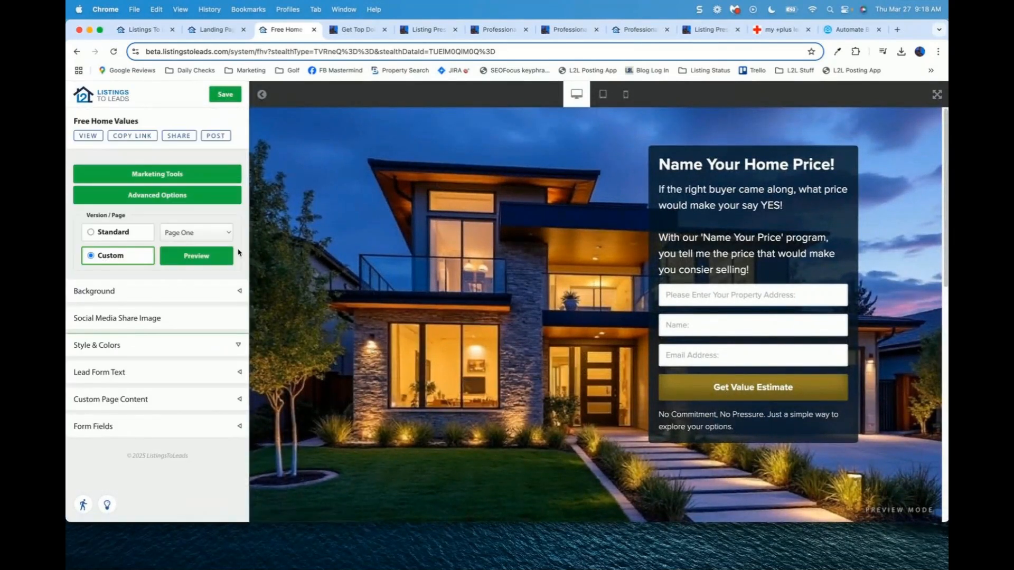
click(239, 373)
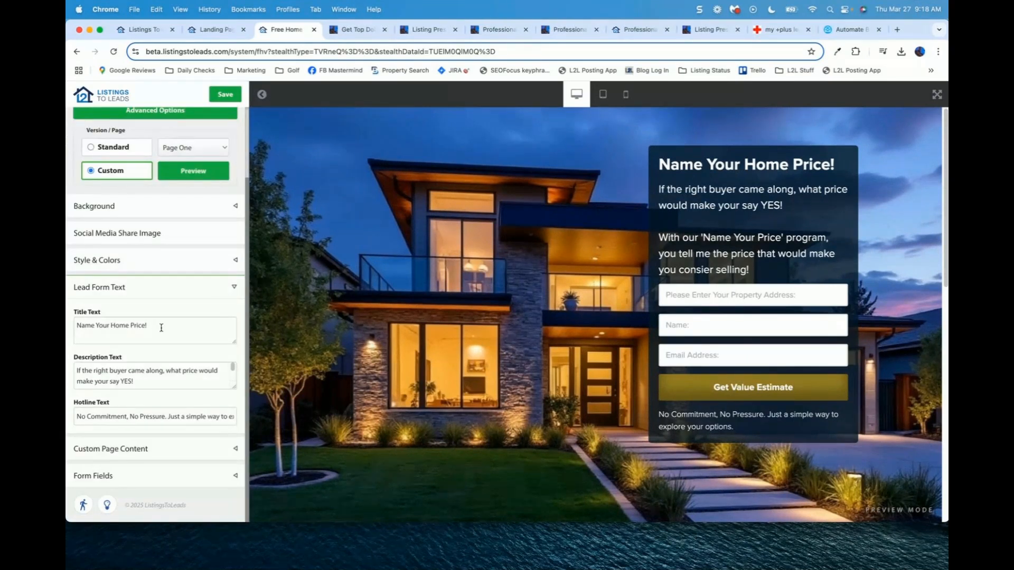
drag(161, 328, 75, 324)
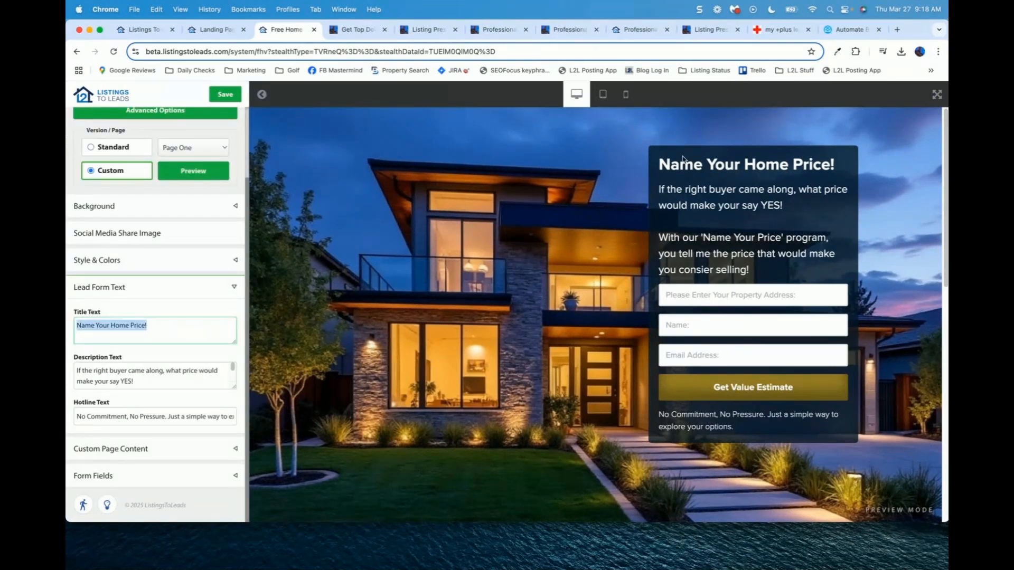
click(680, 160)
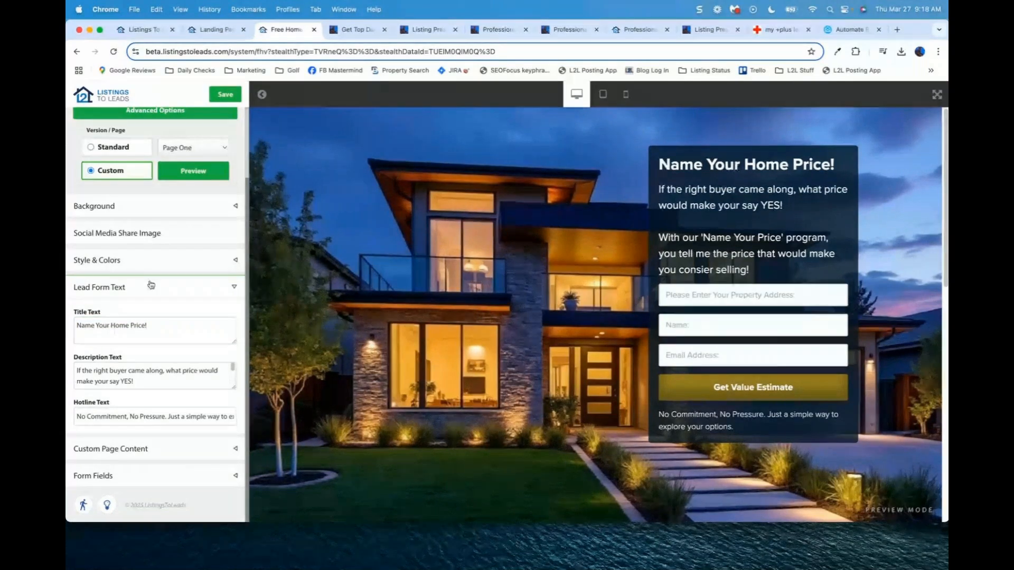
click(141, 379)
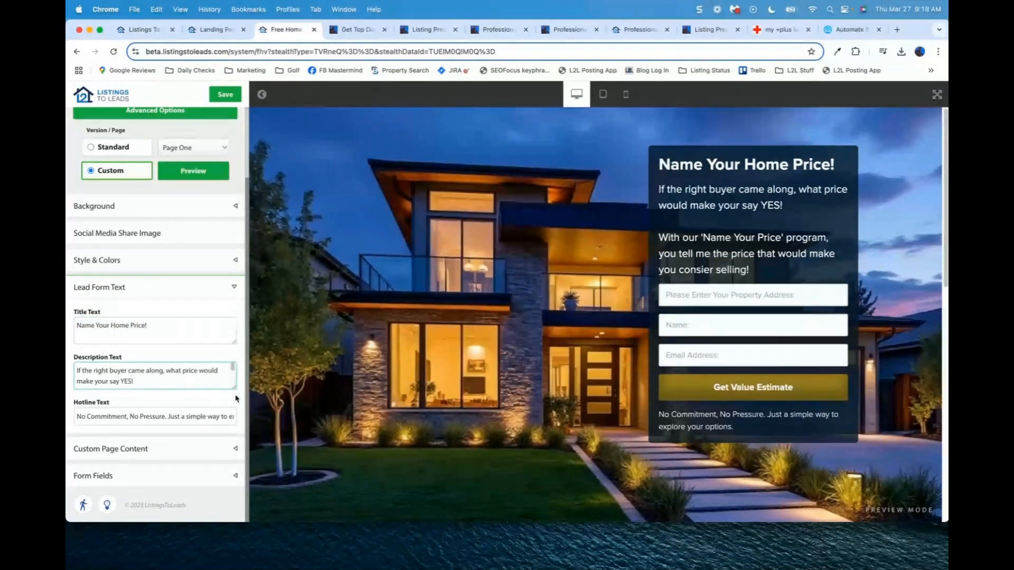
drag(236, 388, 239, 433)
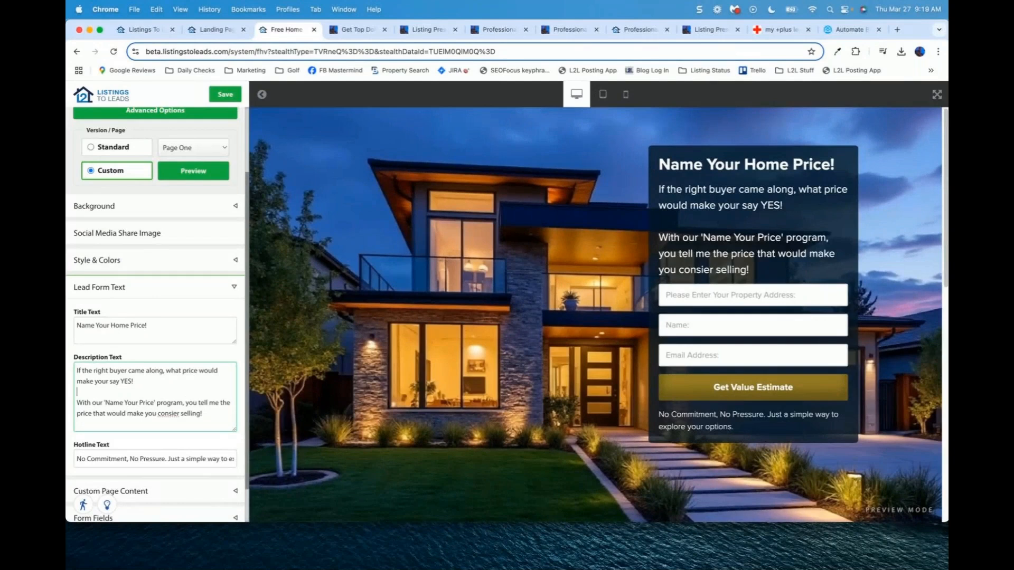
drag(77, 370, 202, 414)
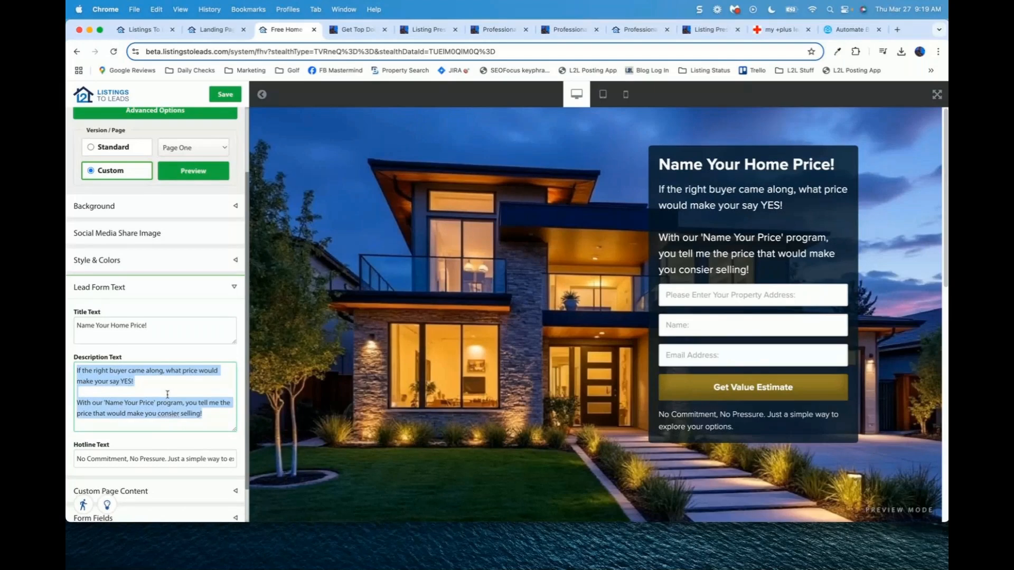
click(668, 193)
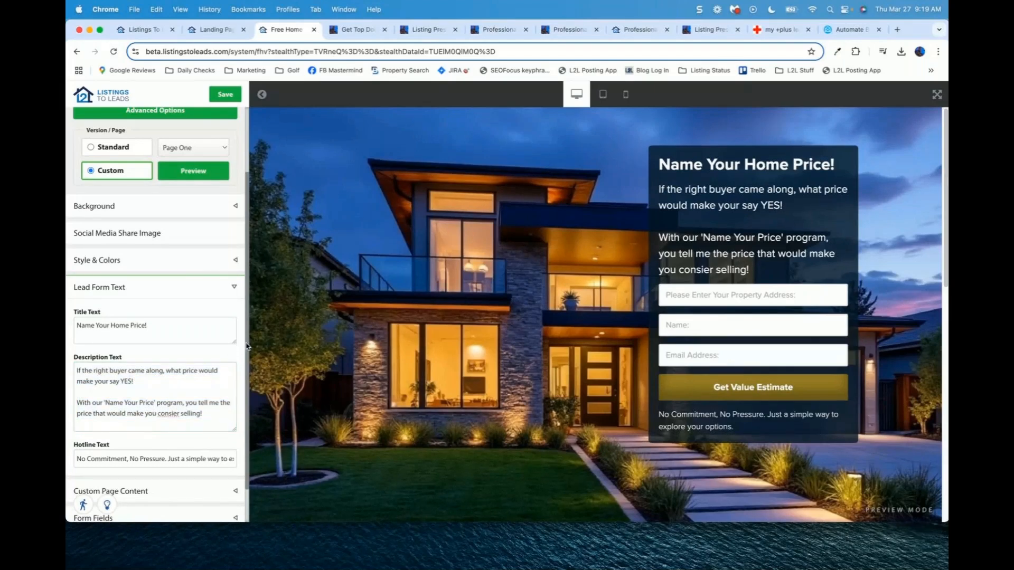
scroll(247, 347, down, 2)
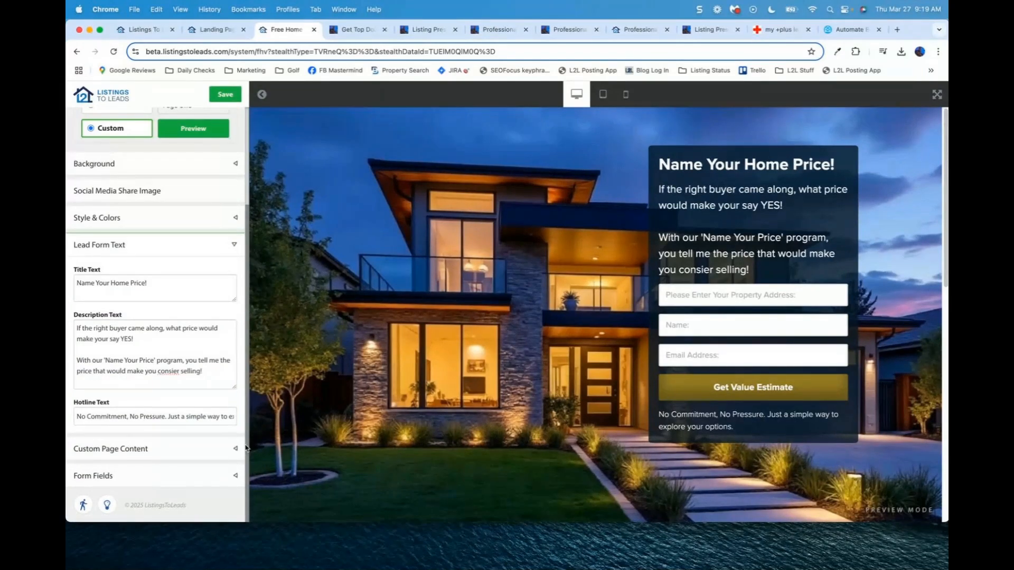
Step: Set Custom Page Content's content type to Video and preview the page with the video
click(234, 245)
click(234, 401)
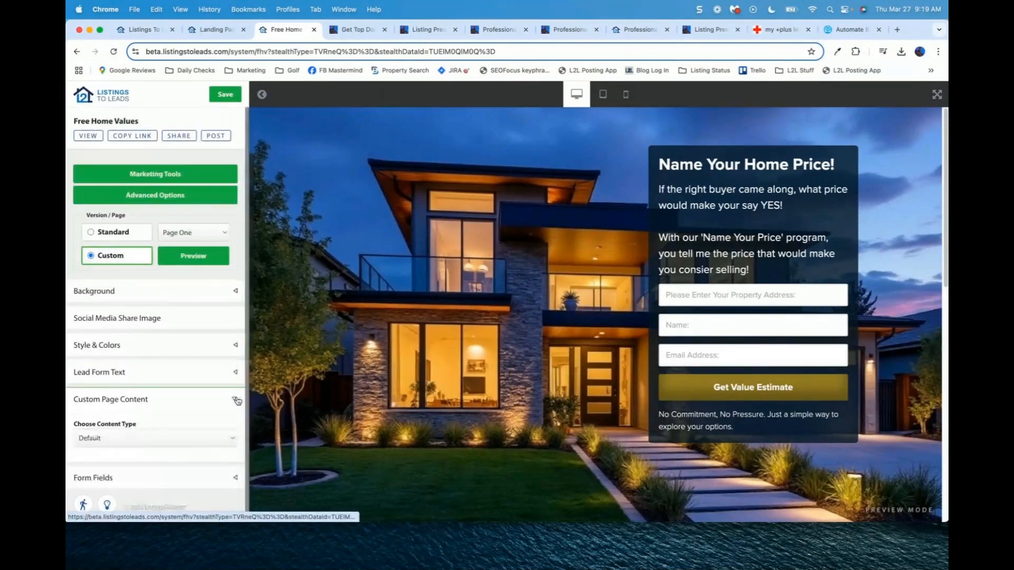
drag(248, 388, 247, 402)
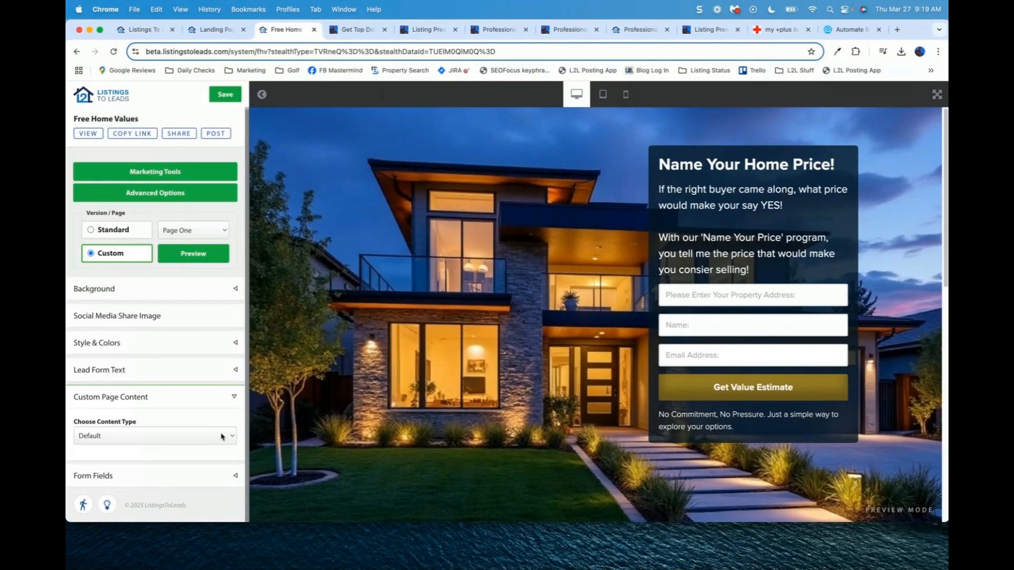
click(225, 437)
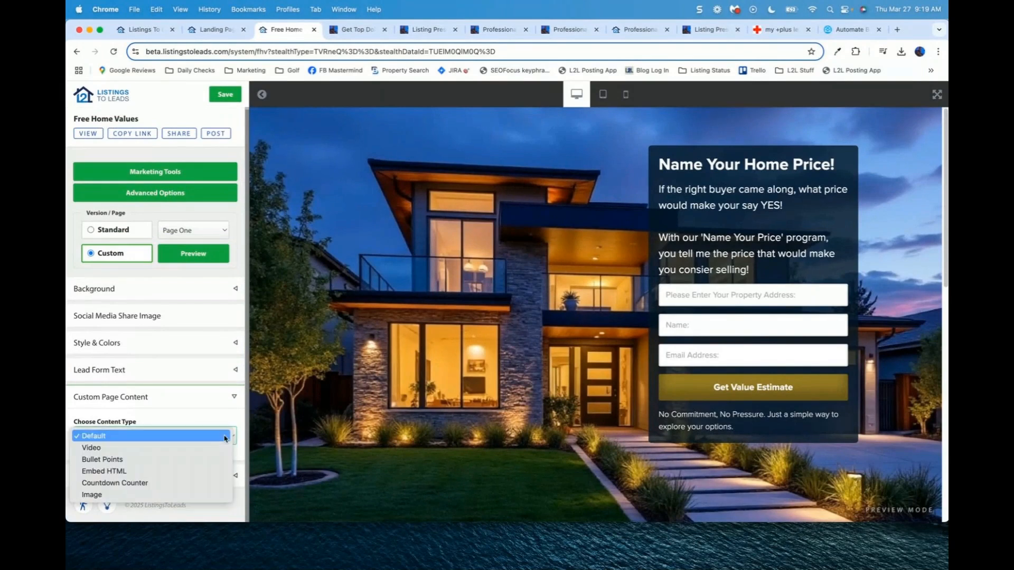
click(209, 448)
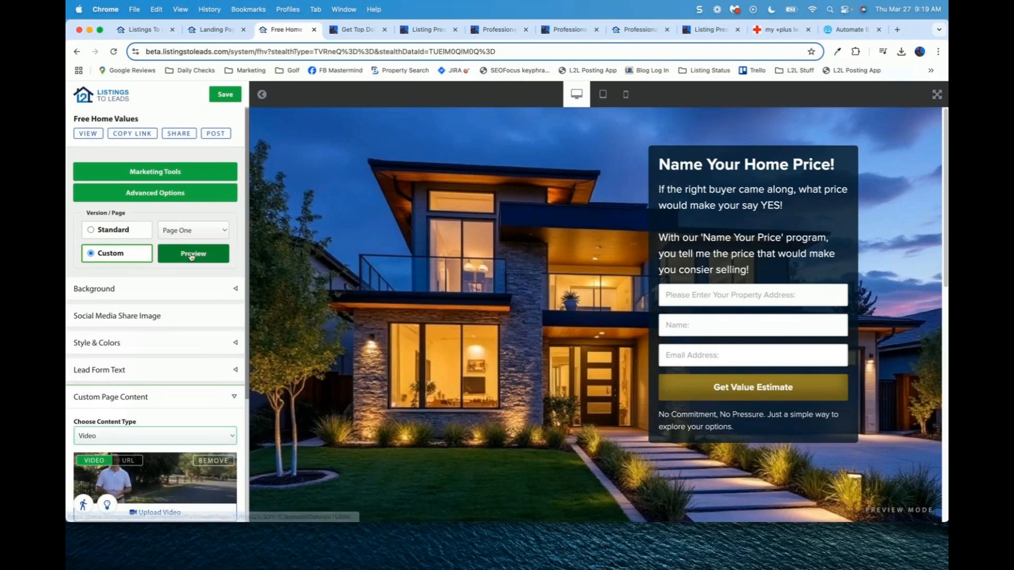
scroll(161, 302, down, 5)
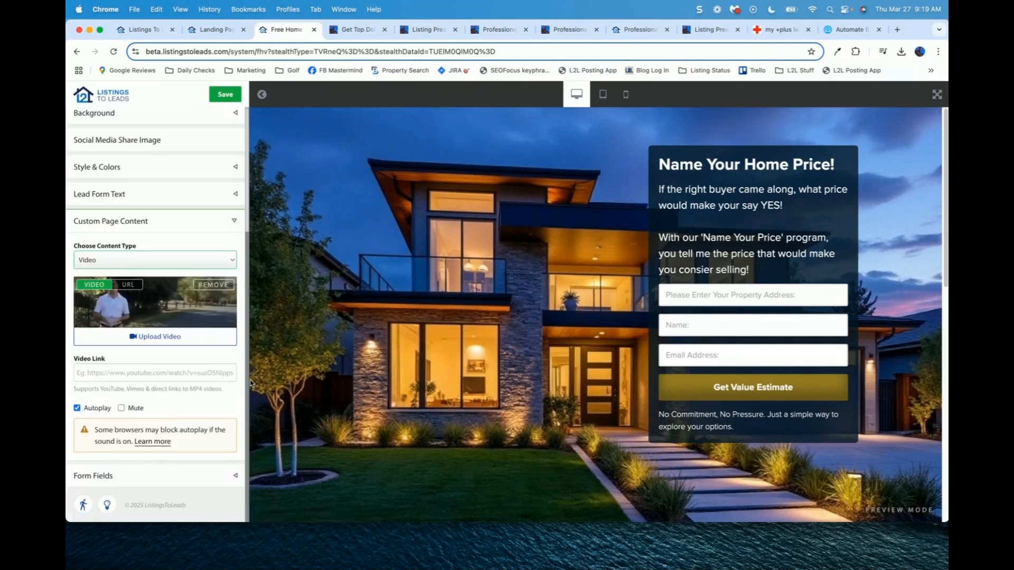
click(181, 262)
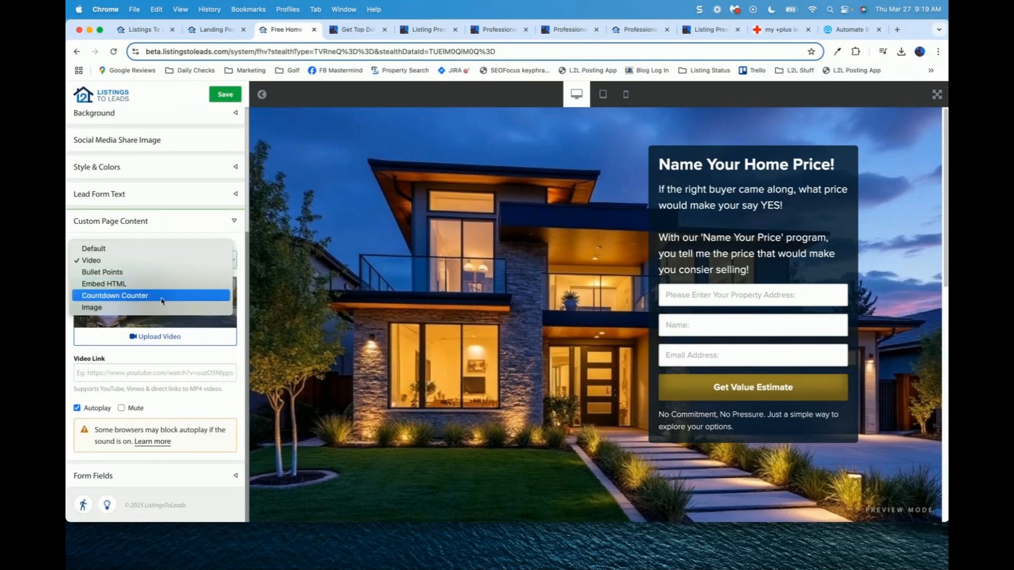
click(169, 266)
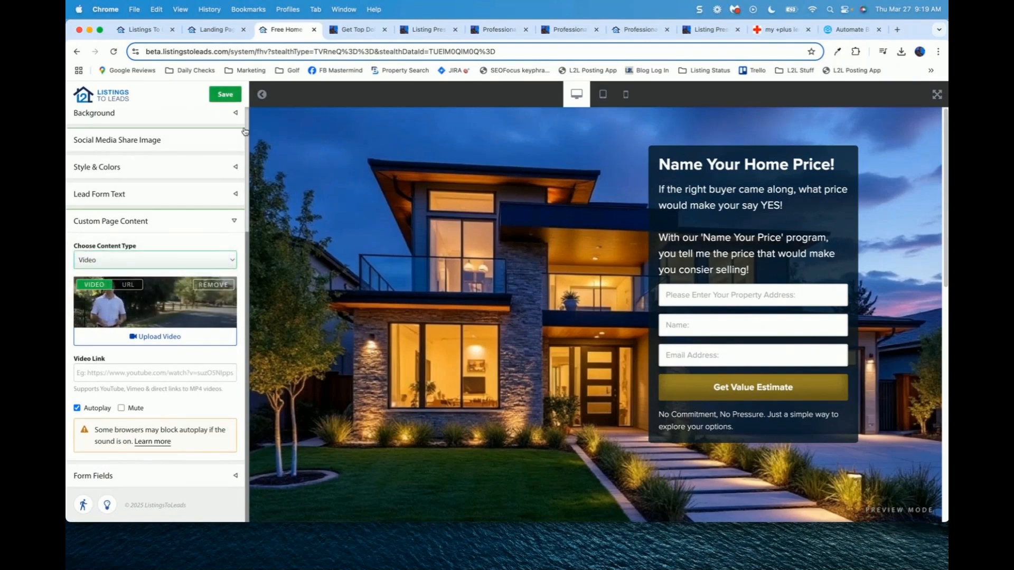
scroll(245, 133, up, 4)
click(199, 257)
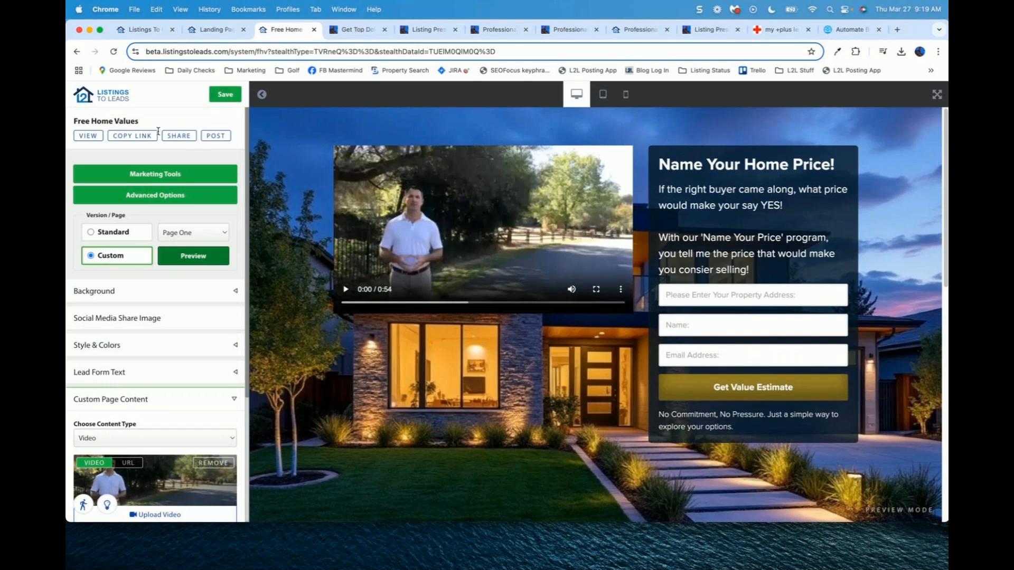
click(228, 97)
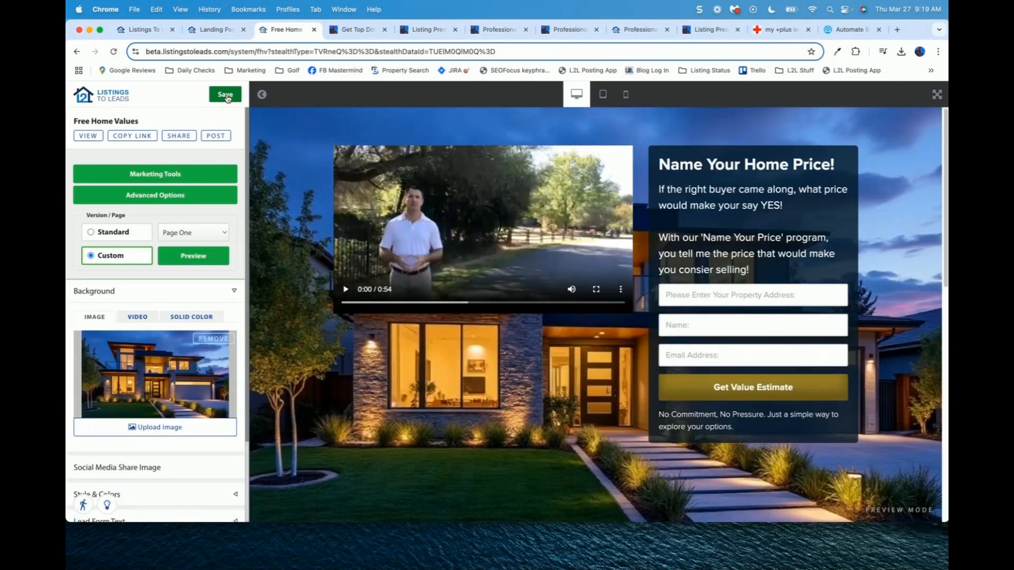
click(90, 137)
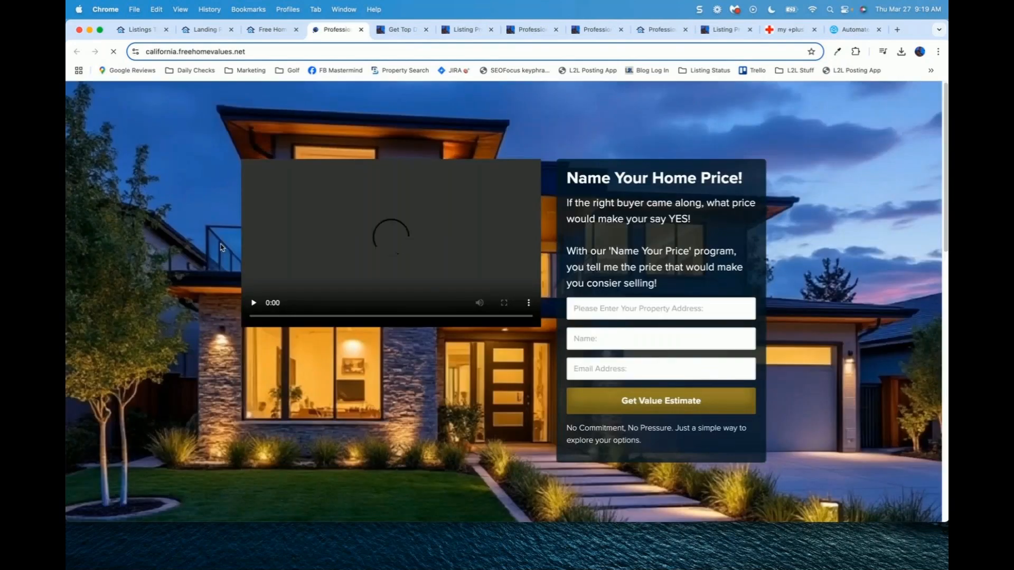
click(253, 303)
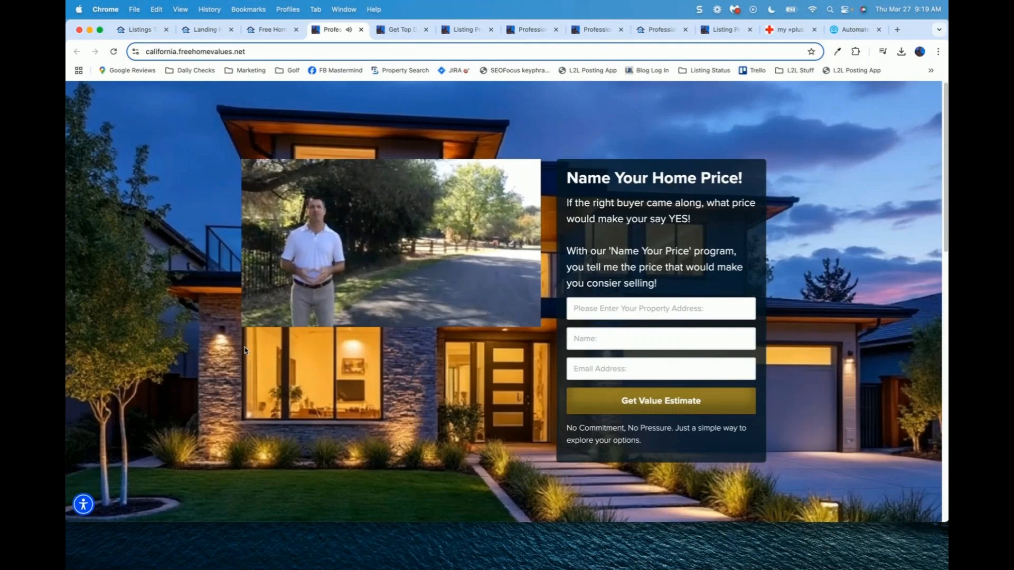
mouse_move(400, 243)
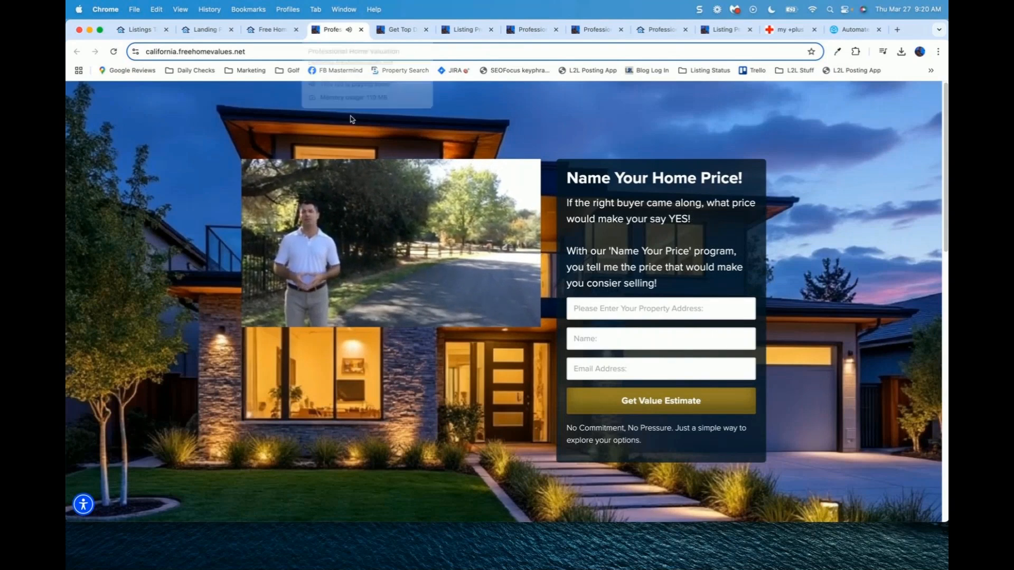
mouse_move(342, 188)
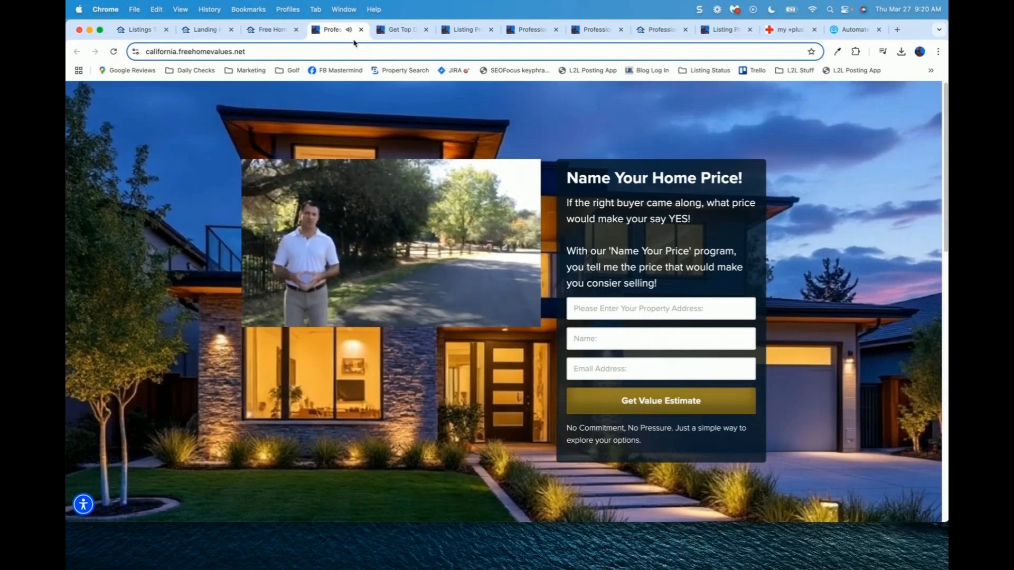
click(266, 29)
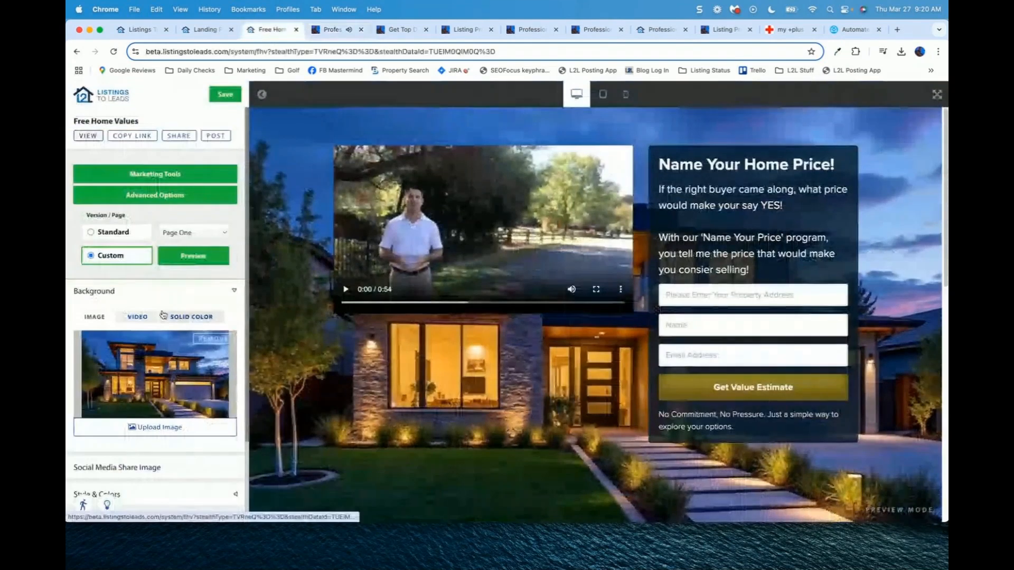
Step: Change the Custom Page Content type to Countdown Counter and save the page
click(213, 292)
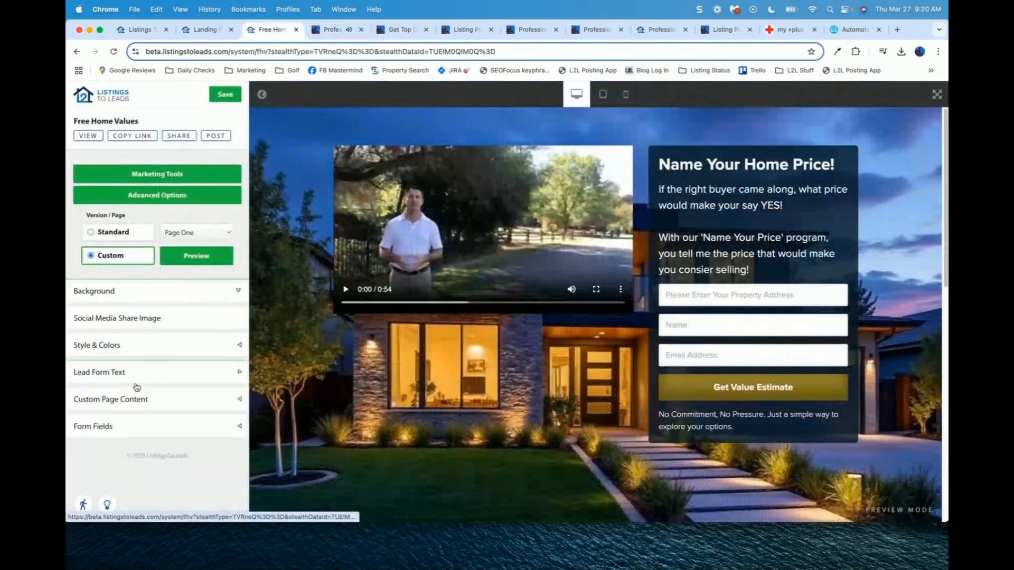
click(140, 406)
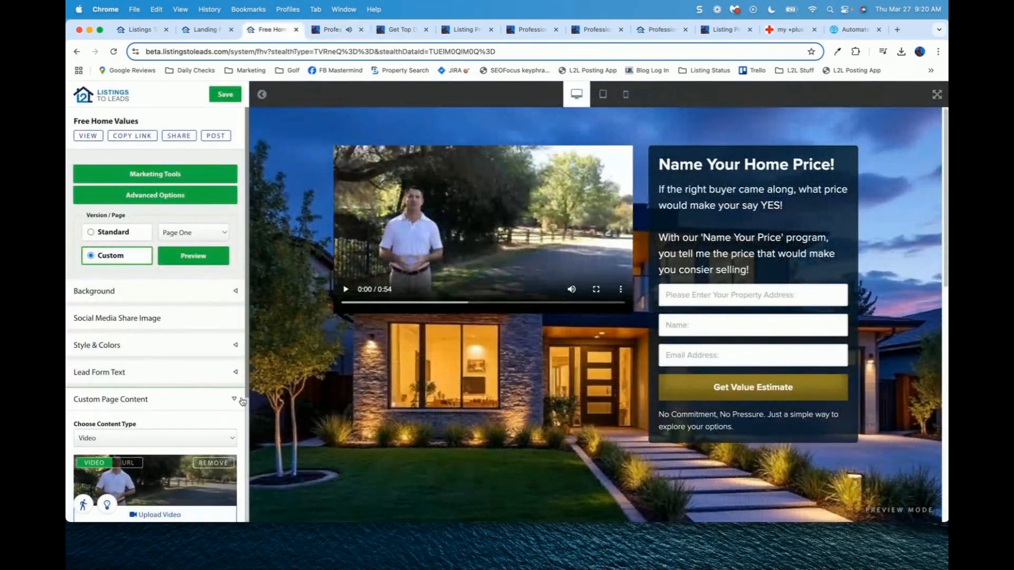
scroll(232, 393, down, 5)
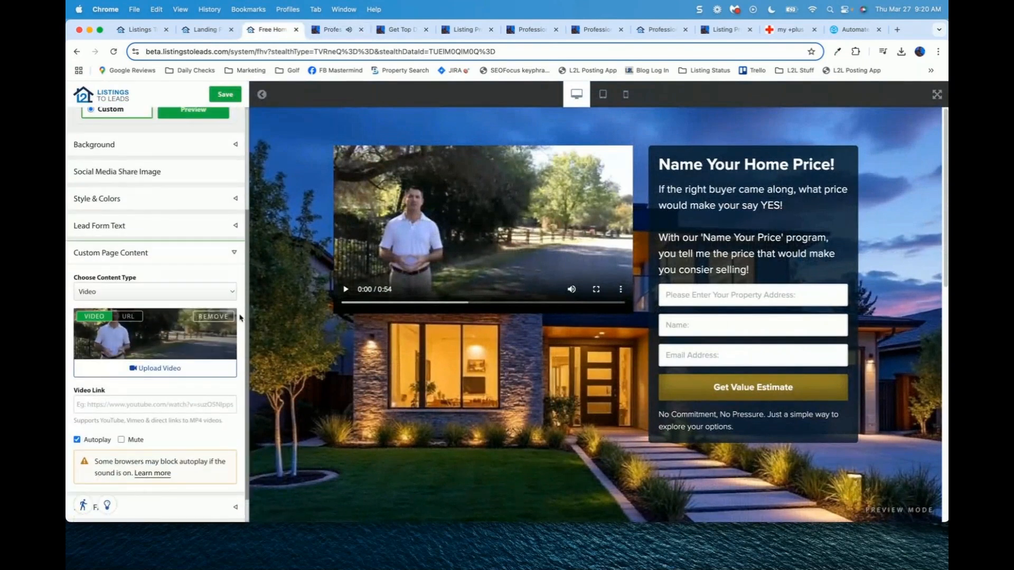
click(222, 294)
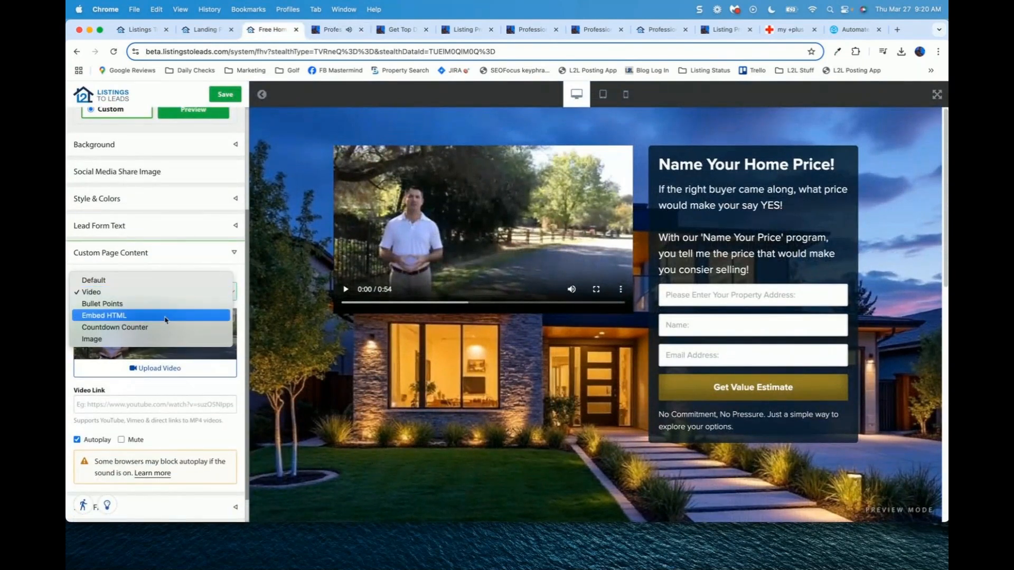
click(146, 327)
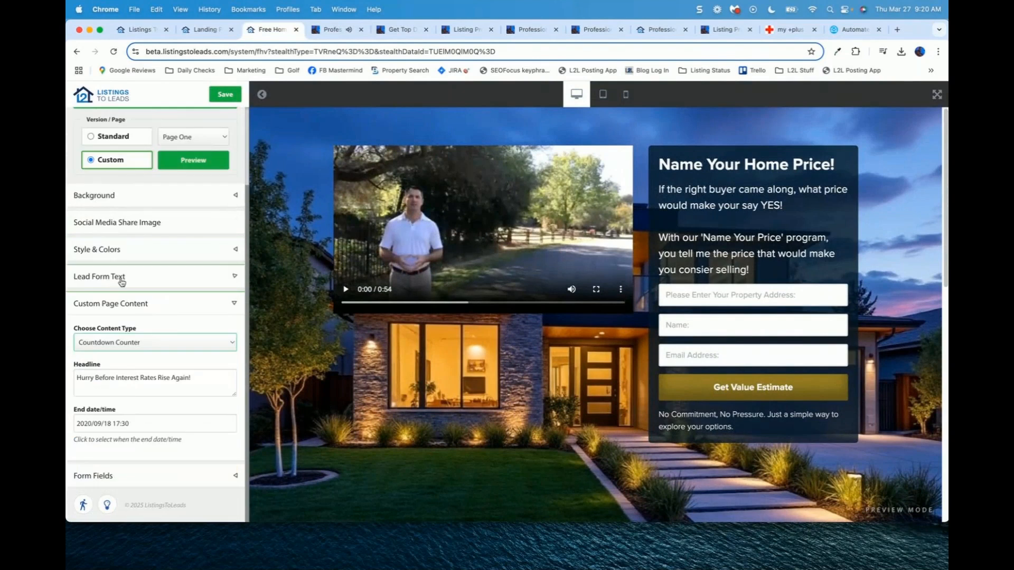
click(225, 94)
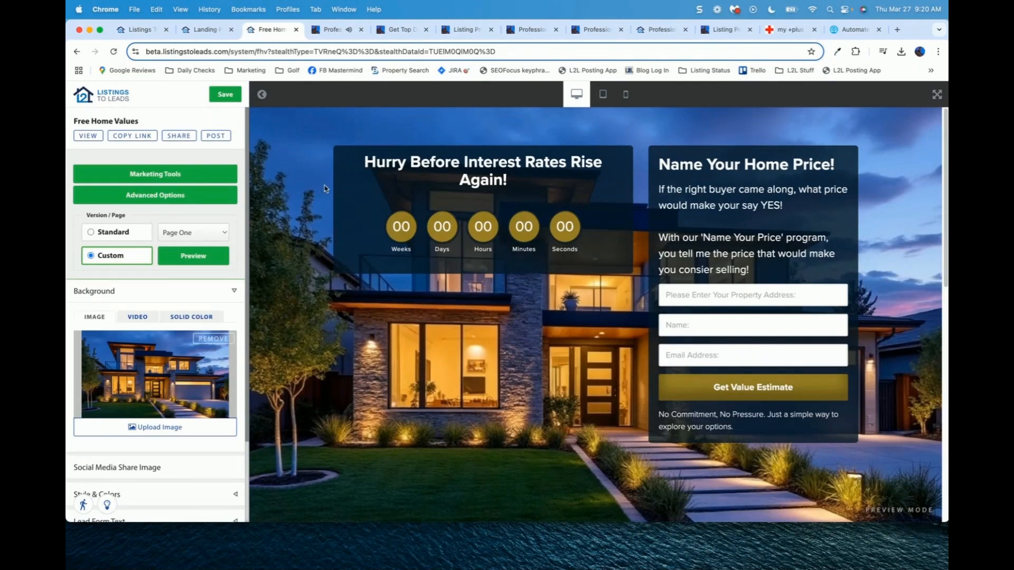
Step: Move the countdown's End date/time picker forward to October 2025
scroll(246, 432, down, 4)
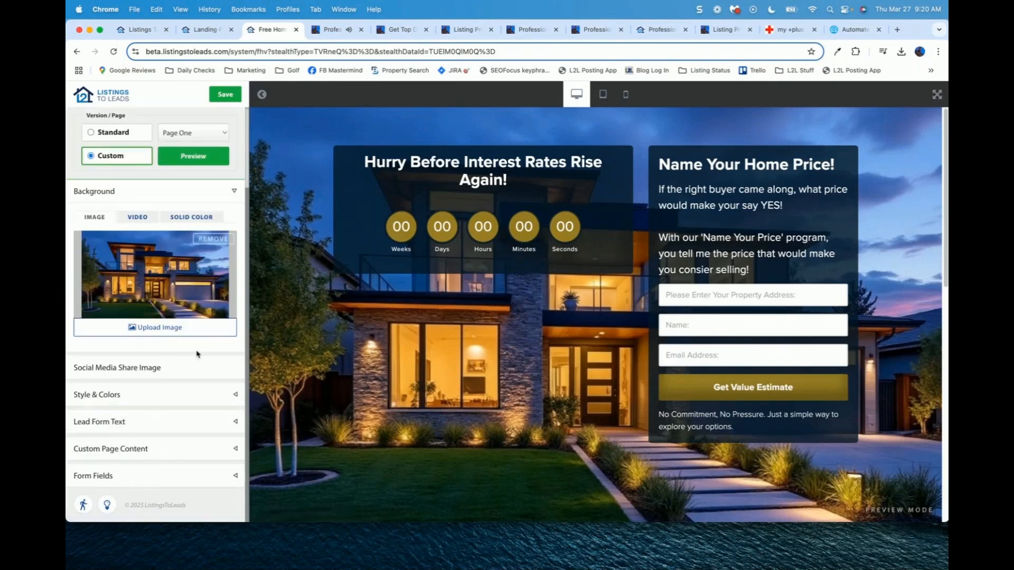
click(170, 454)
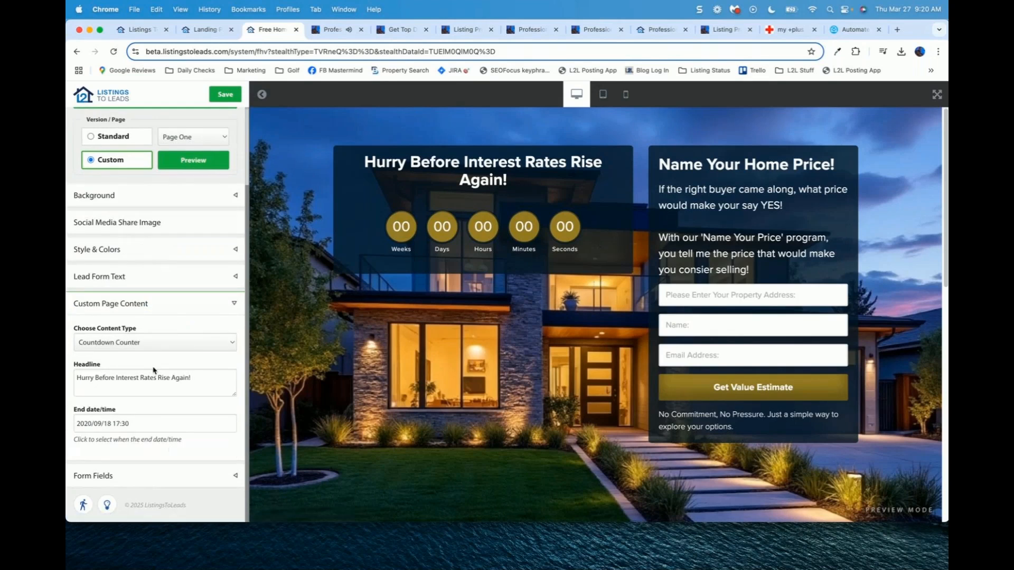
click(150, 422)
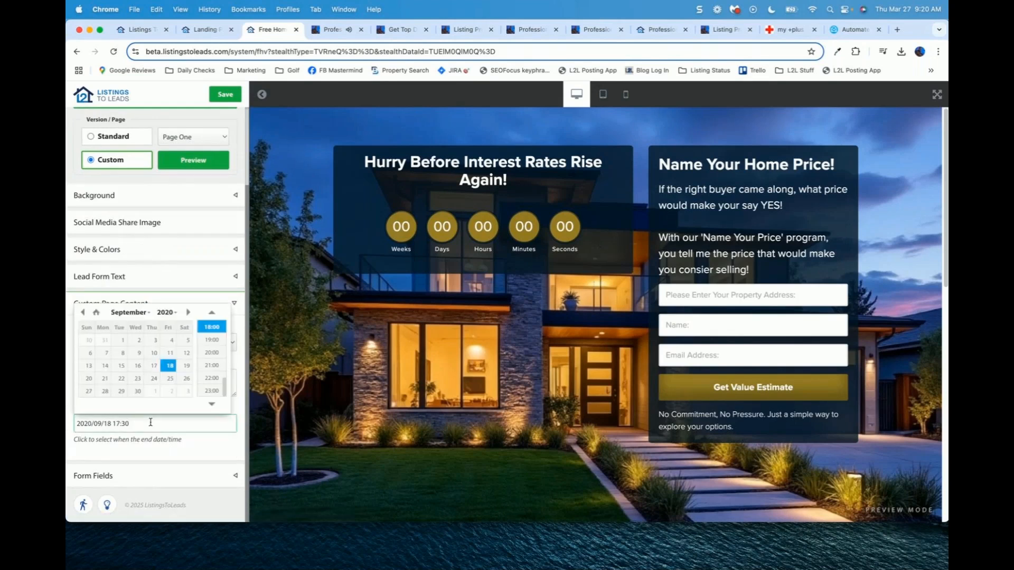
click(189, 313)
click(189, 313)
click(189, 312)
click(189, 313)
click(189, 312)
click(189, 312)
click(189, 313)
click(167, 312)
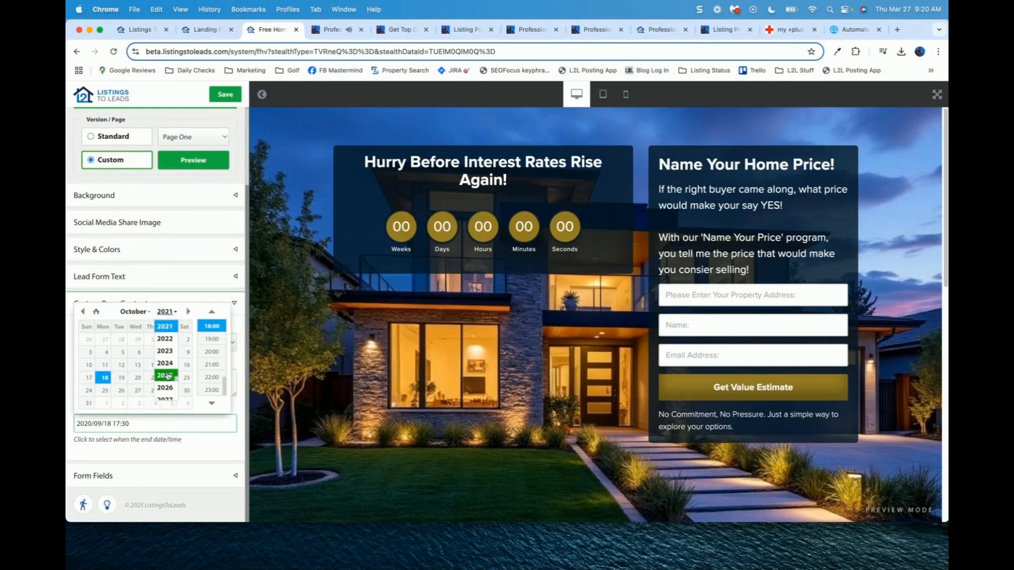
click(165, 375)
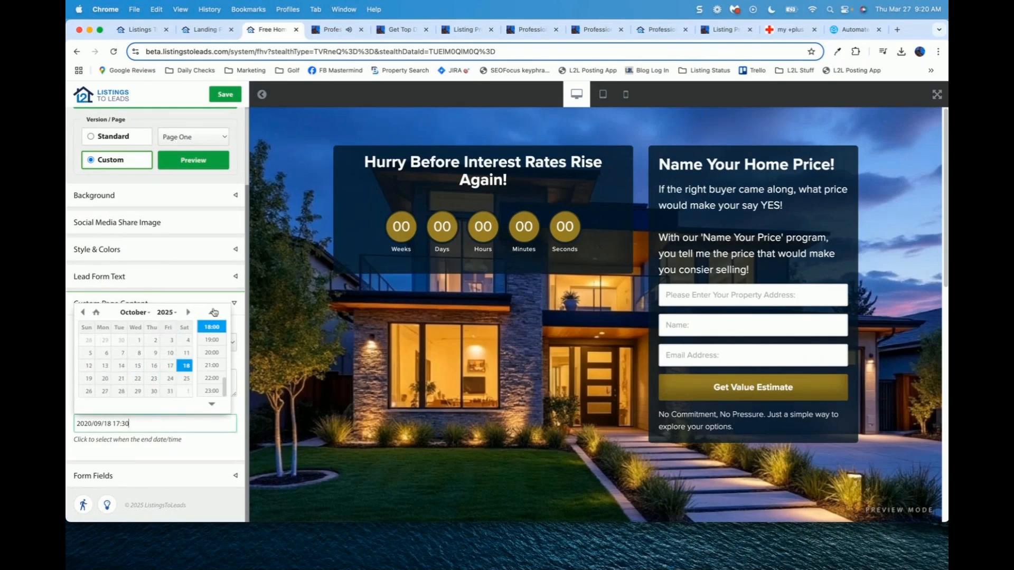
click(238, 314)
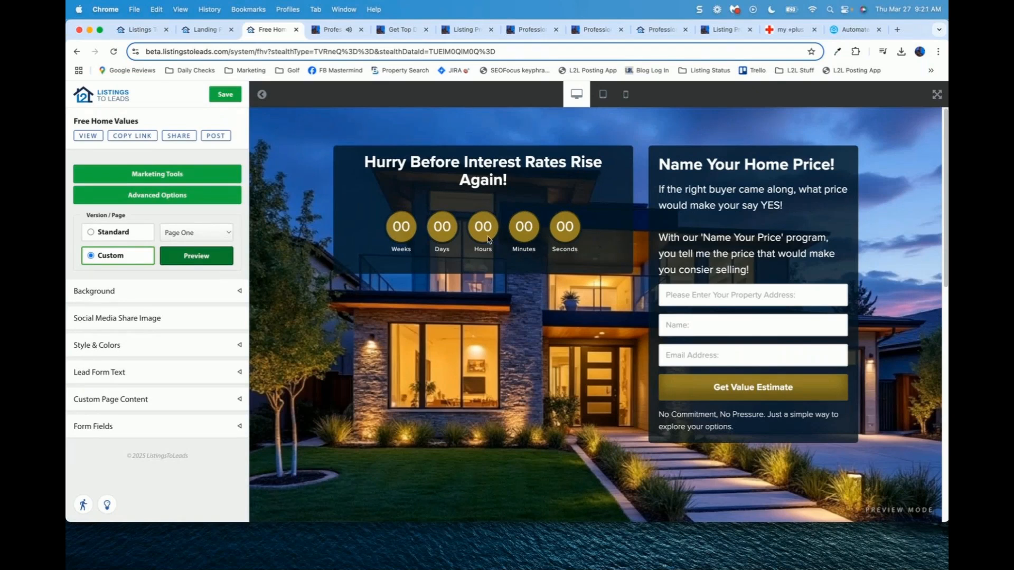
Step: Review the Address form field's placeholder, keeping its lookup option on Basic
click(239, 426)
scroll(249, 381, down, 7)
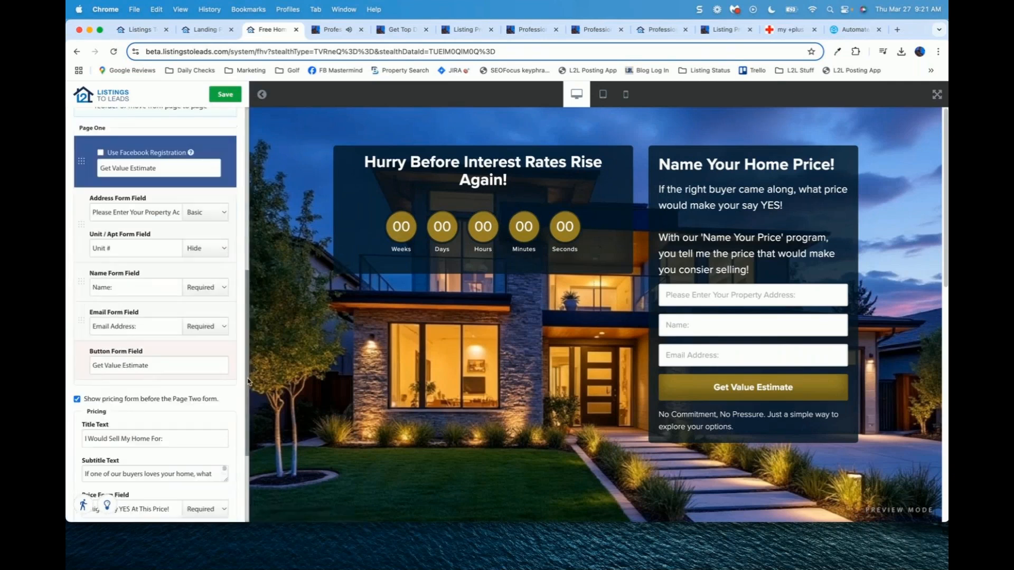
scroll(248, 381, up, 2)
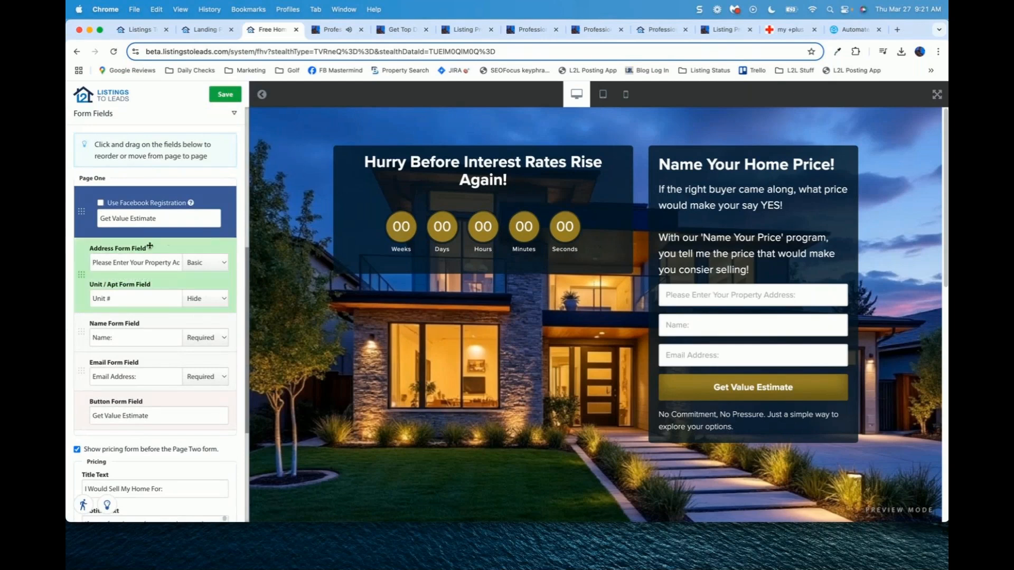
triple_click(135, 262)
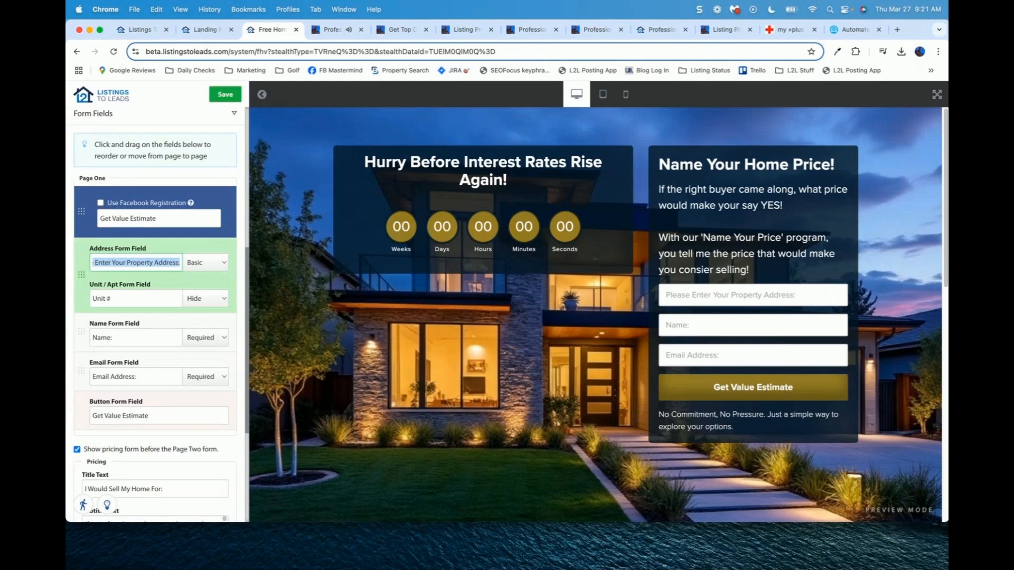
click(206, 268)
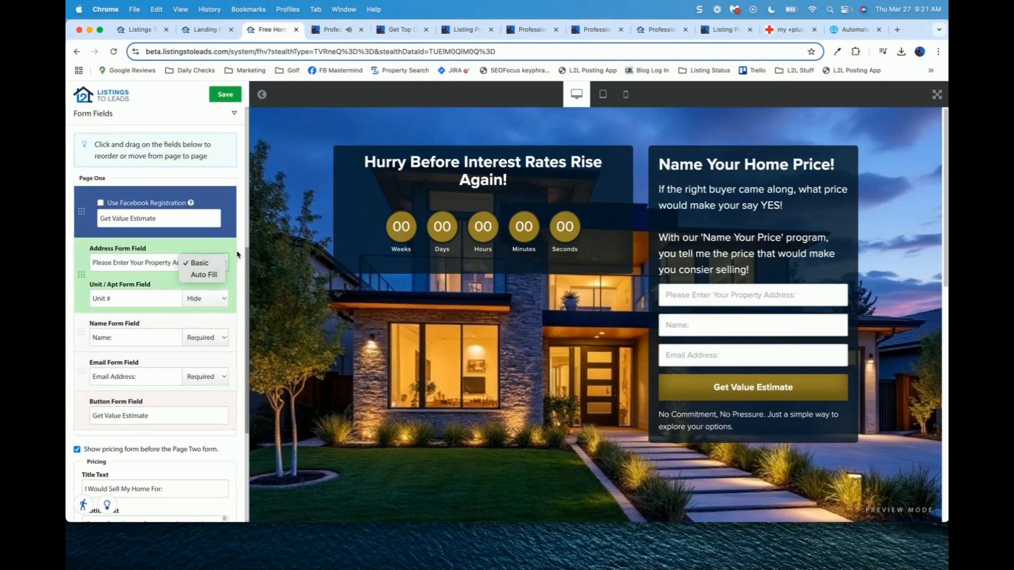
click(204, 265)
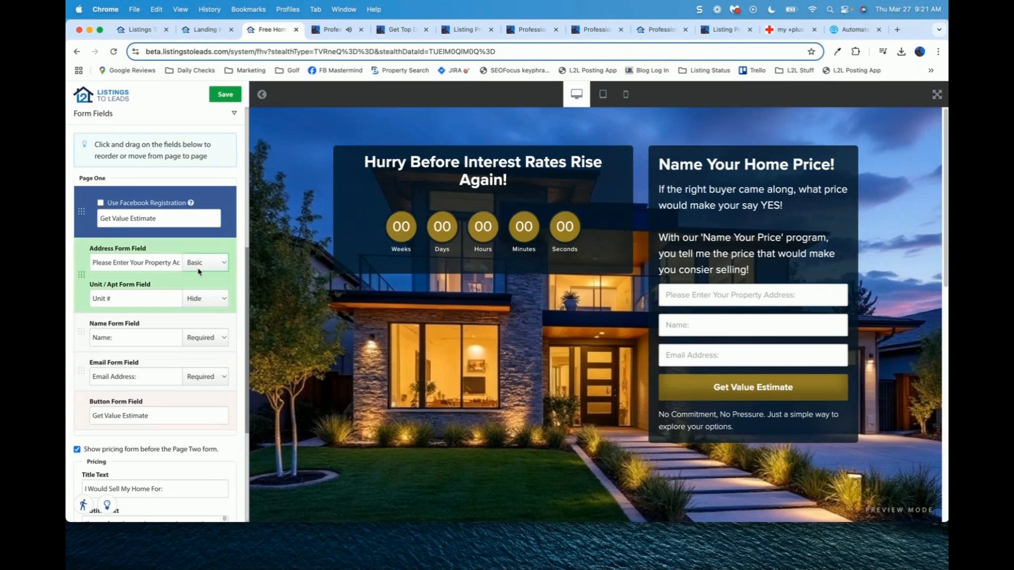
Step: Check the Unit # and Name placeholders, then view the live site's price step
click(113, 304)
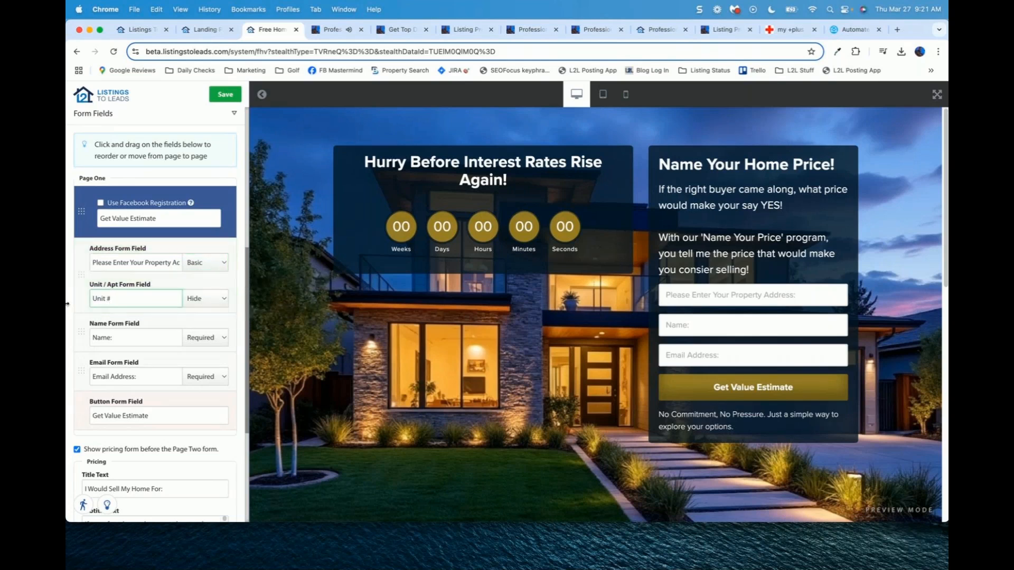
key(shift+Left)
key(shift+Left)
key(shift+Left)
key(shift+Left)
key(shift+Left)
key(shift+Left)
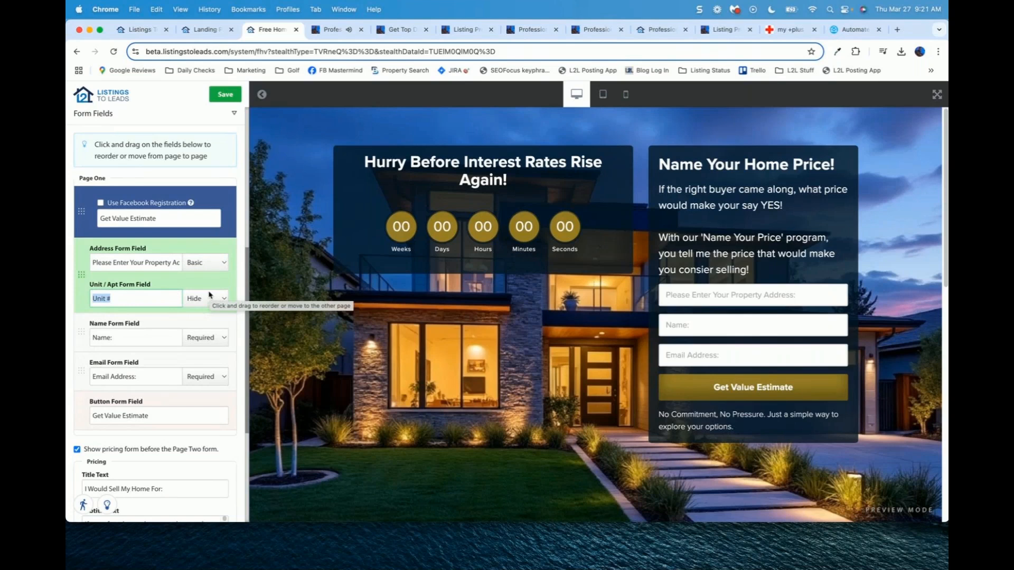
click(142, 341)
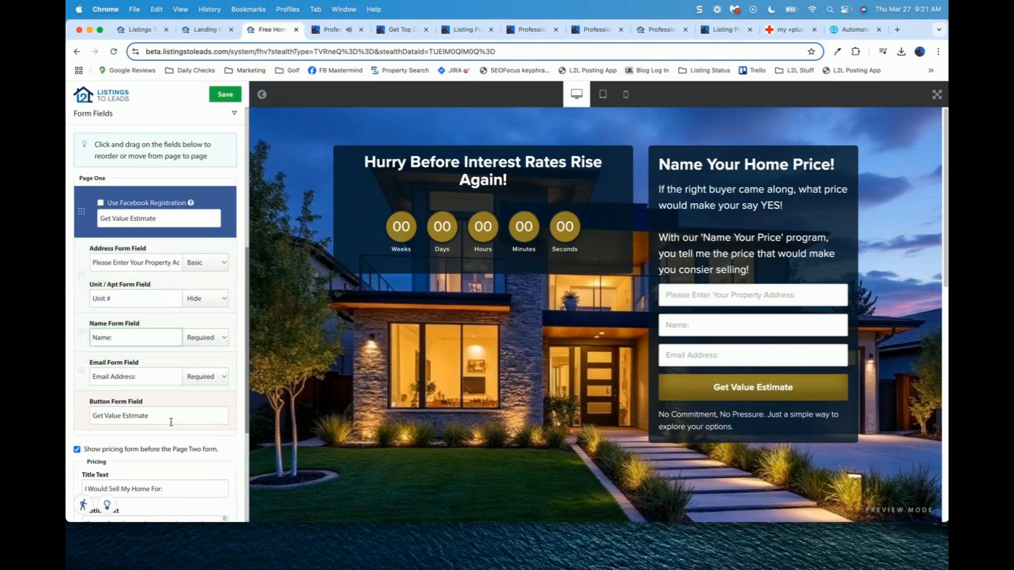
drag(248, 383, 252, 492)
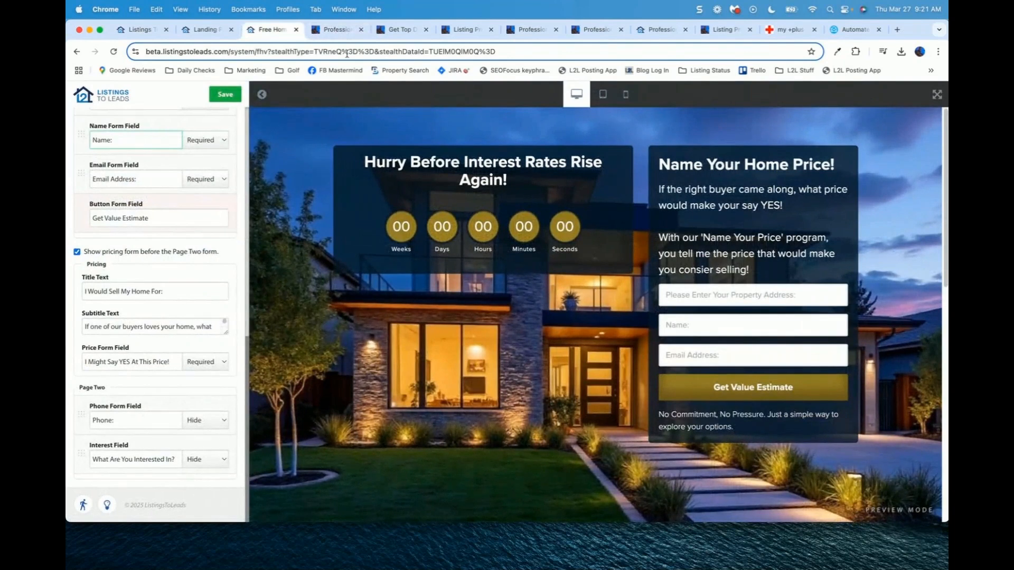
click(407, 29)
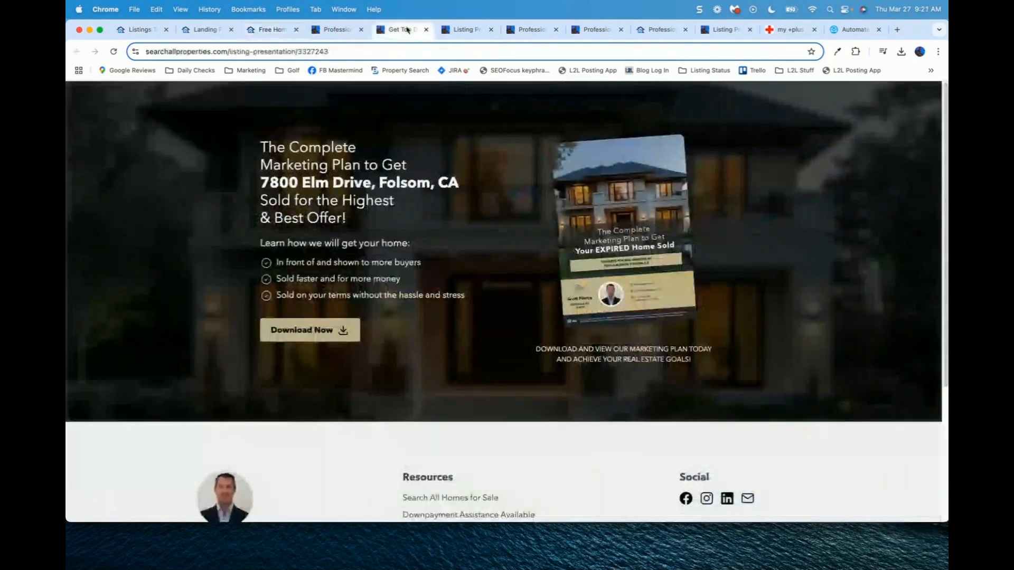
click(590, 30)
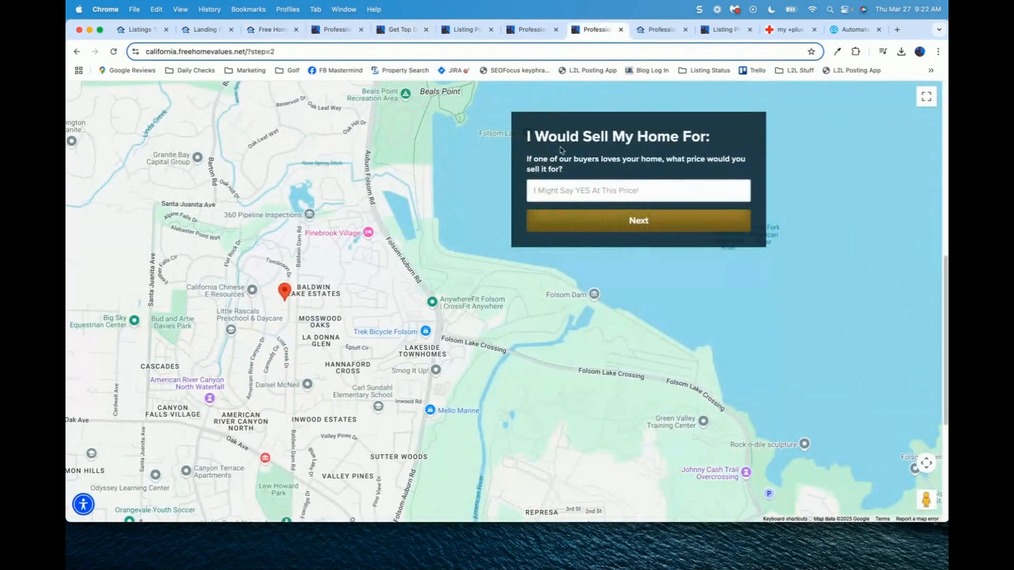
Step: Check the Pricing title, subtitle and price field placeholder, keeping the price field Required
click(269, 30)
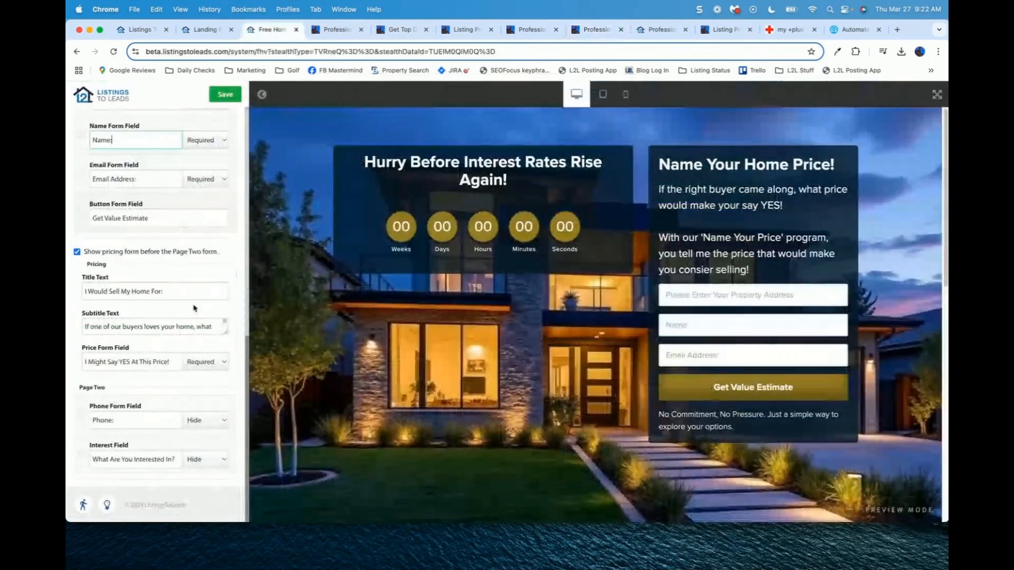
click(170, 289)
key(super+a)
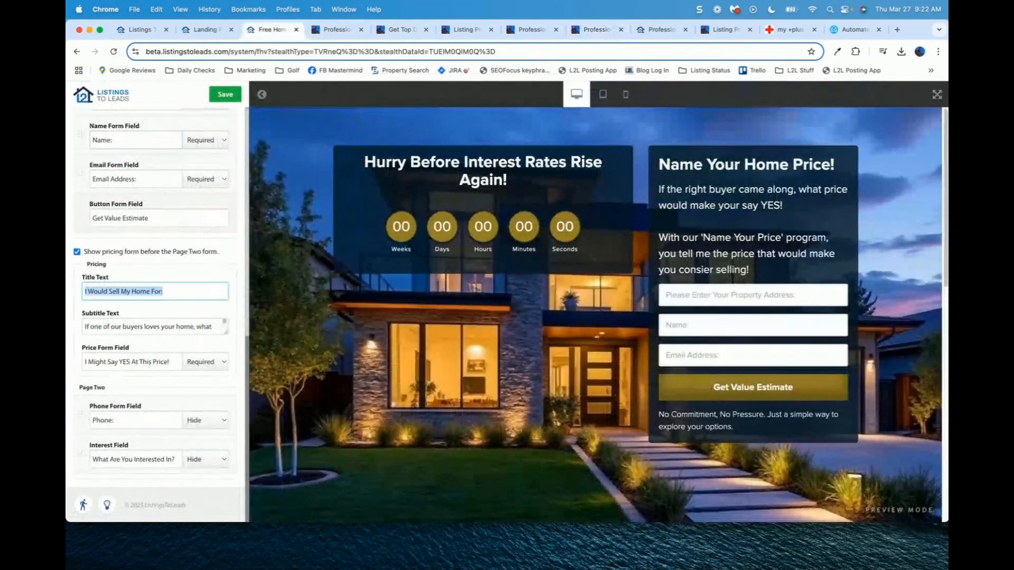
click(113, 328)
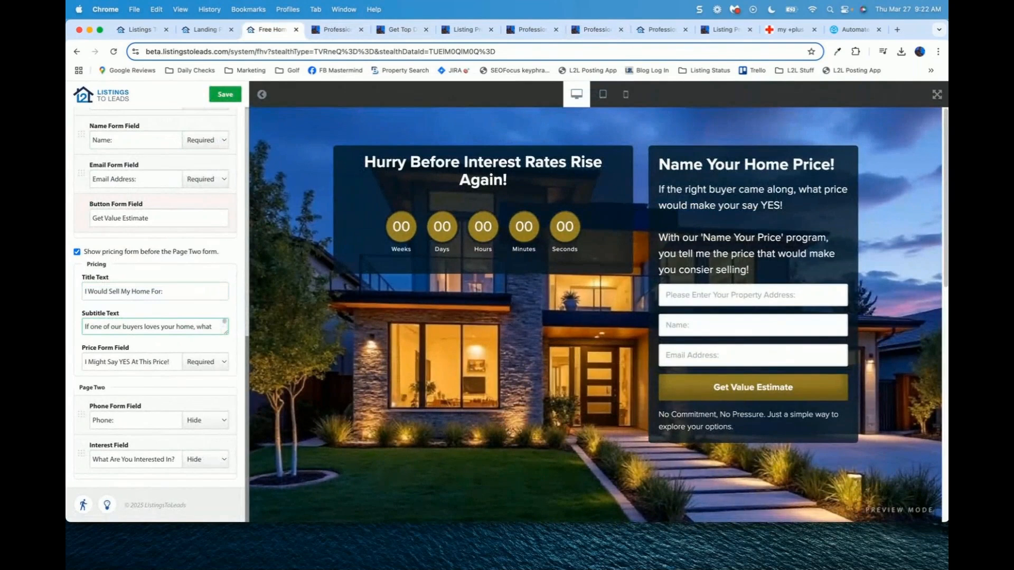
key(super+a)
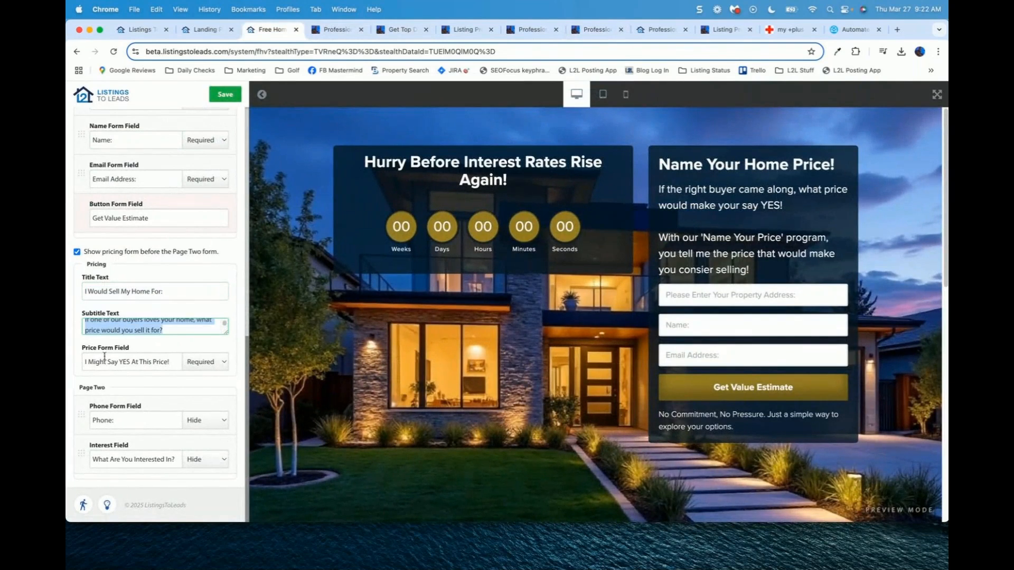
click(102, 357)
key(super+a)
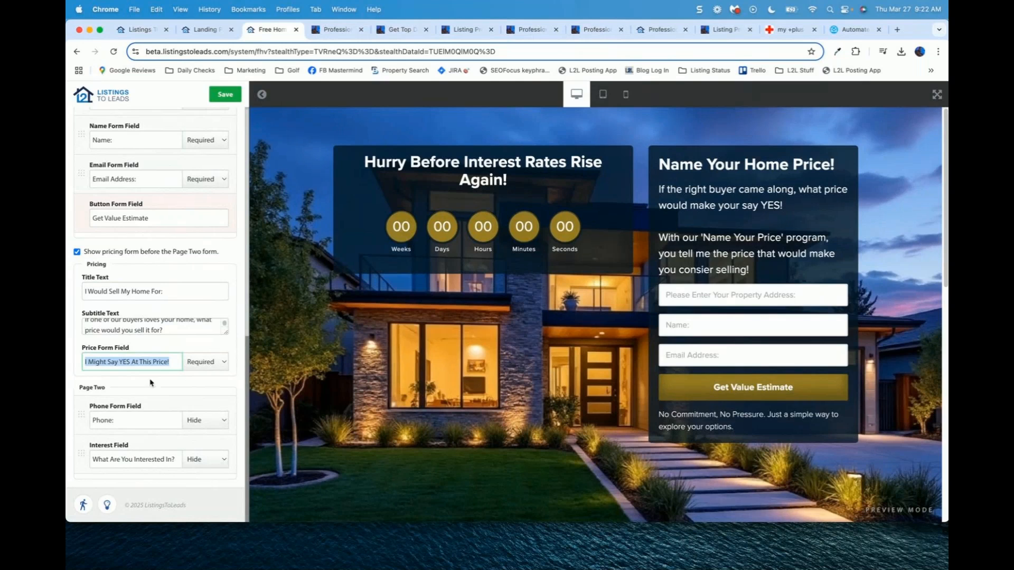
click(202, 362)
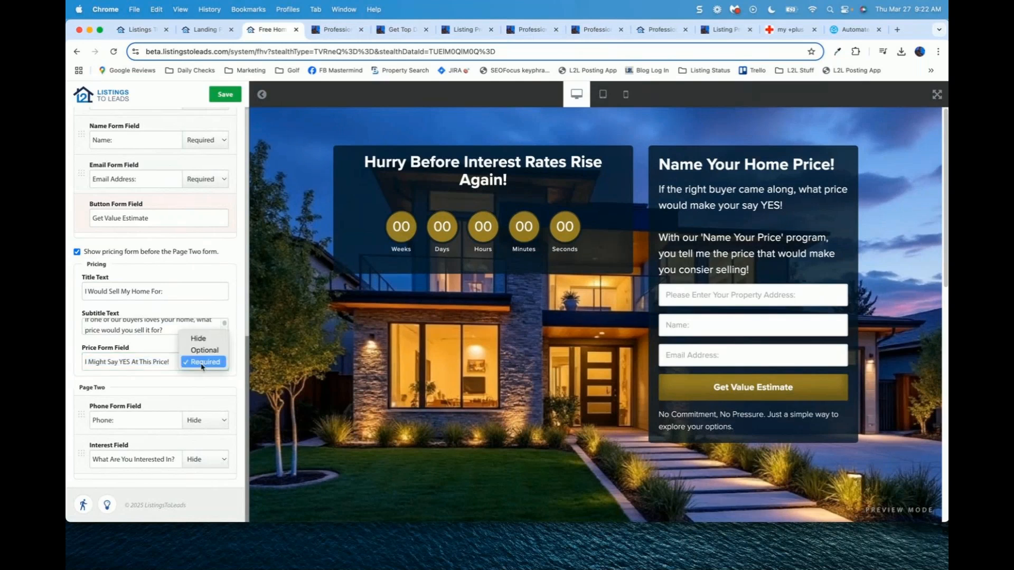
click(202, 364)
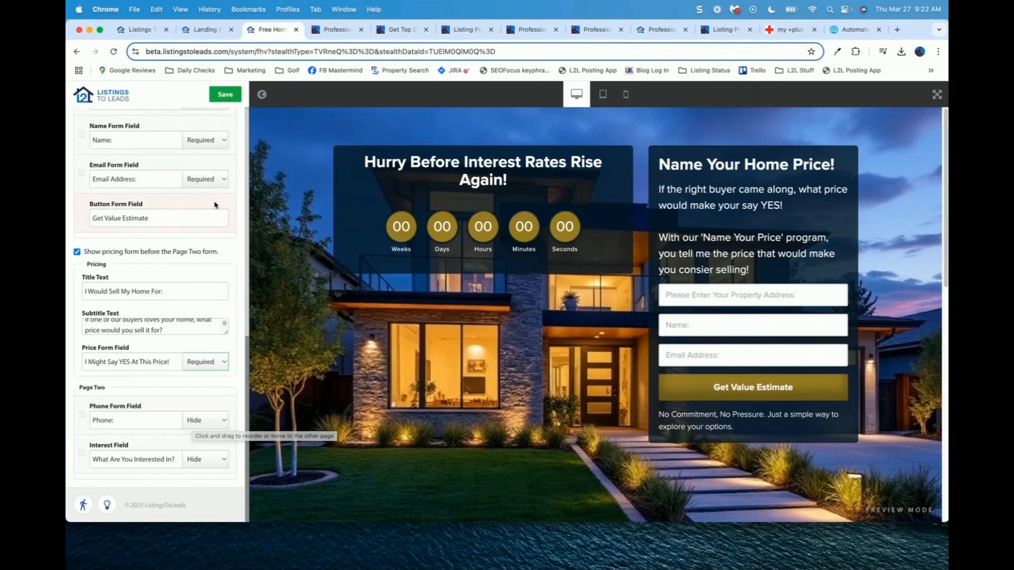
Step: Preview the Standard version's Pricing and Page Two steps, then open Advanced Options
scroll(247, 134, up, 7)
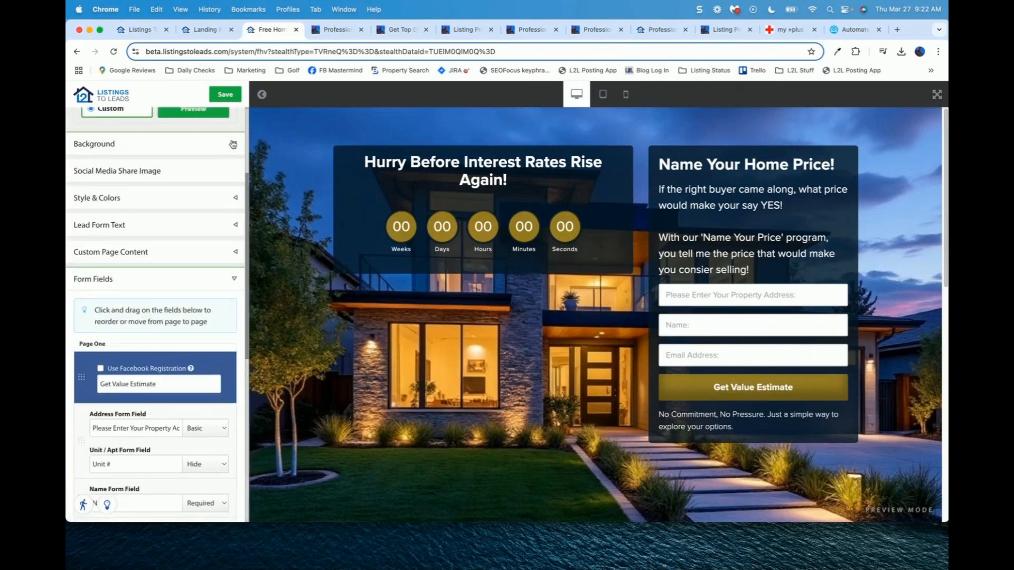
scroll(246, 136, up, 3)
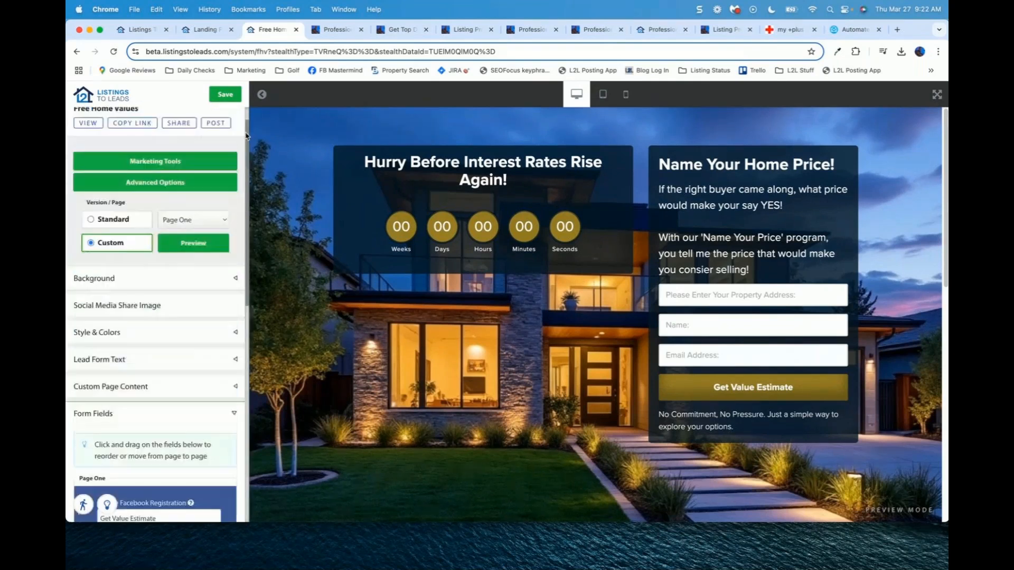
scroll(247, 136, up, 1)
click(104, 236)
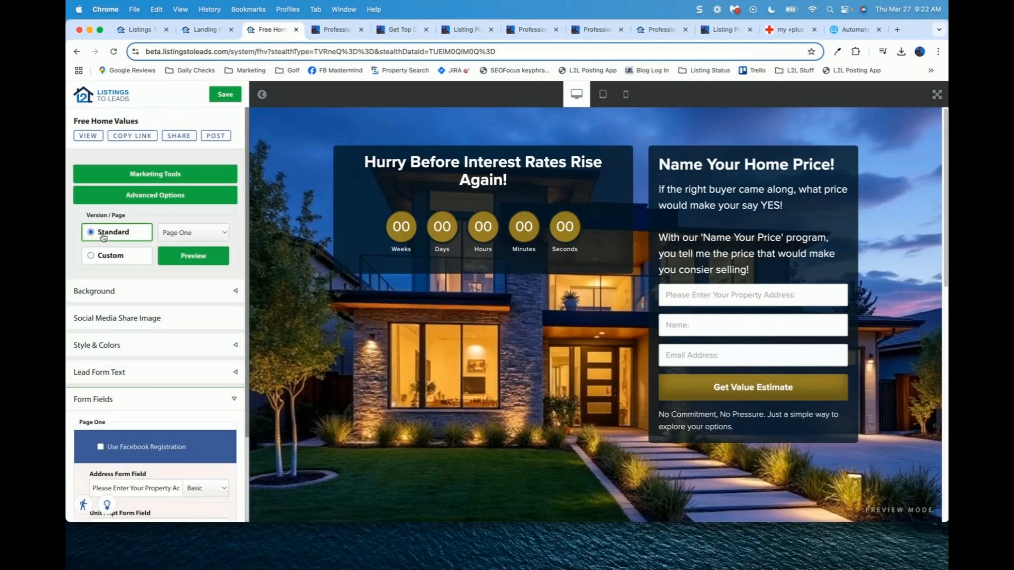
click(183, 233)
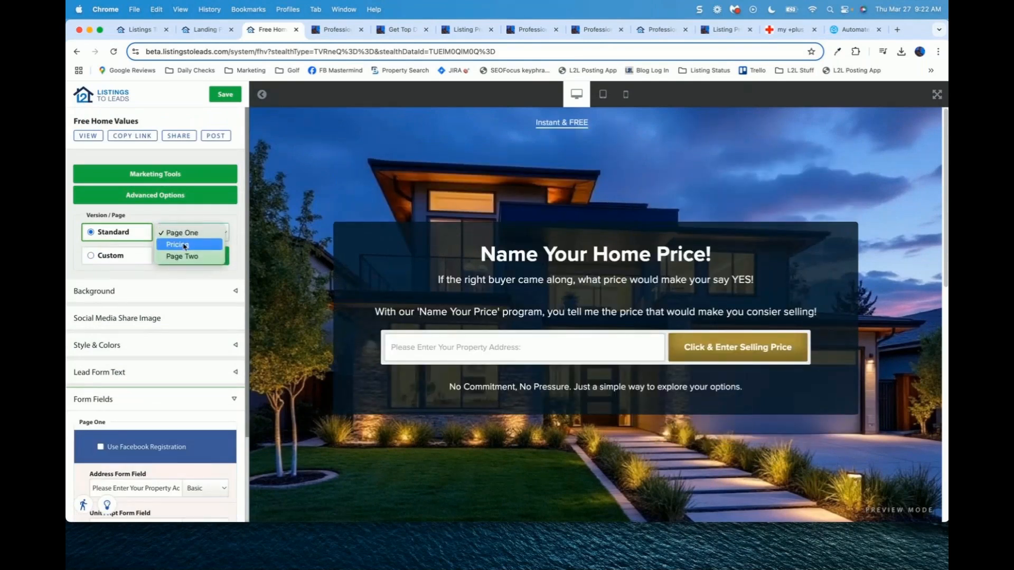
click(184, 245)
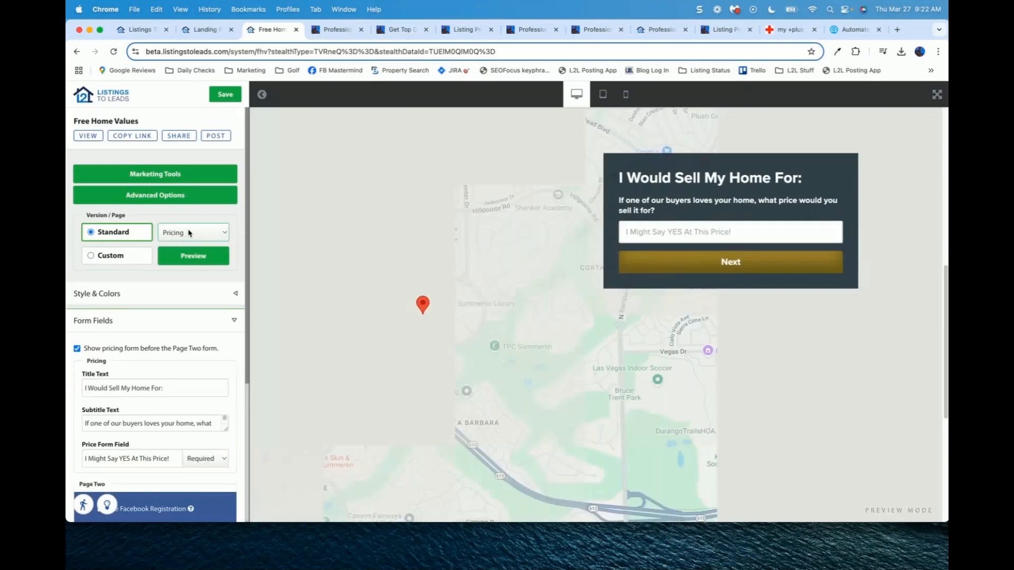
click(189, 233)
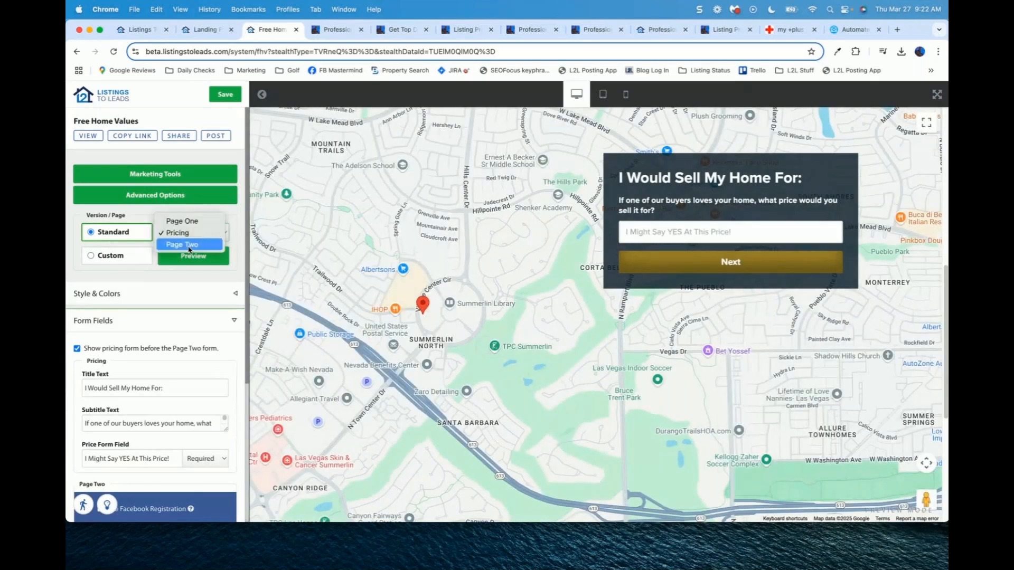
click(188, 246)
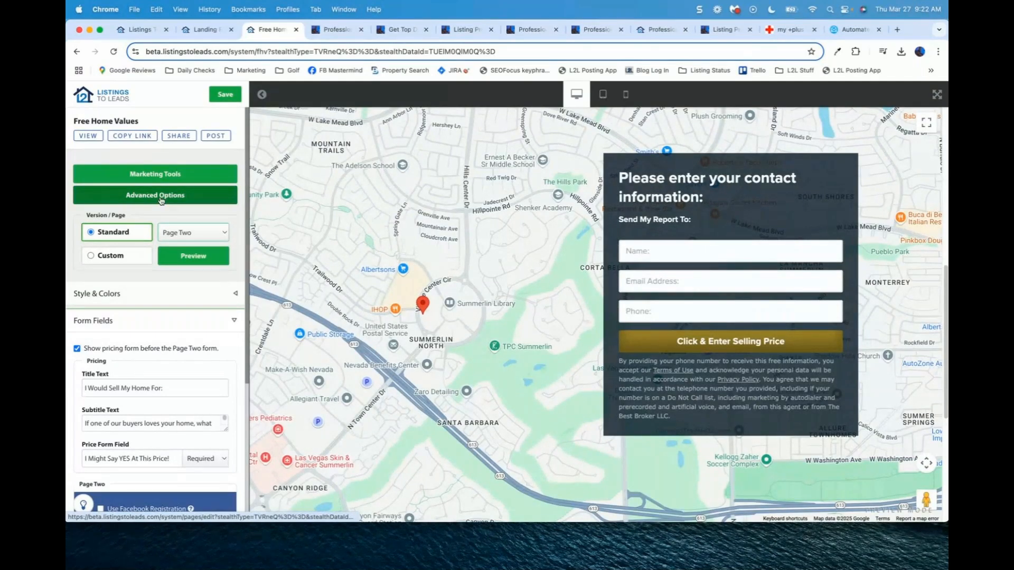
click(153, 197)
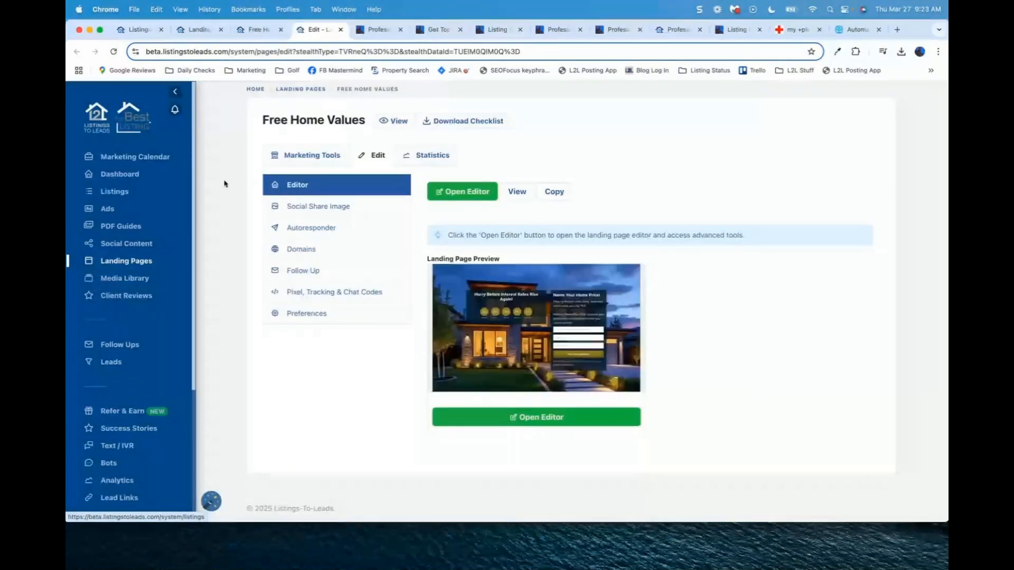
Step: Look over the social share image and autoresponder email, then show the California.FreeHomeValues.net domain settings
click(315, 209)
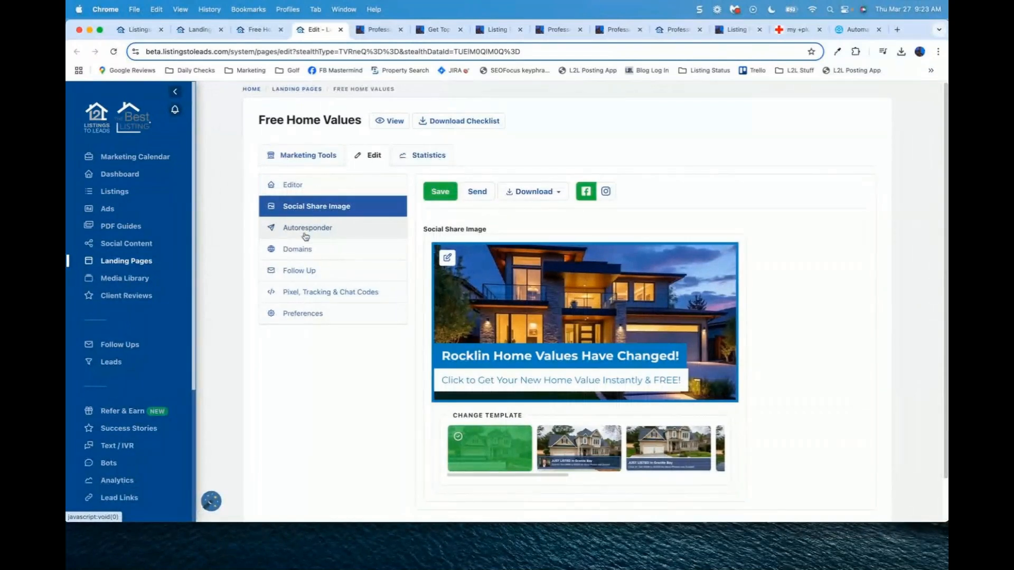
click(305, 235)
scroll(312, 355, down, 2)
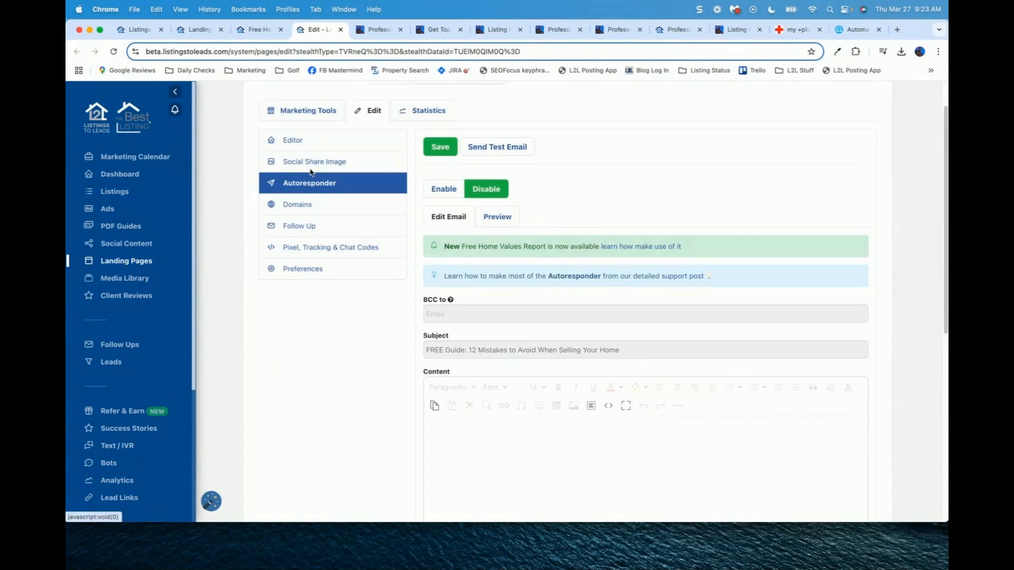
scroll(310, 171, up, 2)
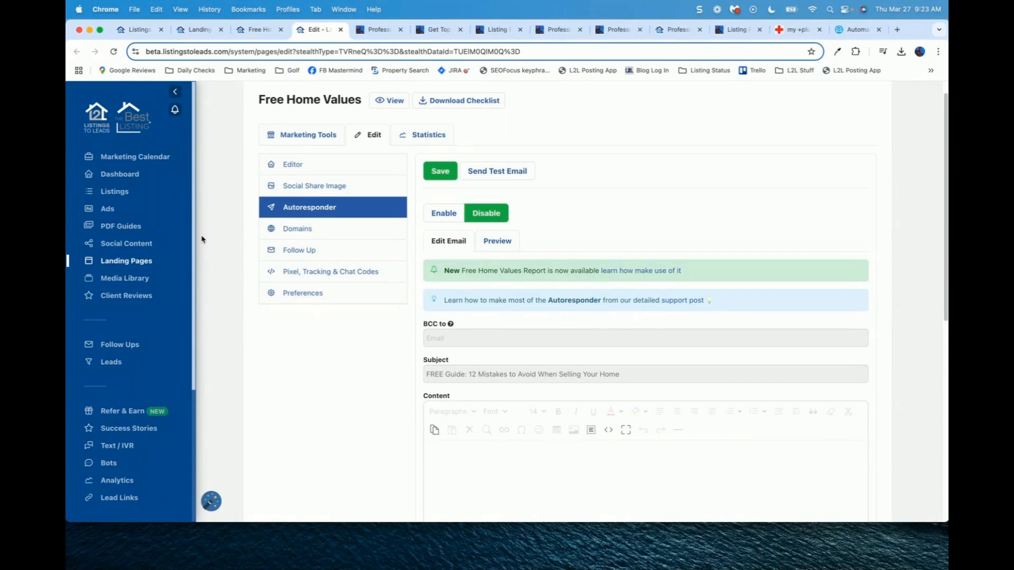
click(297, 233)
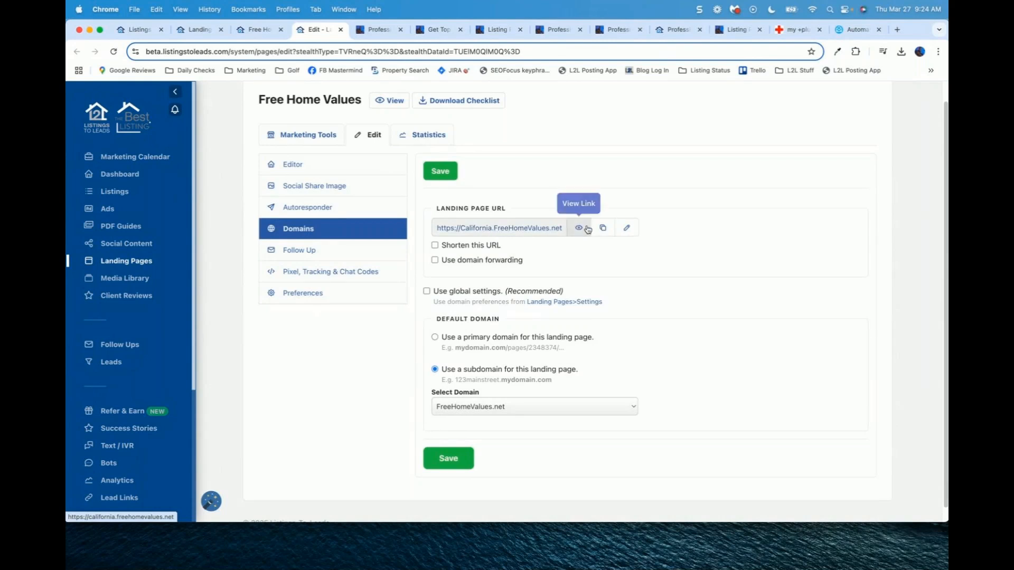
Step: Inspect the California subdomain and the available domains, then close the editor without changes
click(628, 228)
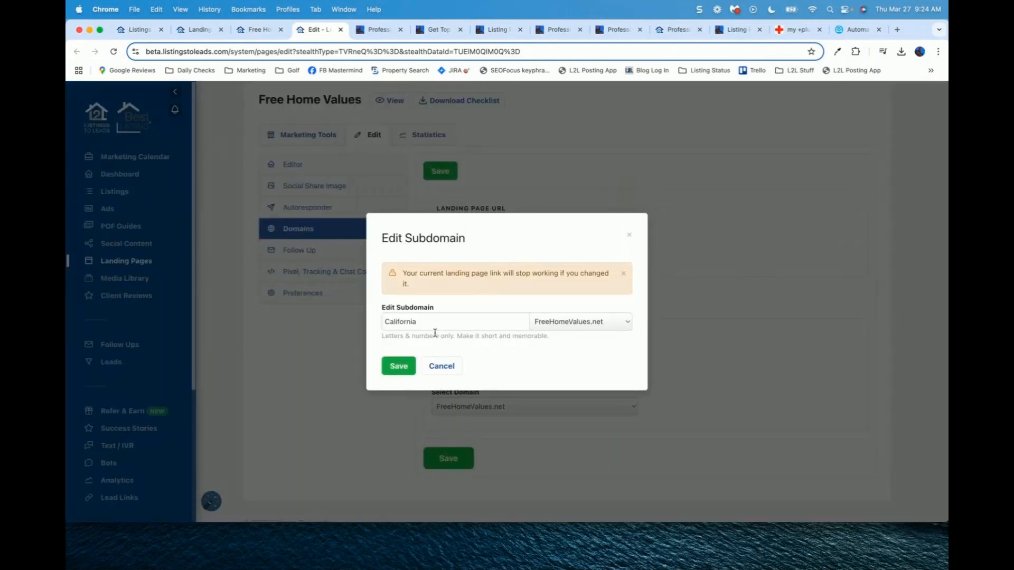
drag(435, 324, 313, 308)
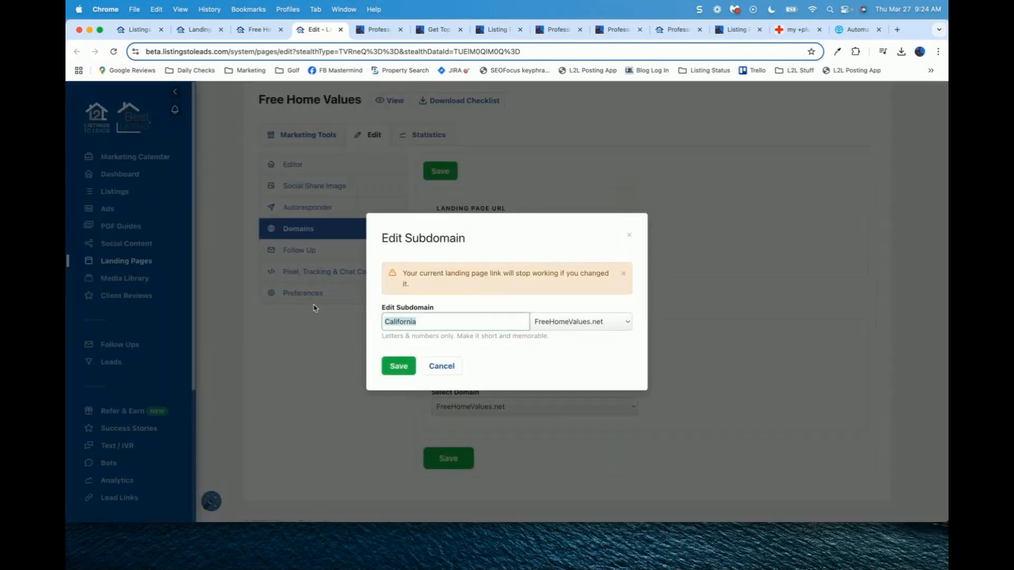
click(626, 323)
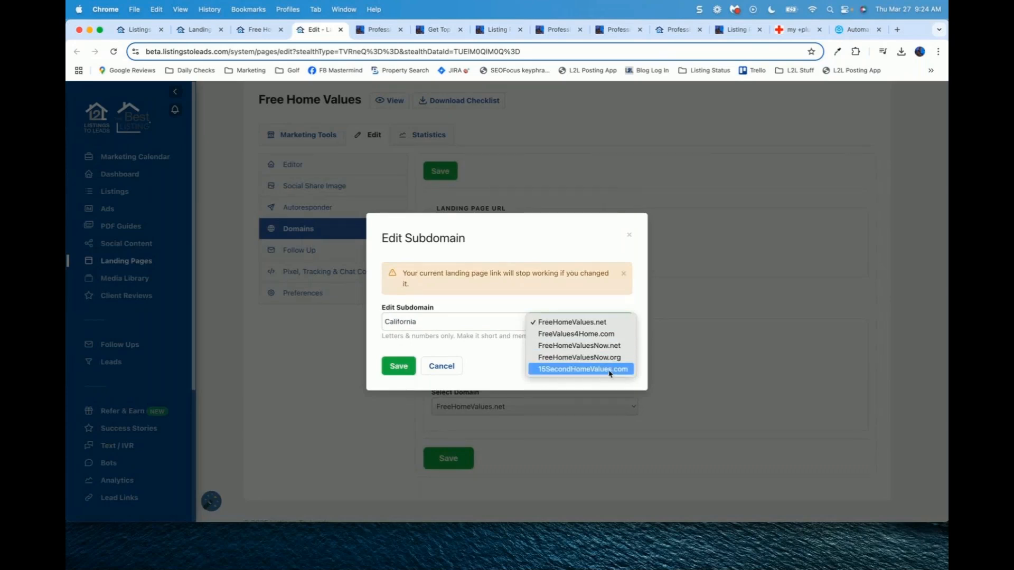
click(664, 266)
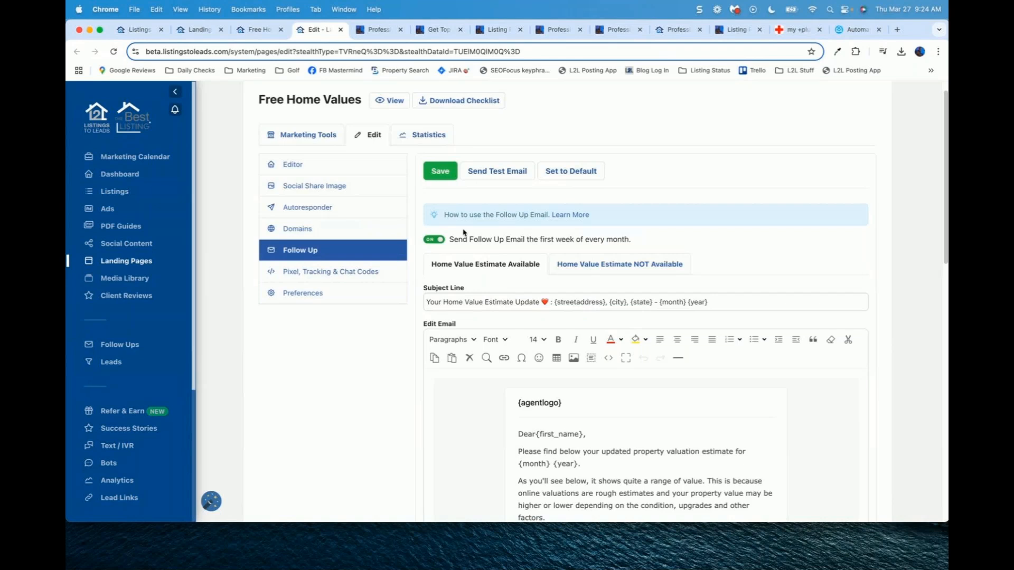
Step: Scroll through the monthly home value update follow-up email body
scroll(464, 233, down, 1)
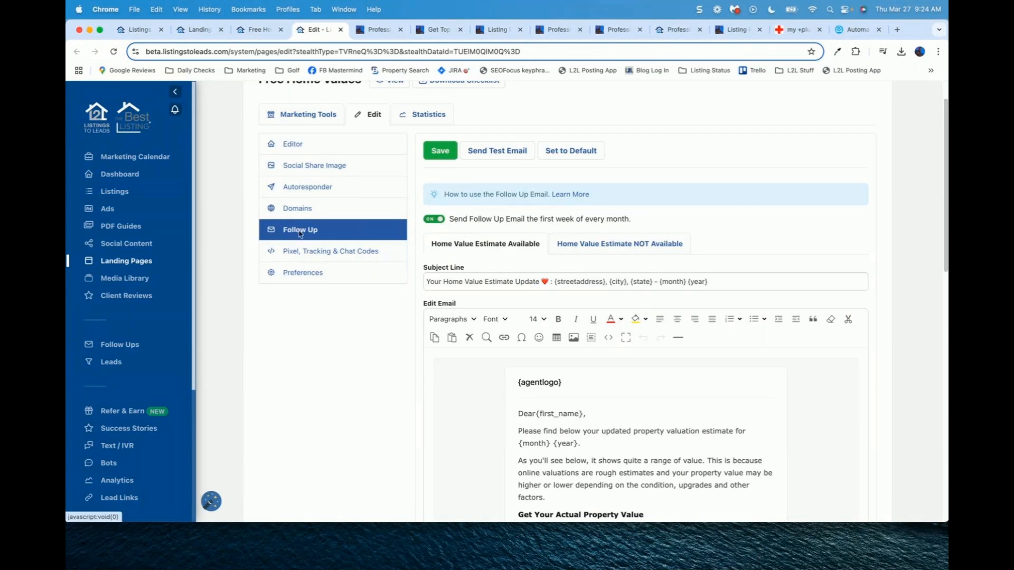
click(459, 418)
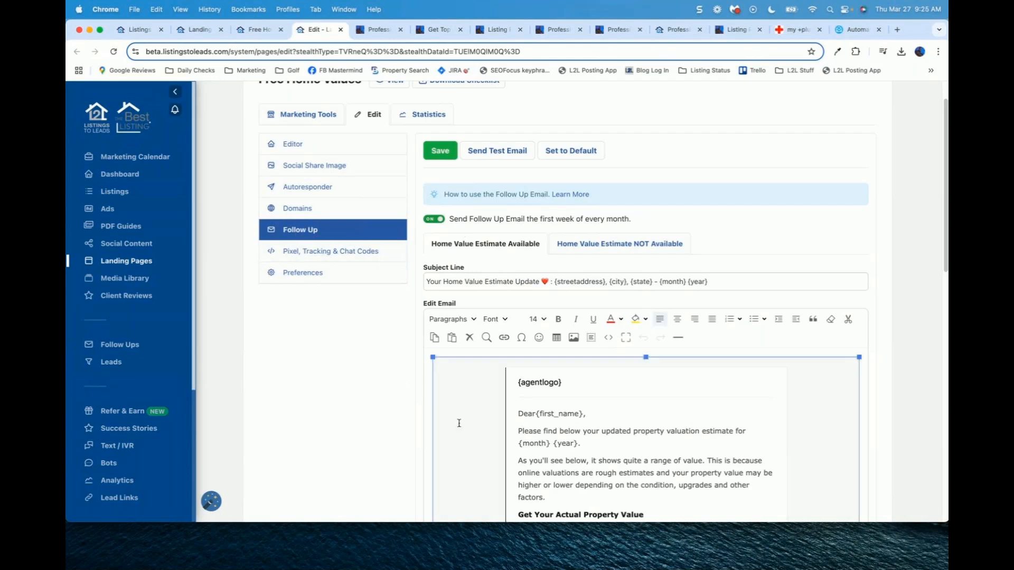
scroll(395, 418, down, 2)
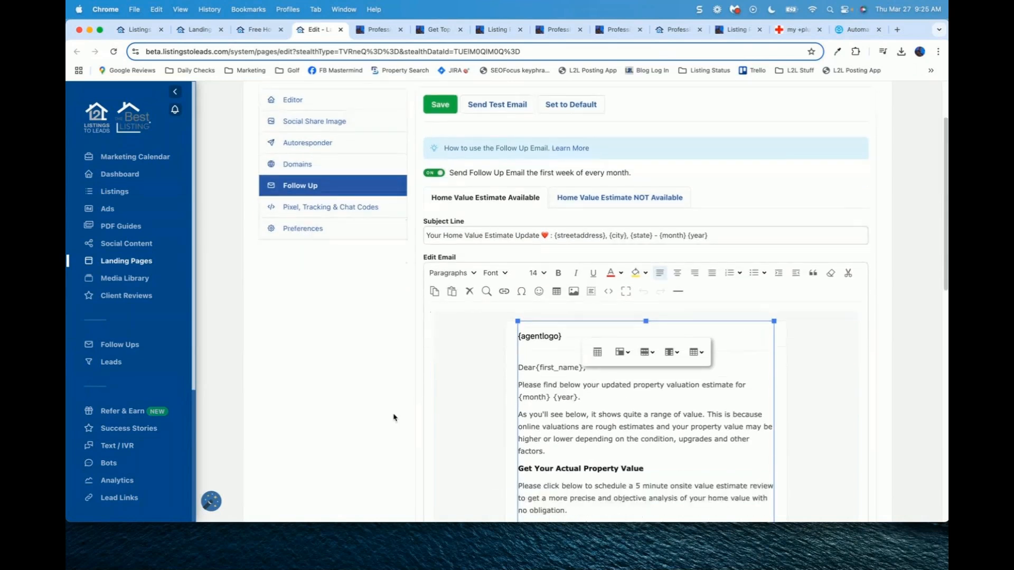
scroll(395, 420, down, 5)
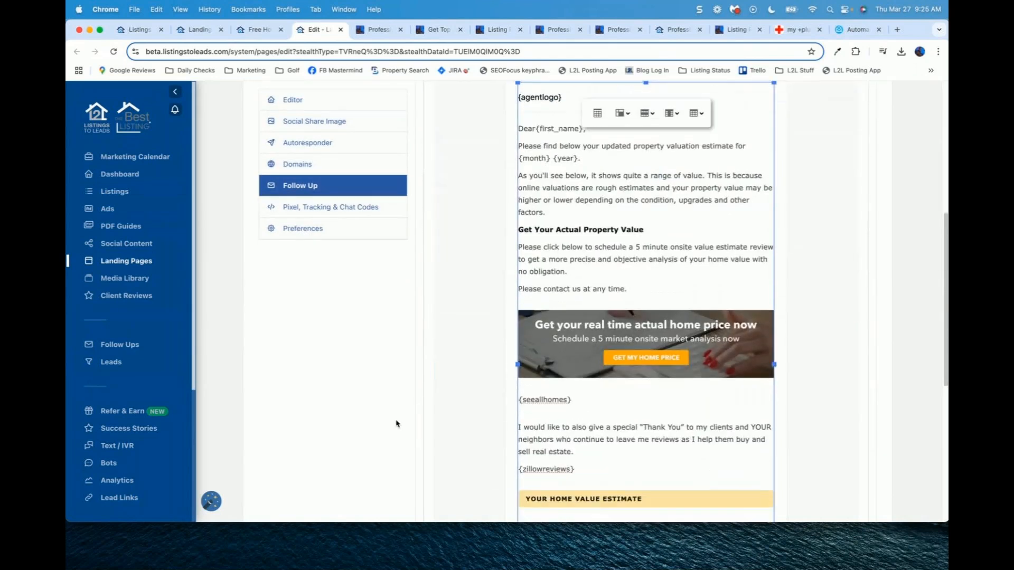
scroll(397, 423, down, 5)
scroll(397, 423, up, 2)
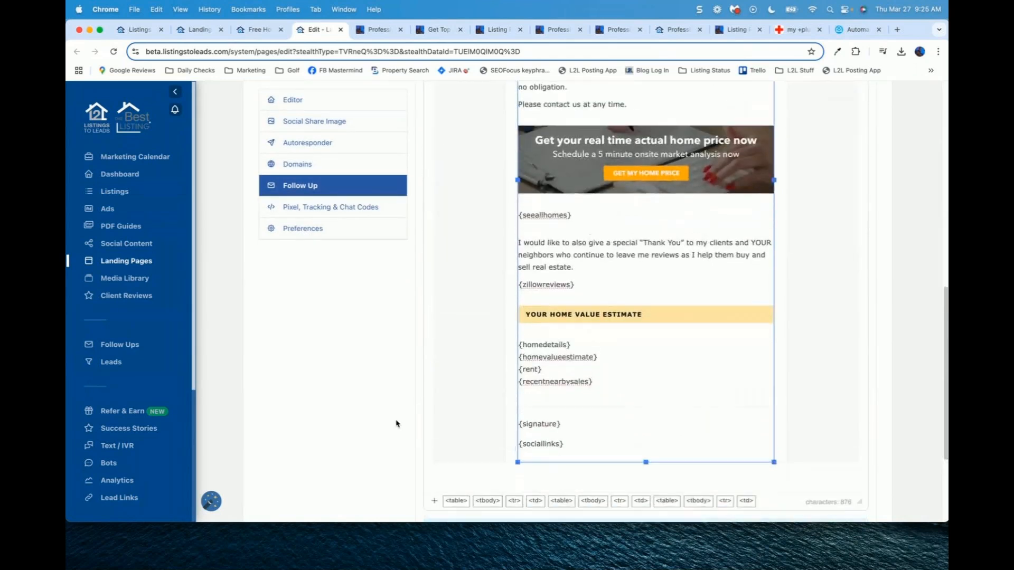
scroll(397, 424, up, 10)
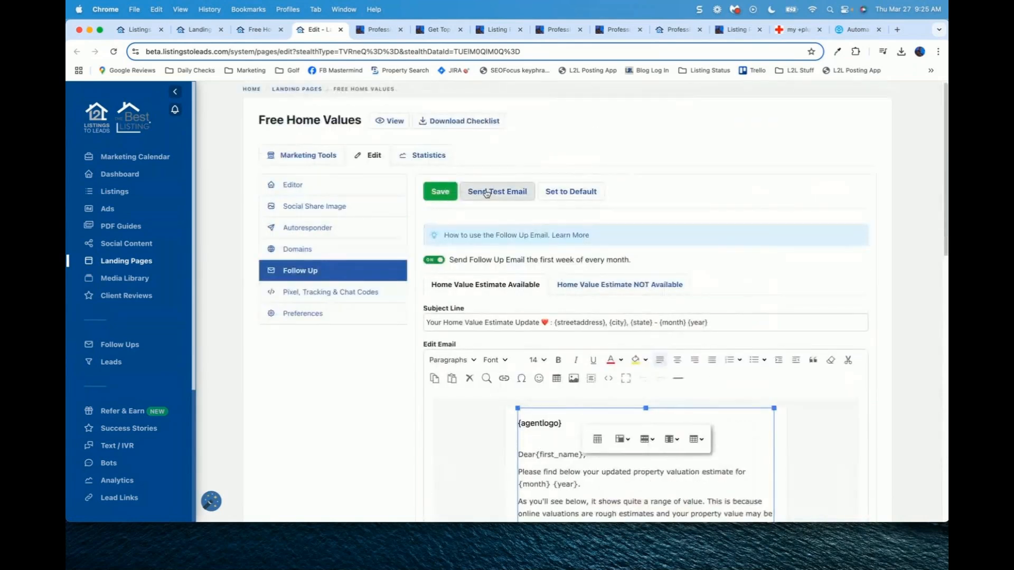
Step: Compare the NOT Available and Available email versions, then show the Pixel, Tracking & Chat Codes settings
click(623, 286)
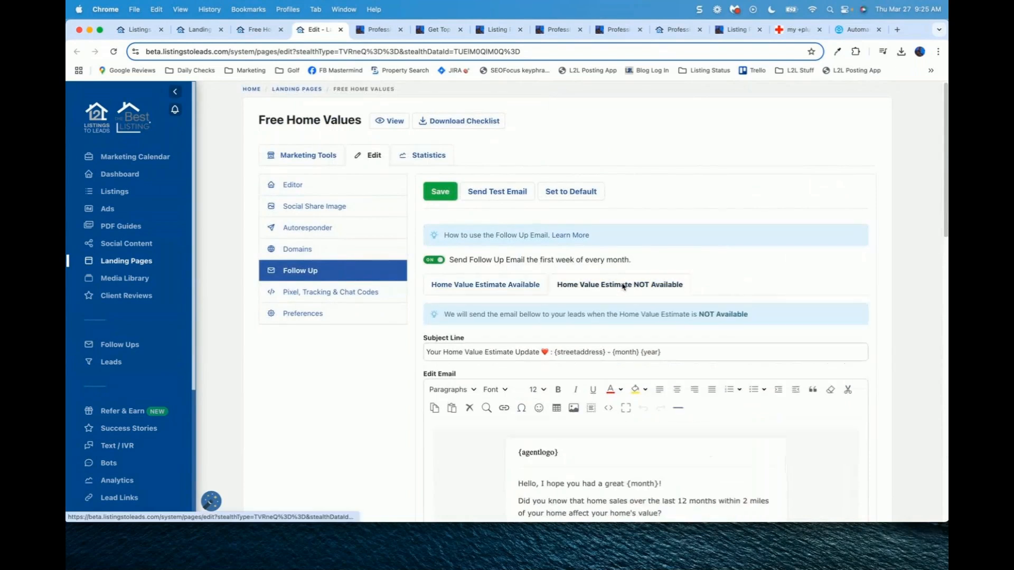
scroll(358, 368, down, 3)
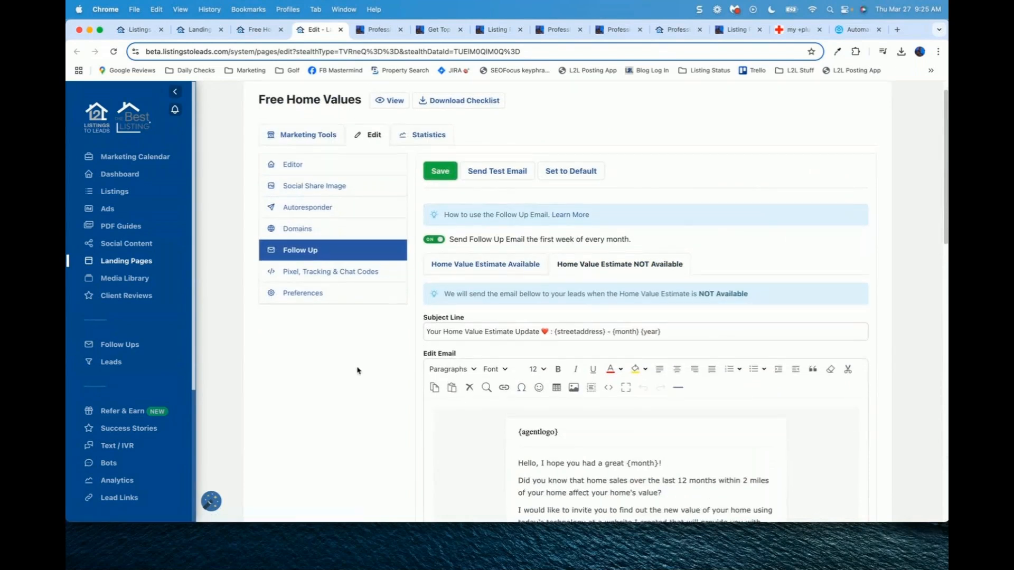
scroll(358, 370, down, 5)
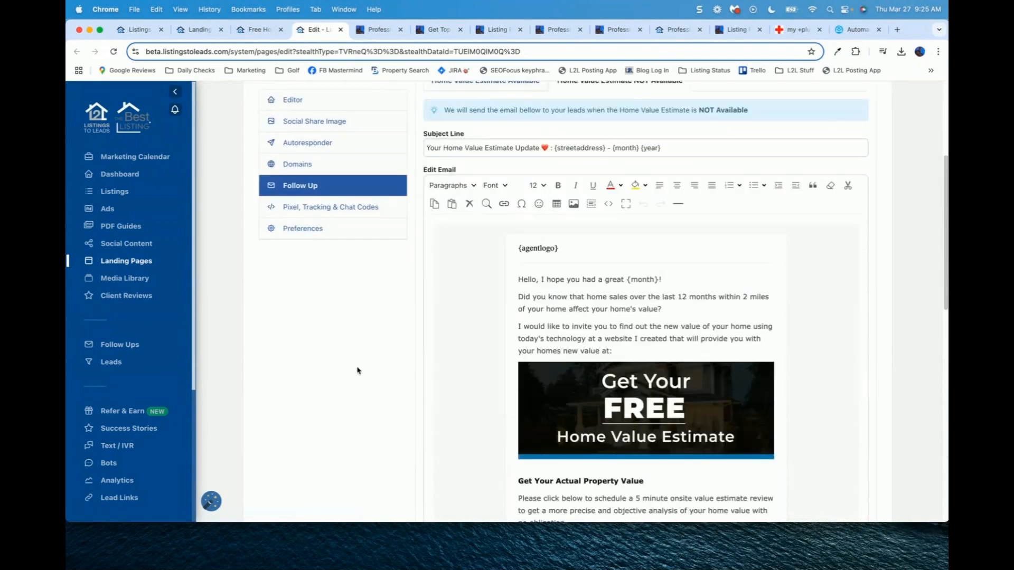
scroll(389, 326, up, 2)
scroll(389, 325, up, 4)
click(485, 203)
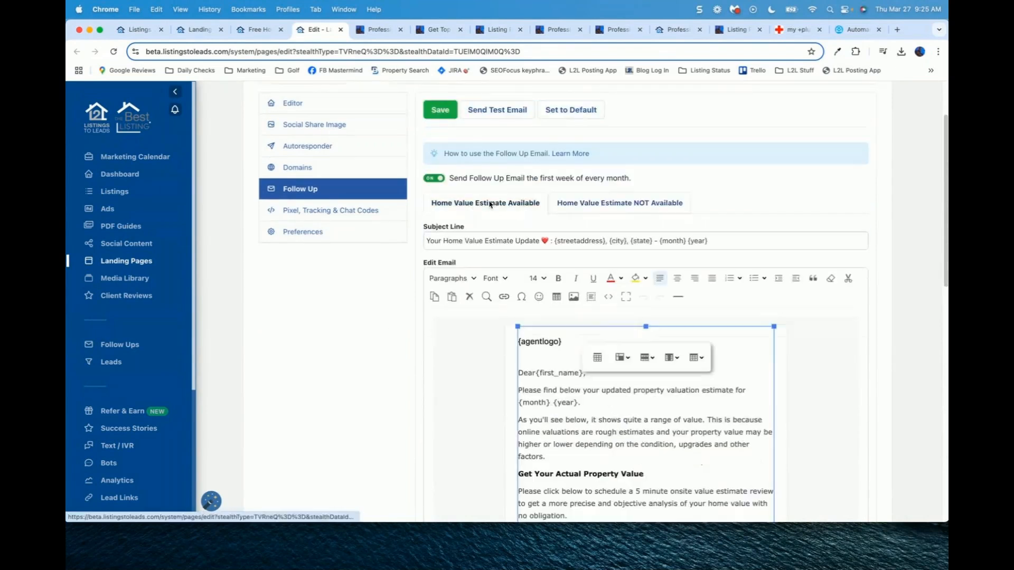
scroll(317, 235, up, 1)
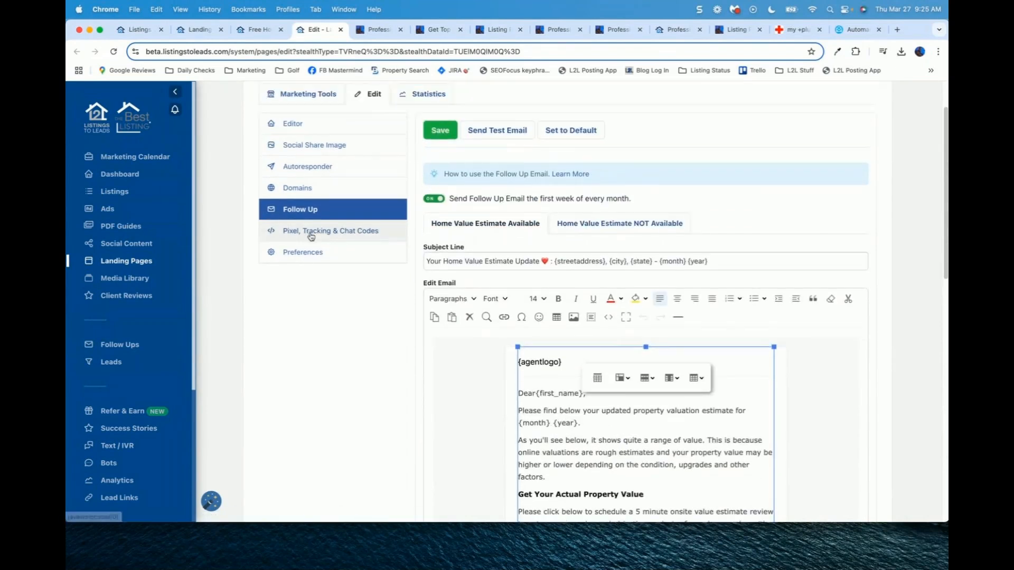
click(312, 236)
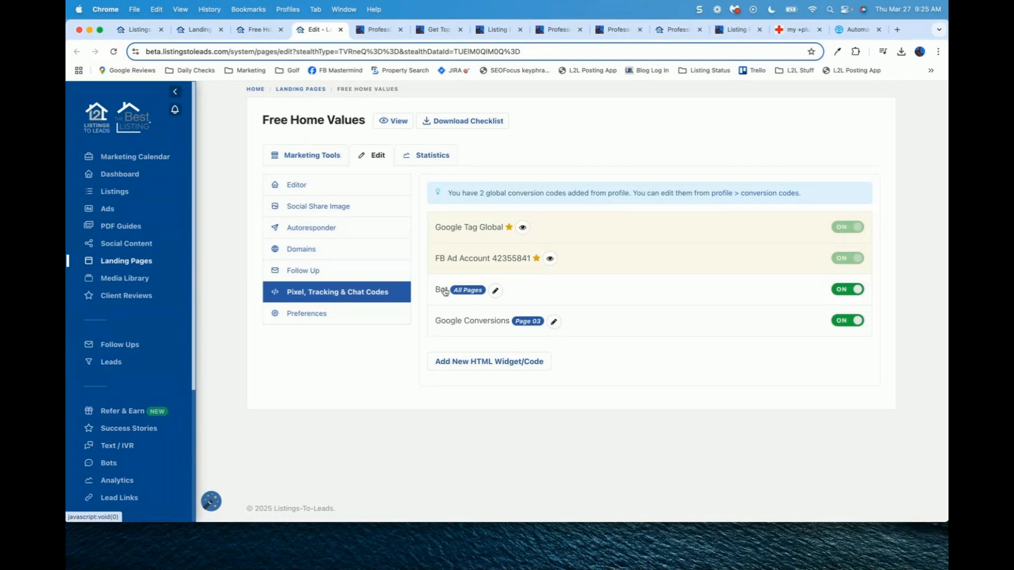
Step: In Preferences, leave Redirect after form completion off, then view the live california.freehomevalues.net page
click(307, 315)
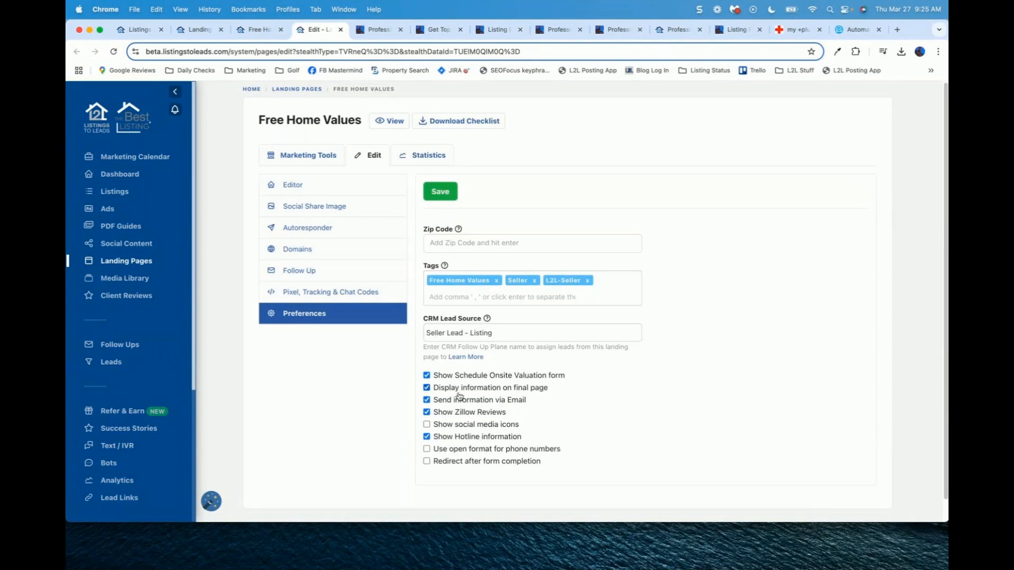
scroll(398, 396, down, 1)
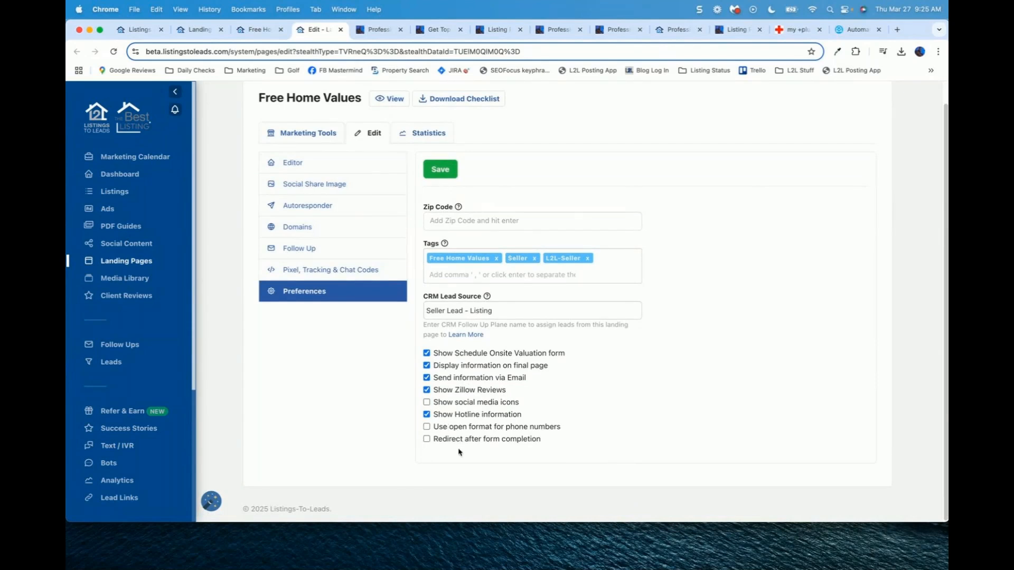
click(426, 439)
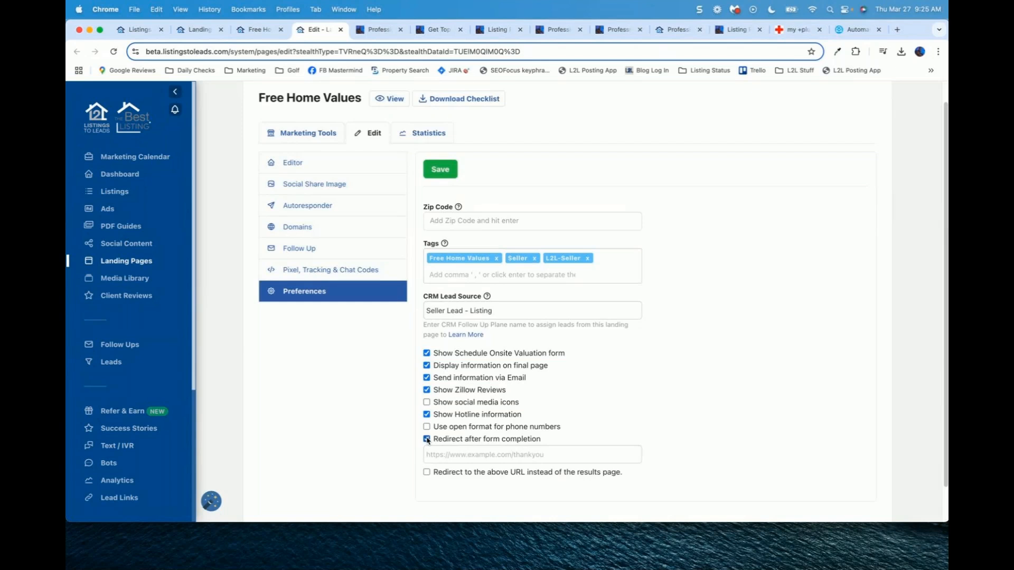
click(427, 472)
click(426, 440)
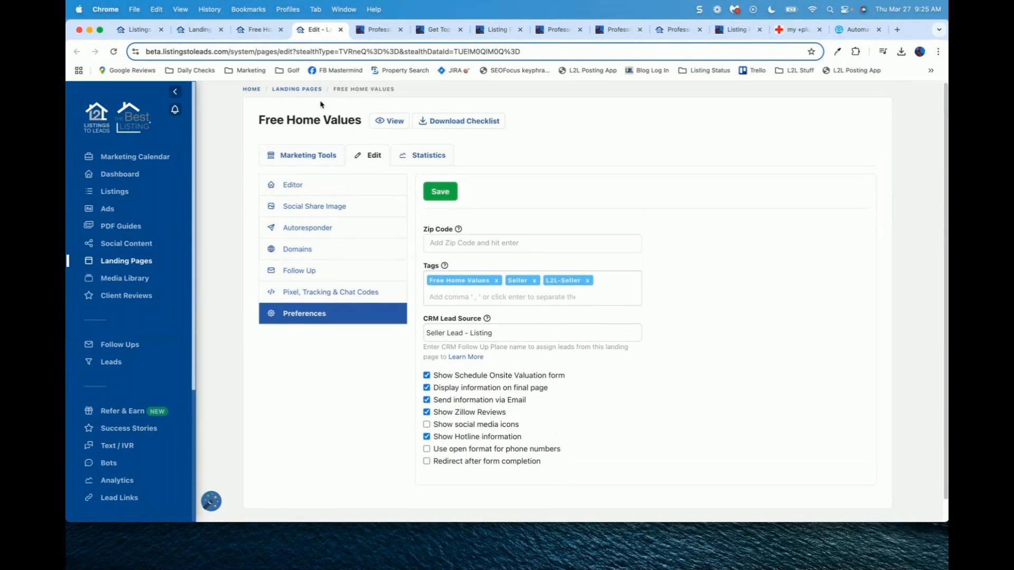
click(396, 123)
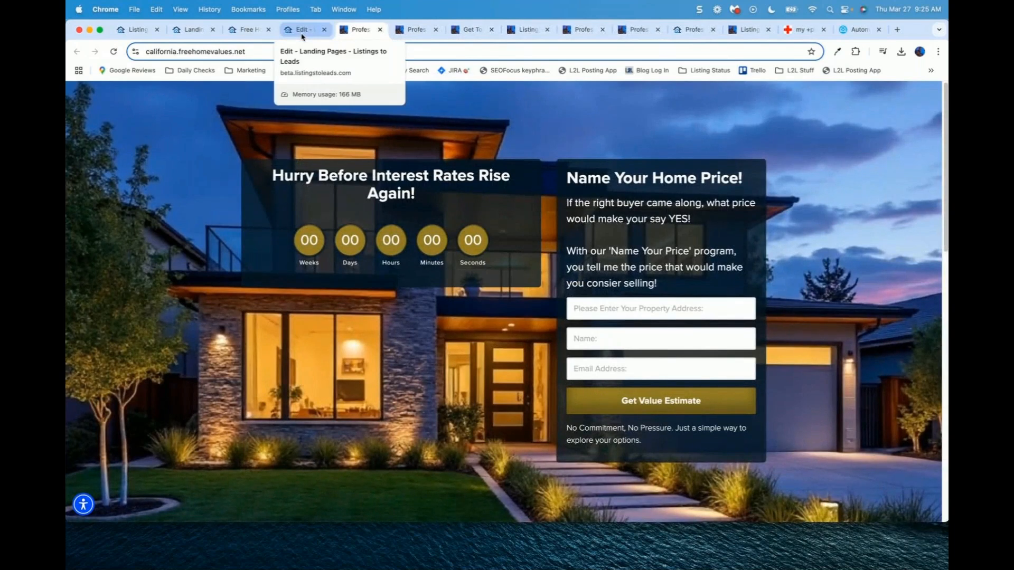
Step: Return to the editor tab and show the Marketing Tools list, from Facebook & Instagram Ads to Embed Code
click(302, 31)
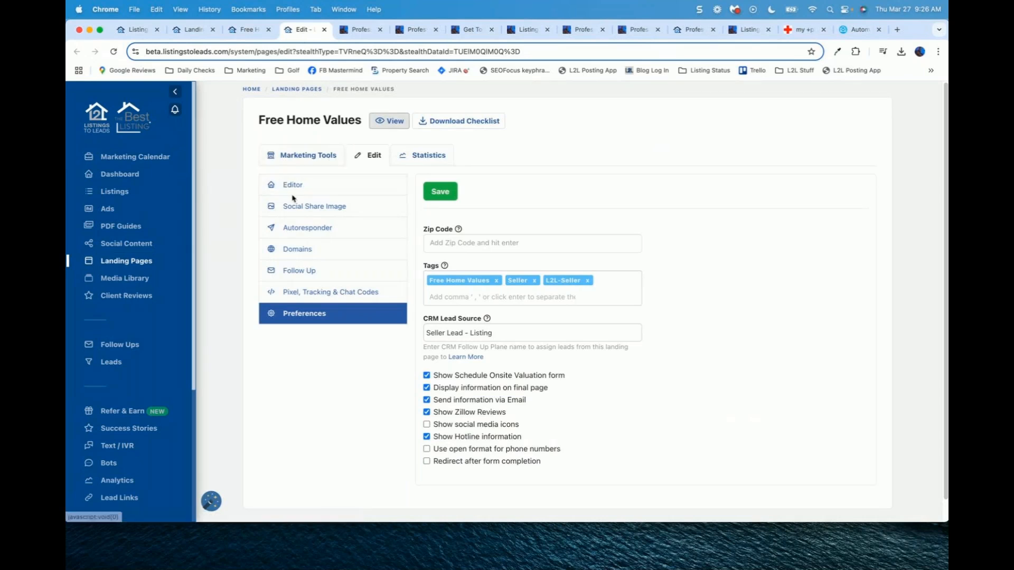
click(289, 185)
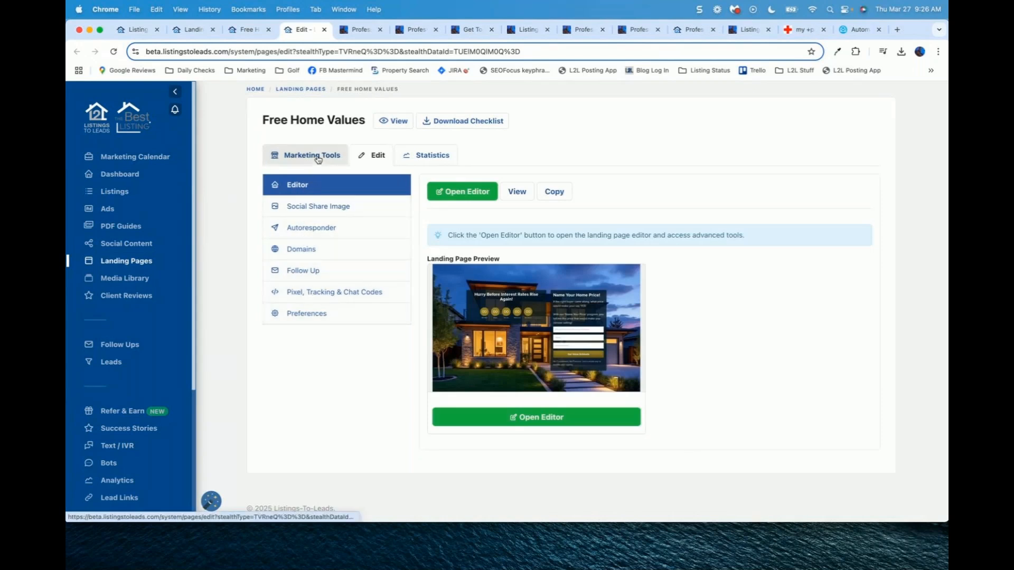
click(317, 159)
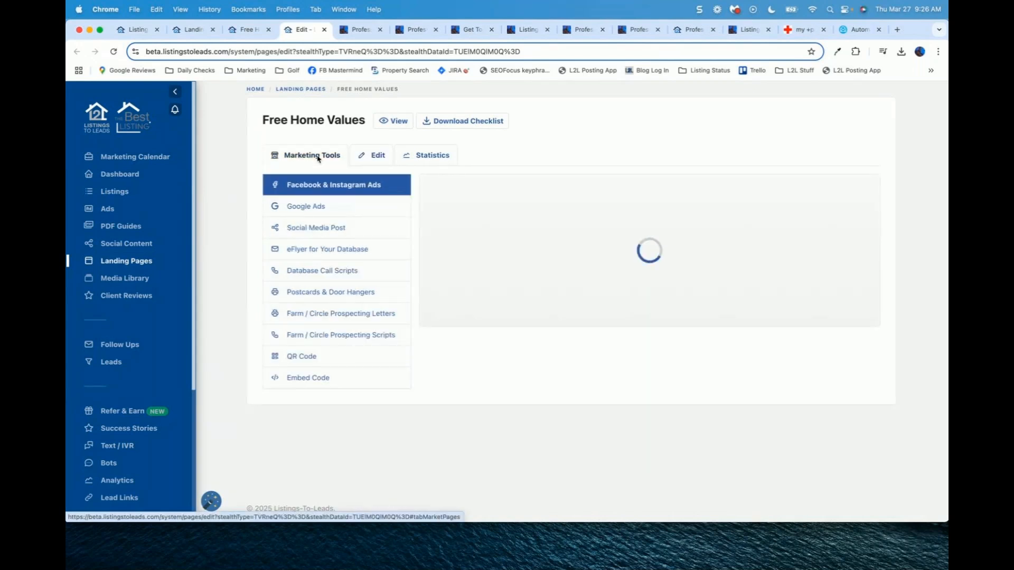
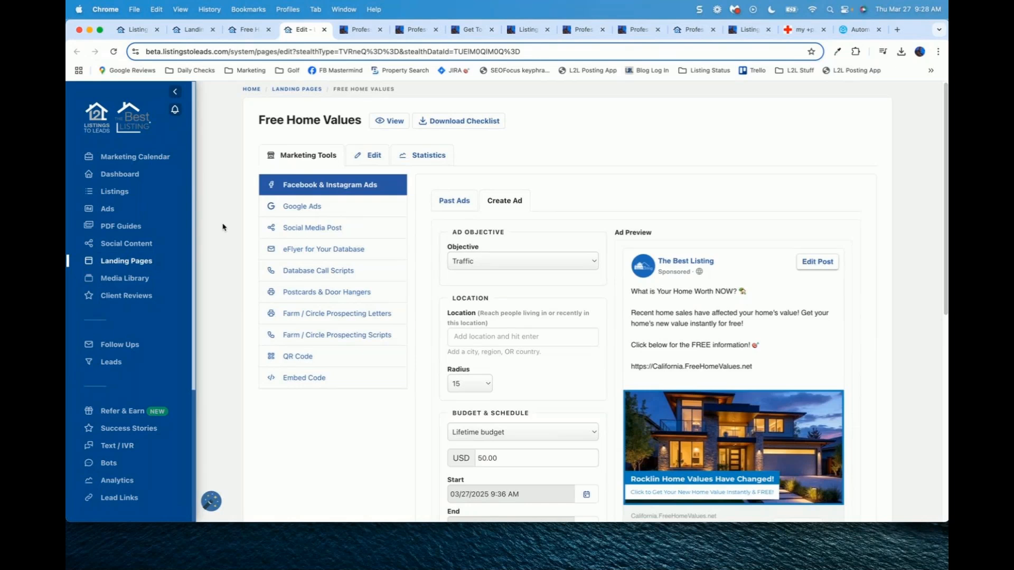
Step: Replace the ad copy with 'ATTN Folsom Homeowners!' and 'Record new 2025 home sale! $956,000'
scroll(338, 178, down, 1)
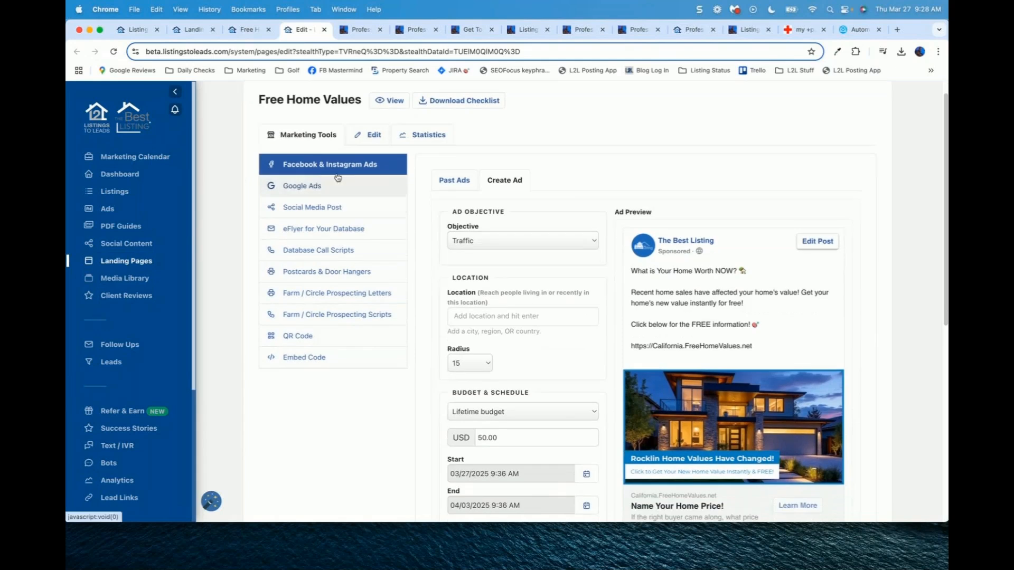
click(695, 283)
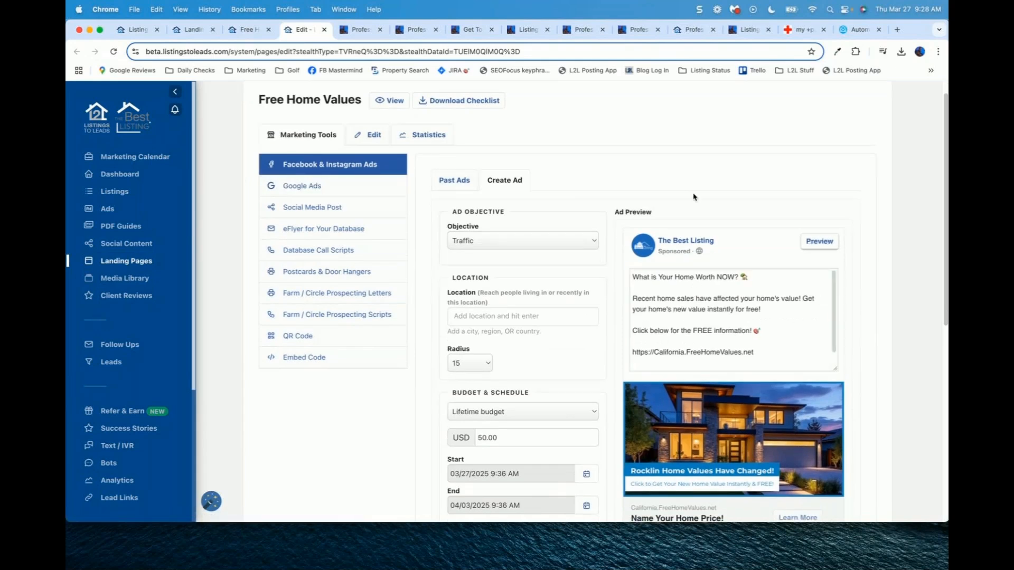
scroll(693, 197, down, 3)
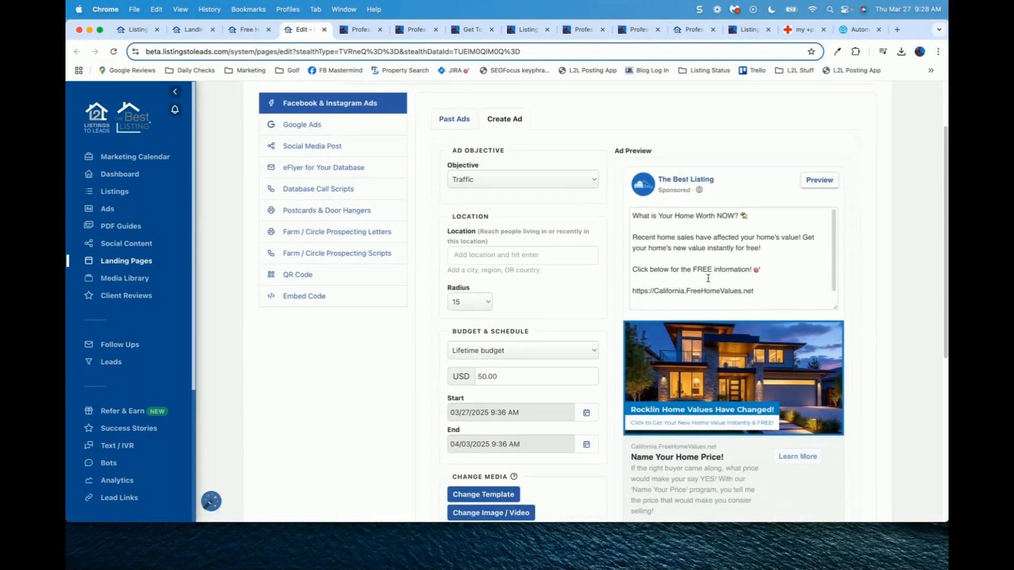
click(772, 290)
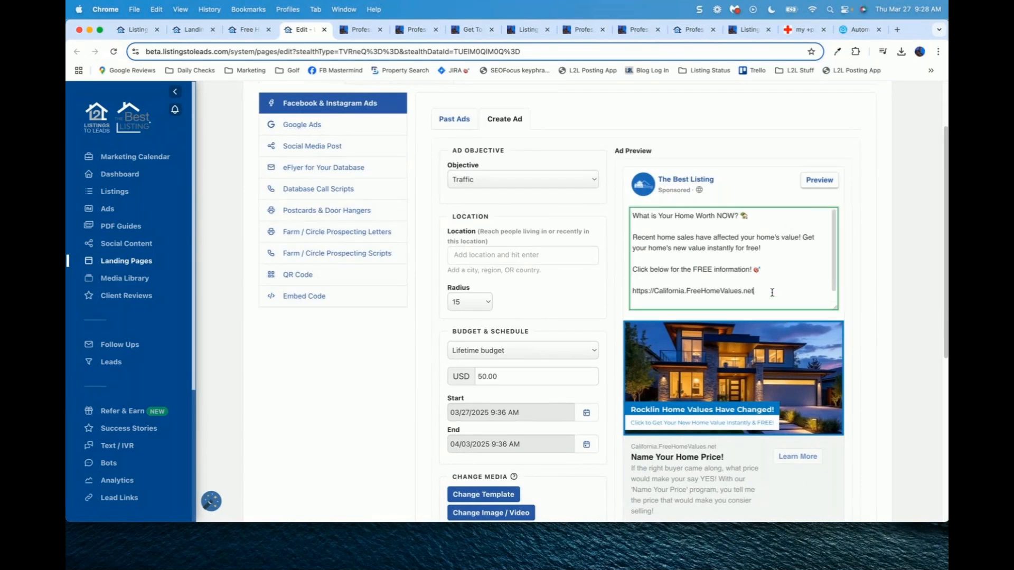
drag(772, 292, 670, 177)
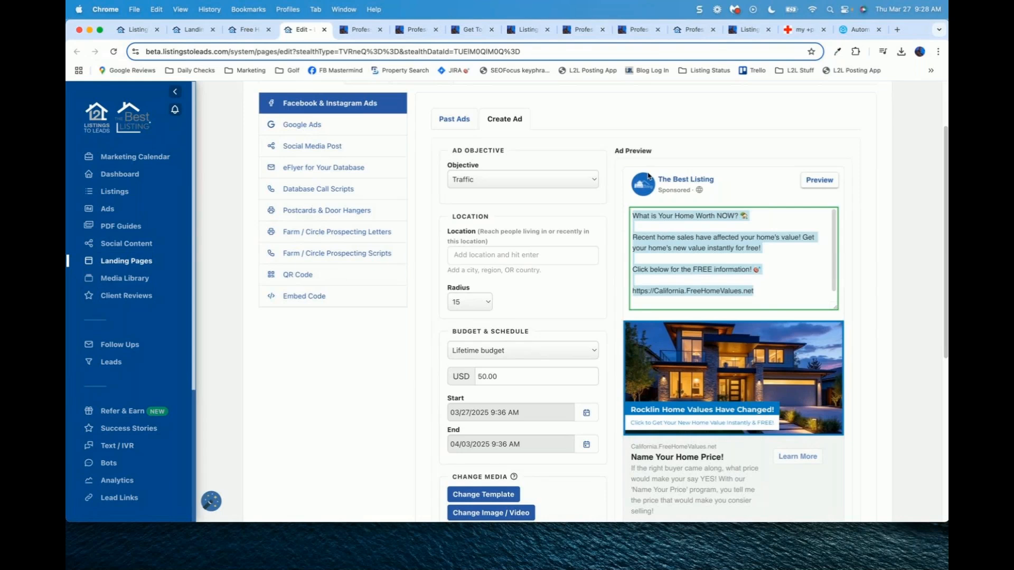
text(ATTN)
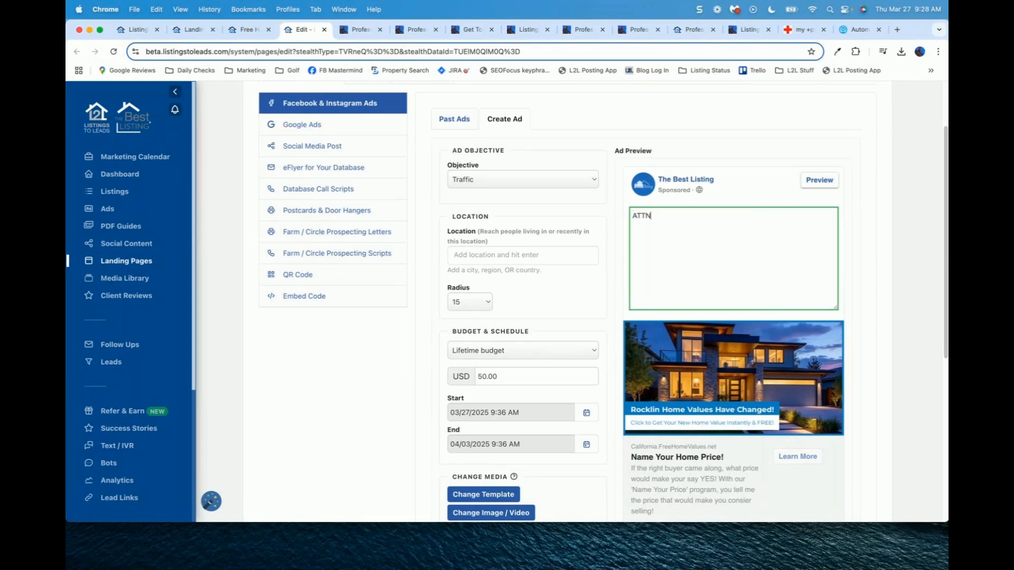
text( Folsom Homeowners!)
key(Return)
key(Return)
text(Record new 2025 home sale)
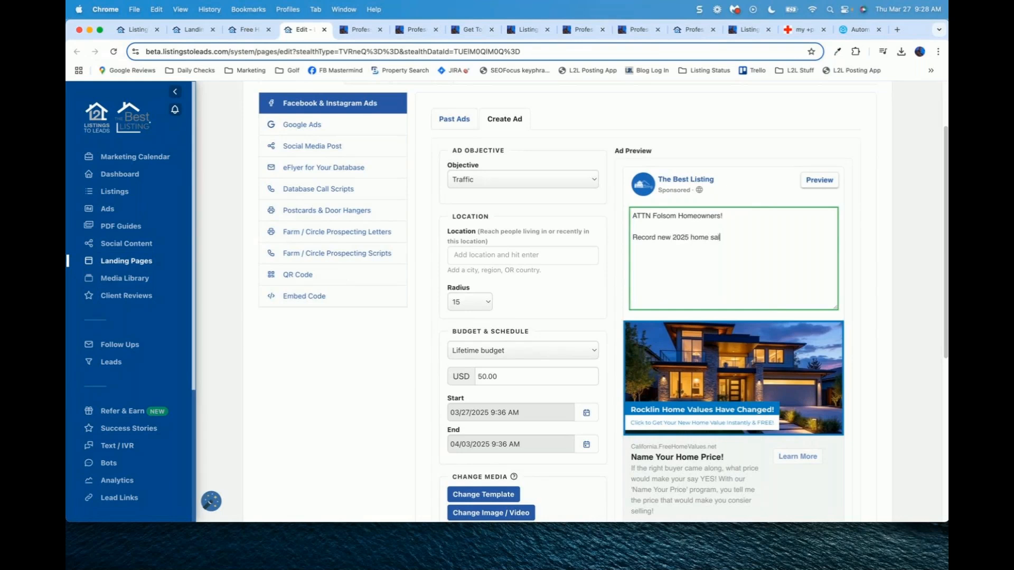
text(! $956,000 on Elm St!)
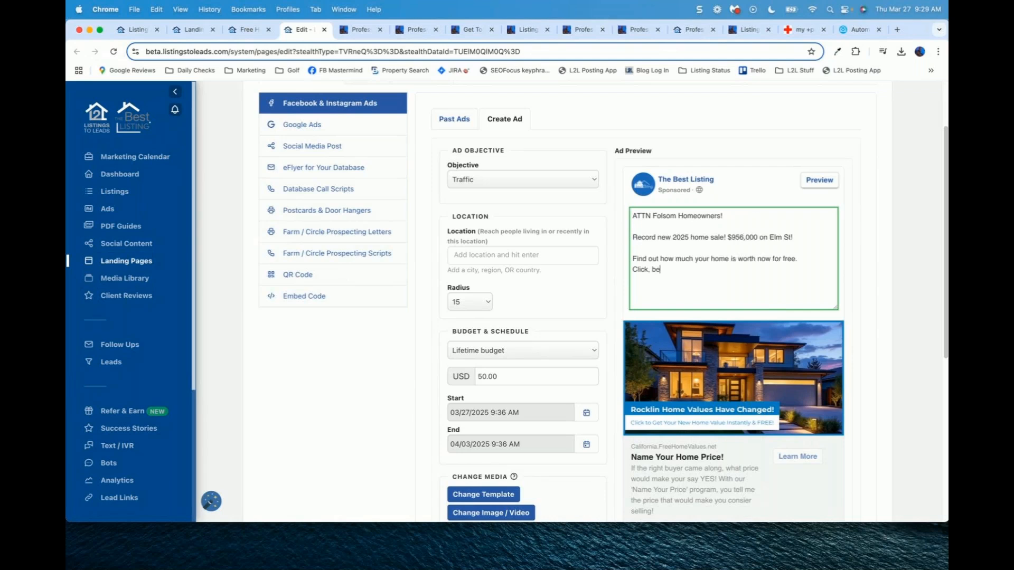
key(BackSpace)
key(BackSpace)
text(below to get instant access now.)
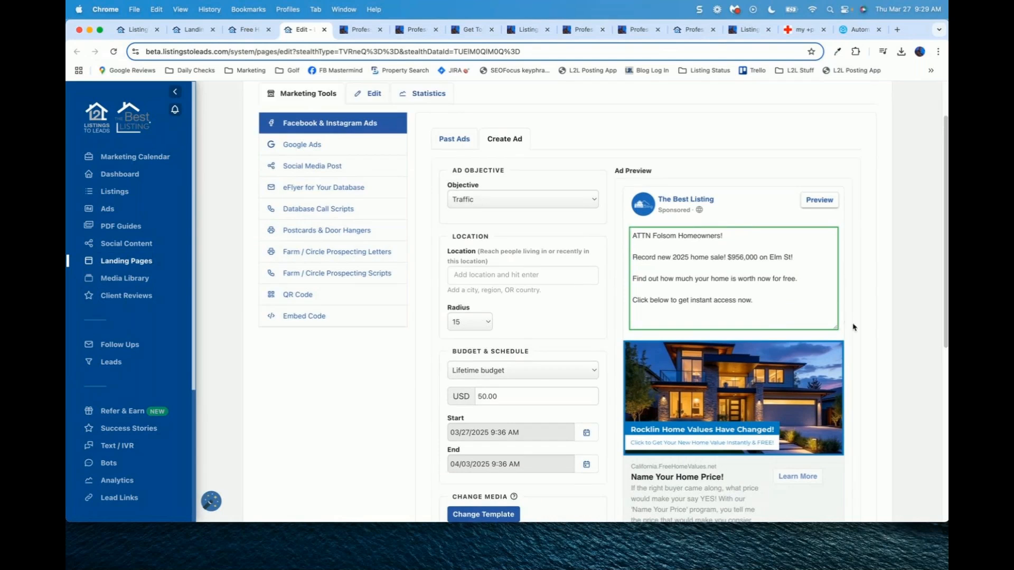
click(867, 332)
click(817, 199)
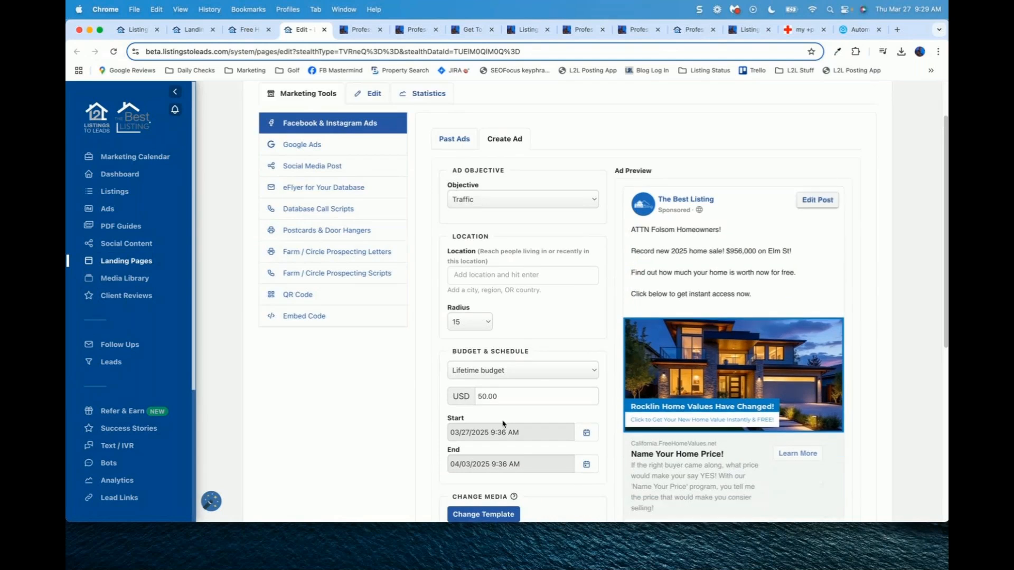
scroll(762, 314, down, 1)
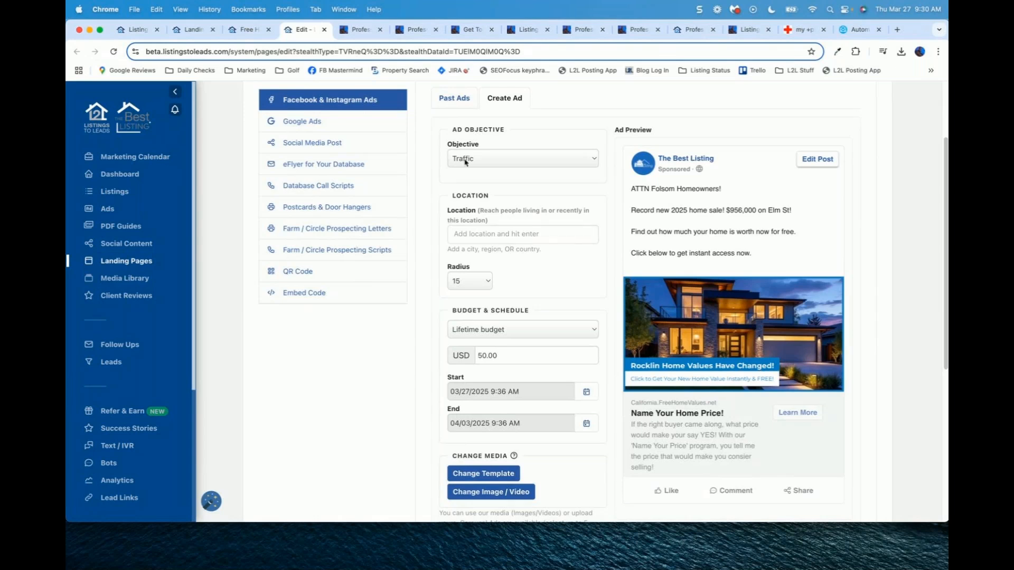
Step: Switch the ad objective to Lead Ads, then back to Traffic
click(506, 162)
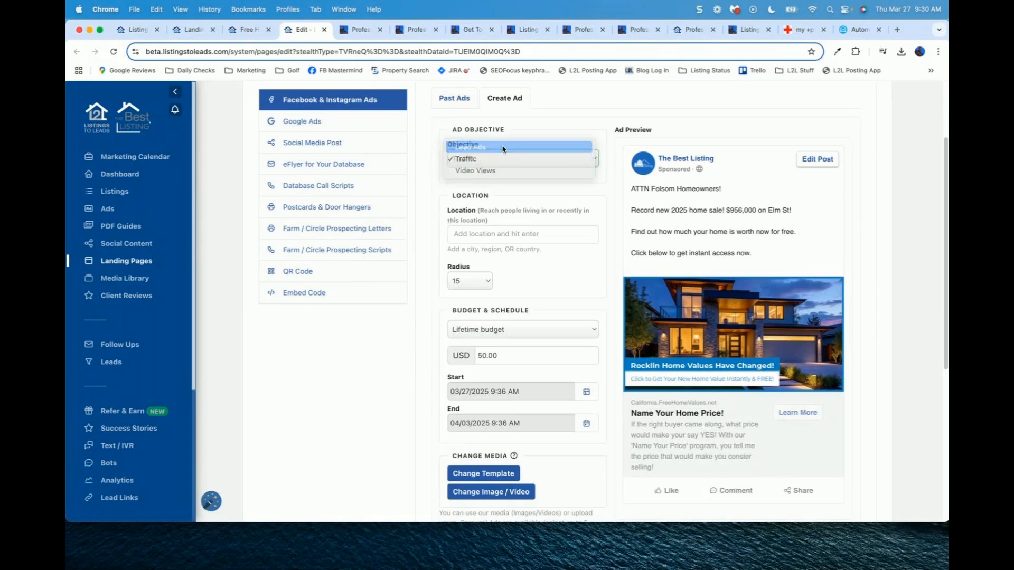
click(502, 145)
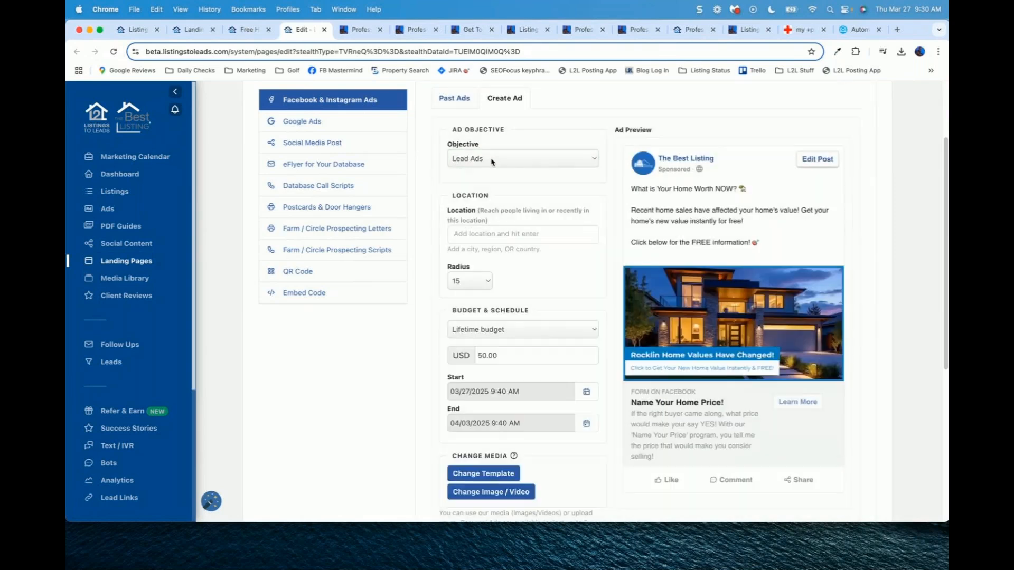
click(491, 162)
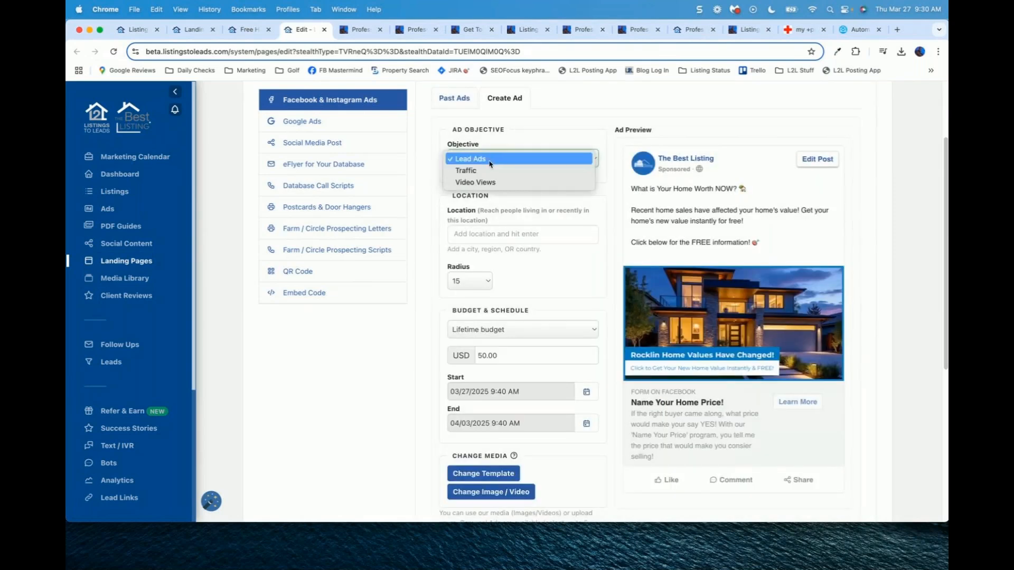
click(484, 170)
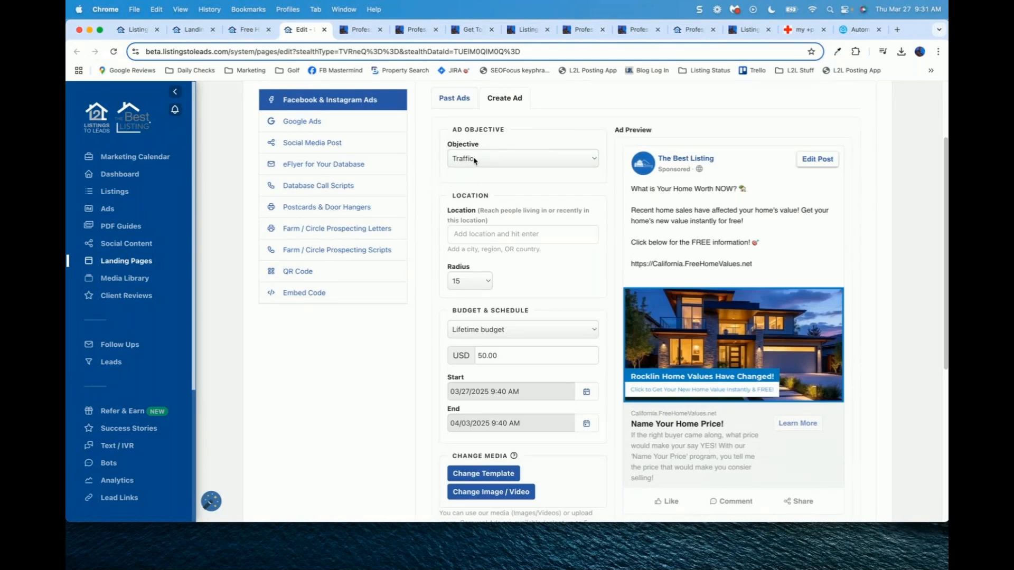
Step: Add and then remove Folsom, California as the ad's target location
scroll(421, 192, down, 2)
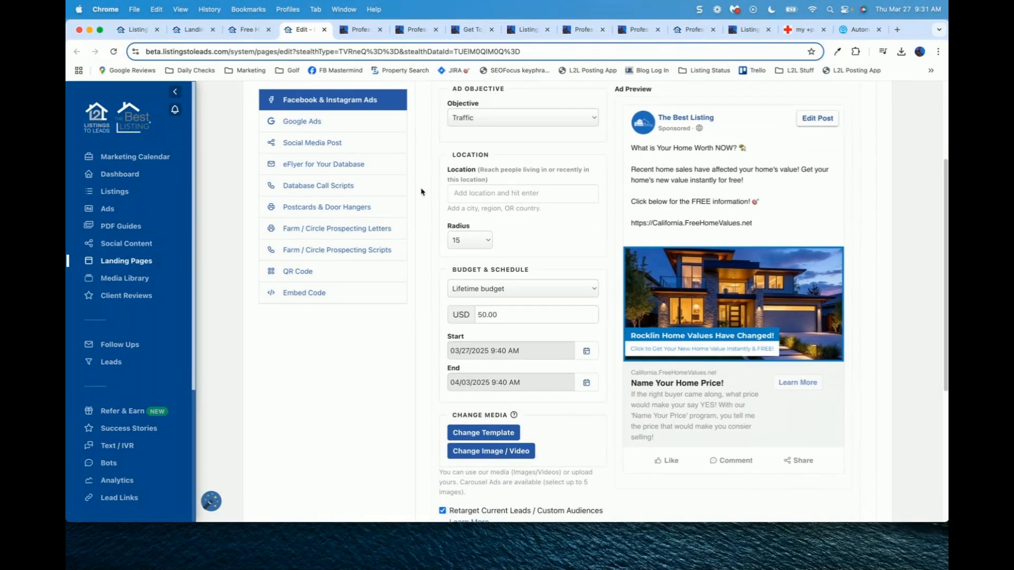
click(493, 195)
scroll(416, 353, down, 5)
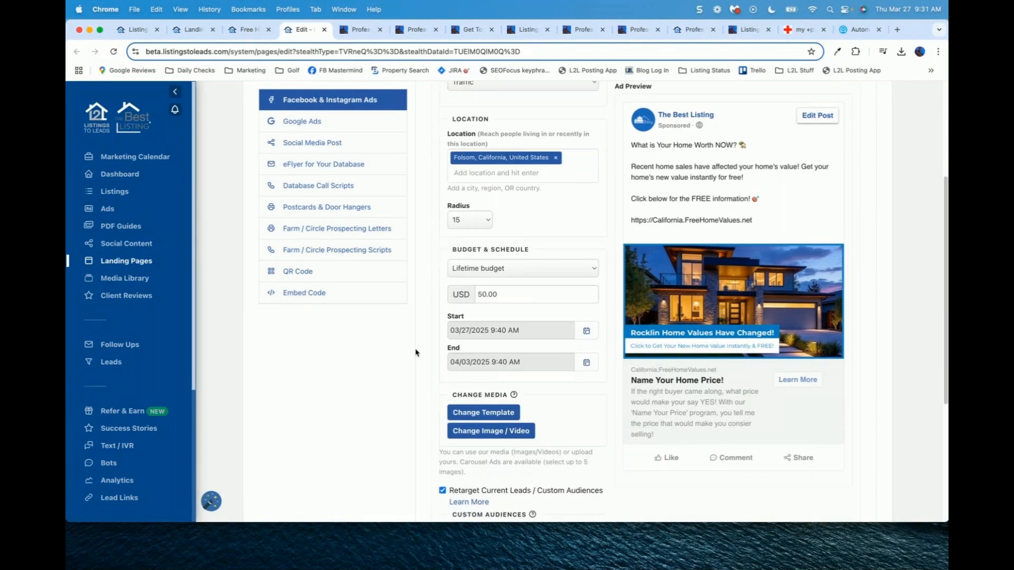
scroll(415, 419, down, 1)
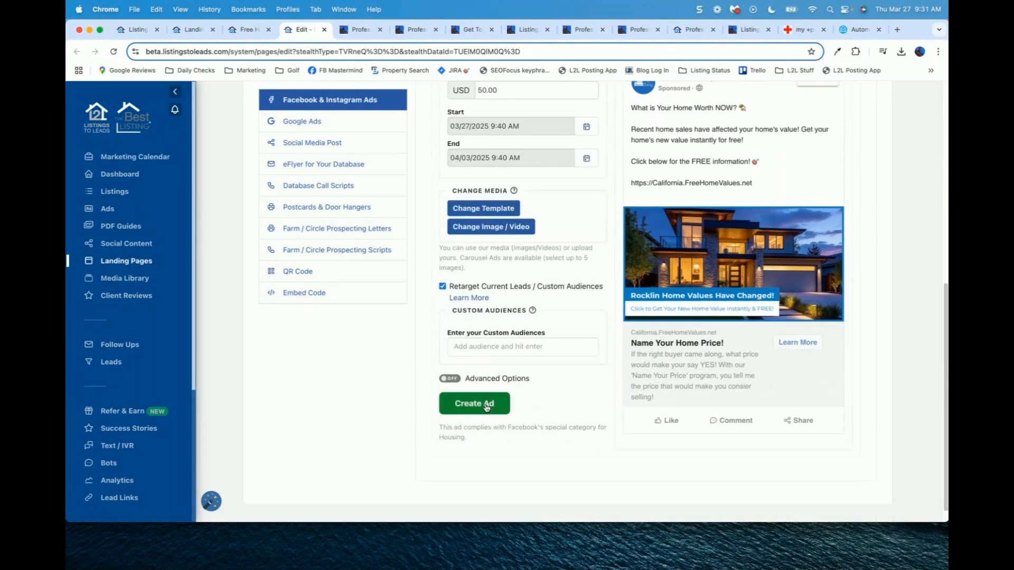
scroll(486, 370, up, 5)
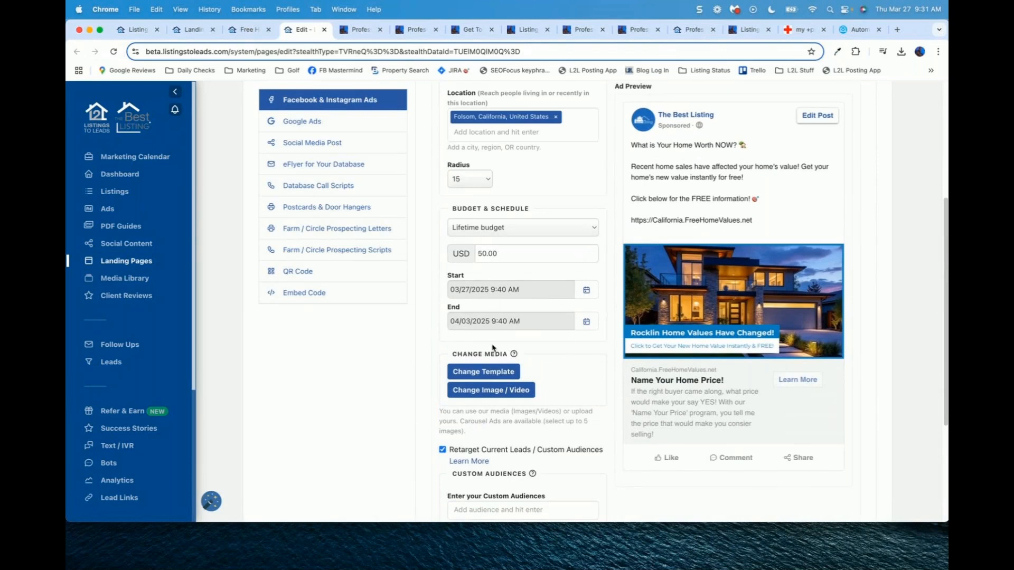
scroll(458, 350, down, 2)
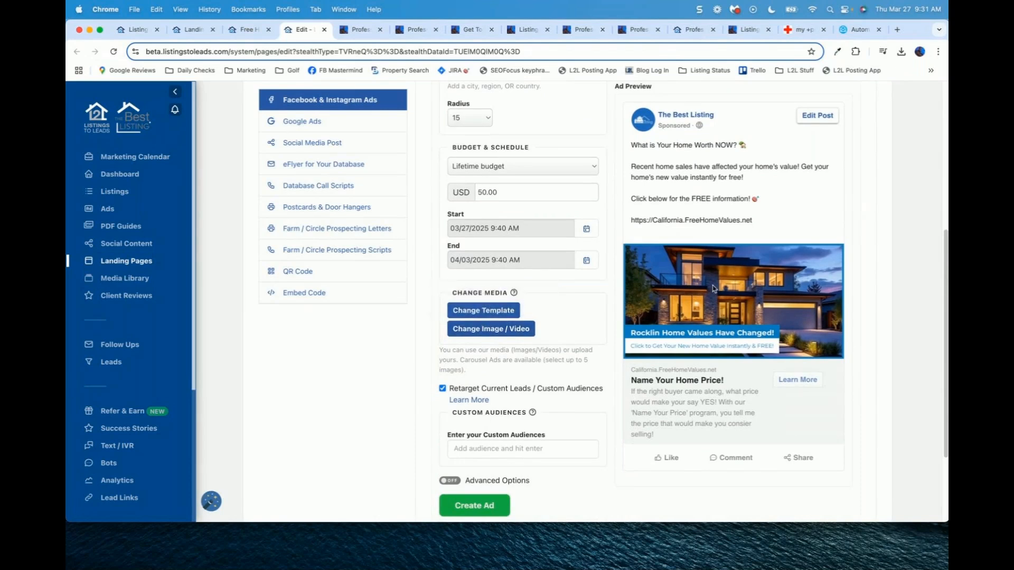
scroll(473, 264, up, 3)
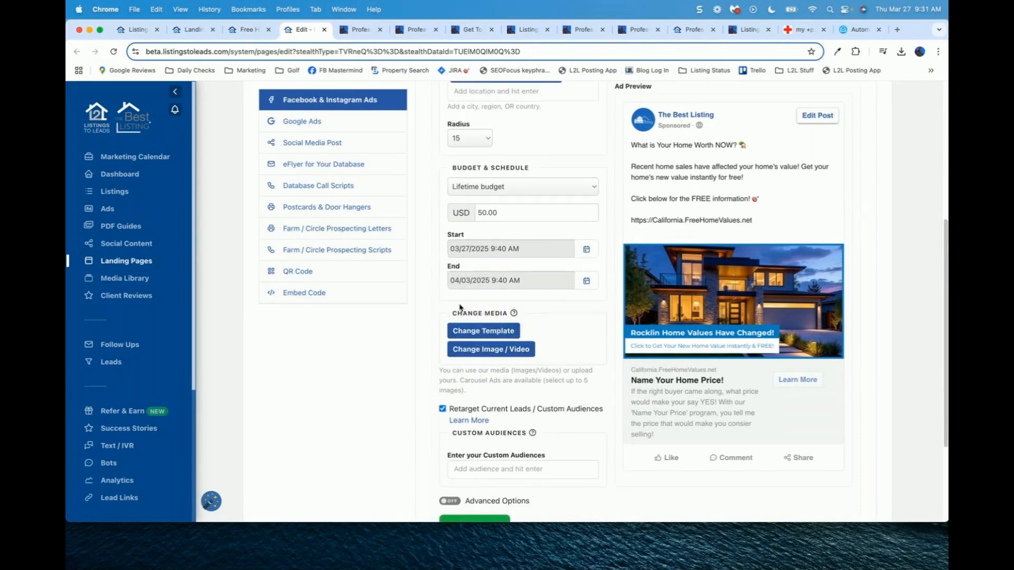
scroll(473, 253, up, 1)
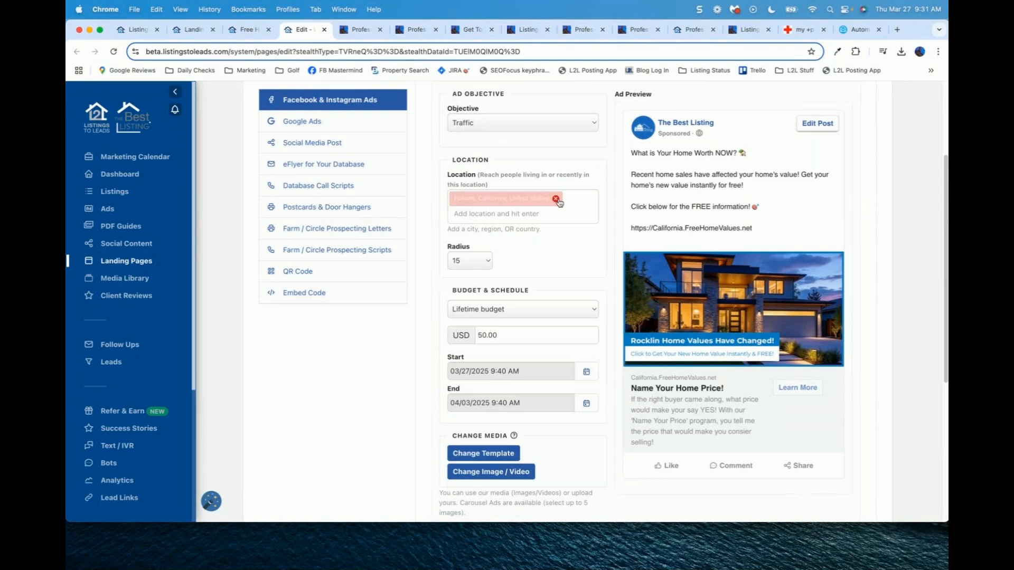
click(556, 199)
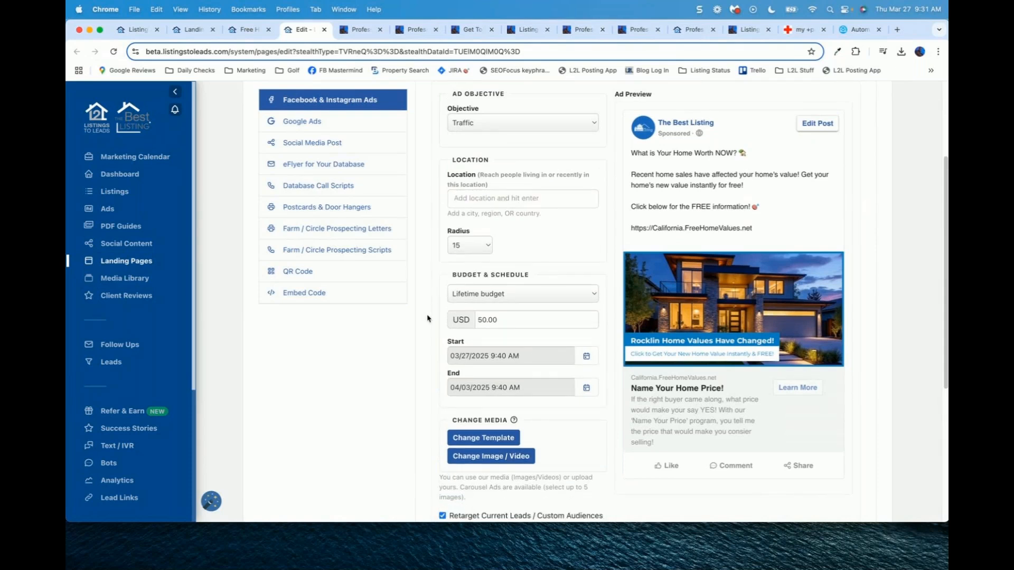
Step: Add the L2L - Seller Audience and WiseAgent Database custom audiences
scroll(427, 318, down, 7)
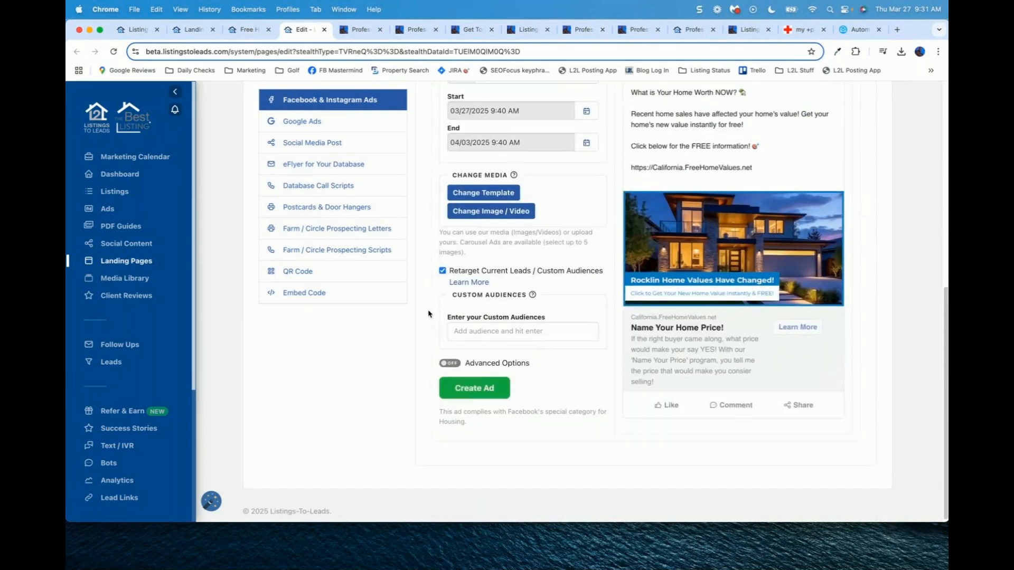
click(487, 333)
text(seller)
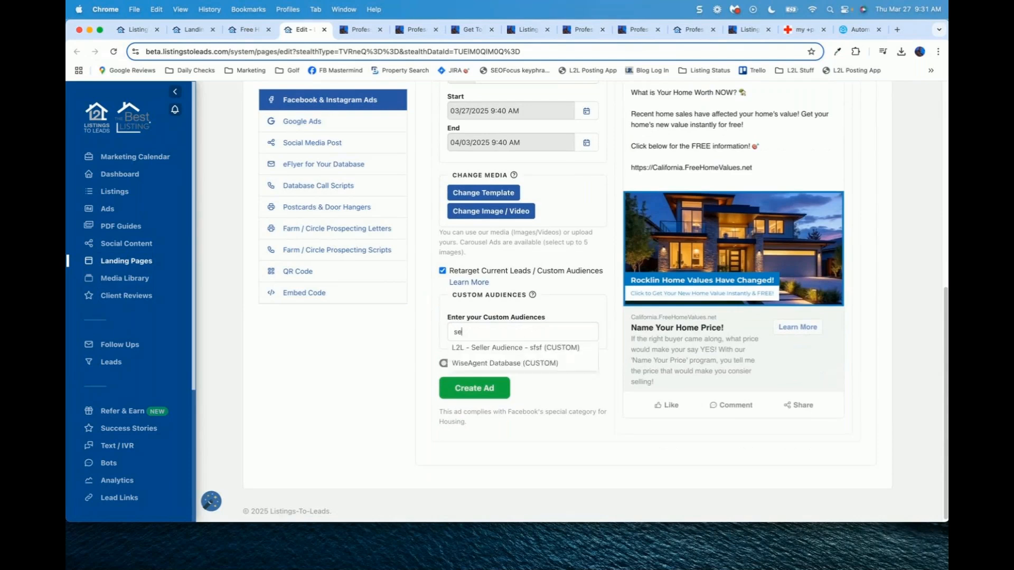
click(497, 350)
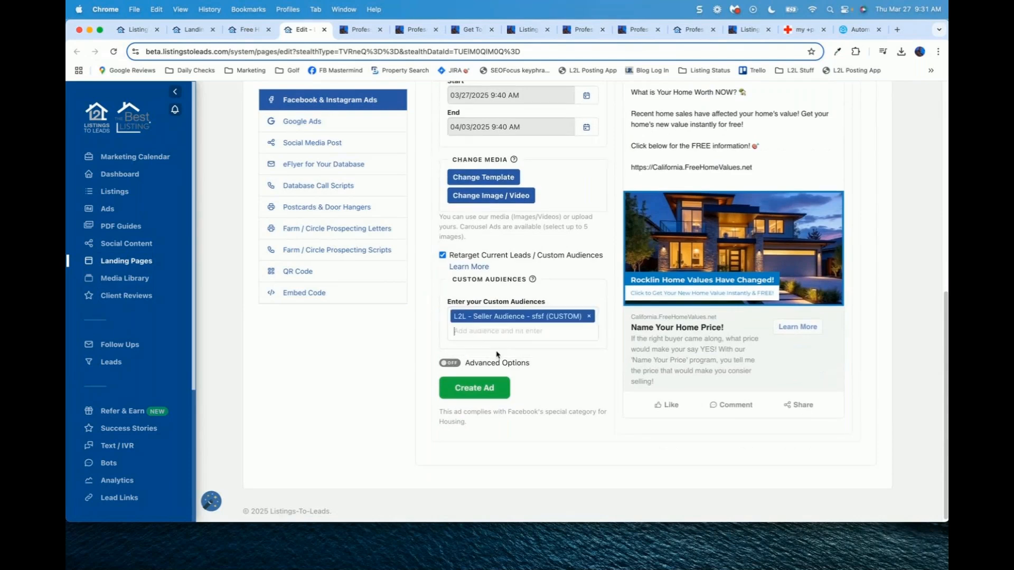
text(wise)
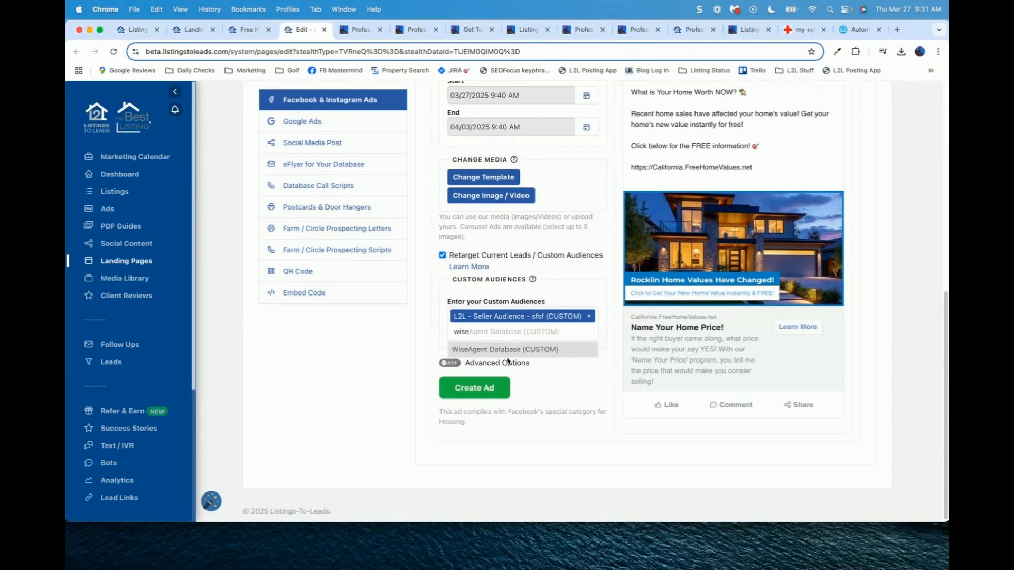
click(510, 351)
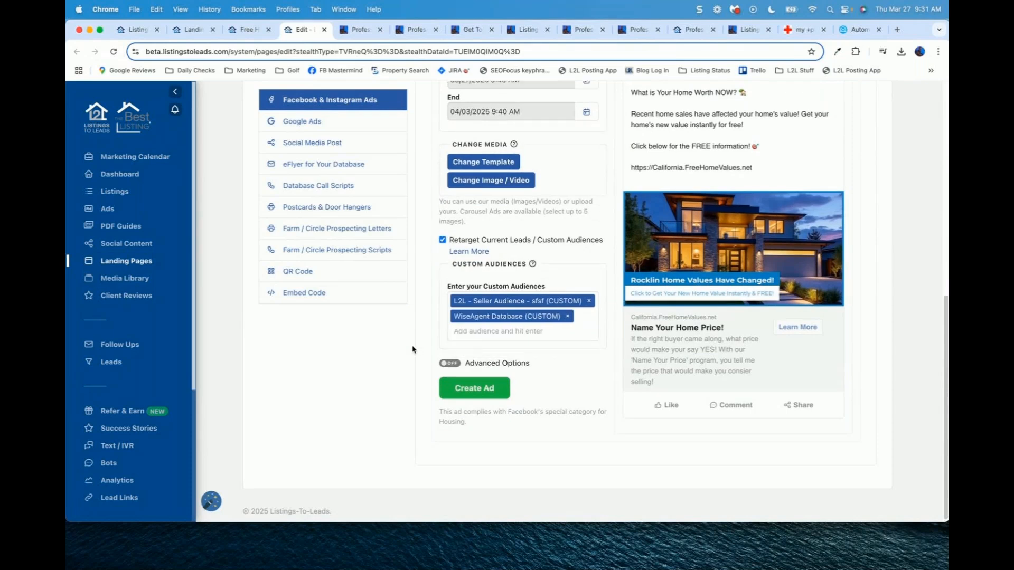
scroll(413, 350, up, 3)
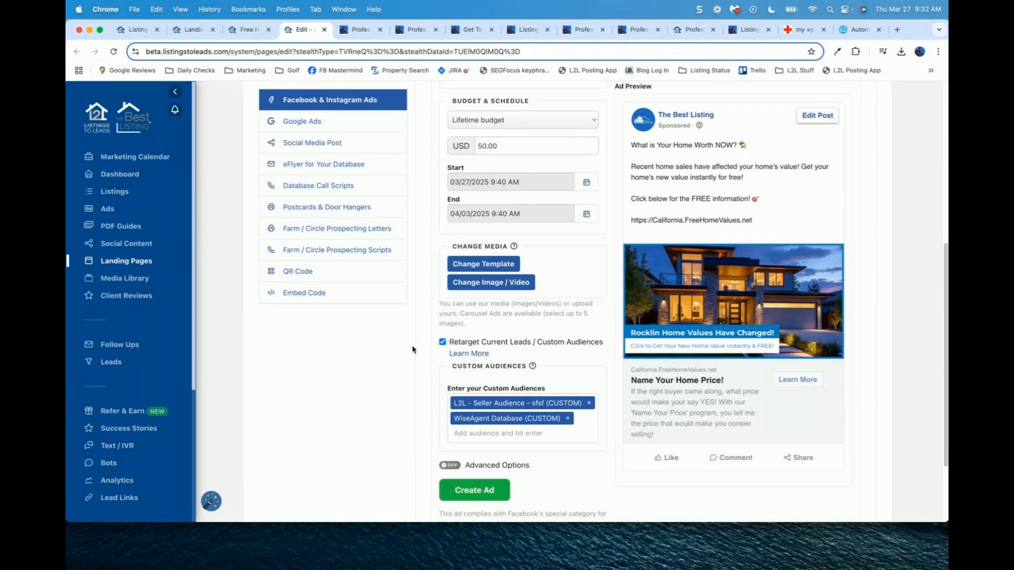
Step: Change the Facebook ad to a daily budget of 2 USD
scroll(538, 273, up, 2)
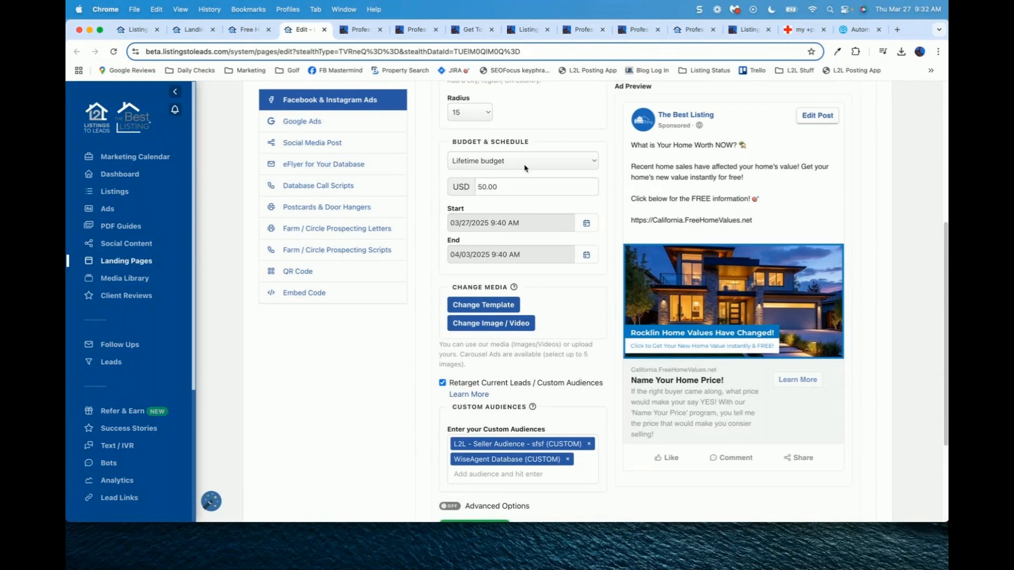
click(525, 168)
click(523, 174)
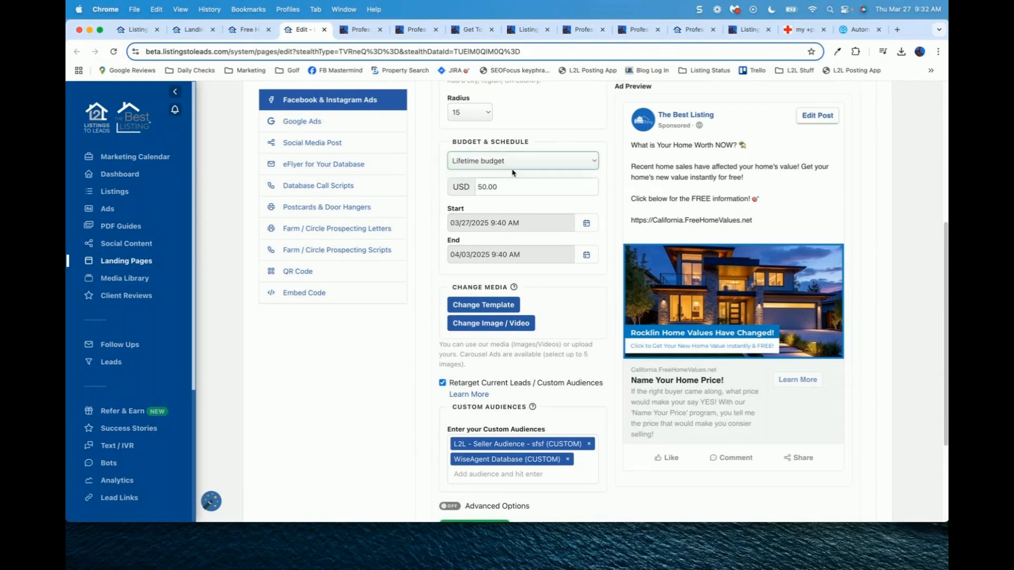
double_click(509, 184)
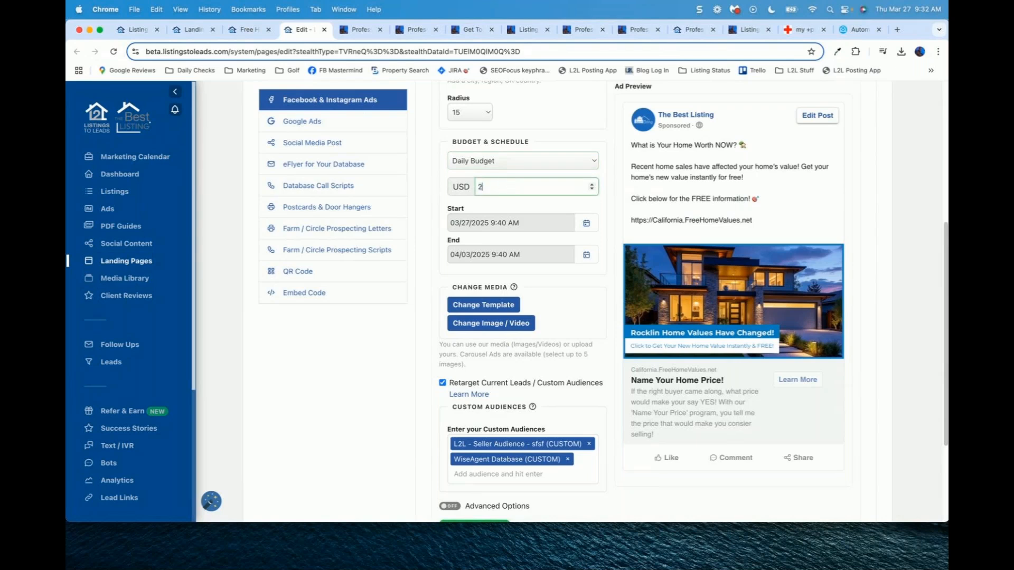
text(2)
Step: Start a new Google ad from the Marketing Tools list
scroll(419, 360, up, 2)
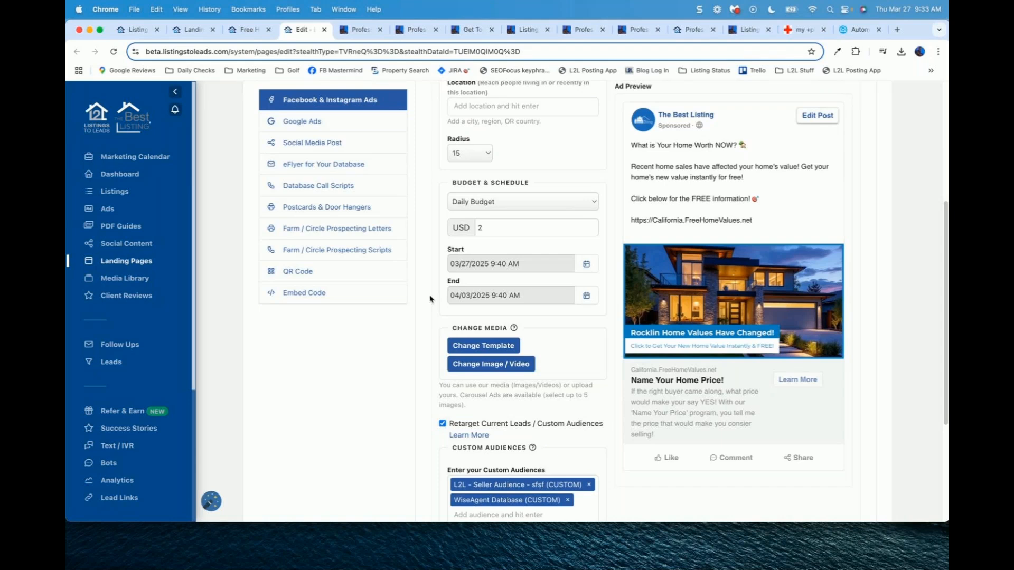
scroll(430, 300, up, 5)
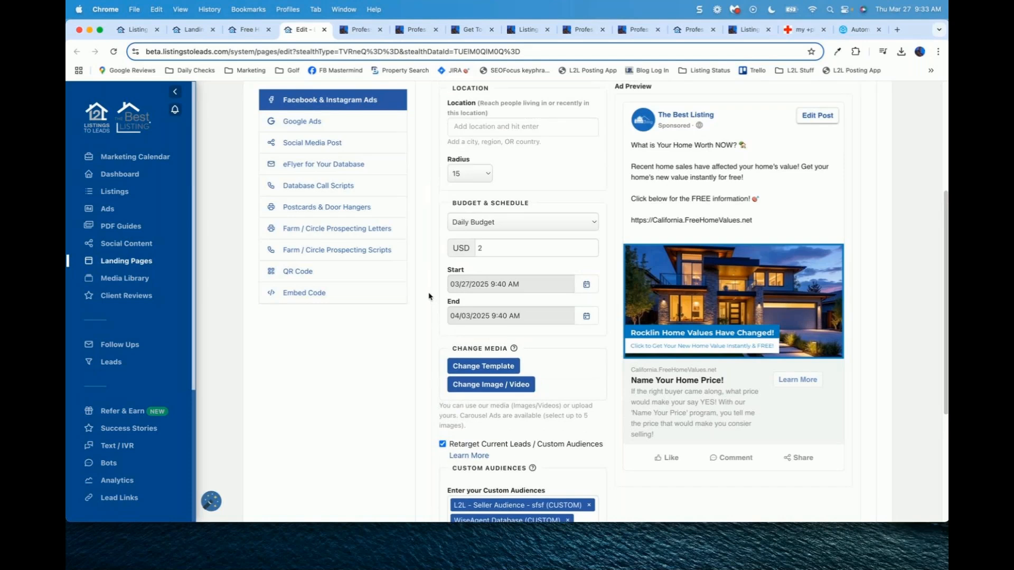
scroll(425, 285, up, 1)
click(309, 210)
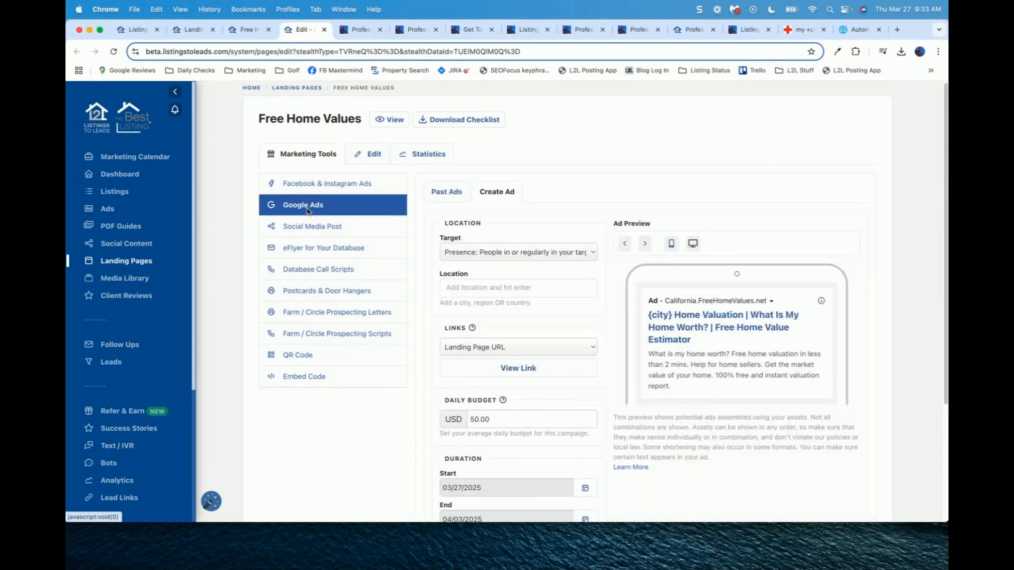
Step: Target the Google ad at Folsom, California, United States, keeping the 50.00 daily budget
scroll(421, 259, down, 1)
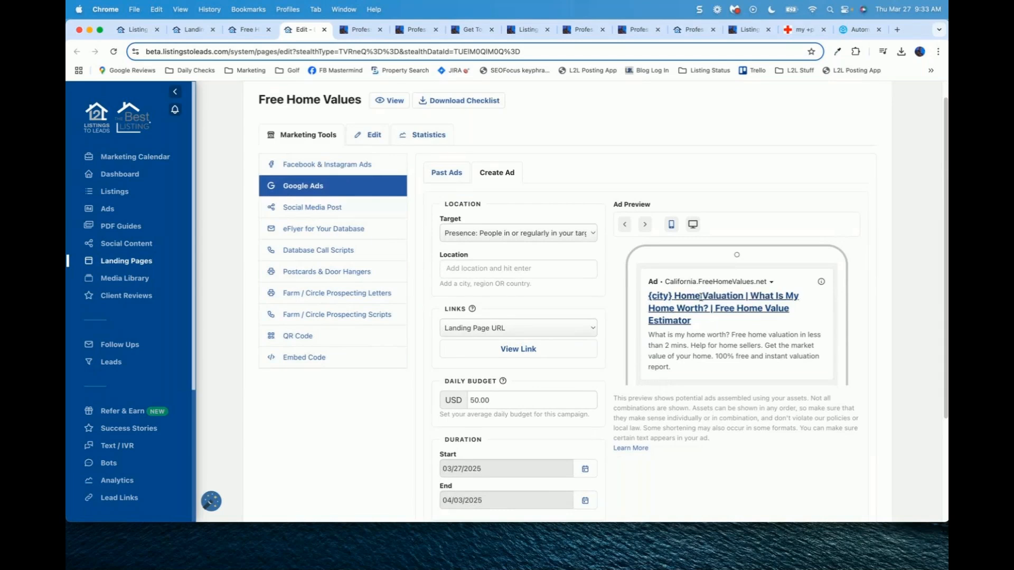
click(487, 268)
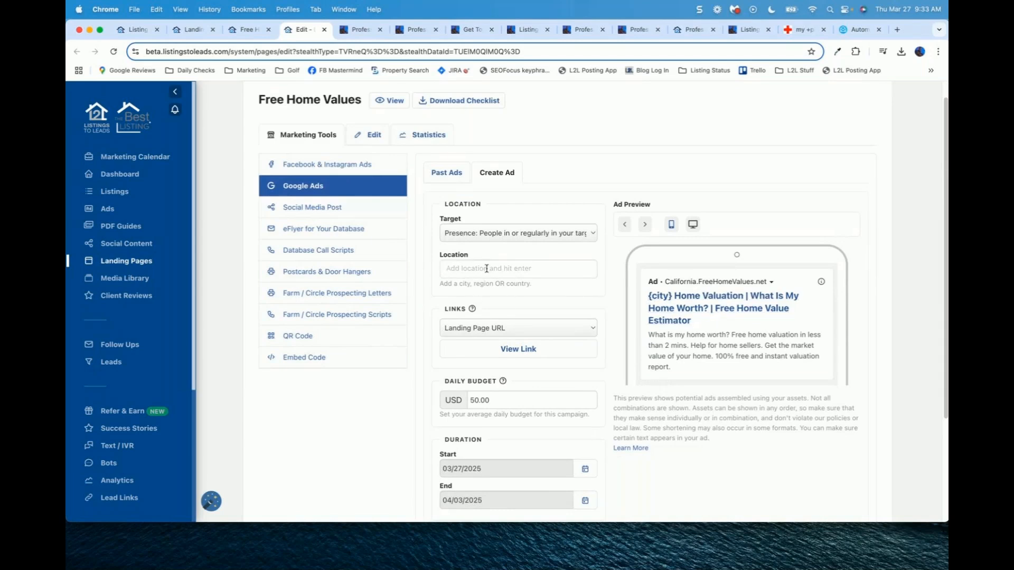
text(F)
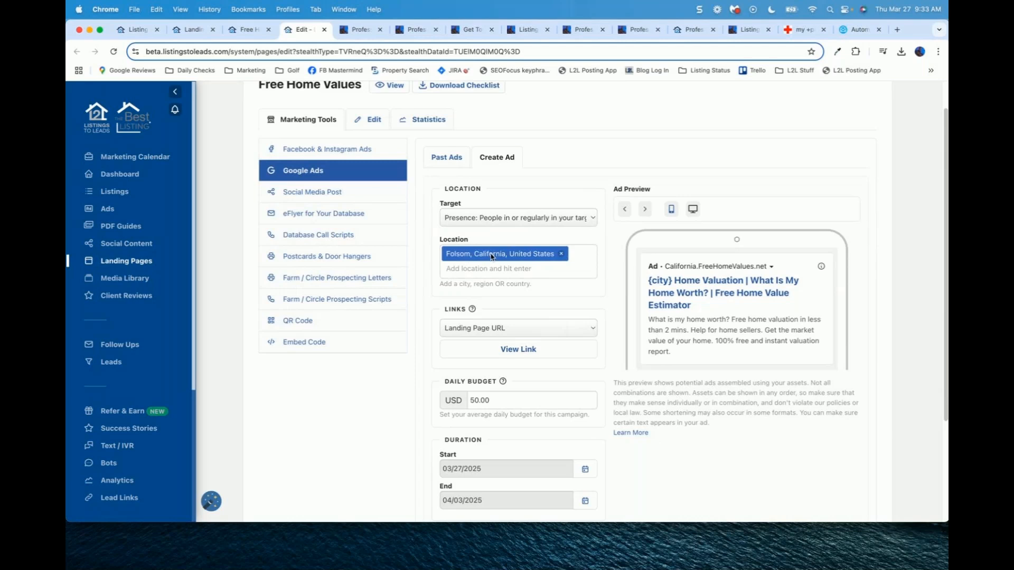
scroll(491, 258, down, 2)
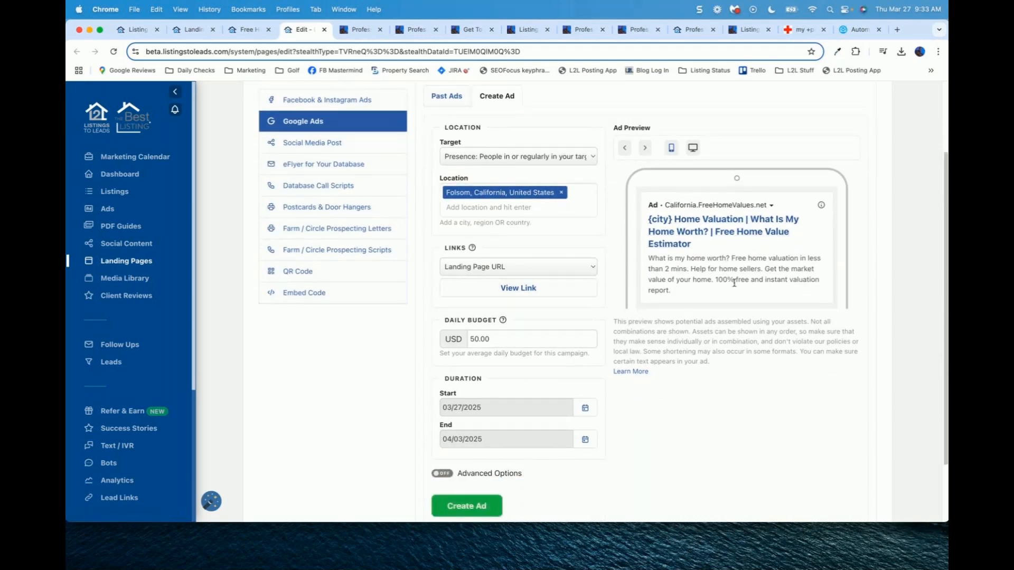
scroll(528, 253, down, 3)
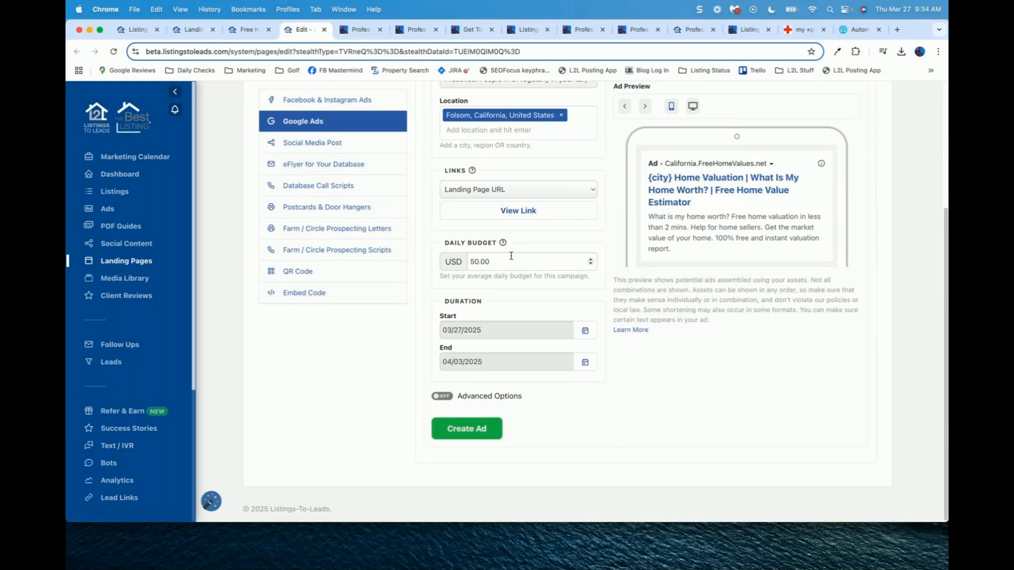
double_click(500, 257)
click(405, 369)
Step: Bring up the Social Media Post tool for the Free Home Values page
scroll(405, 370, up, 1)
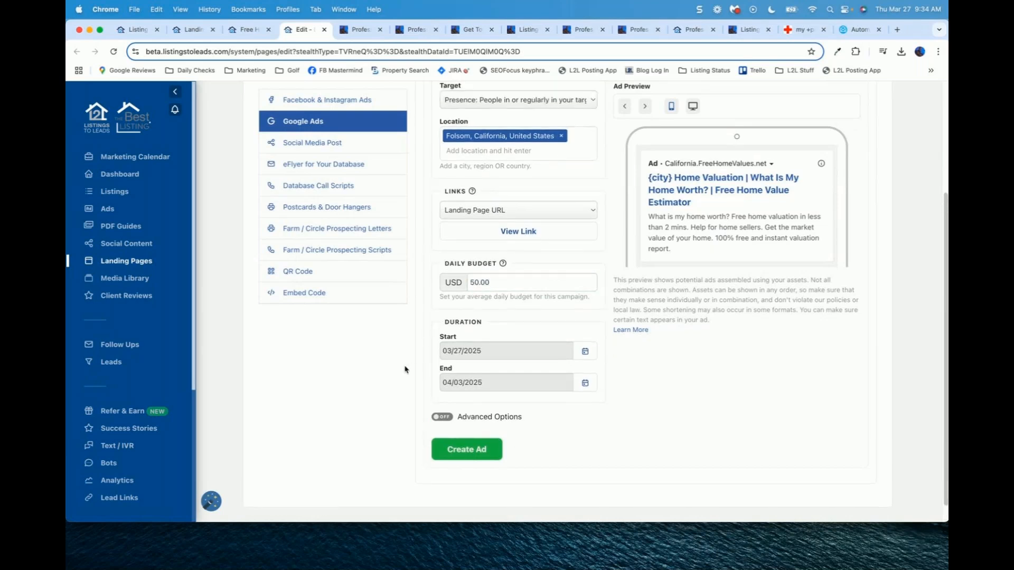
scroll(405, 370, up, 2)
scroll(405, 370, down, 2)
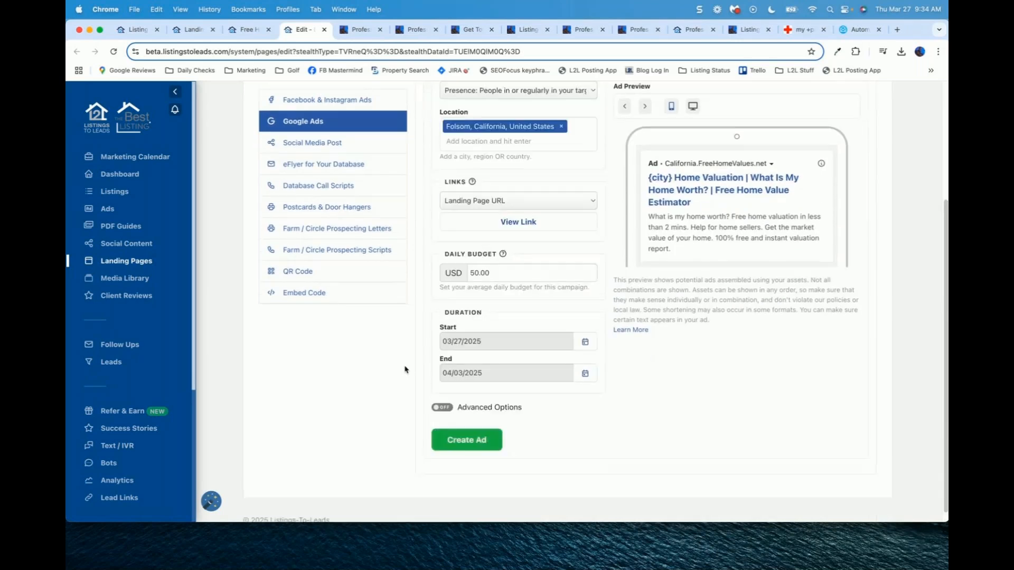
scroll(405, 369, down, 1)
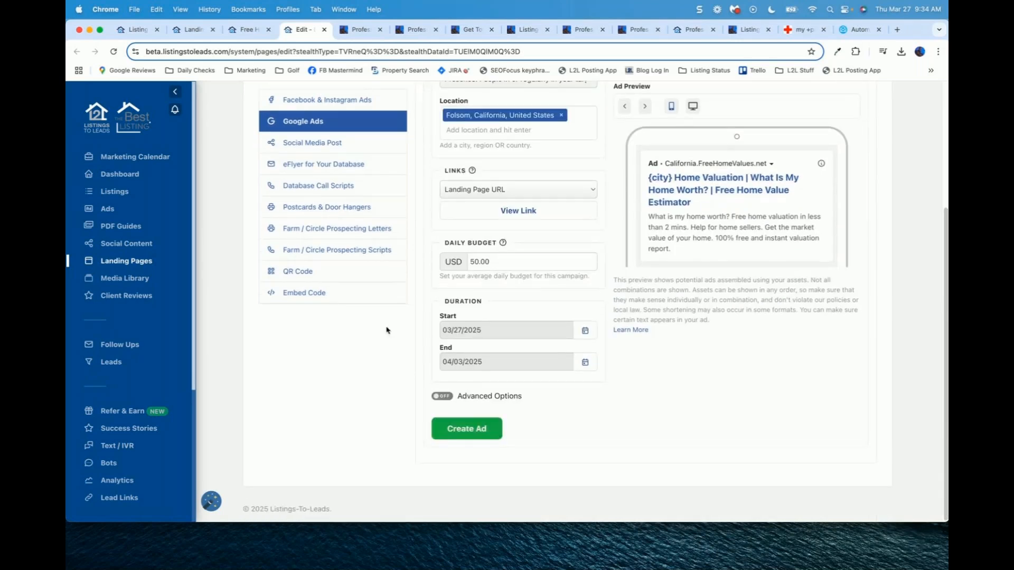
scroll(419, 319, up, 5)
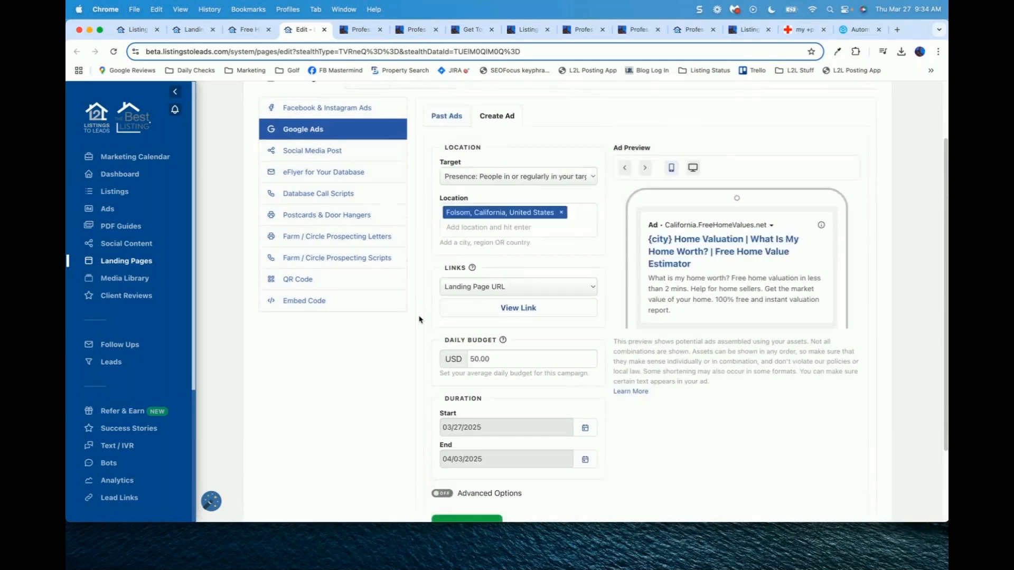
scroll(419, 319, up, 4)
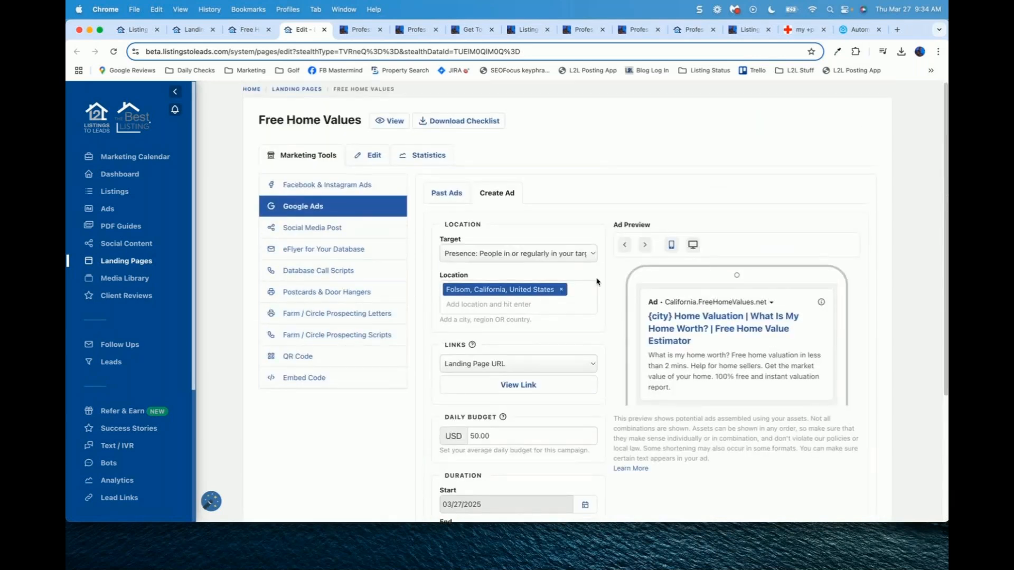
click(311, 234)
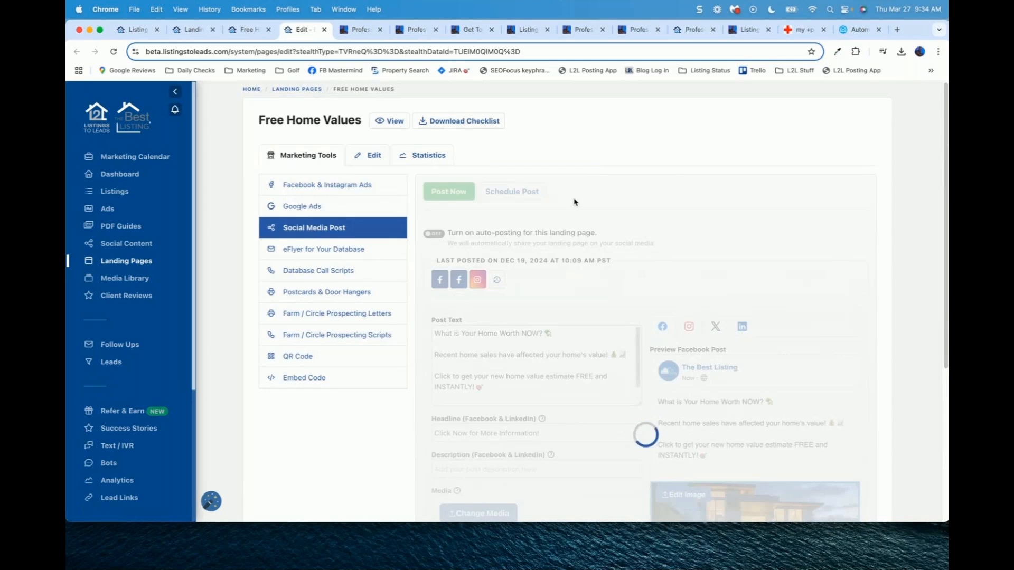
Step: Toggle auto-posting on and back off, reviewing the prefilled post text
scroll(480, 216, down, 2)
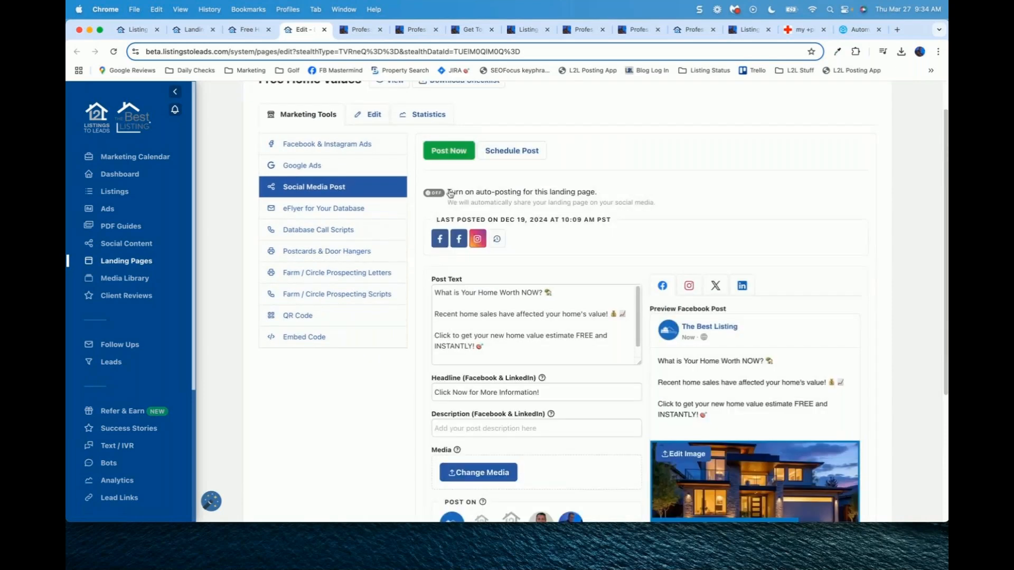
click(436, 194)
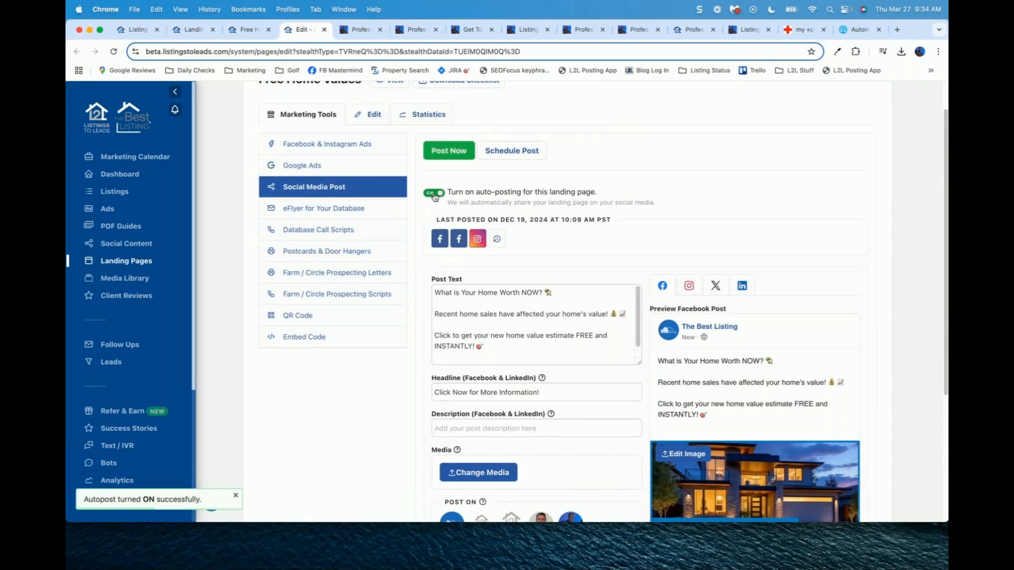
click(434, 195)
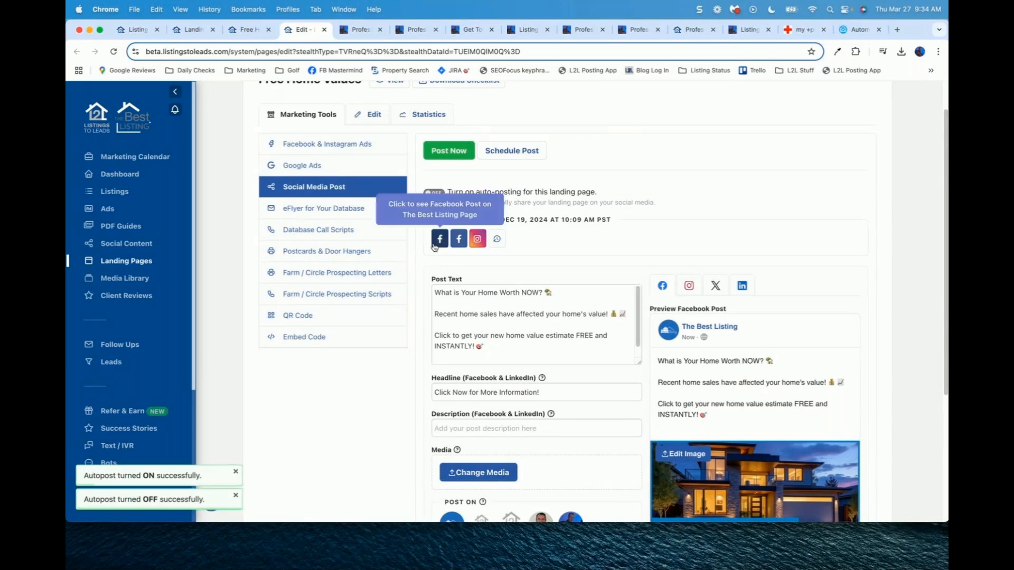
scroll(434, 247, down, 1)
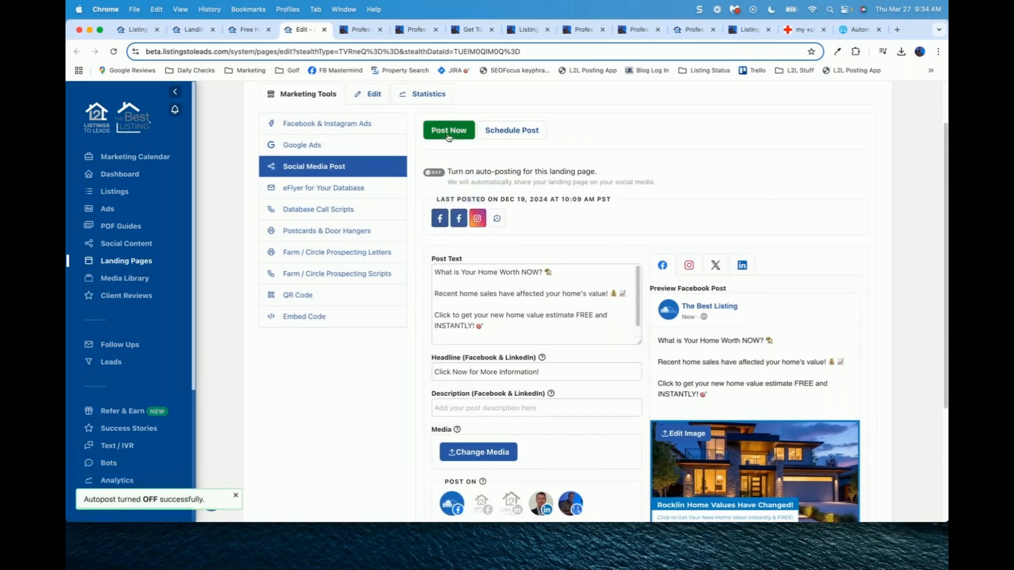
scroll(601, 264, down, 1)
scroll(602, 264, down, 3)
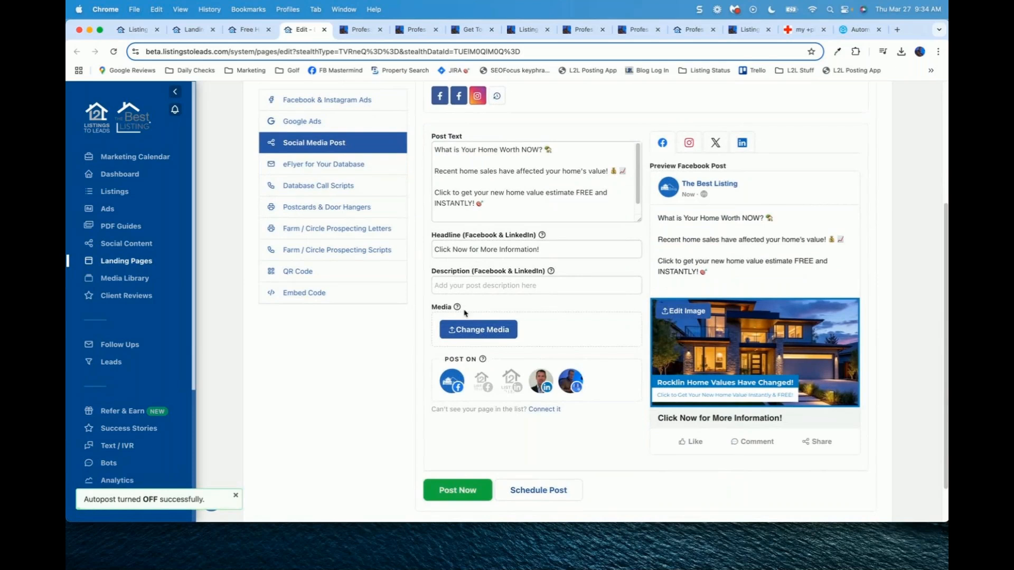
scroll(552, 336, up, 1)
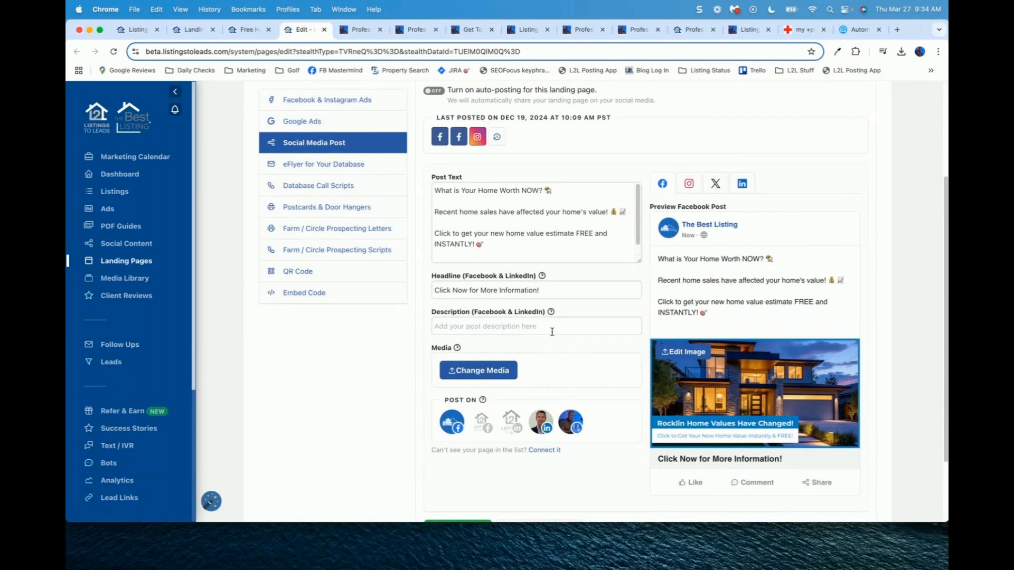
scroll(552, 331, down, 1)
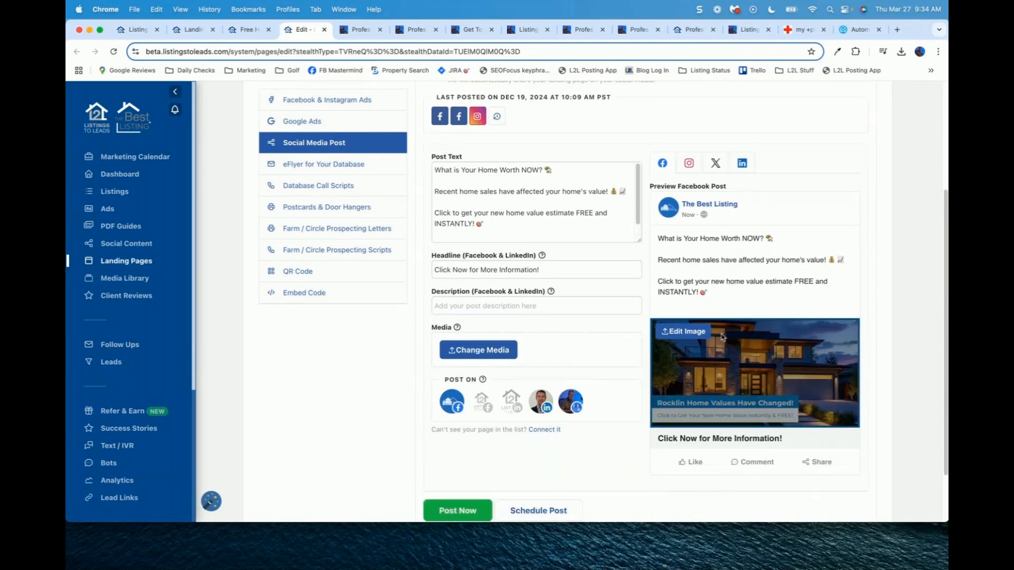
scroll(586, 351, up, 1)
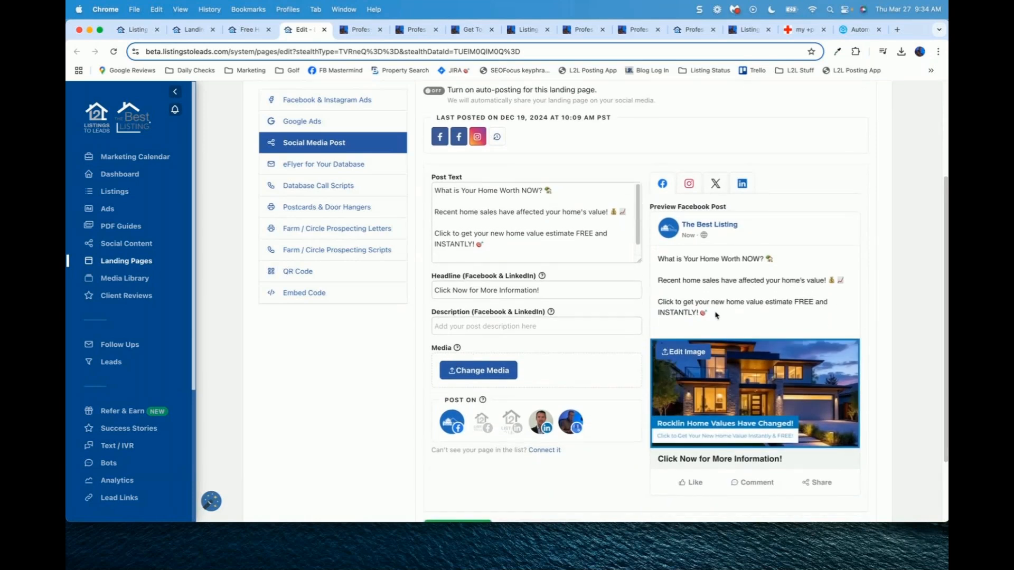
Step: Preview the post for Instagram, X and LinkedIn, then show eFlyer for Your Database
click(688, 184)
click(715, 183)
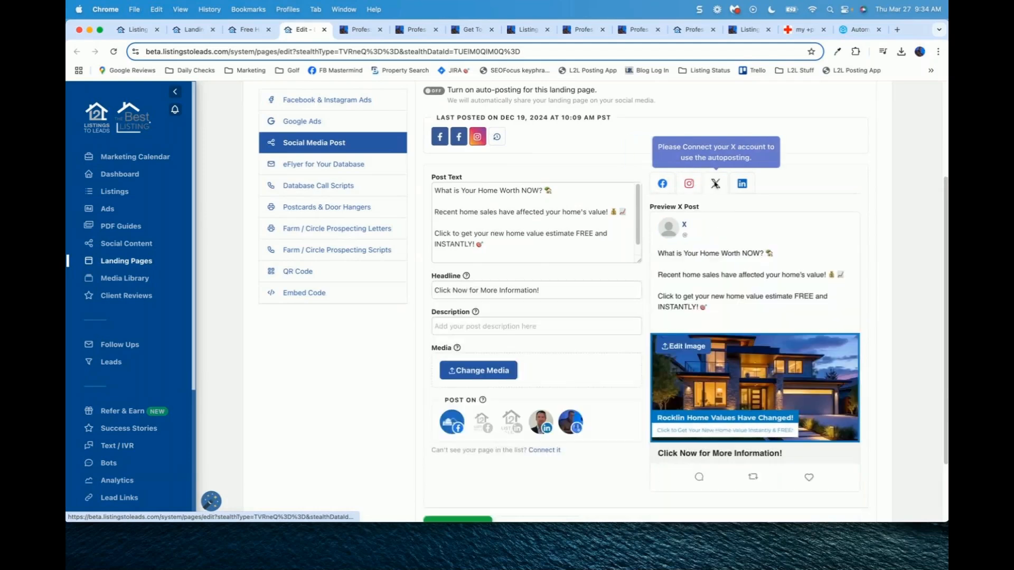
click(742, 183)
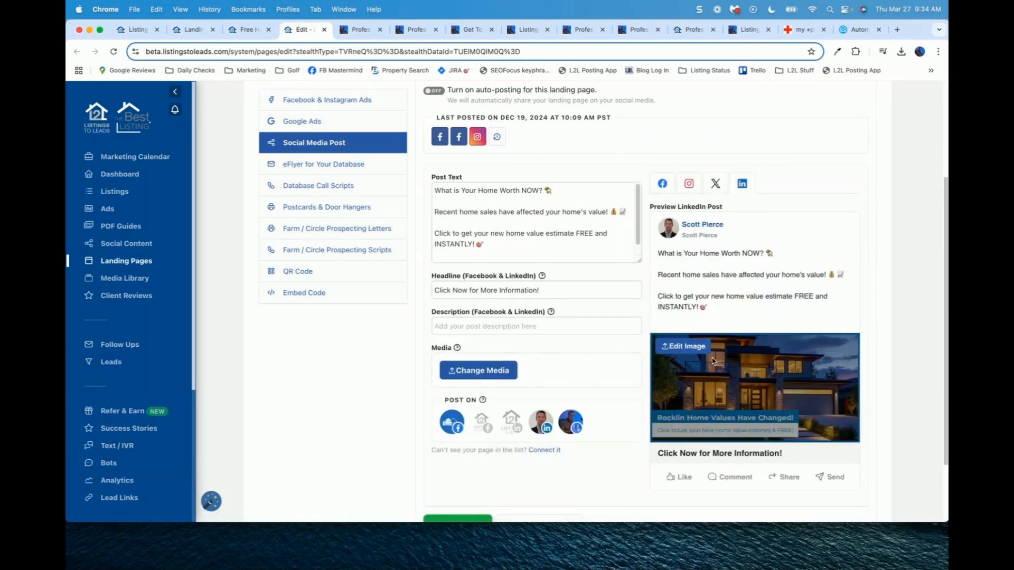
click(327, 172)
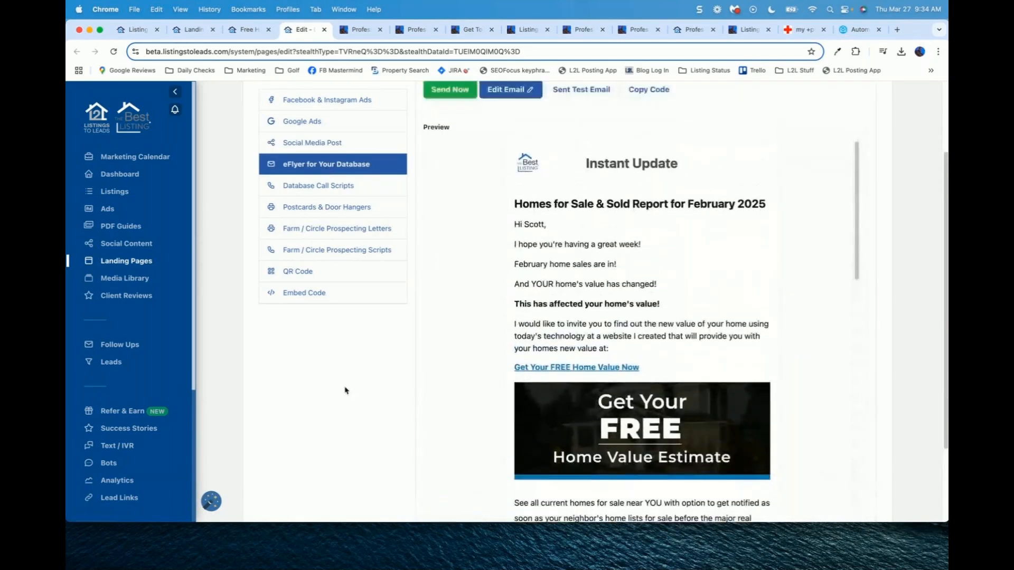
Step: Copy the February 2025 eFlyer email's code and open Follow Ups in a new tab
scroll(345, 390, up, 1)
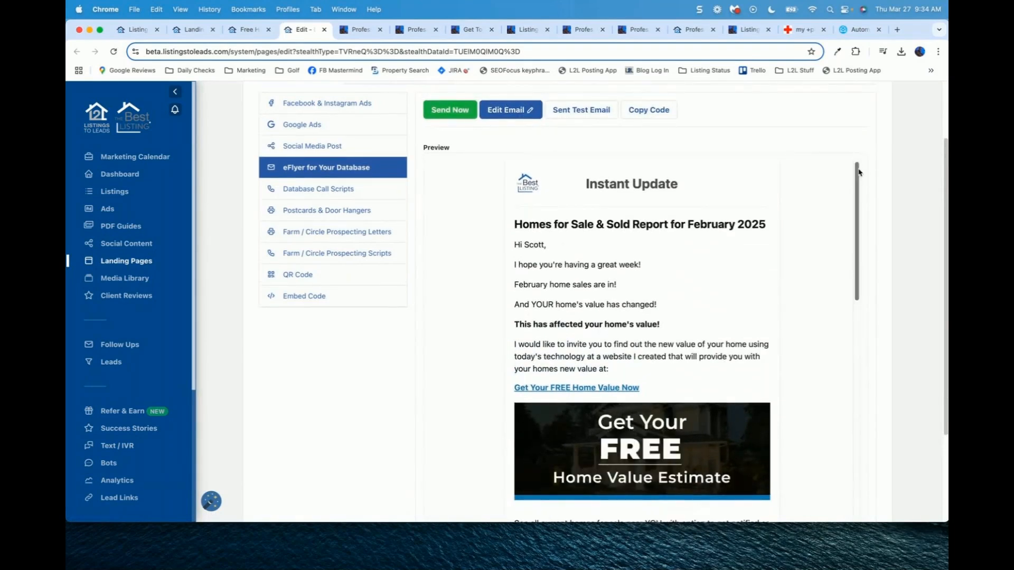
mouse_move(857, 174)
mouse_down()
mouse_move(857, 407)
mouse_move(876, 153)
mouse_up()
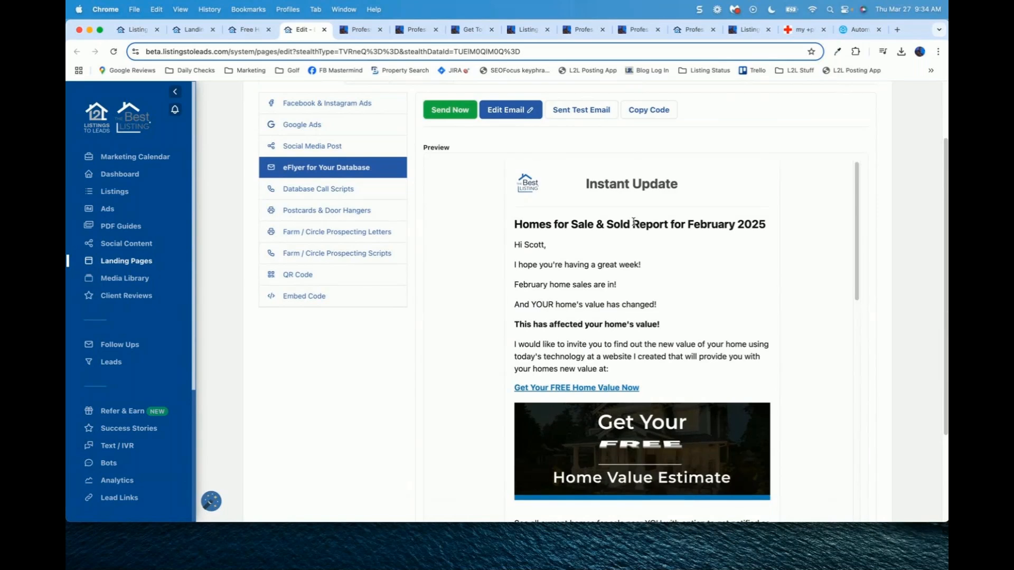
scroll(634, 222, up, 2)
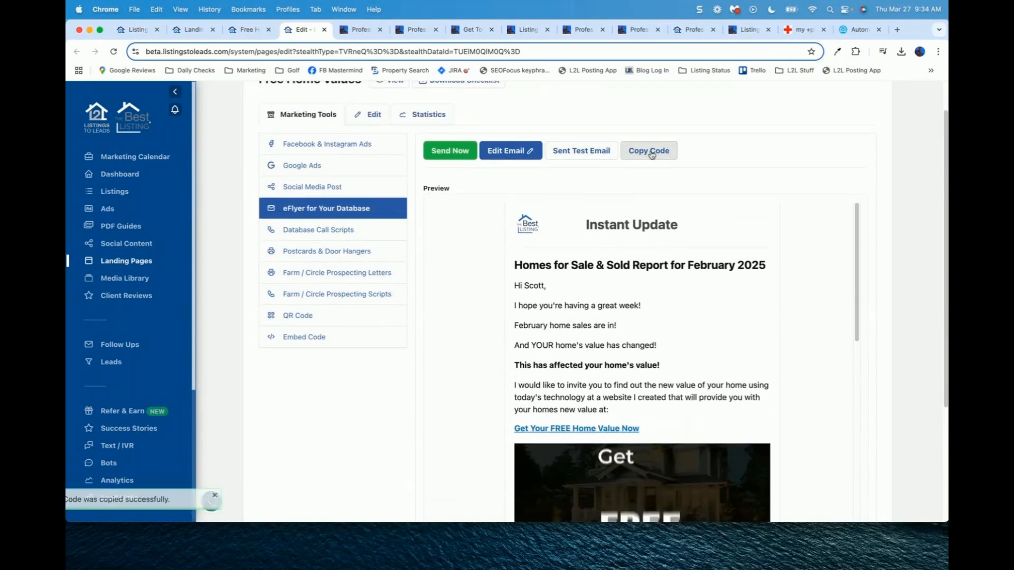
click(649, 152)
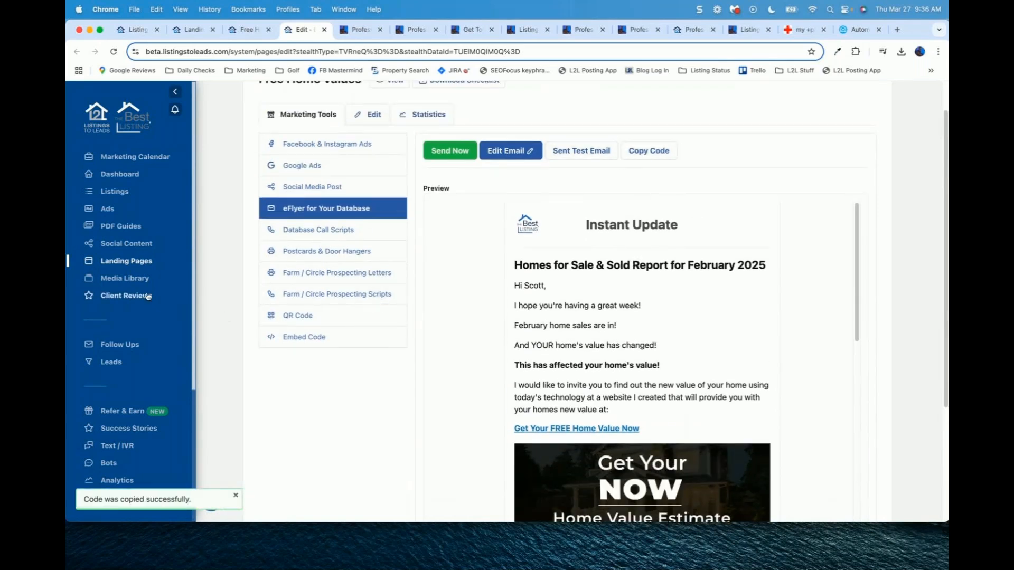
right_click(120, 345)
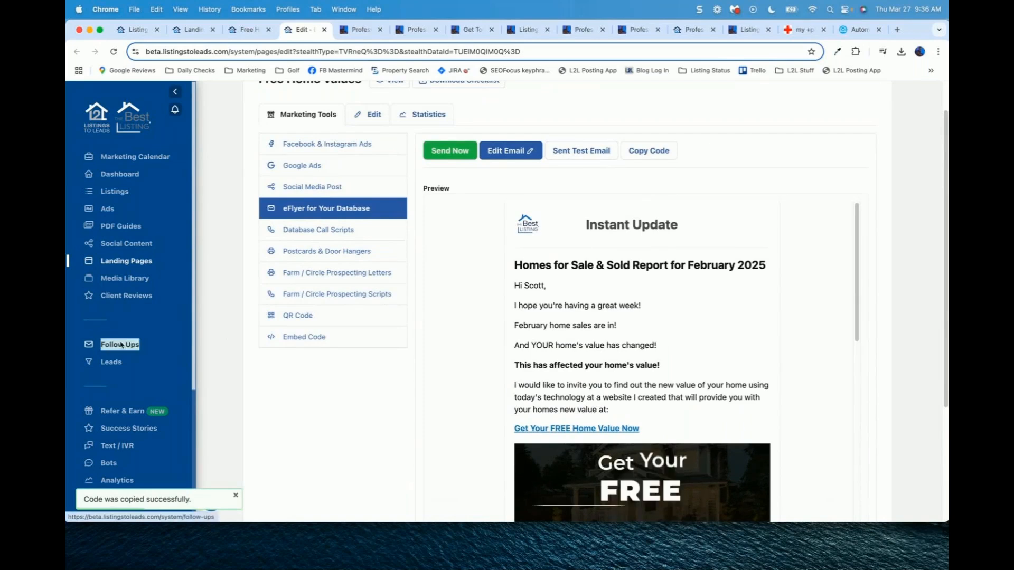
click(138, 346)
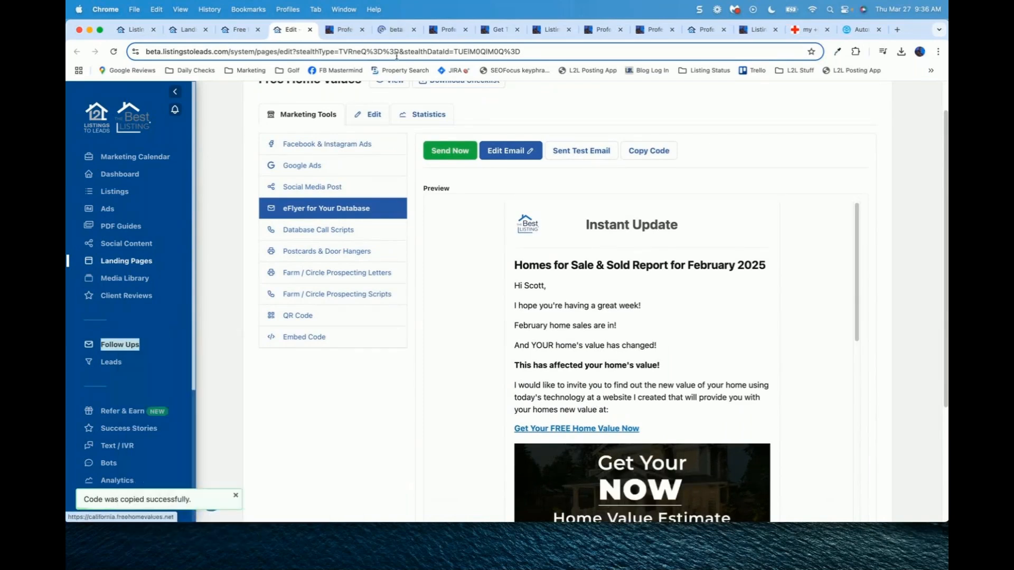
Step: Create an email blast with subject 'Home Value updates for March 2025' and choose the sender address
click(392, 30)
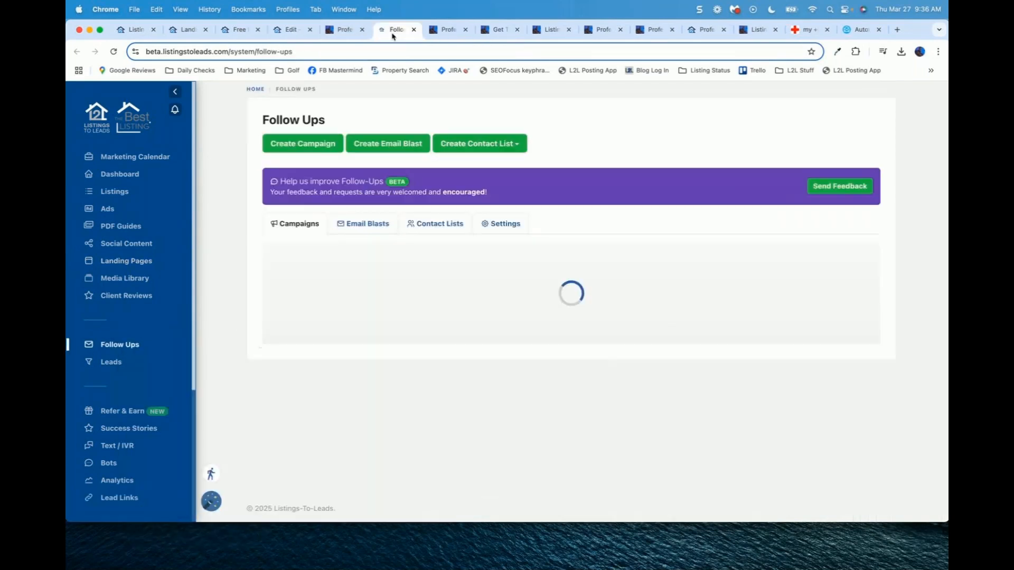
click(388, 143)
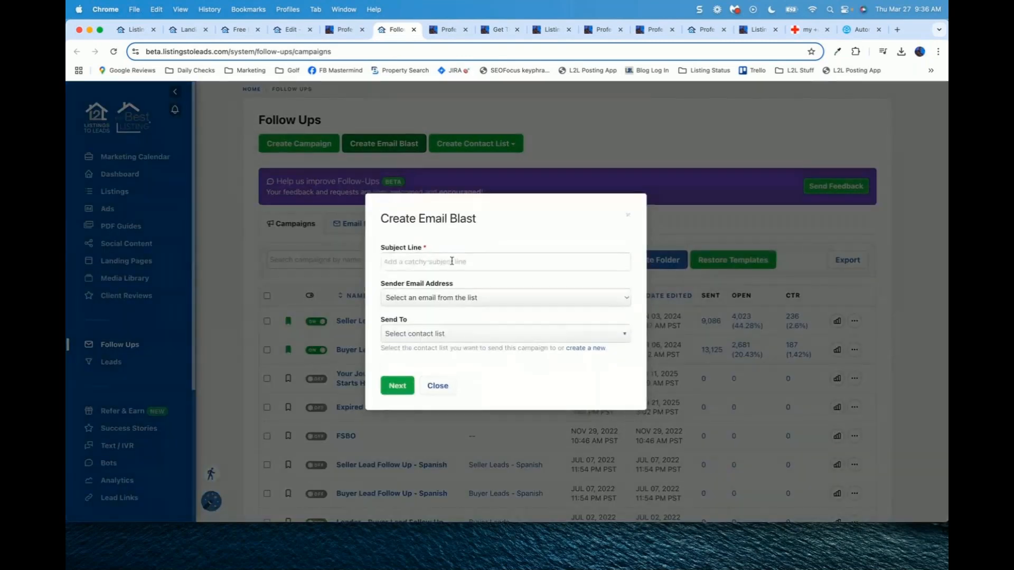
click(473, 261)
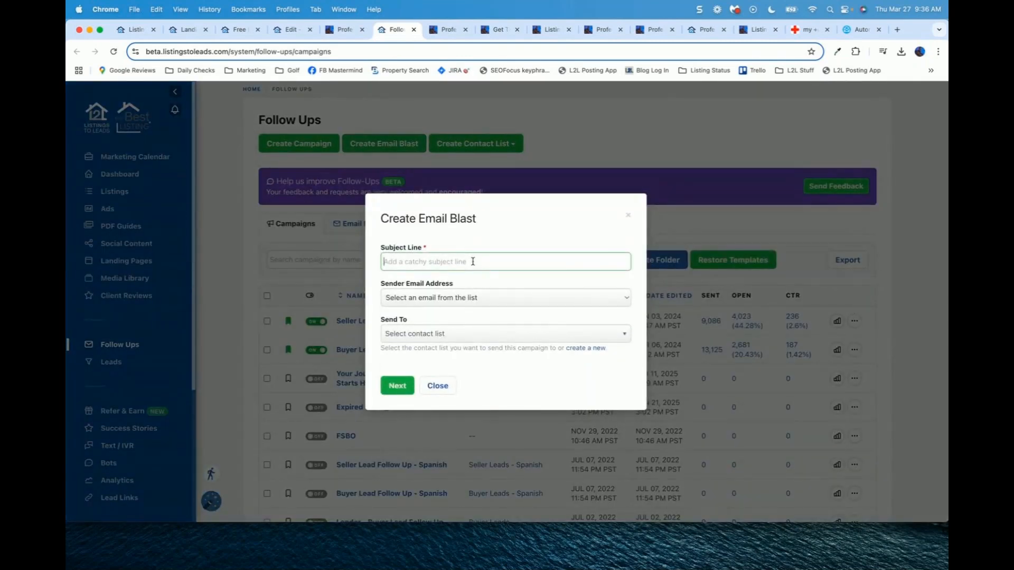
text(Home Value updates for March 2025)
click(490, 297)
click(454, 310)
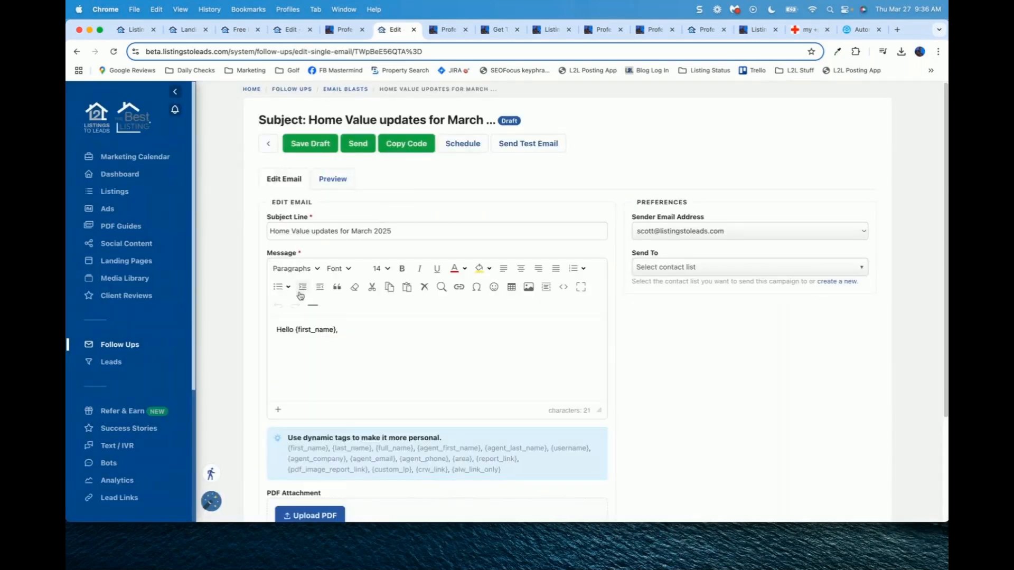
Step: Paste the Instant Update sold-report HTML template below the greeting, then switch to ChatGPT
click(372, 329)
key(Return)
scroll(653, 374, down, 1)
scroll(652, 373, down, 1)
drag(598, 370, 599, 483)
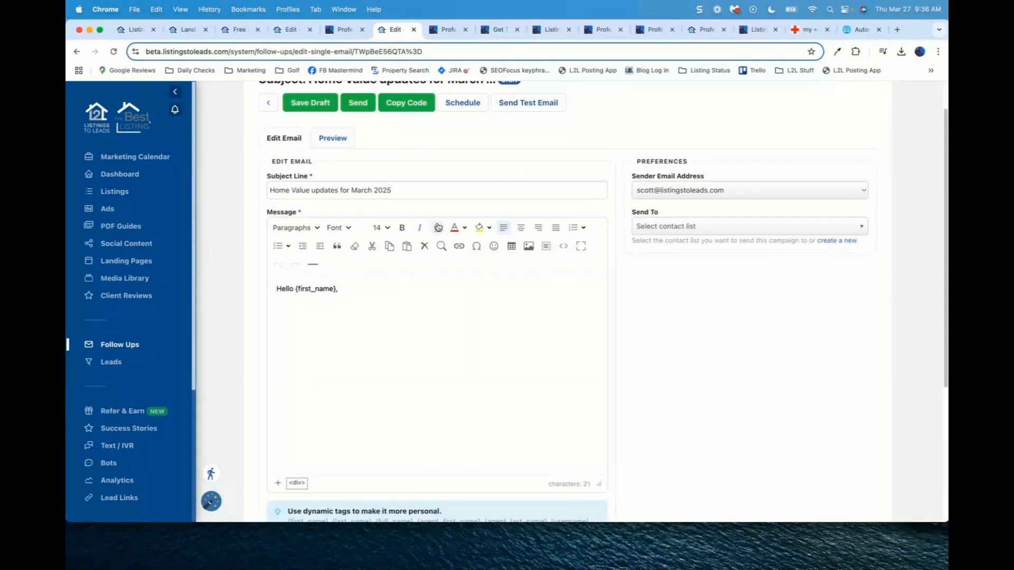
click(563, 247)
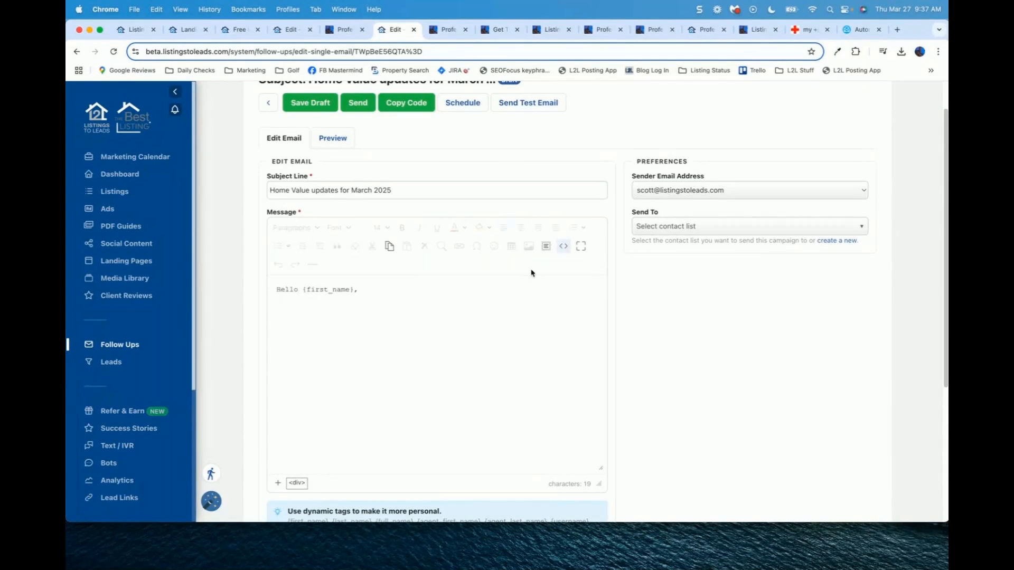
key(super+v)
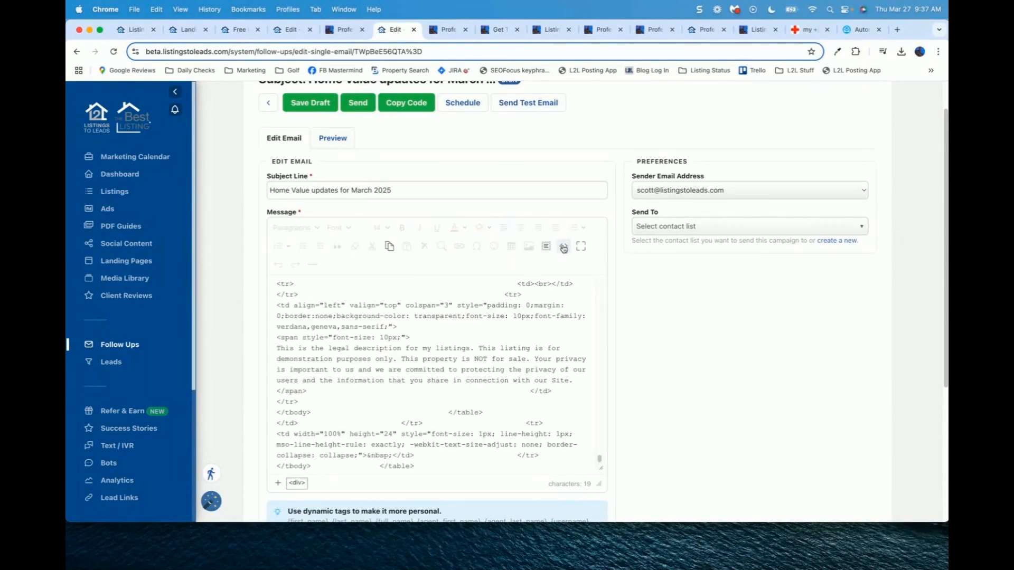
click(564, 247)
drag(606, 300, 610, 266)
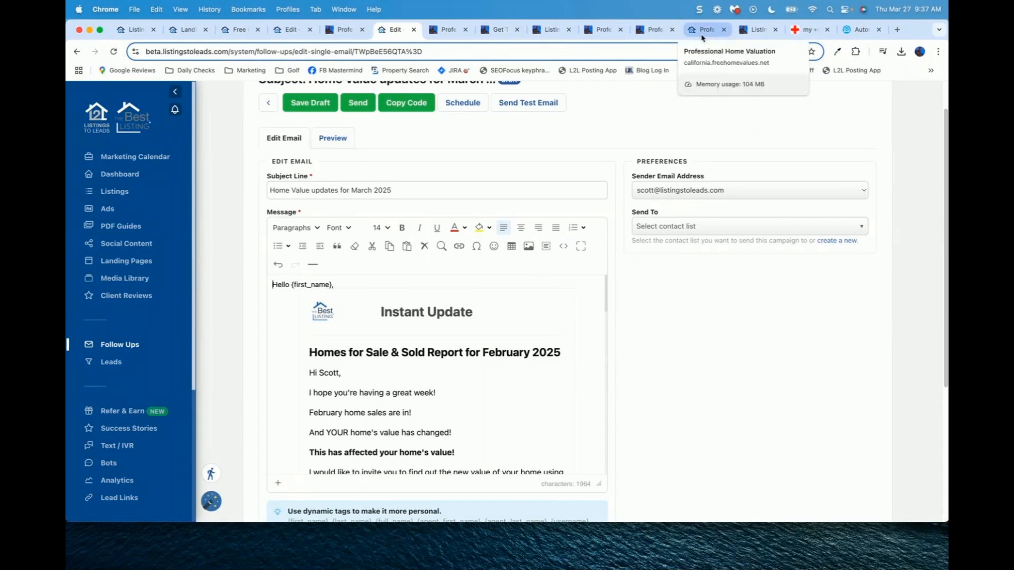
click(734, 10)
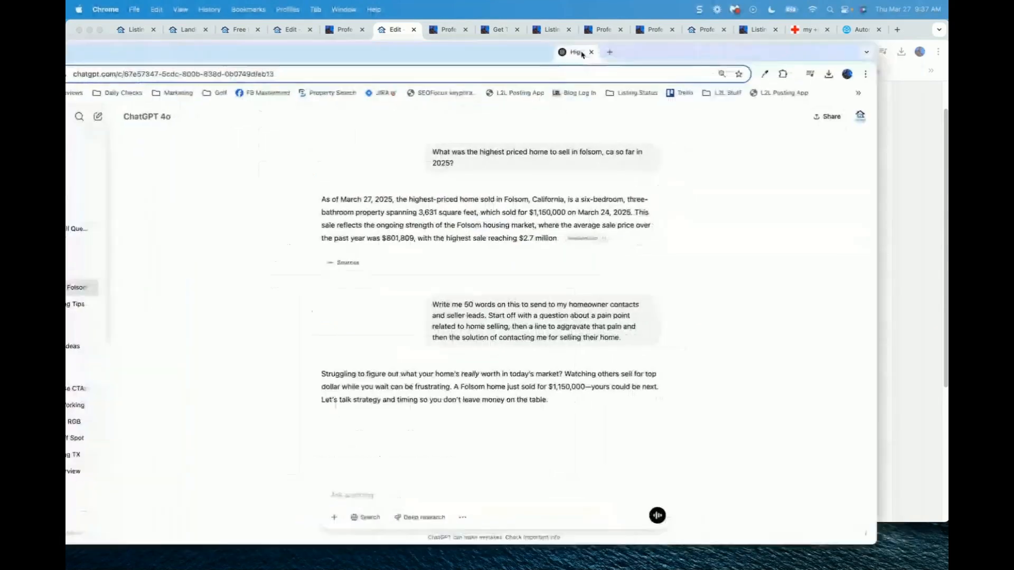
Step: Dock ChatGPT as a browser tab, verify the ownplacer.com sale source, and select the seller pitch
drag(587, 54, 434, 31)
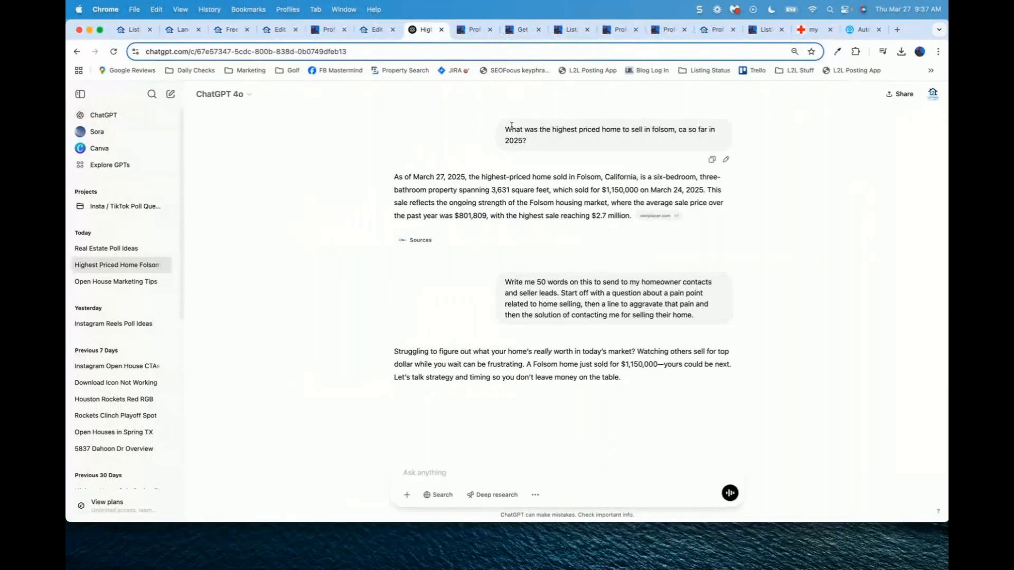
drag(505, 128, 577, 145)
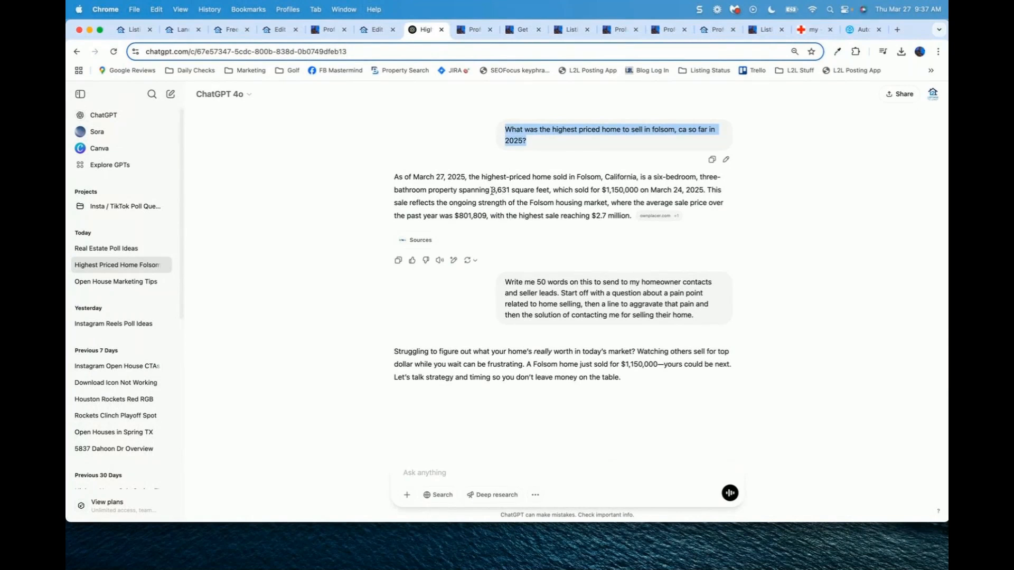
click(657, 217)
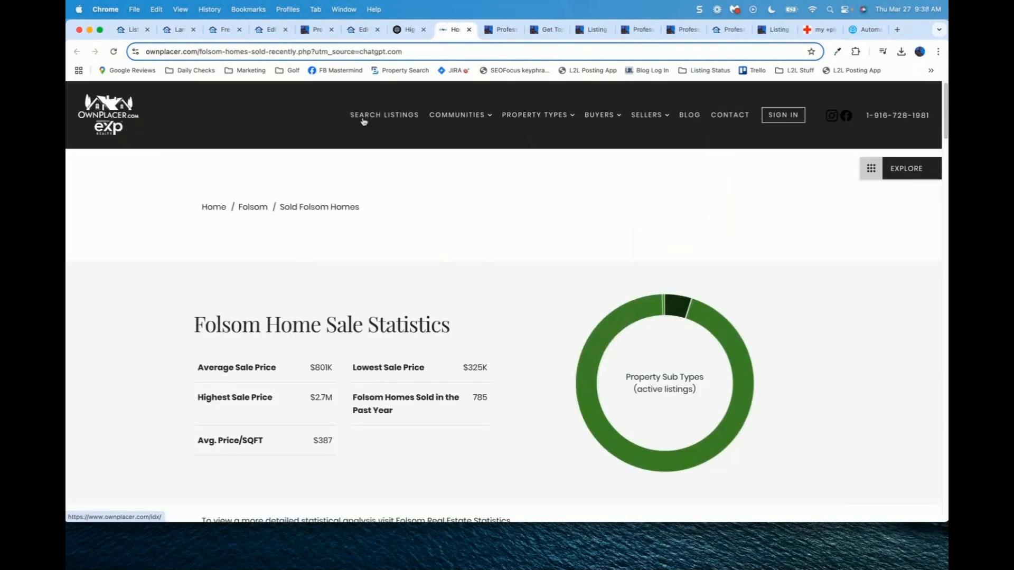
scroll(362, 195, down, 15)
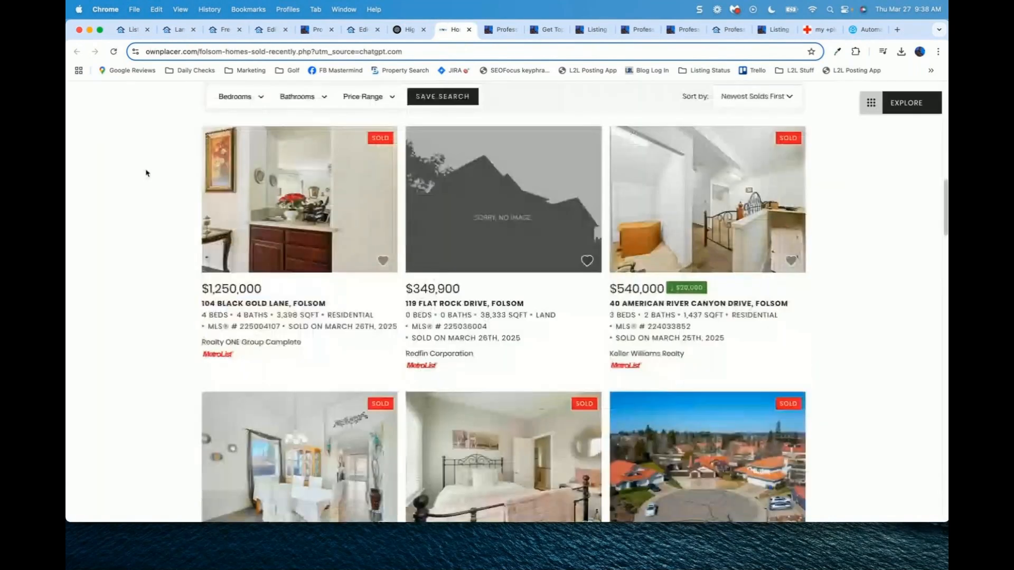
click(469, 29)
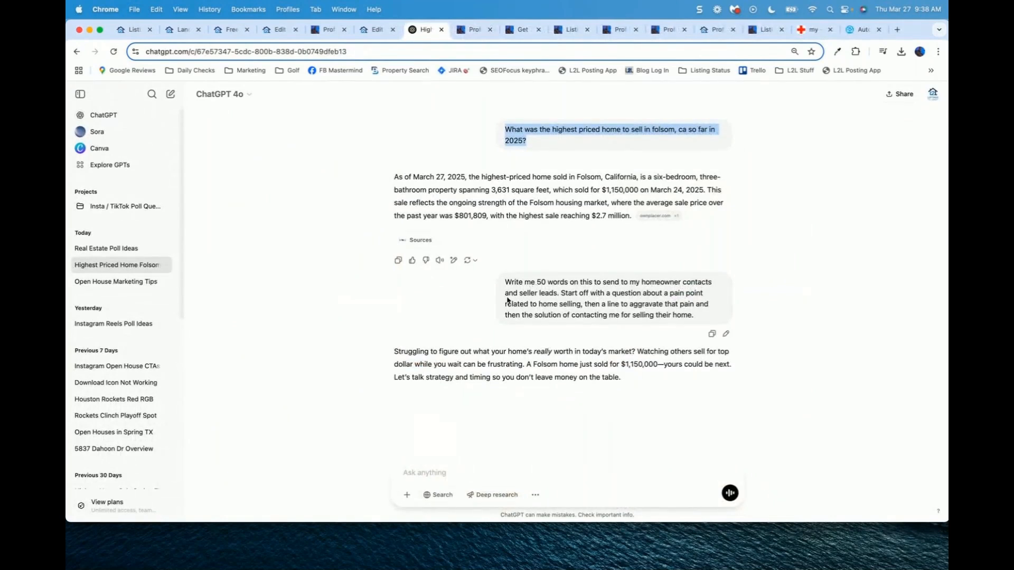
drag(394, 351, 642, 384)
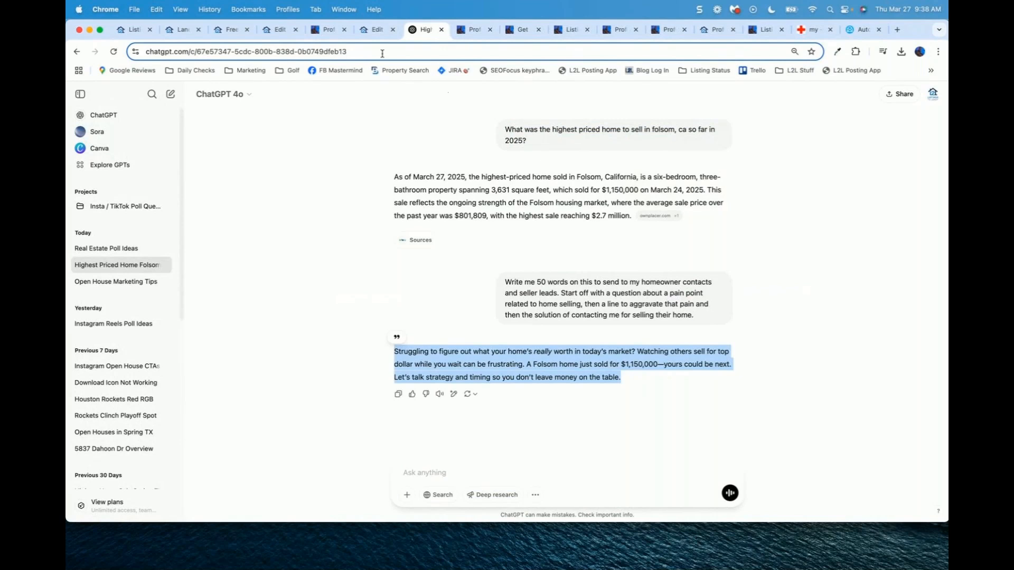
Step: Replace the email's opening paragraphs with the pasted Folsom seller pitch
click(375, 30)
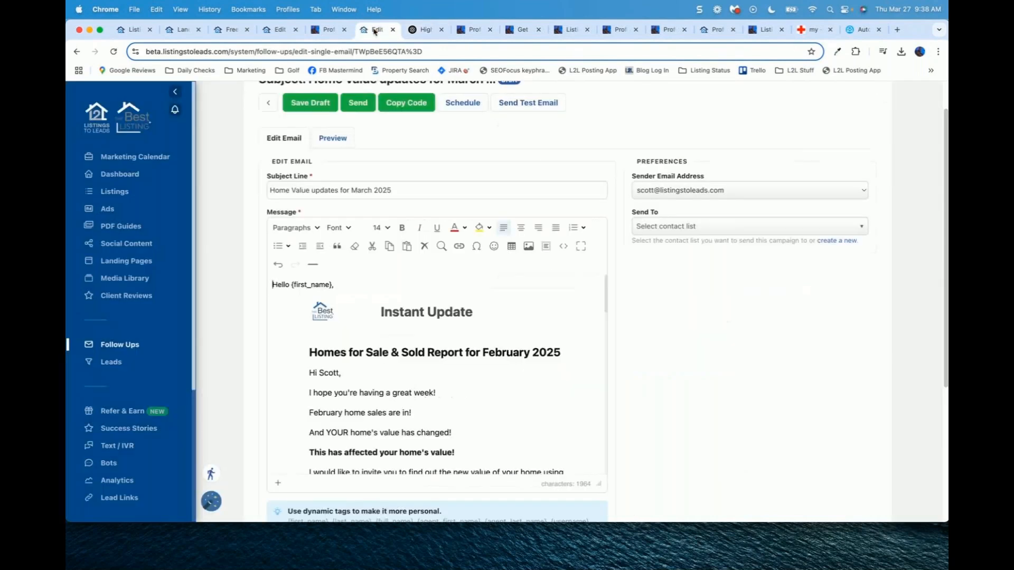
scroll(689, 338, down, 2)
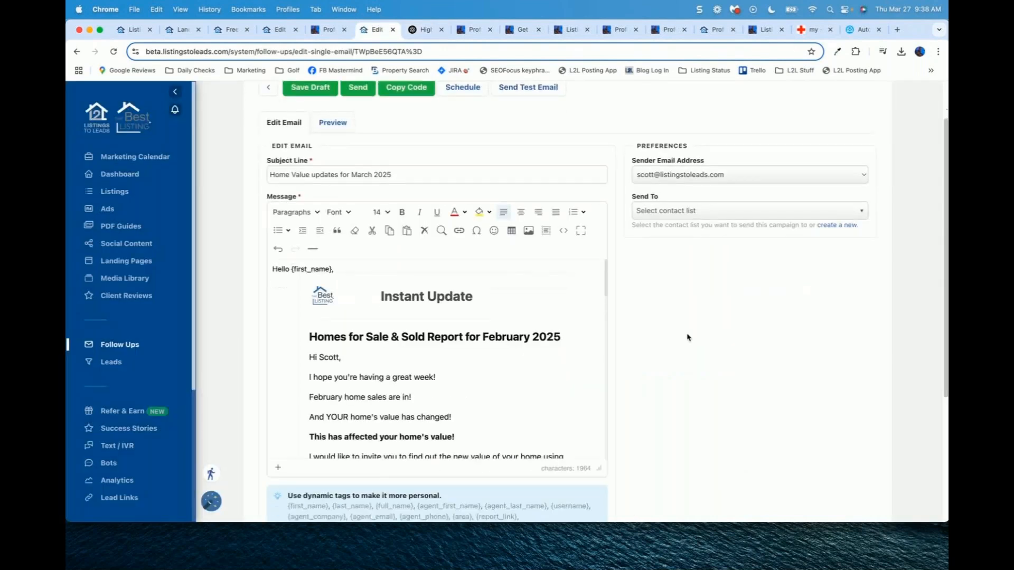
scroll(604, 254, down, 3)
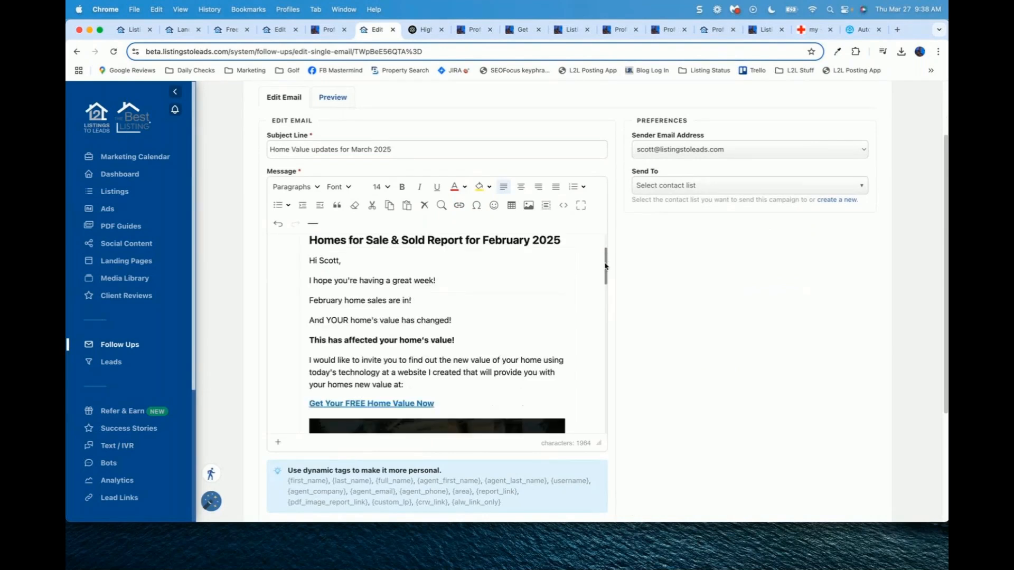
click(330, 269)
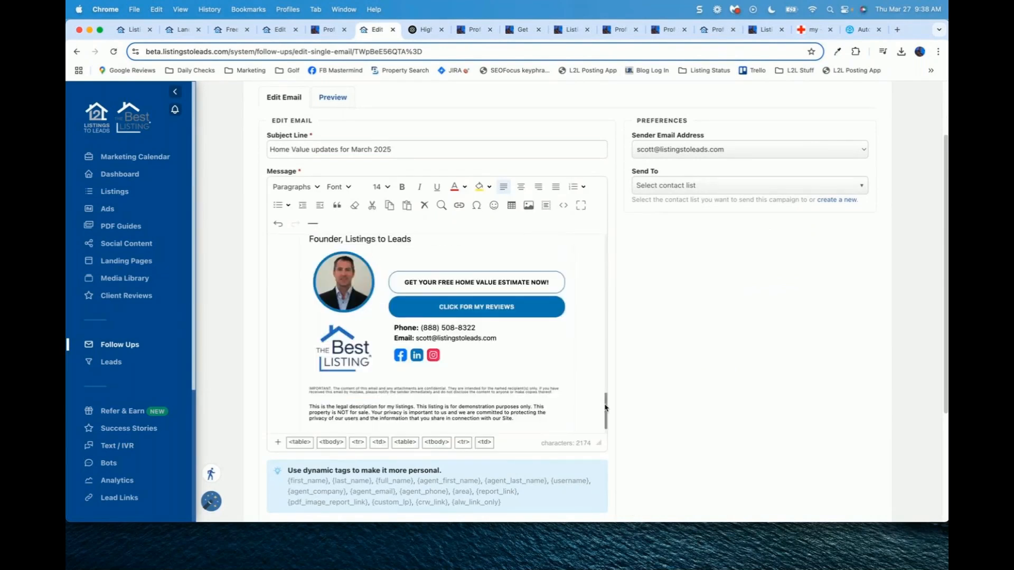
drag(606, 405, 612, 262)
Step: Break the pitch after its question so 'Watching' starts a new line
click(431, 286)
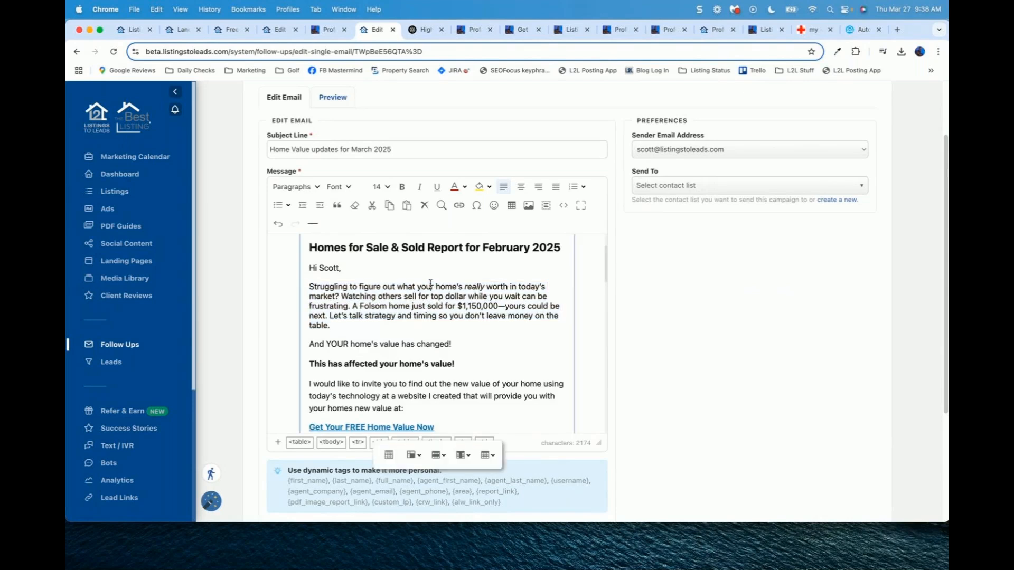
click(347, 296)
key(shift+Return)
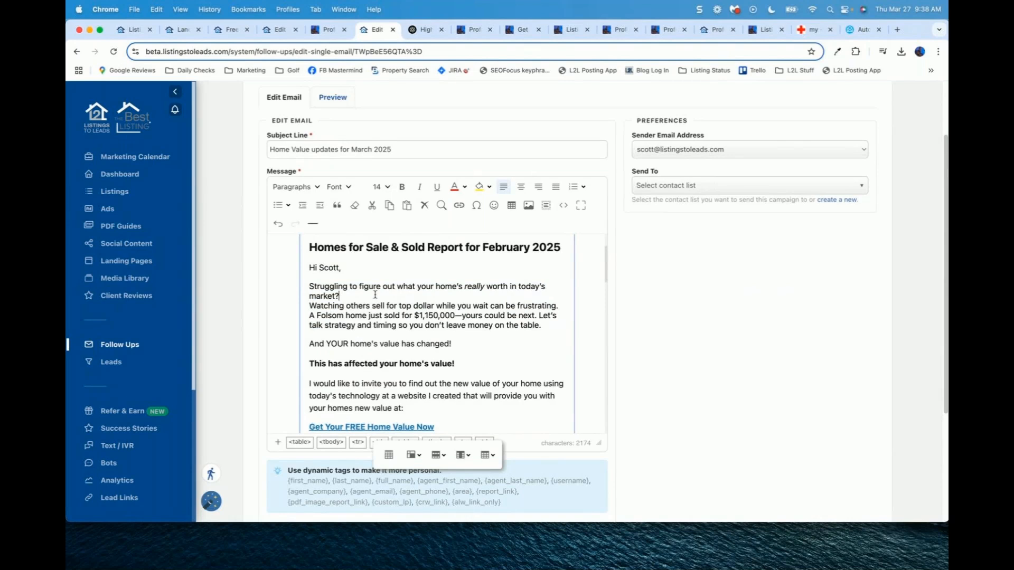
scroll(375, 294, down, 10)
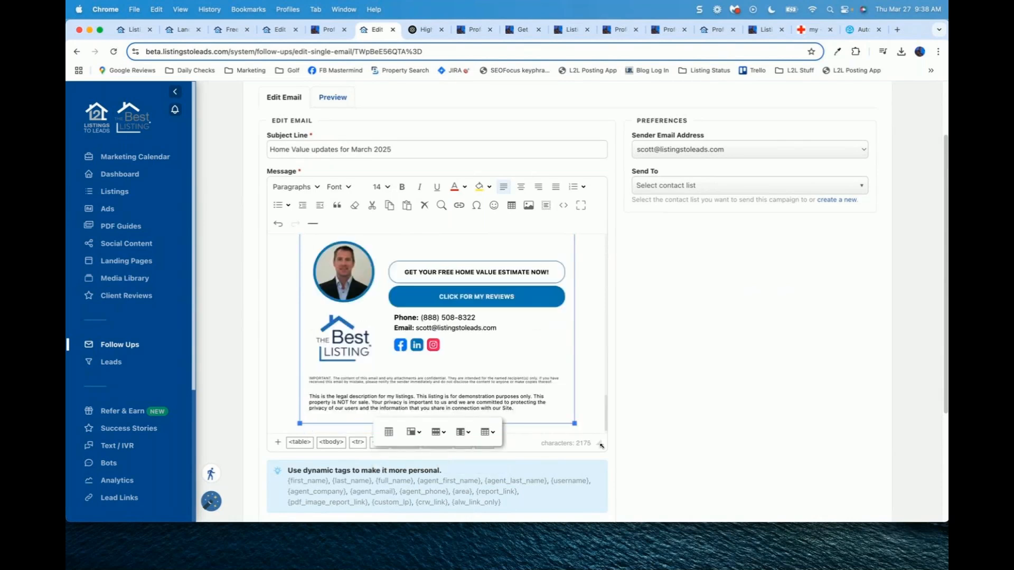
mouse_move(600, 444)
mouse_down()
mouse_move(605, 473)
mouse_move(606, 249)
mouse_up()
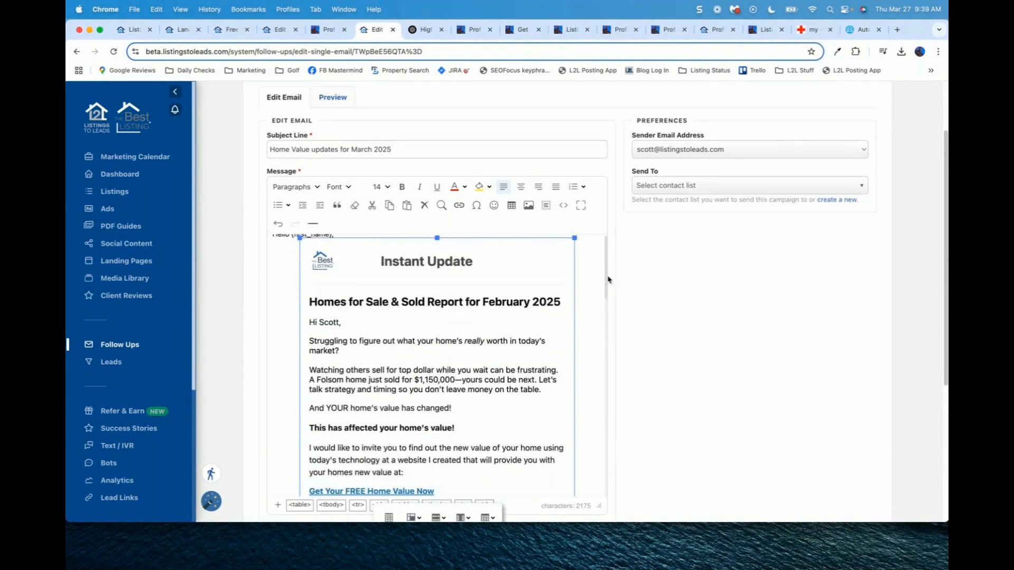
click(588, 272)
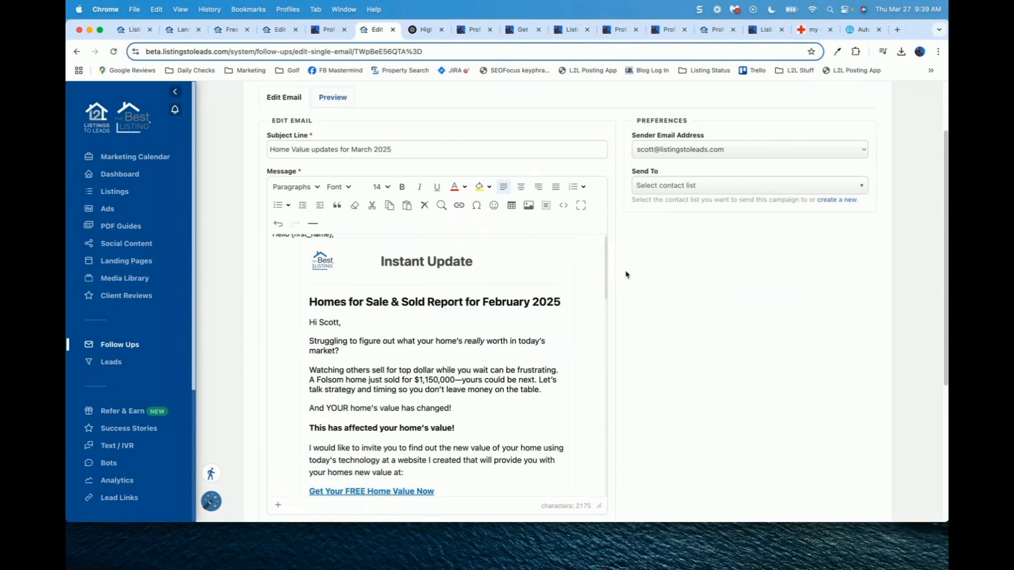
scroll(605, 275, down, 3)
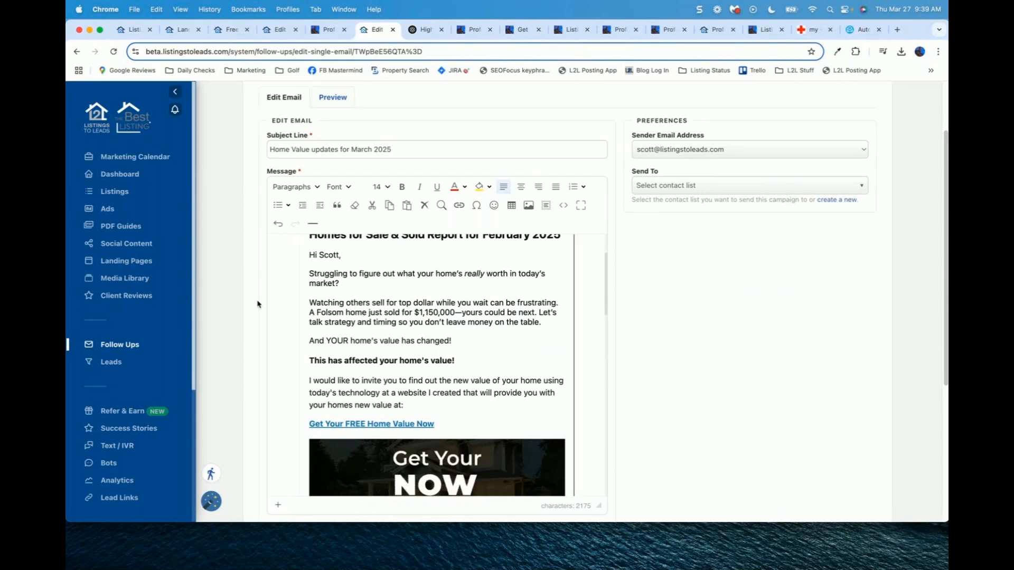
Step: Delete the 'And YOUR home's value has changed!' line and select the subject line text
key(BackSpace)
key(BackSpace)
key(BackSpace)
key(BackSpace)
key(BackSpace)
key(BackSpace)
key(BackSpace)
key(BackSpace)
key(BackSpace)
key(BackSpace)
key(BackSpace)
key(BackSpace)
key(BackSpace)
key(BackSpace)
key(BackSpace)
key(BackSpace)
key(BackSpace)
key(BackSpace)
key(BackSpace)
key(BackSpace)
key(BackSpace)
key(BackSpace)
key(BackSpace)
key(BackSpace)
key(BackSpace)
key(BackSpace)
key(BackSpace)
key(BackSpace)
key(BackSpace)
key(BackSpace)
key(BackSpace)
key(BackSpace)
key(BackSpace)
key(BackSpace)
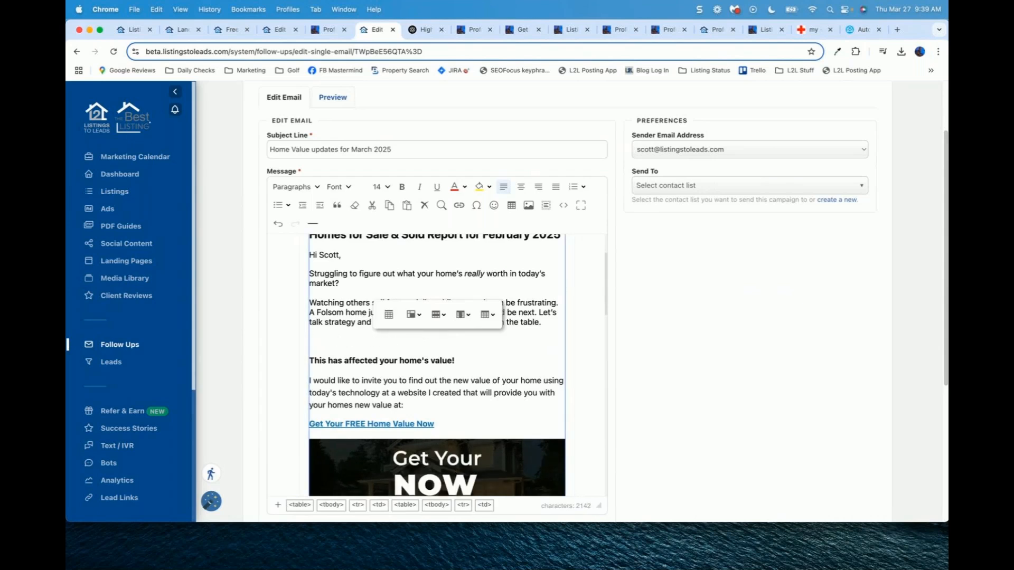
click(459, 361)
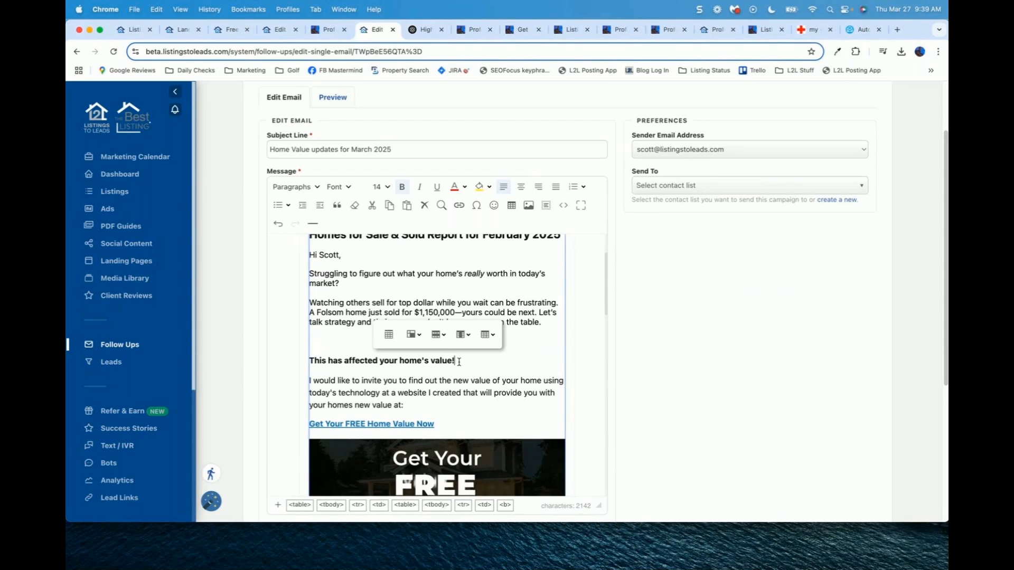
click(312, 311)
scroll(581, 445, down, 15)
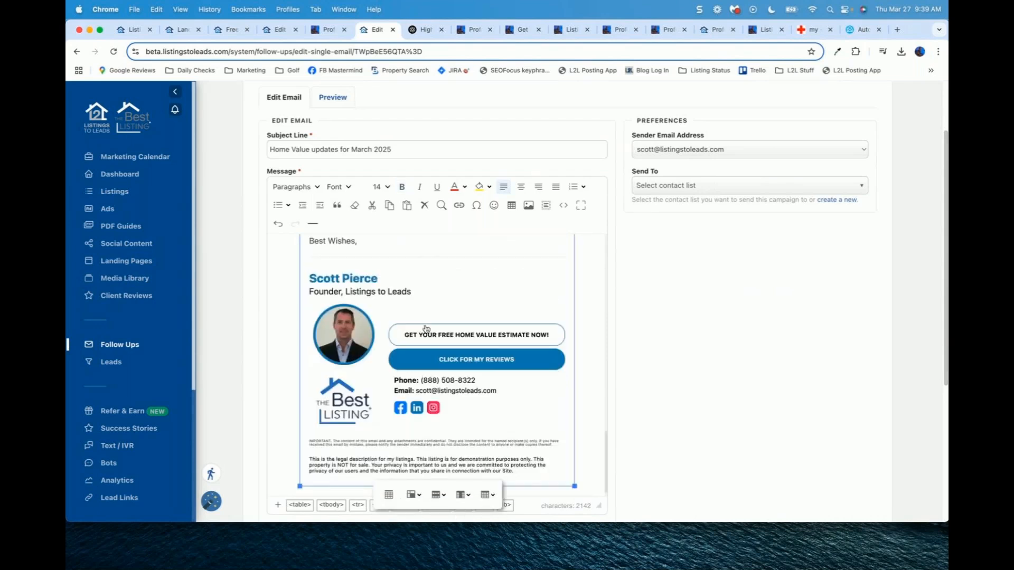
scroll(614, 278, up, 3)
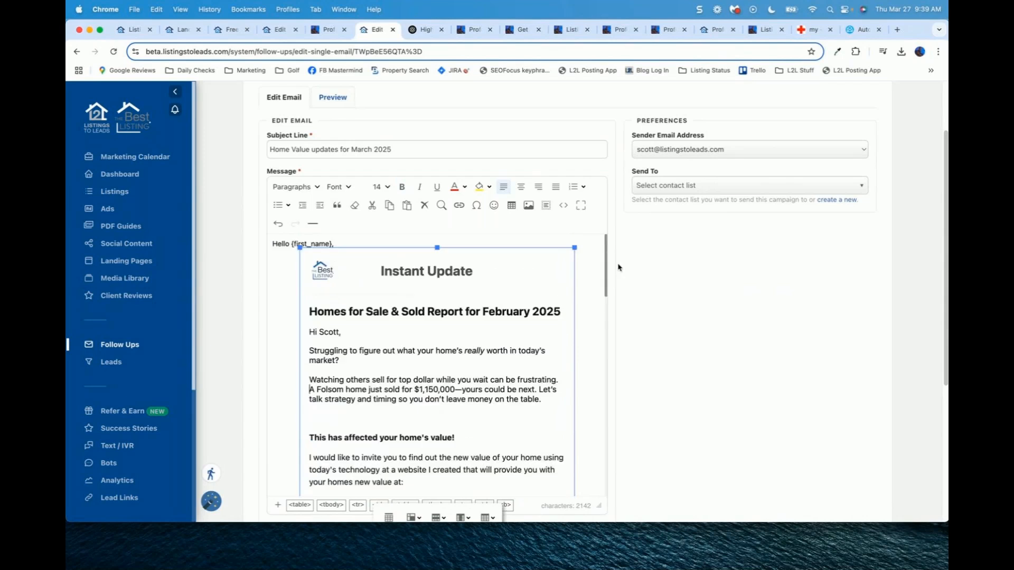
scroll(618, 267, down, 2)
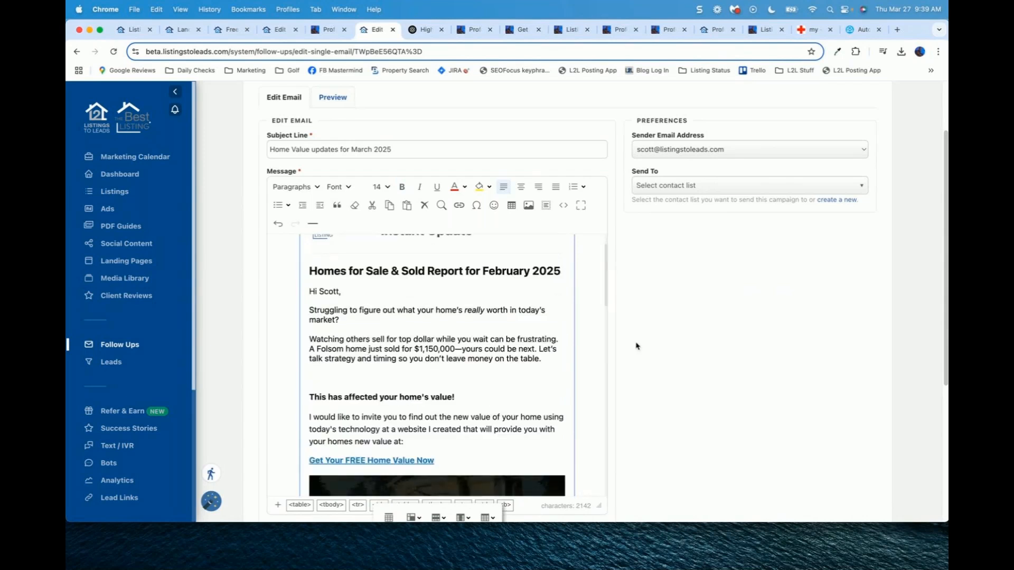
scroll(637, 345, up, 1)
drag(397, 171, 210, 166)
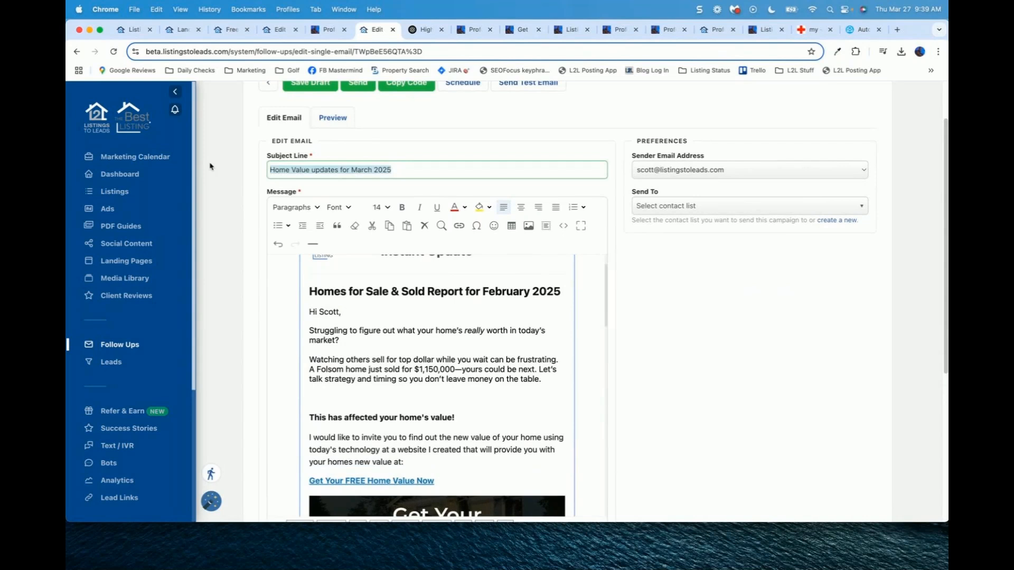
Step: Retype the subject as 'New Record Sales Price for 2025! Is Your Home Next?'
text(New Recore)
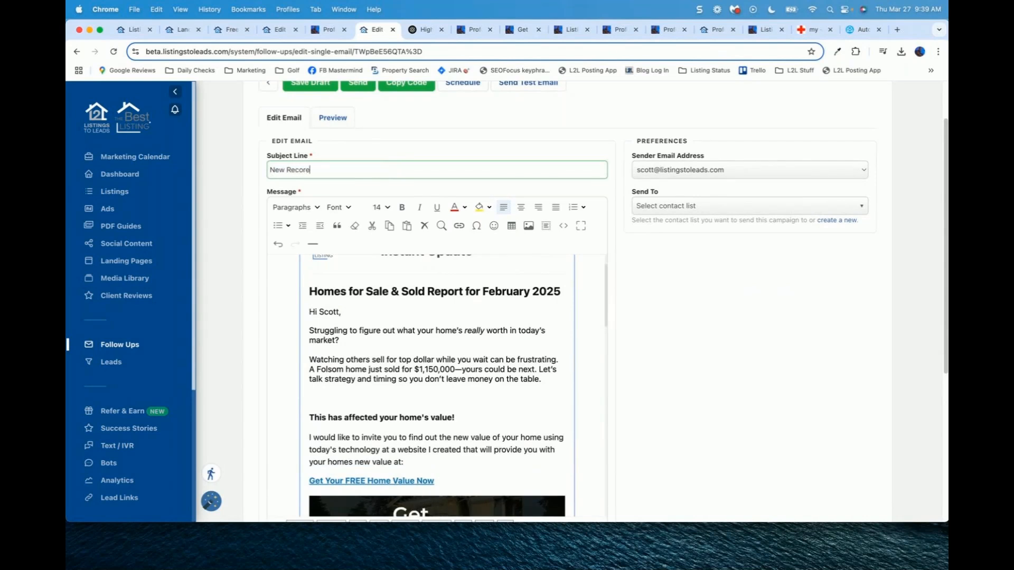
text(d Sale s Pri)
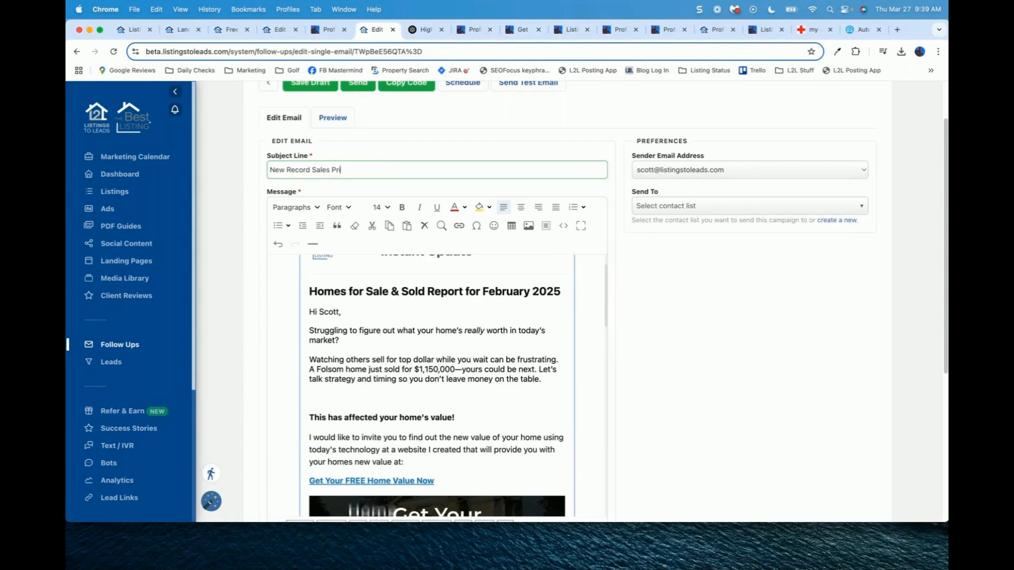
text(ce for 2025! Is Yours Next?)
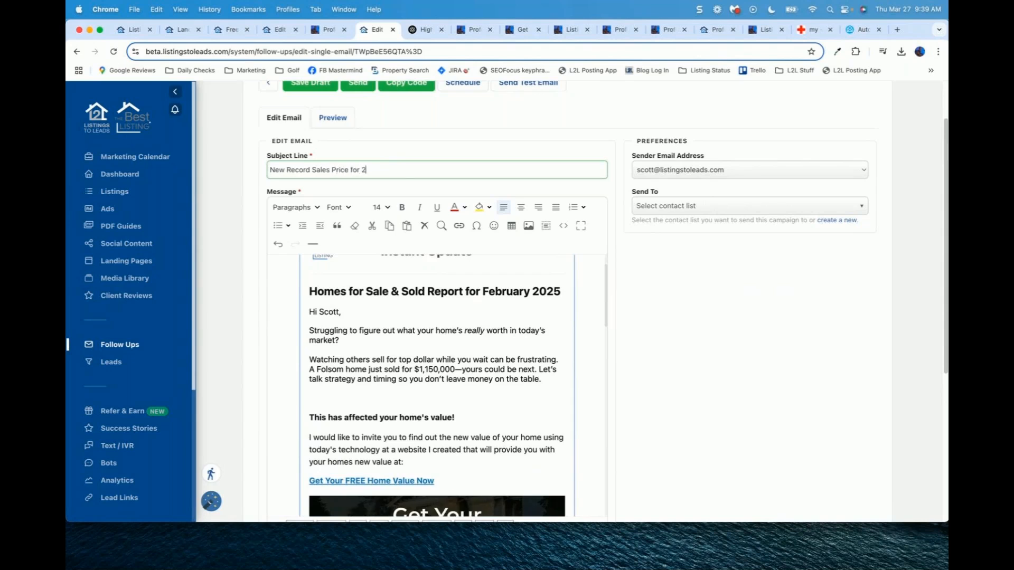
key(BackSpace)
key(BackSpace)
text(Home)
drag(350, 169, 382, 169)
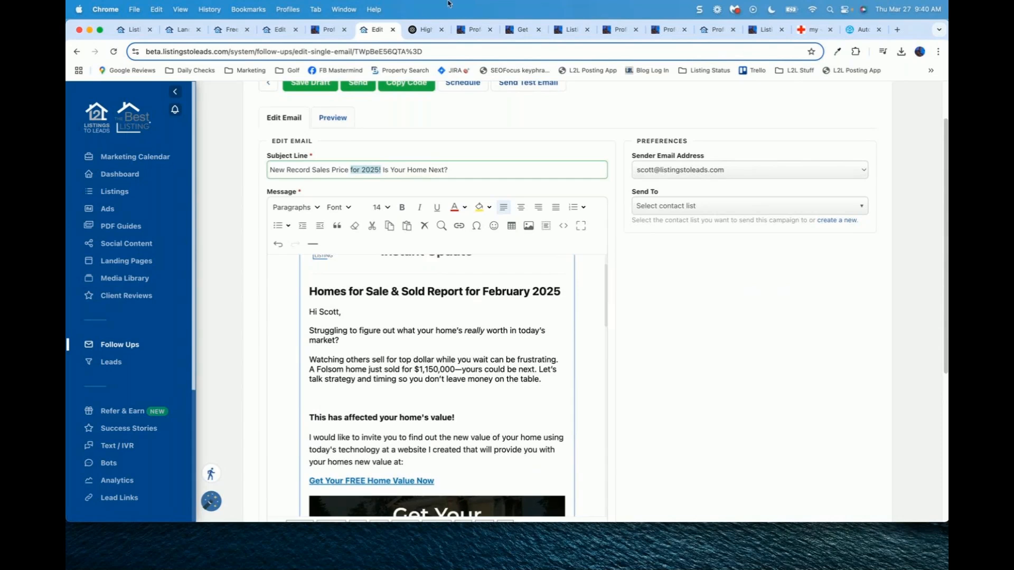
Step: Show the Free Home Values Database Call Scripts, briefly rechecking the follow-up email editor
click(283, 32)
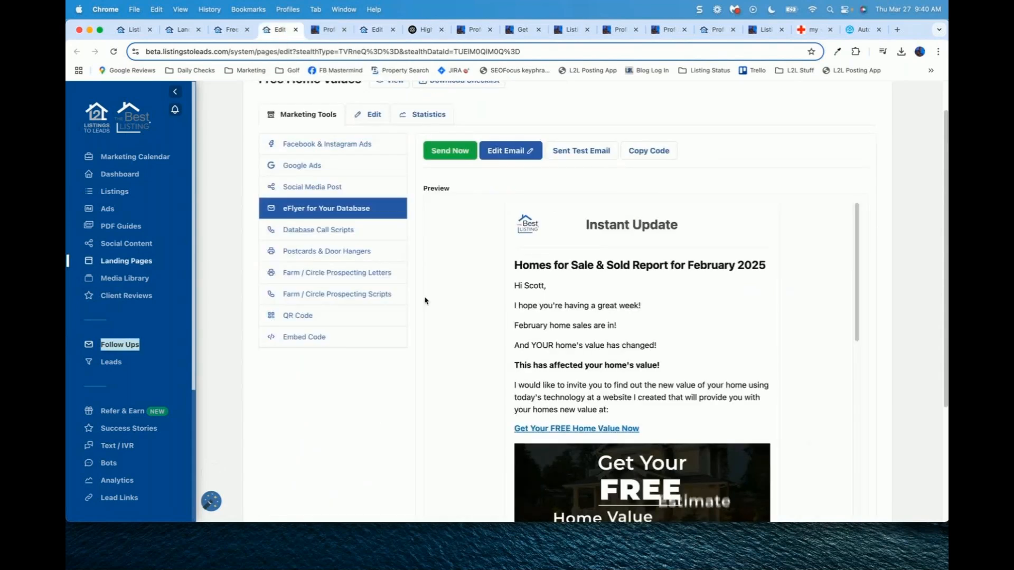
click(321, 231)
click(426, 424)
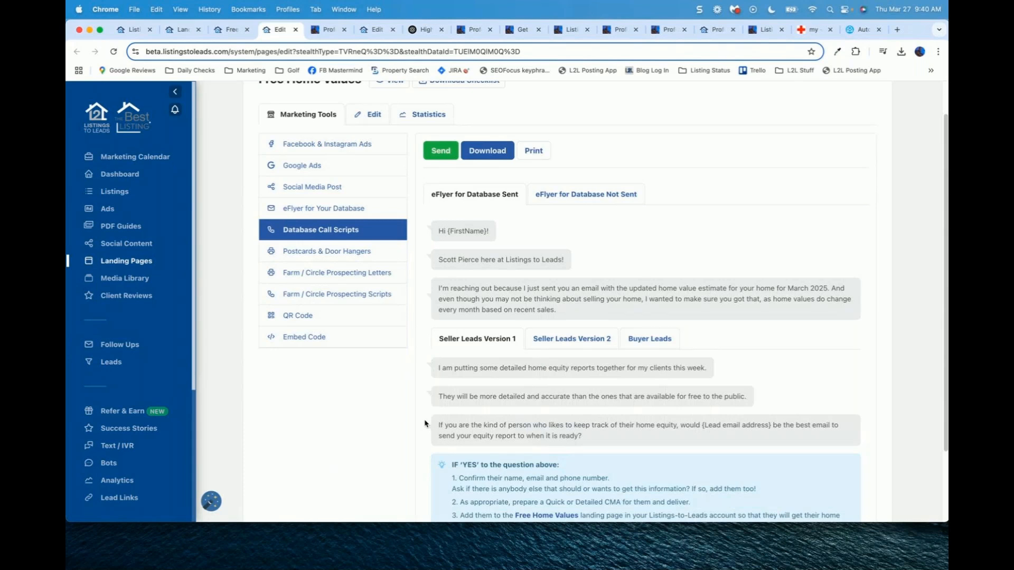
scroll(522, 390, down, 1)
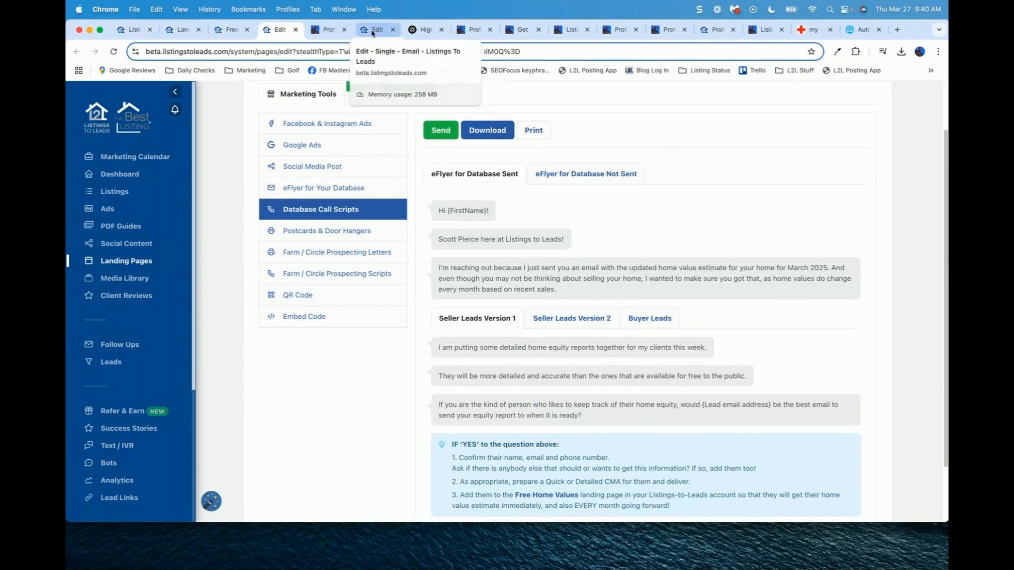
click(376, 30)
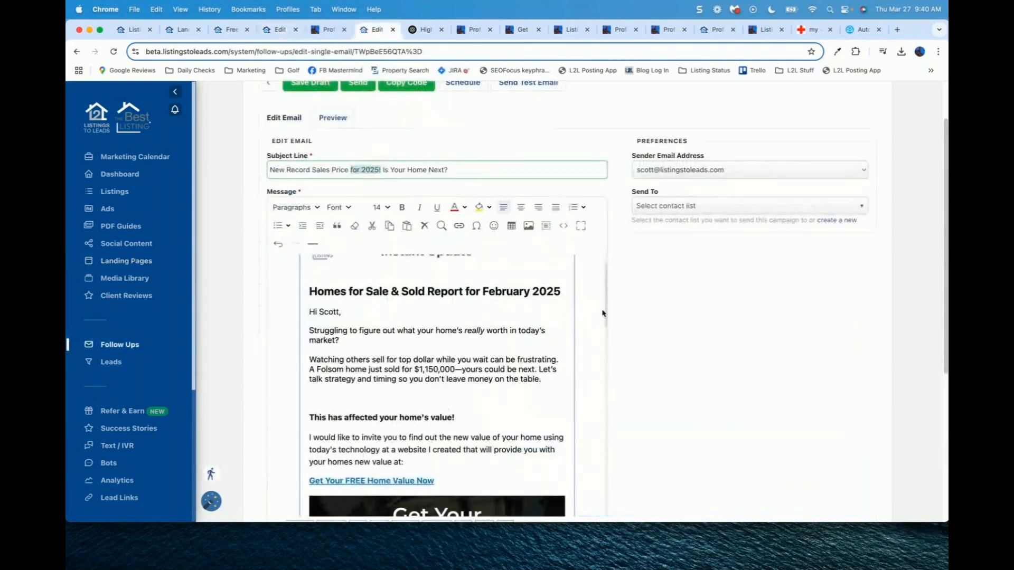
scroll(606, 302, up, 2)
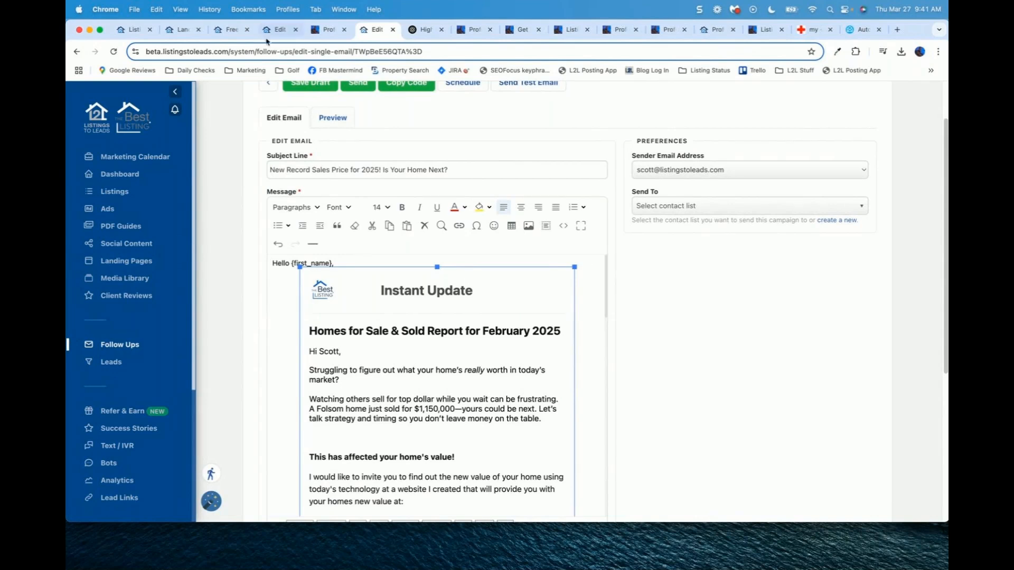
click(279, 30)
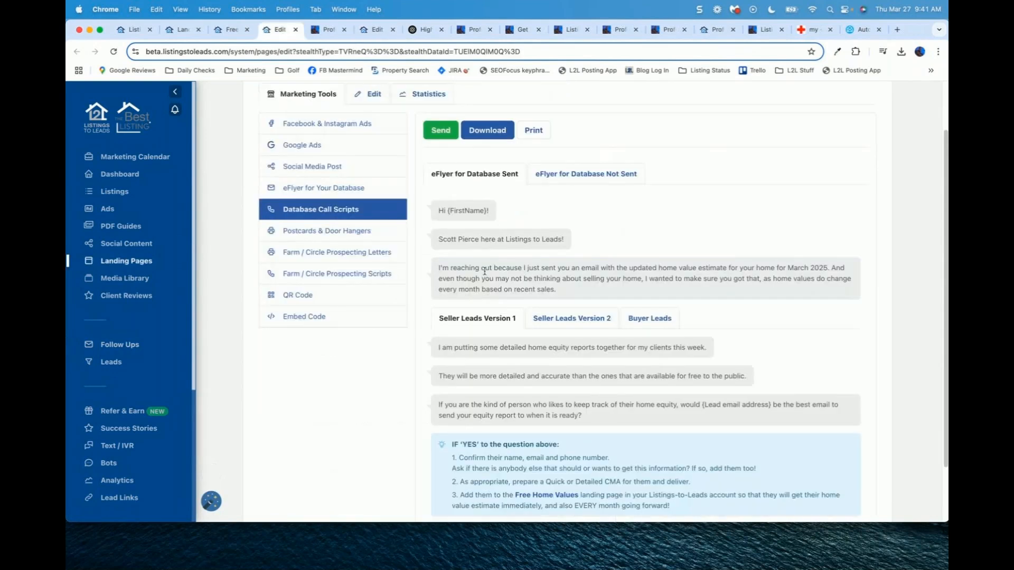
Step: Compare Seller Leads call script Versions 1 and 2, then open the Buyer Leads script
scroll(453, 194, down, 3)
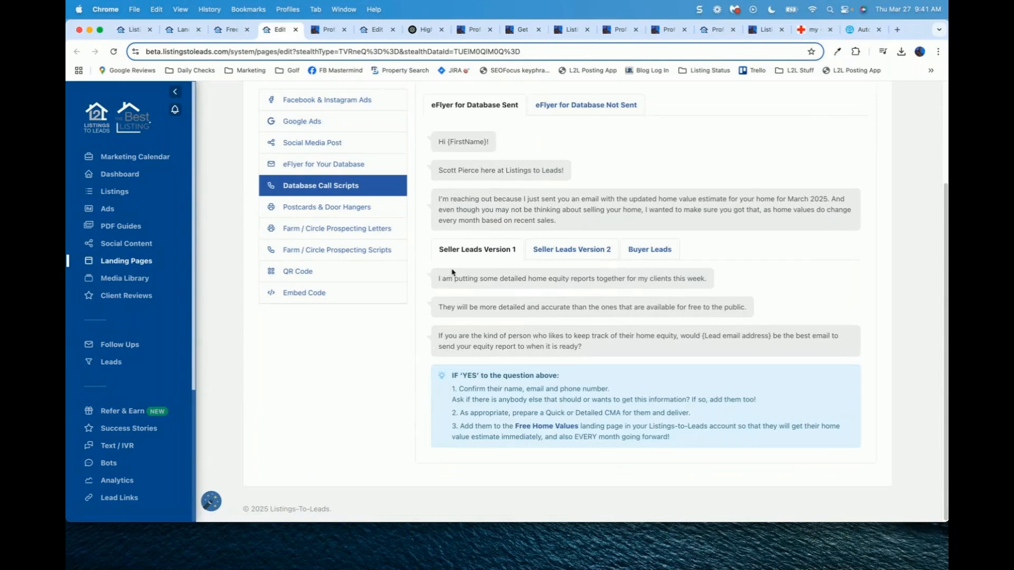
click(580, 252)
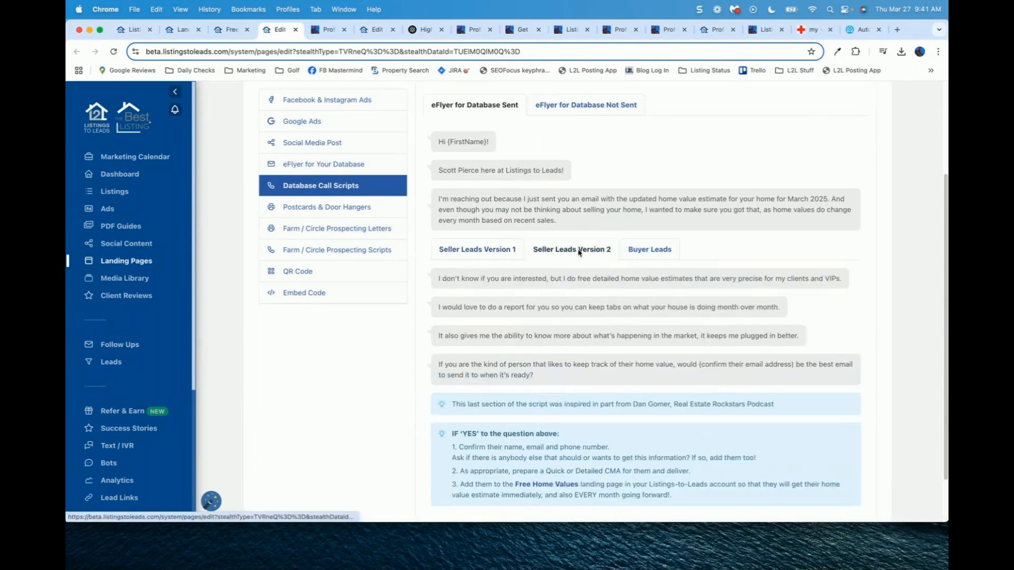
click(480, 257)
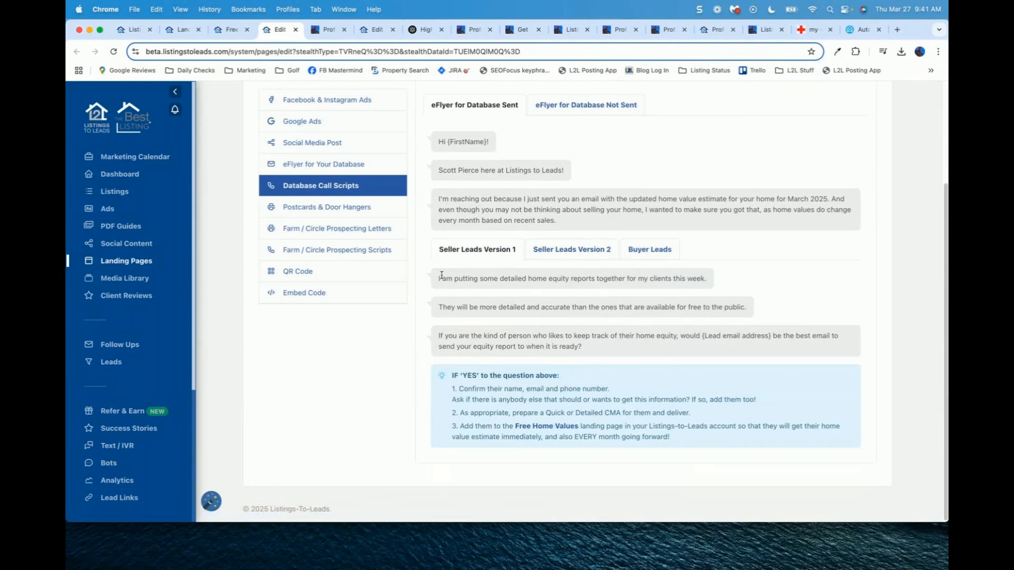
drag(438, 279, 729, 315)
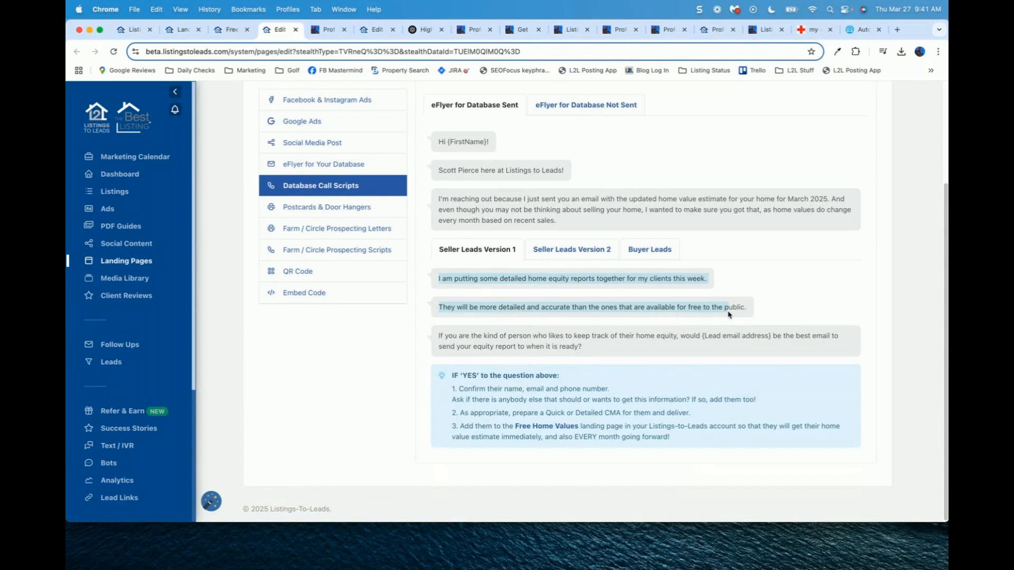
drag(729, 315, 734, 348)
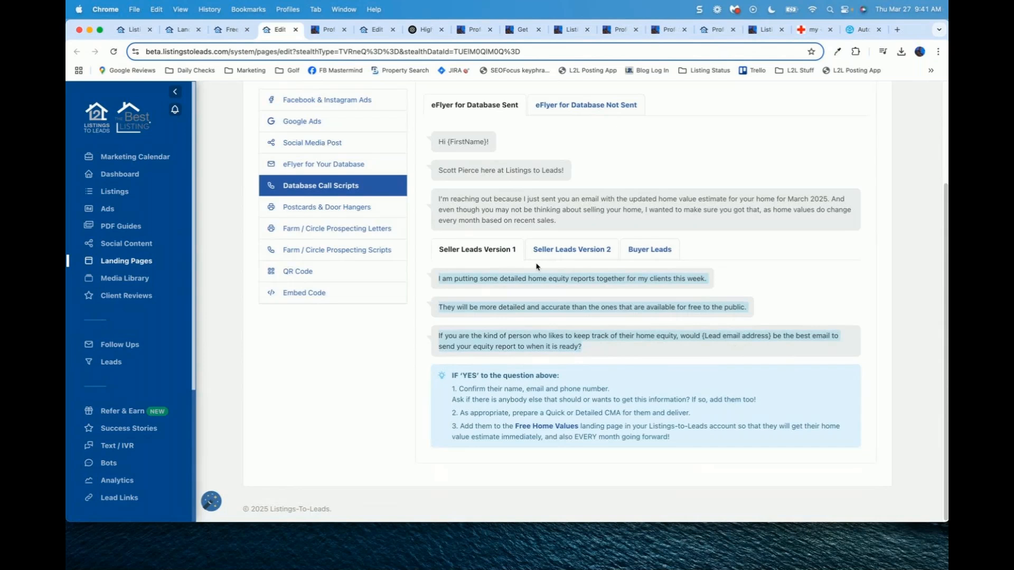
click(579, 252)
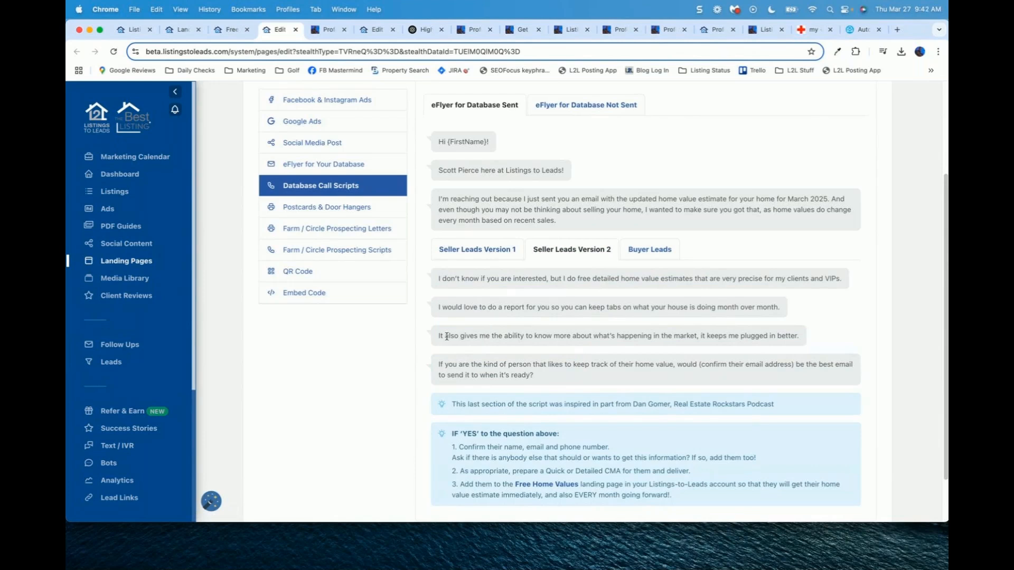
click(652, 250)
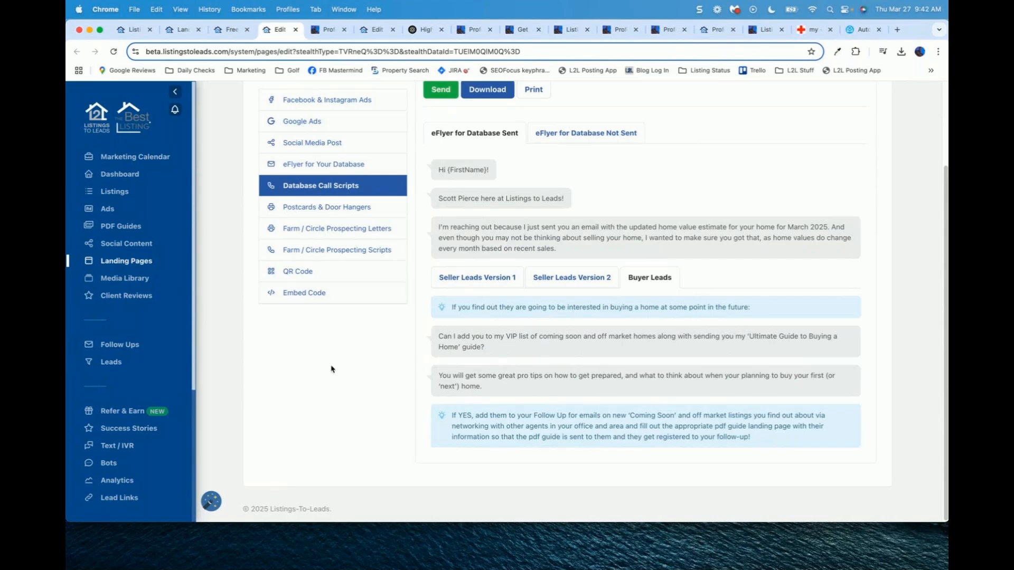
scroll(331, 369, up, 3)
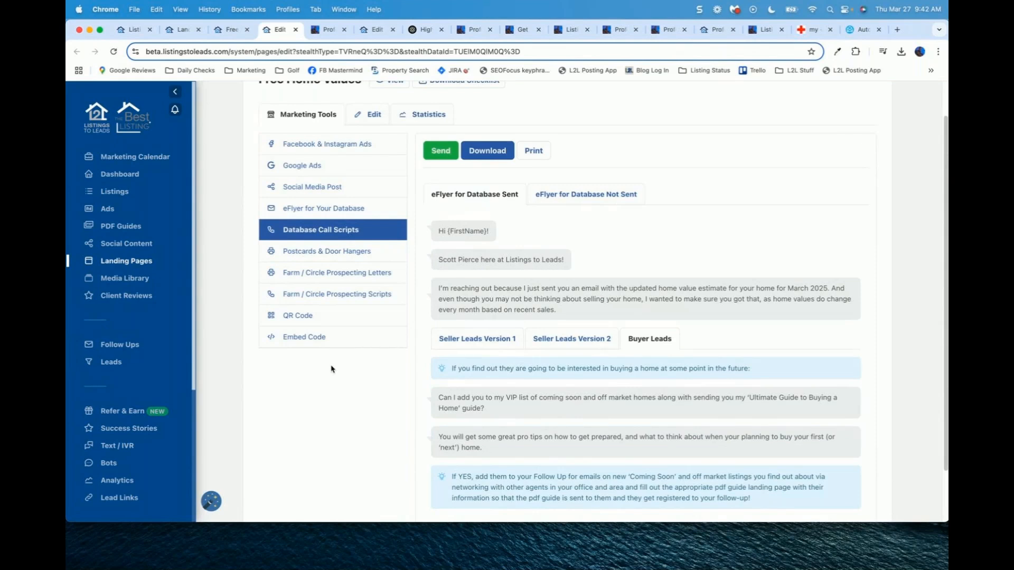
scroll(333, 367, up, 2)
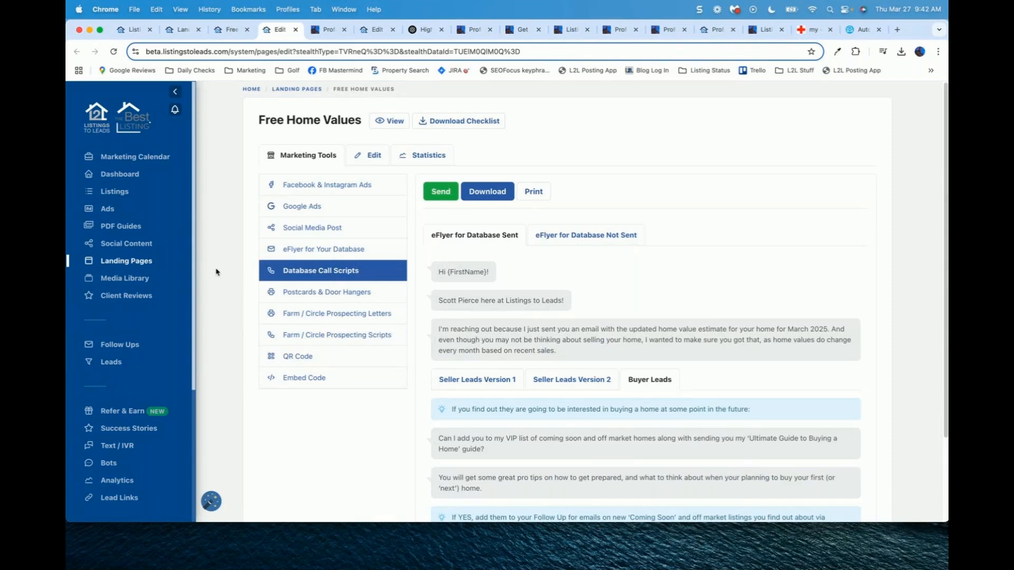
Step: Download the Standard Postcard from Postcards & Door Hangers in JPG format
click(324, 293)
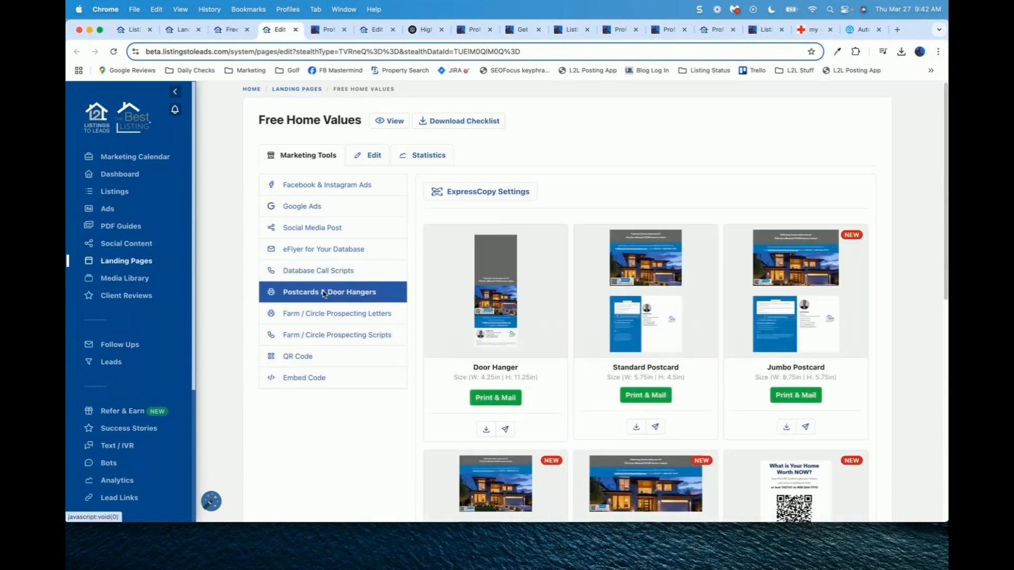
click(635, 426)
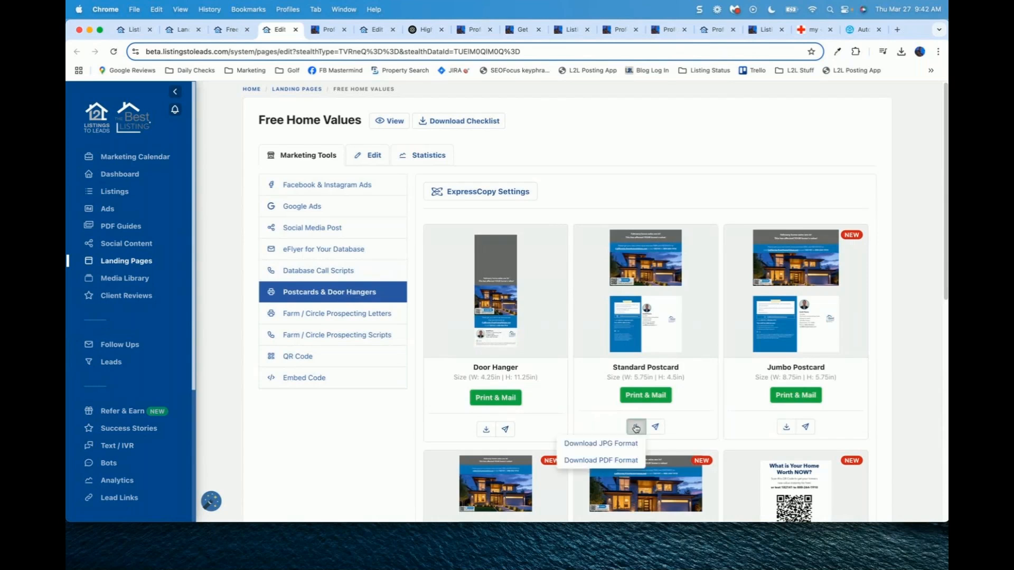
click(603, 446)
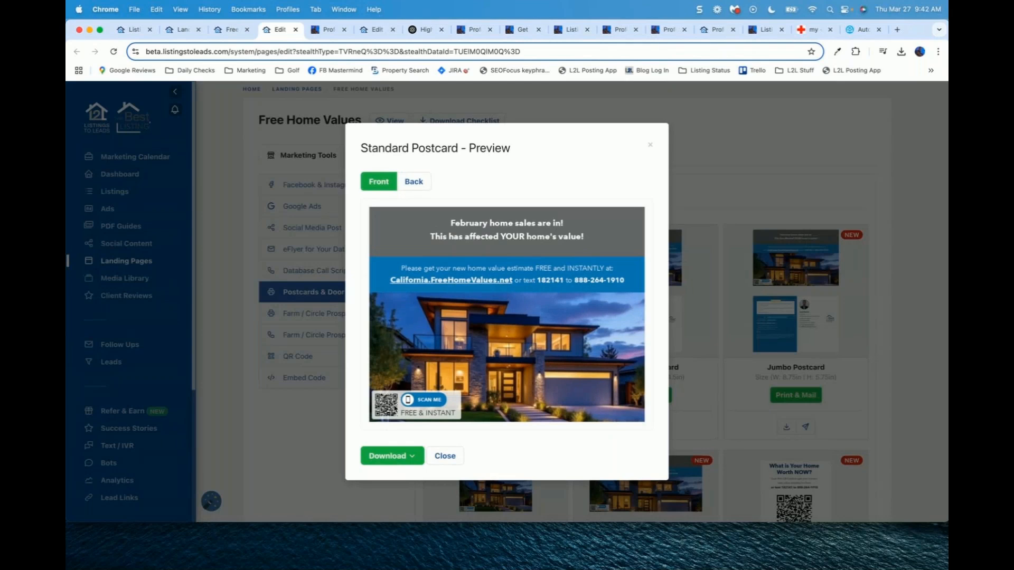
click(651, 145)
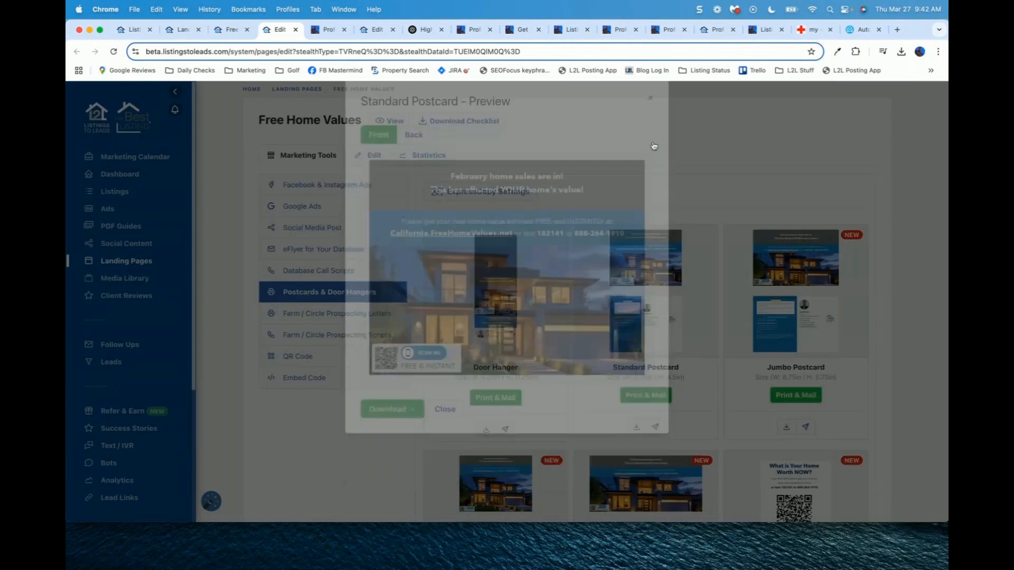
Step: Download the Jumbo Postcard and open the downloaded PDF
click(786, 427)
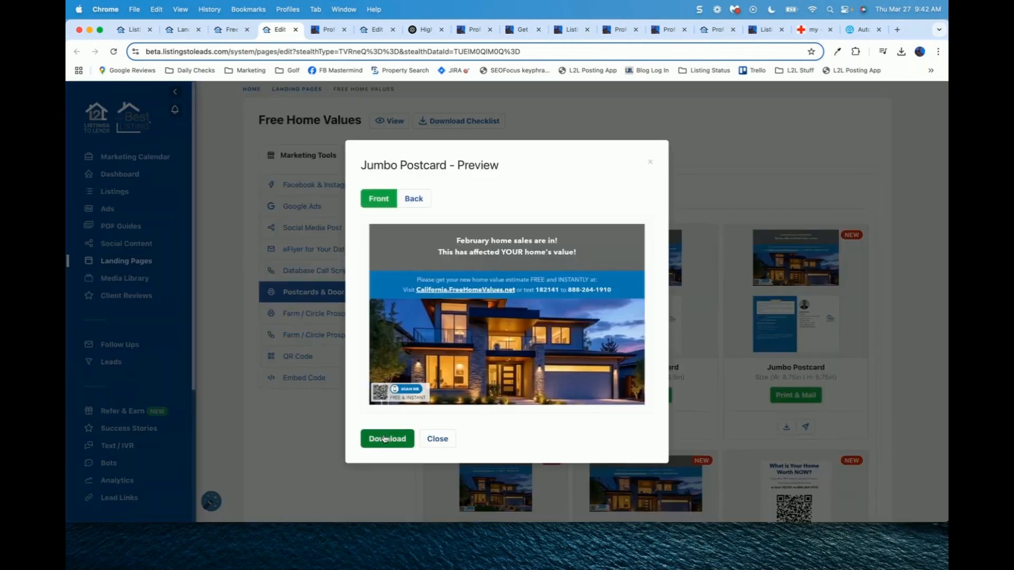
click(385, 439)
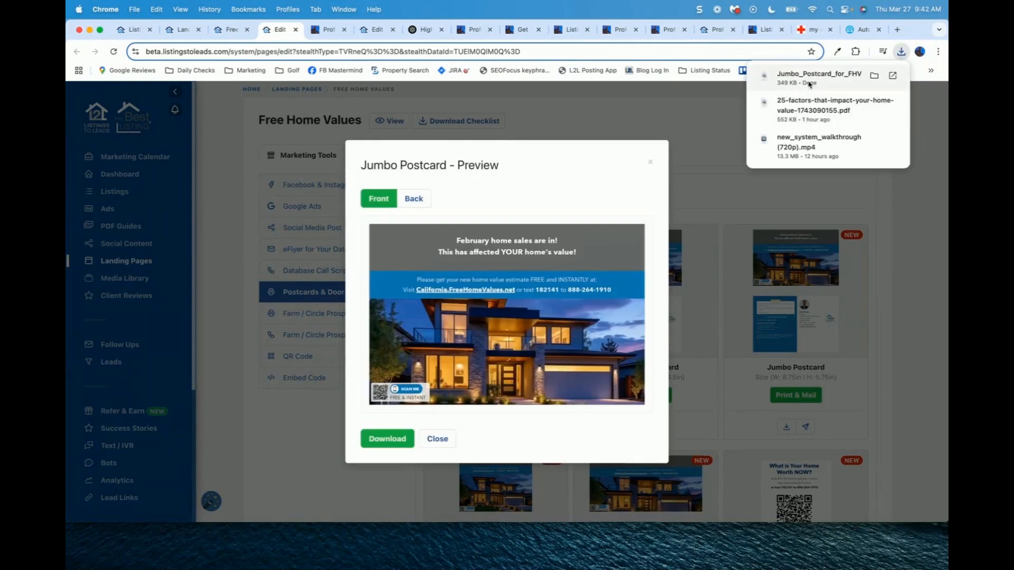
click(809, 79)
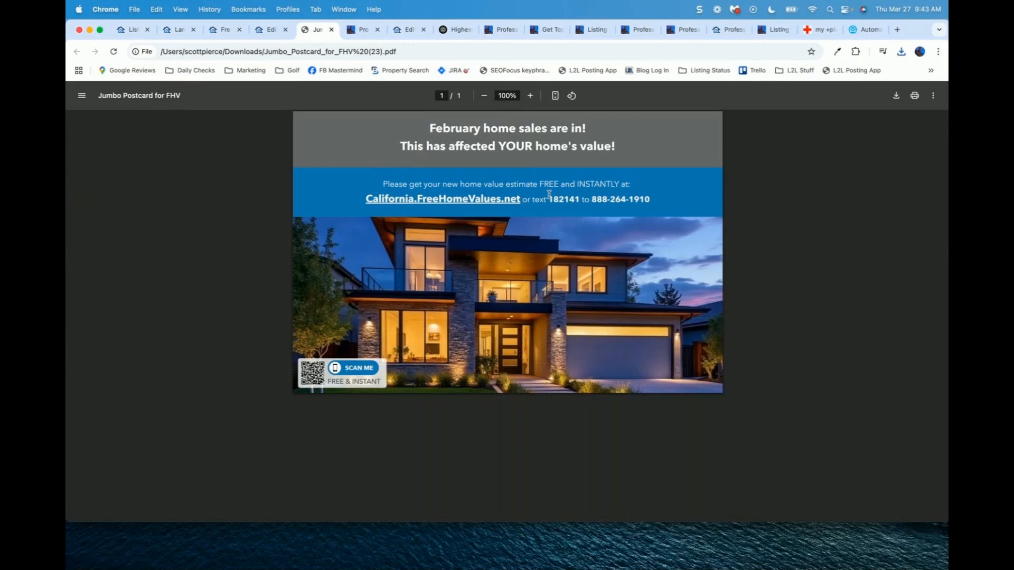
Step: Zoom the Jumbo Postcard PDF to 125%, then close it and its preview
key(super+equal)
key(super+equal)
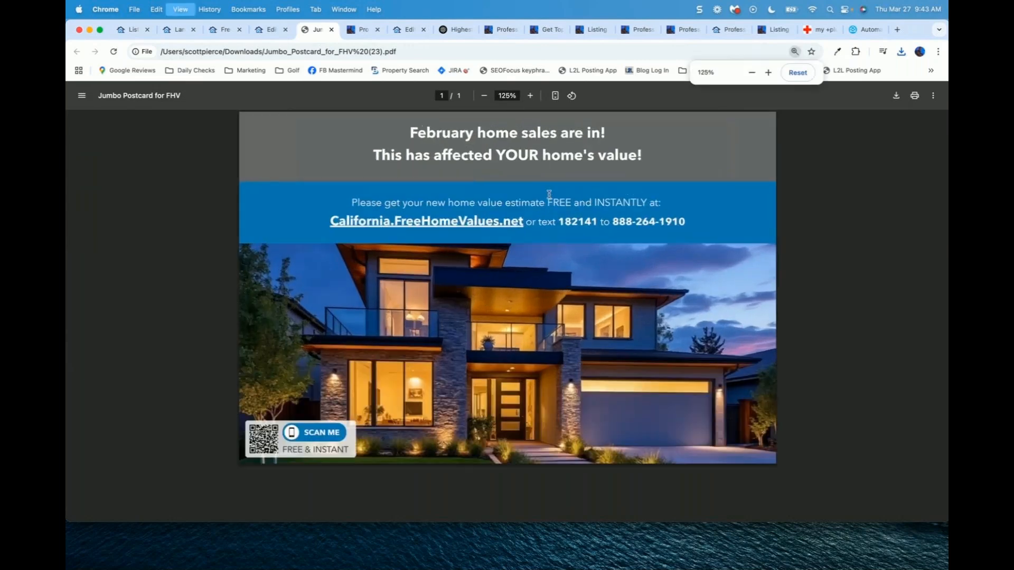
key(super+equal)
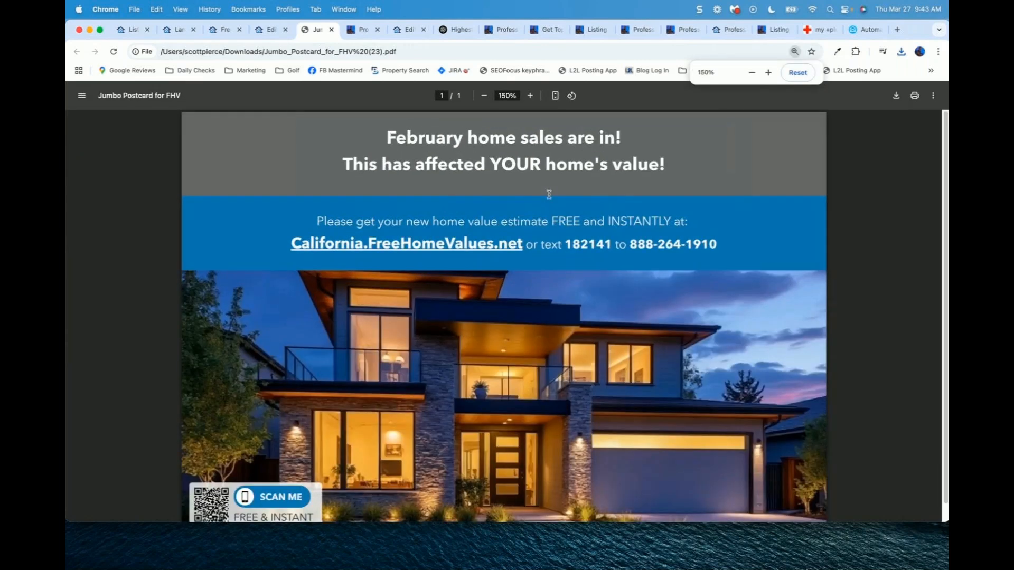
key(super+minus)
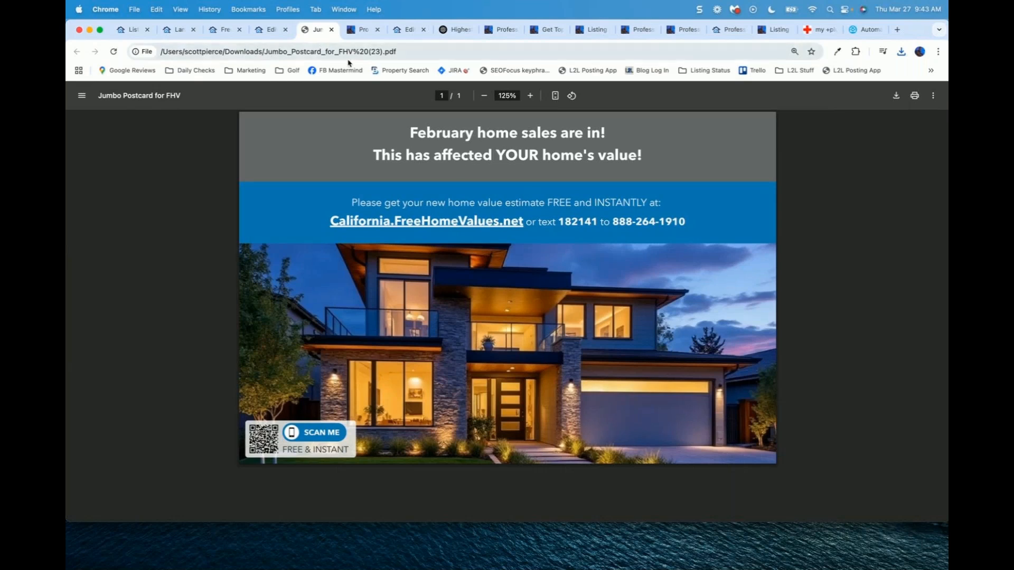
click(331, 31)
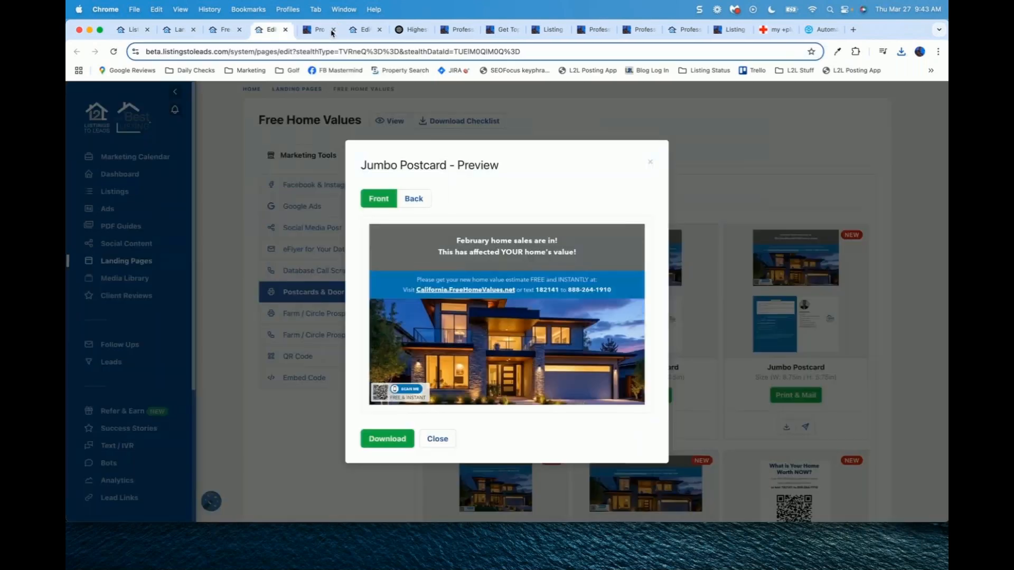
click(650, 162)
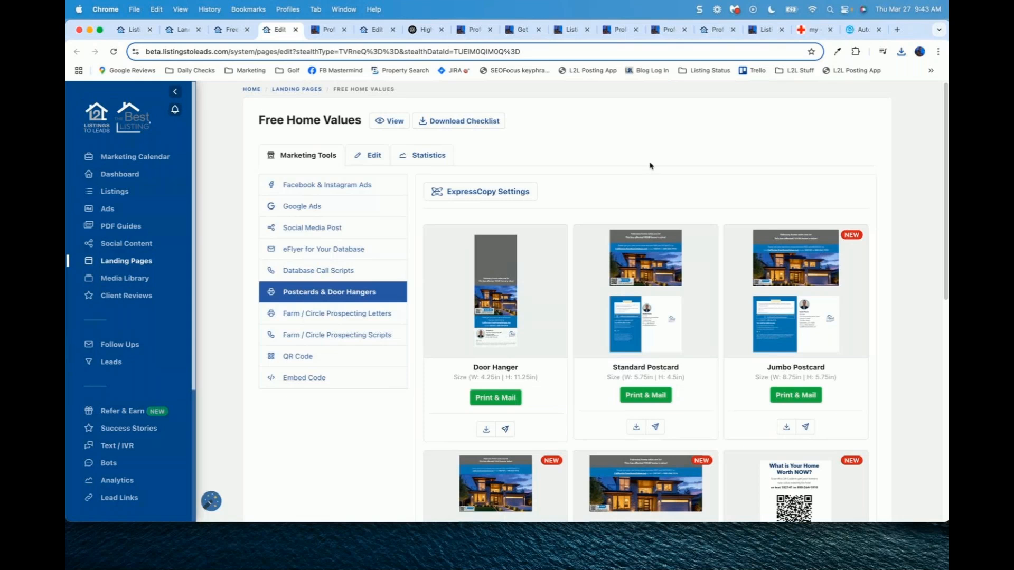
Step: Sign in to Mailbox Power and open the Saved Projects list
click(863, 30)
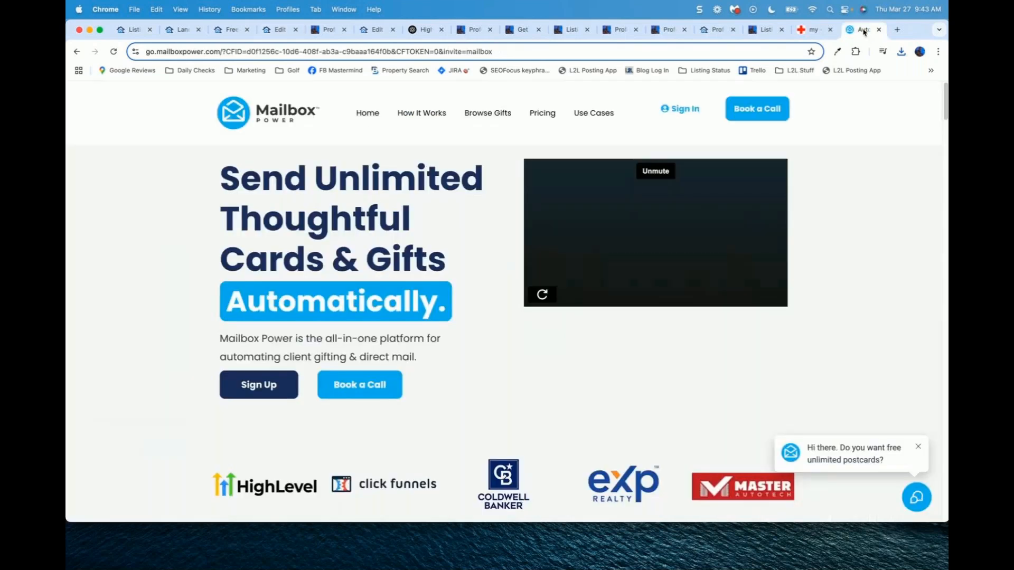
click(676, 107)
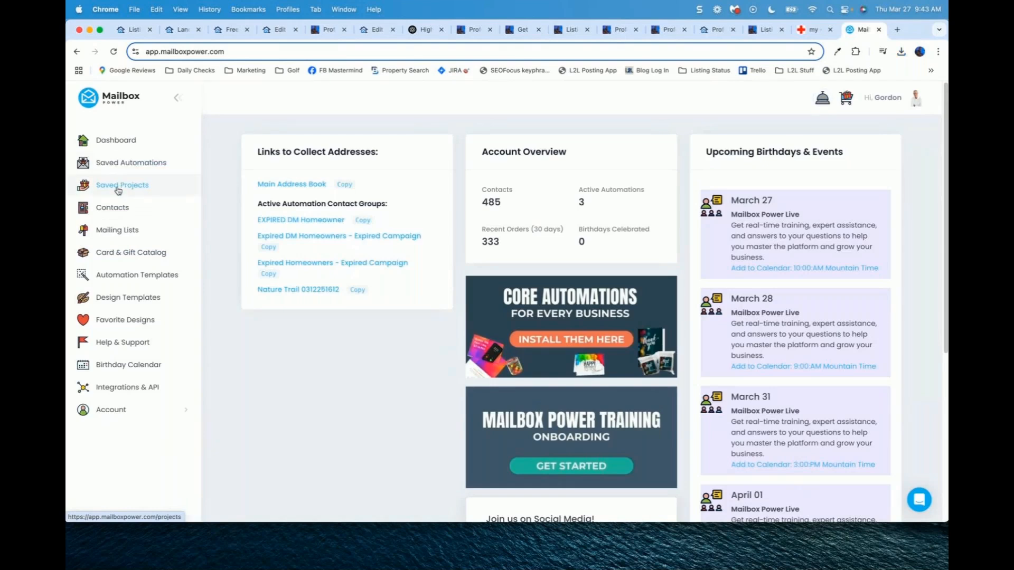
click(119, 186)
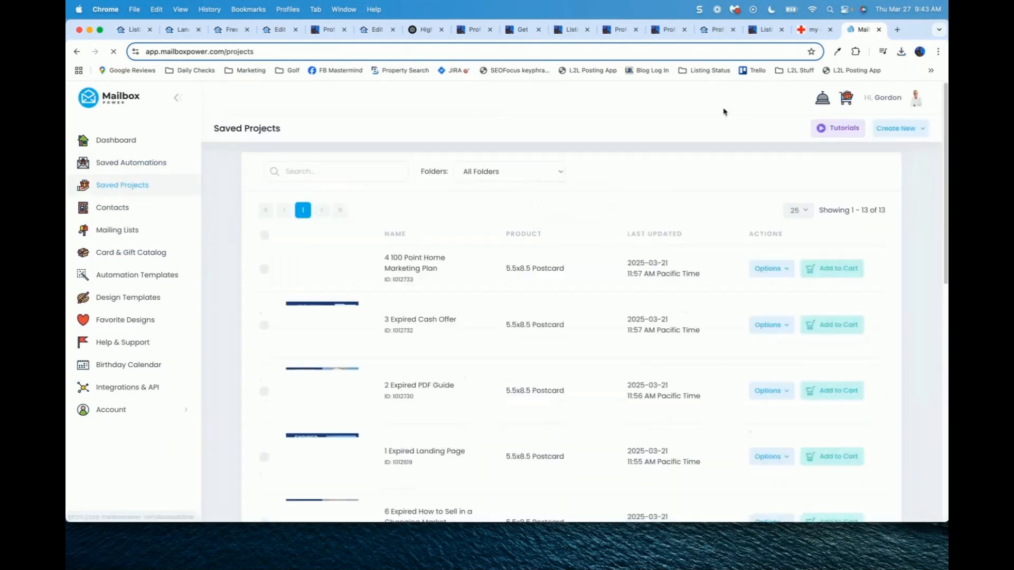
Step: Create a 5.5x8.5 Postcard project named 'Home Value Whitney Oaks' and open its editor
click(898, 130)
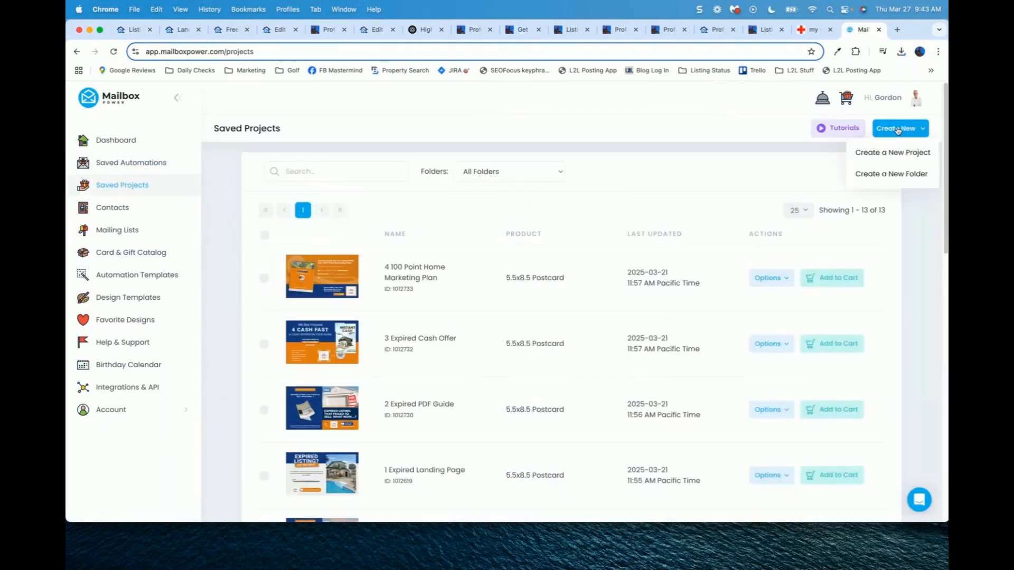
click(877, 153)
scroll(602, 254, down, 4)
click(833, 296)
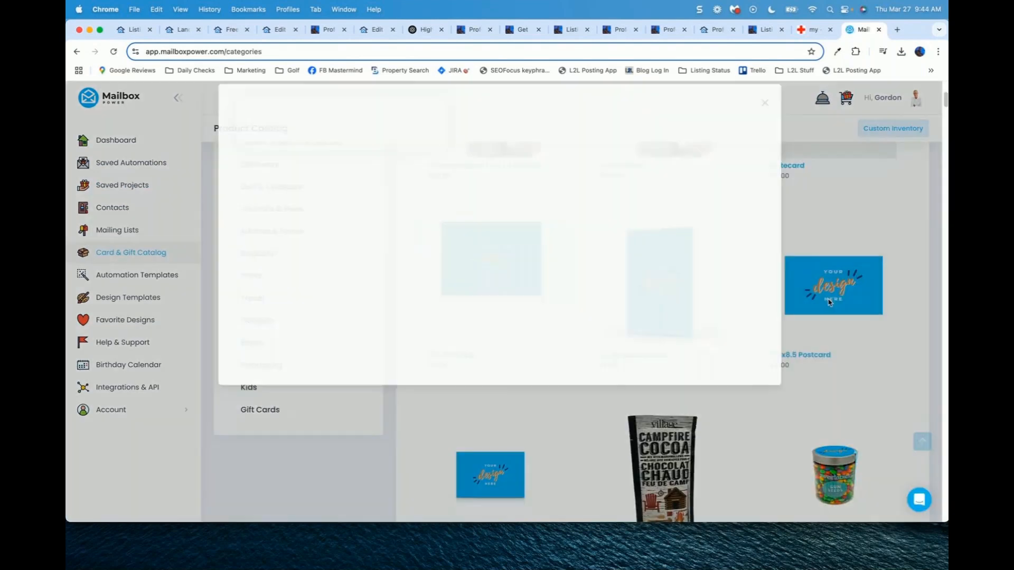
click(496, 201)
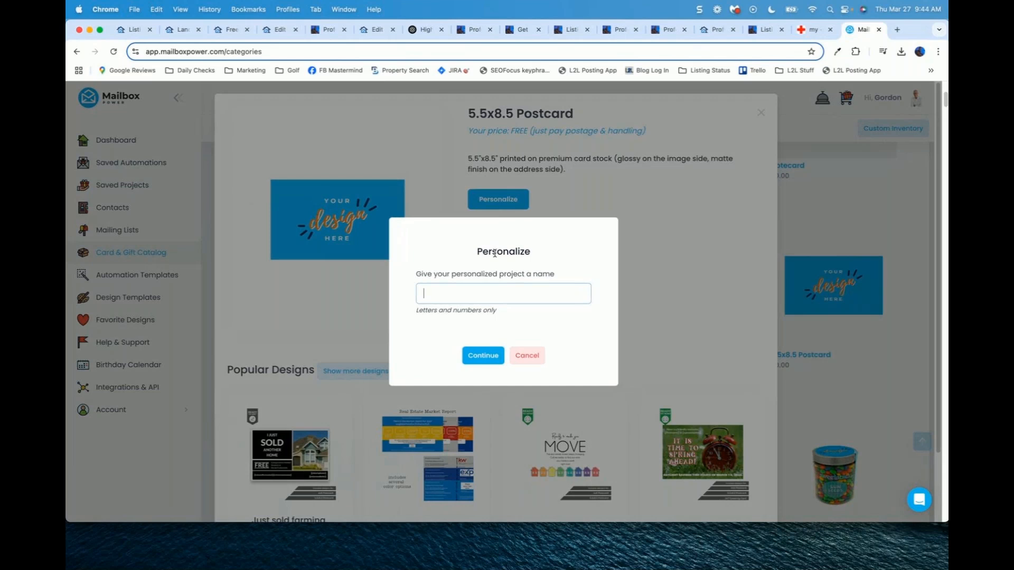
text(Home Value Whitney Oaks)
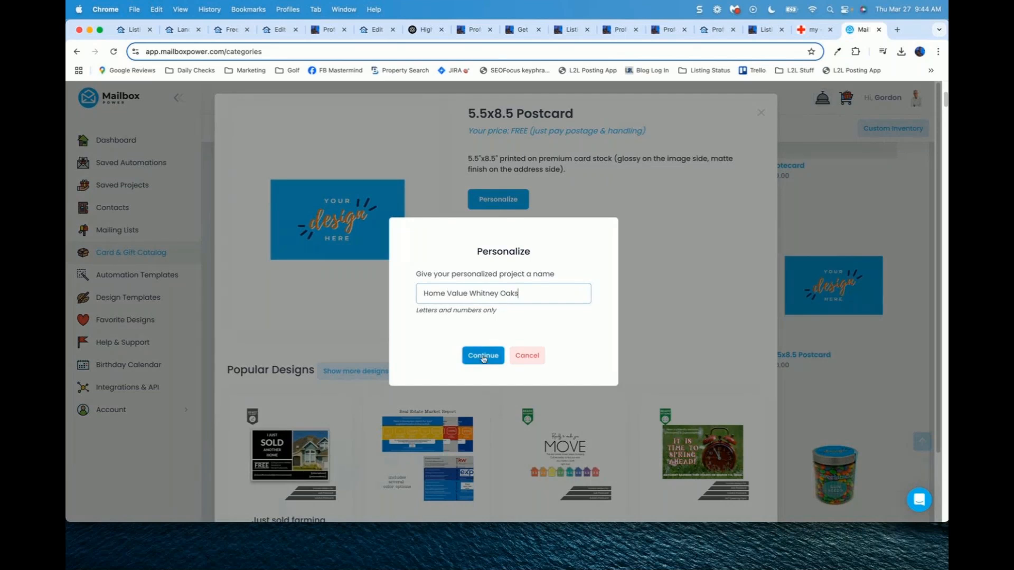
click(484, 355)
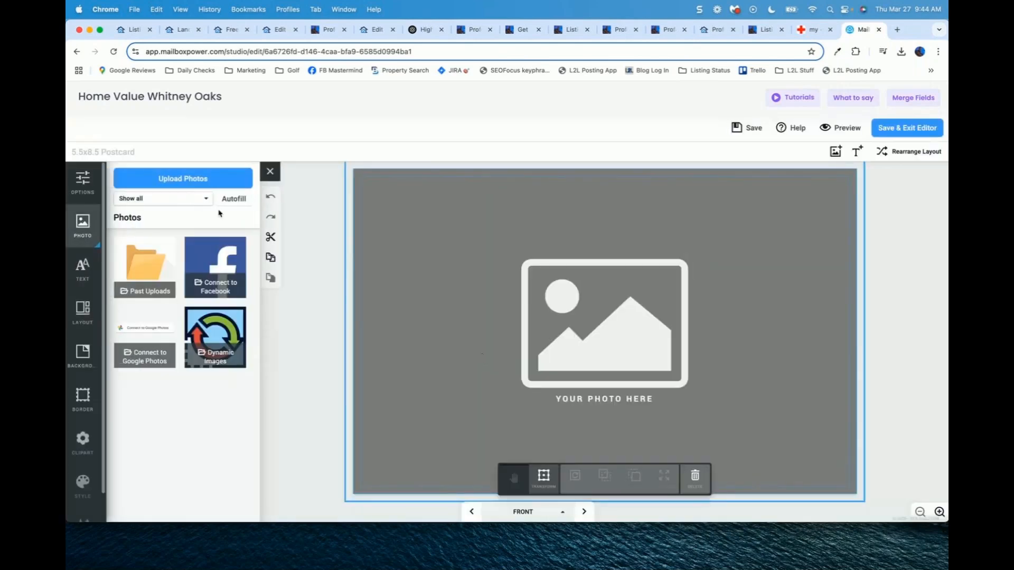
Step: Browse Desktop and Downloads for an upload image, previewing the postcard back without uploading
click(186, 179)
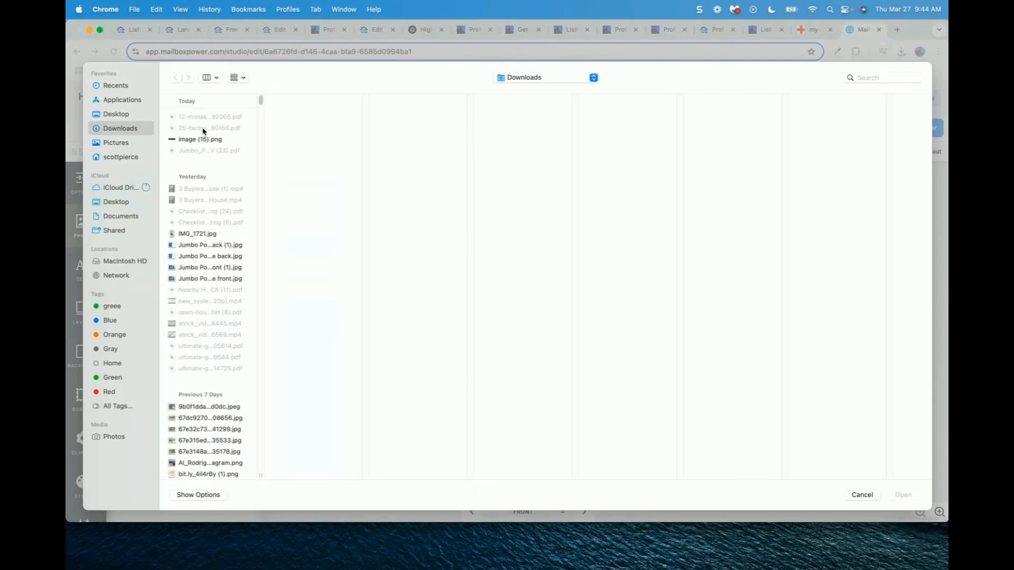
click(117, 115)
click(116, 130)
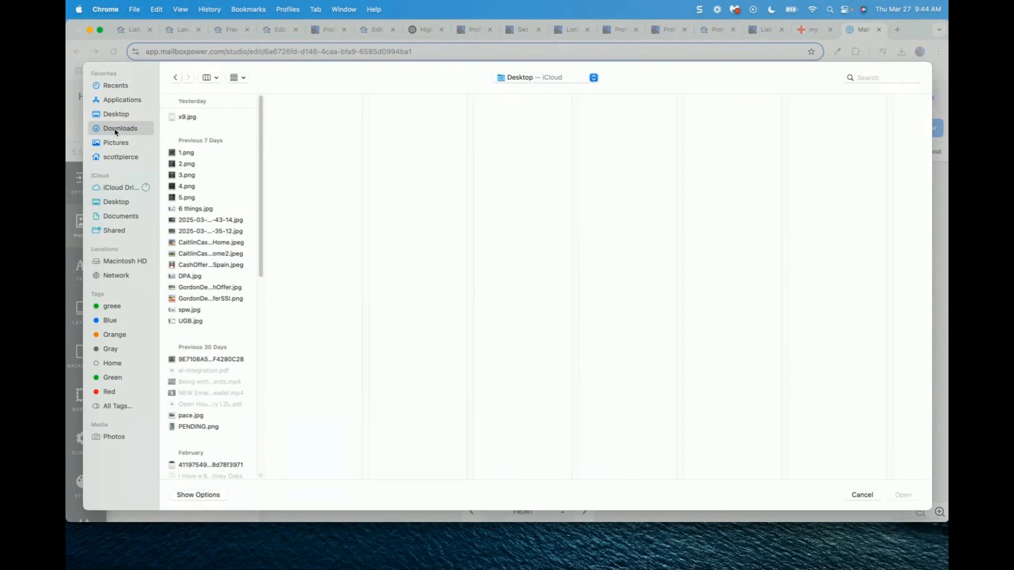
click(211, 256)
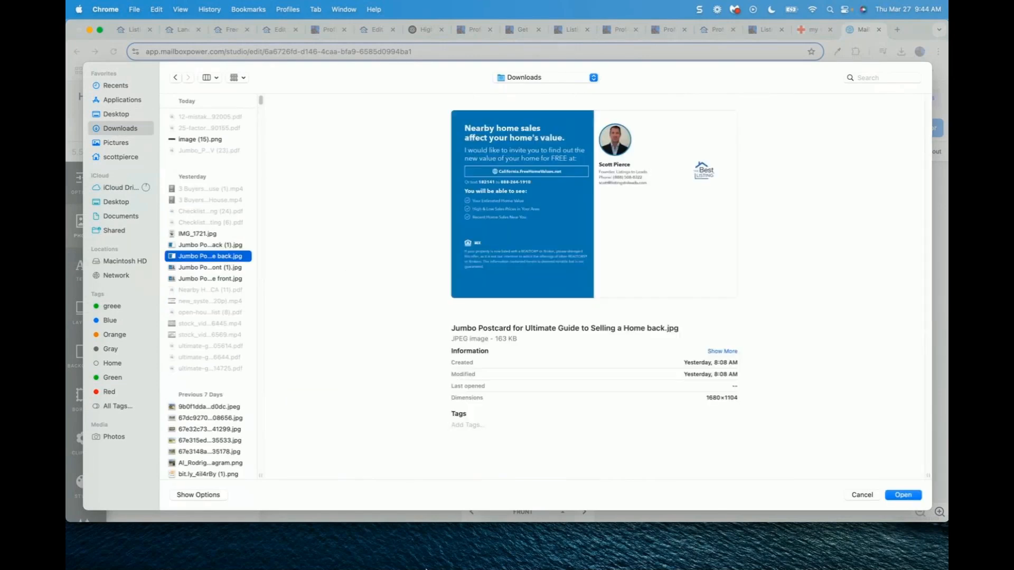
mouse_move(434, 528)
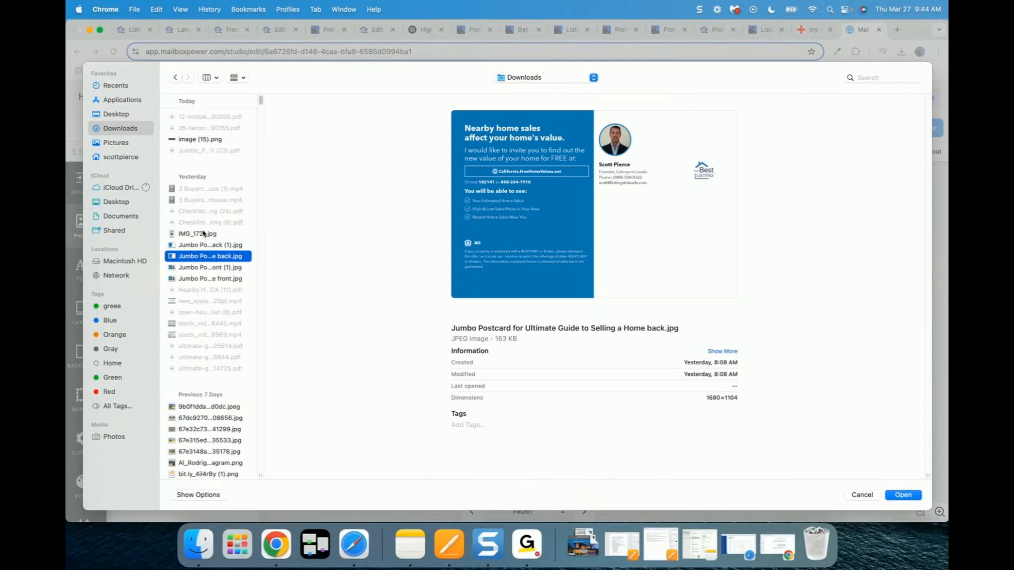
click(859, 495)
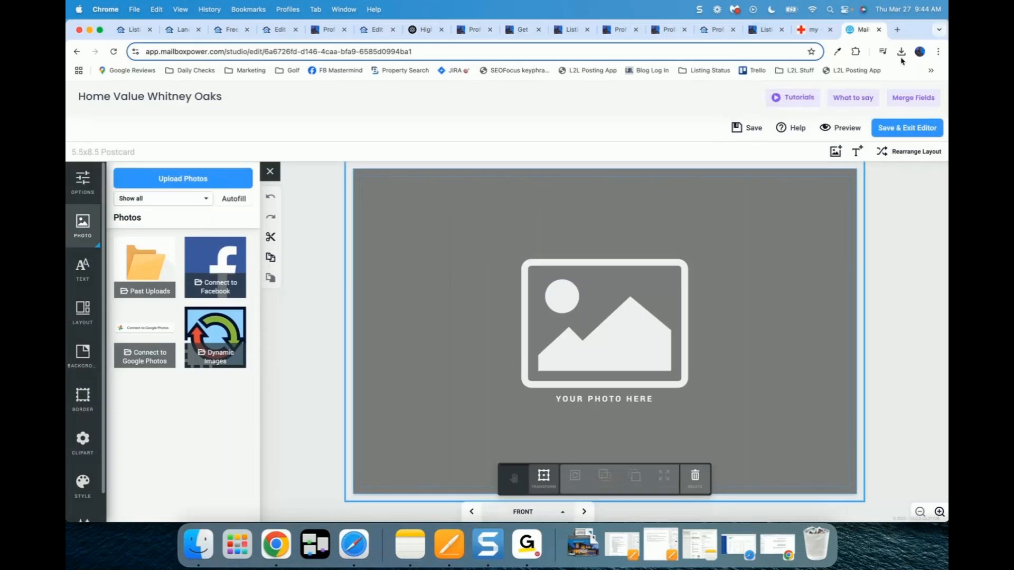
Step: Check the downloaded postcard PDF and its link, then upload the postcard front image
click(901, 52)
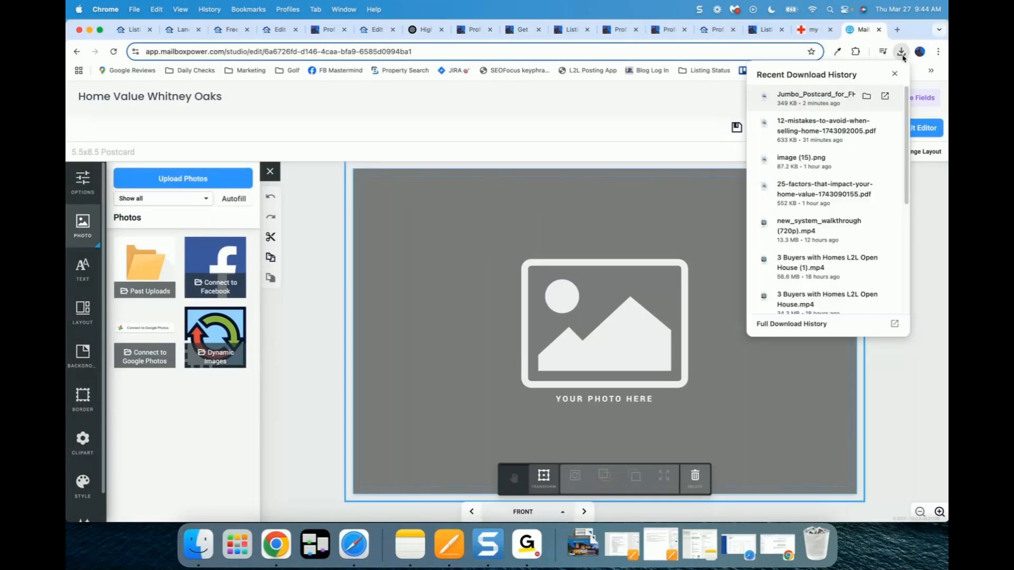
click(817, 97)
click(305, 194)
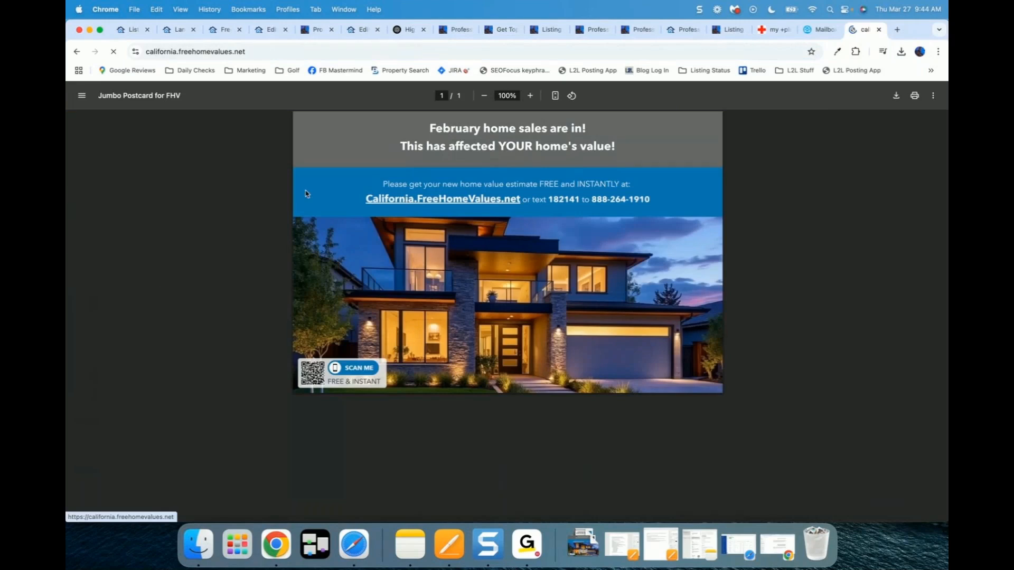
click(821, 35)
click(182, 182)
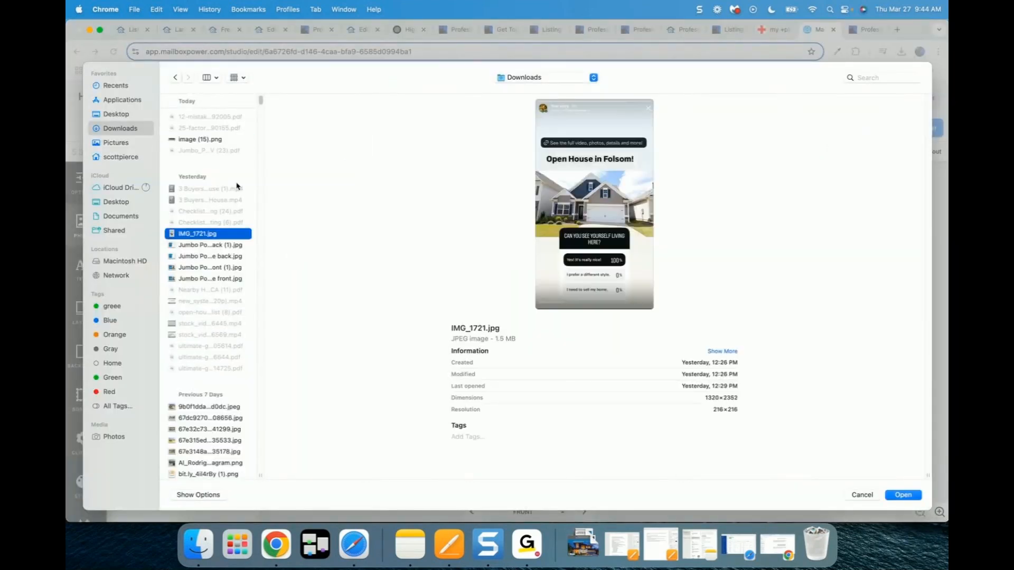
key(Down)
key(Down)
key(Down)
key(Down)
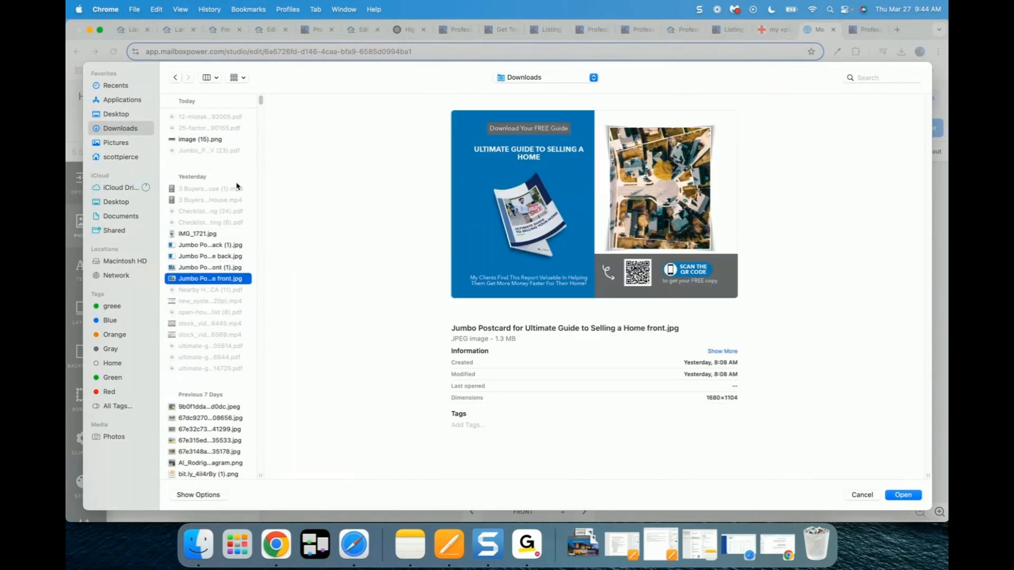
click(903, 496)
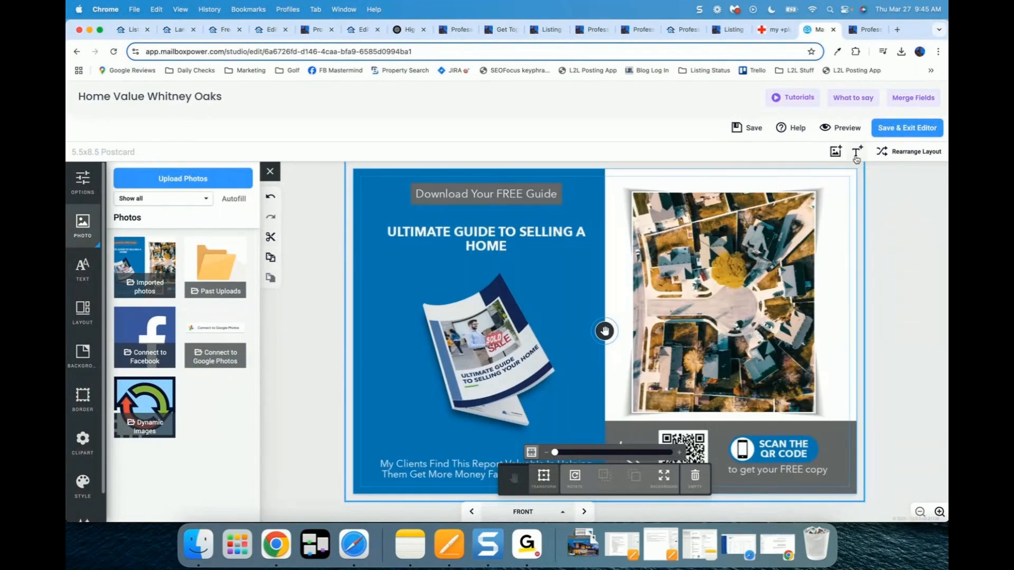
Step: Add a photo frame sized to cover the right-hand aerial photo
click(835, 152)
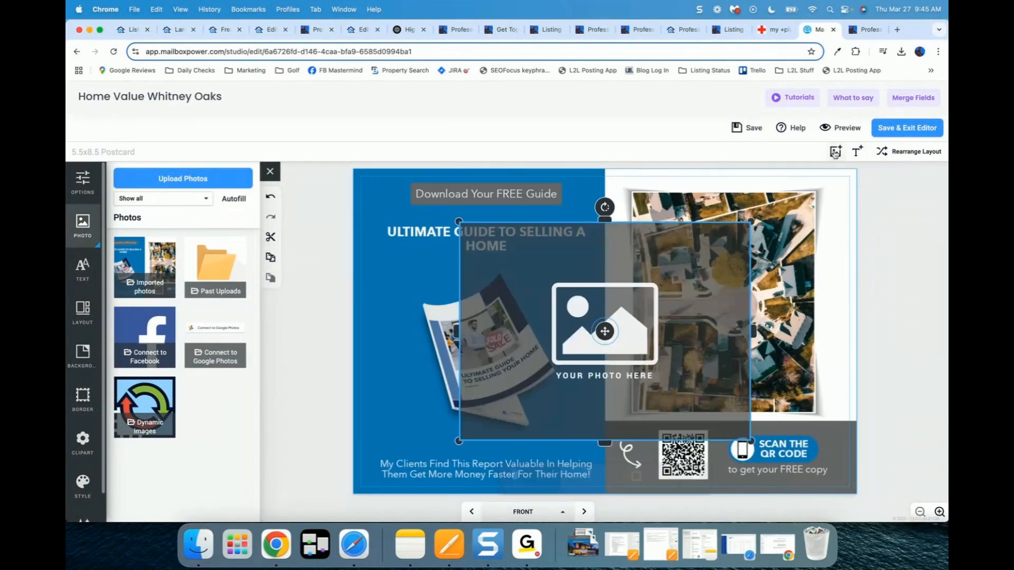
drag(537, 292, 643, 231)
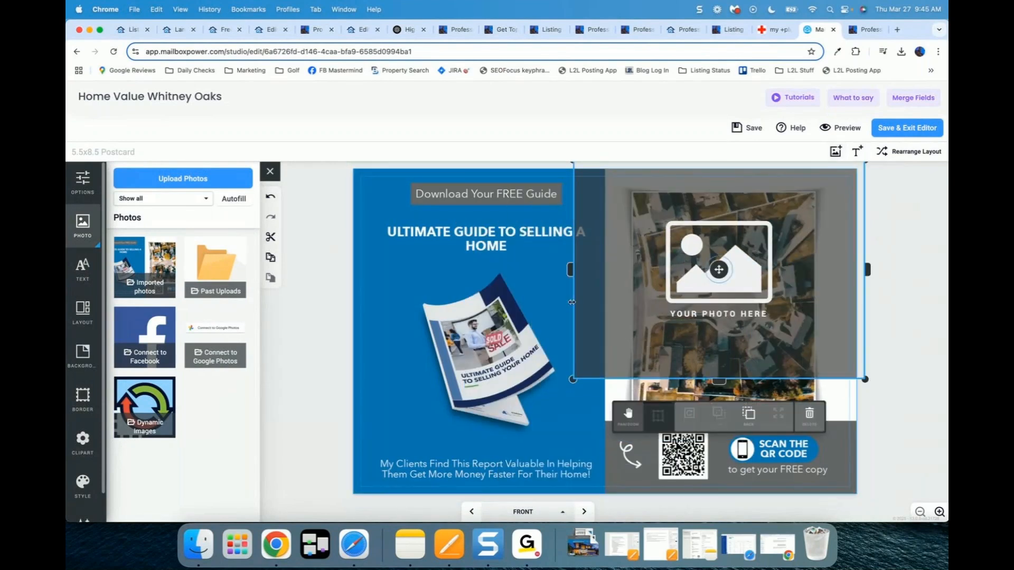
drag(572, 378, 603, 422)
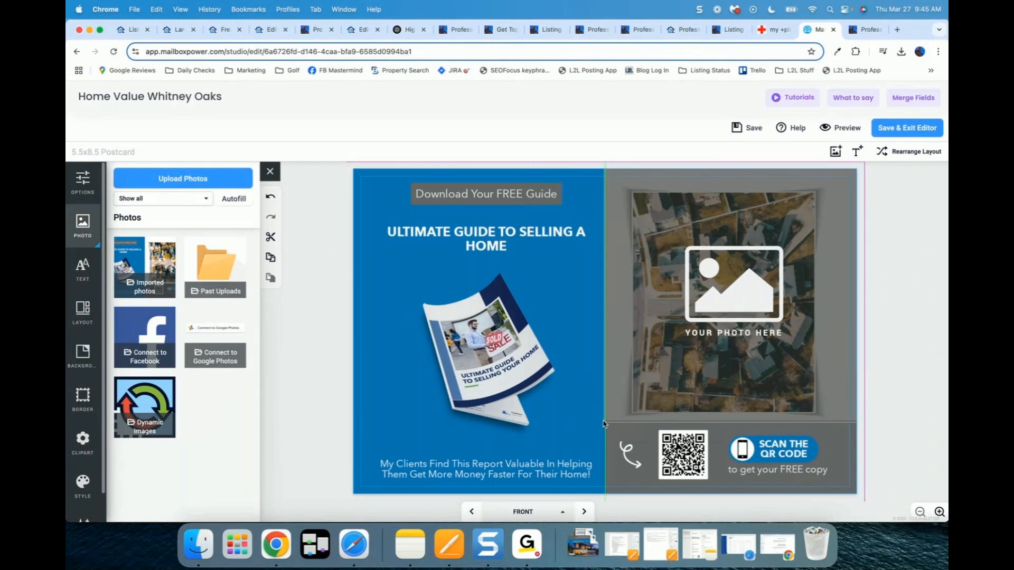
drag(604, 423, 604, 423)
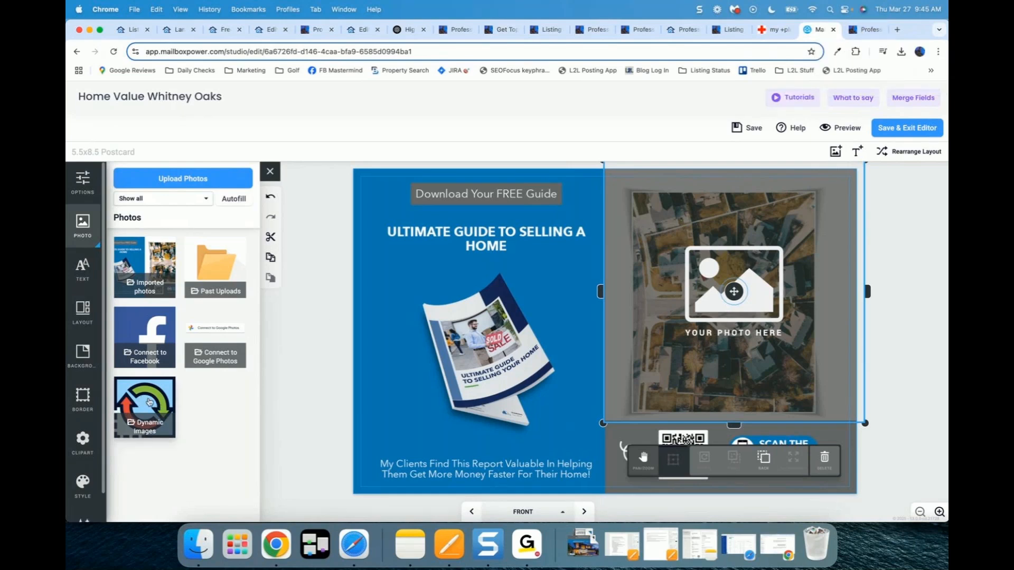
Step: Fill the right-hand frame with the Image Auto Merge Street View Photo
click(142, 400)
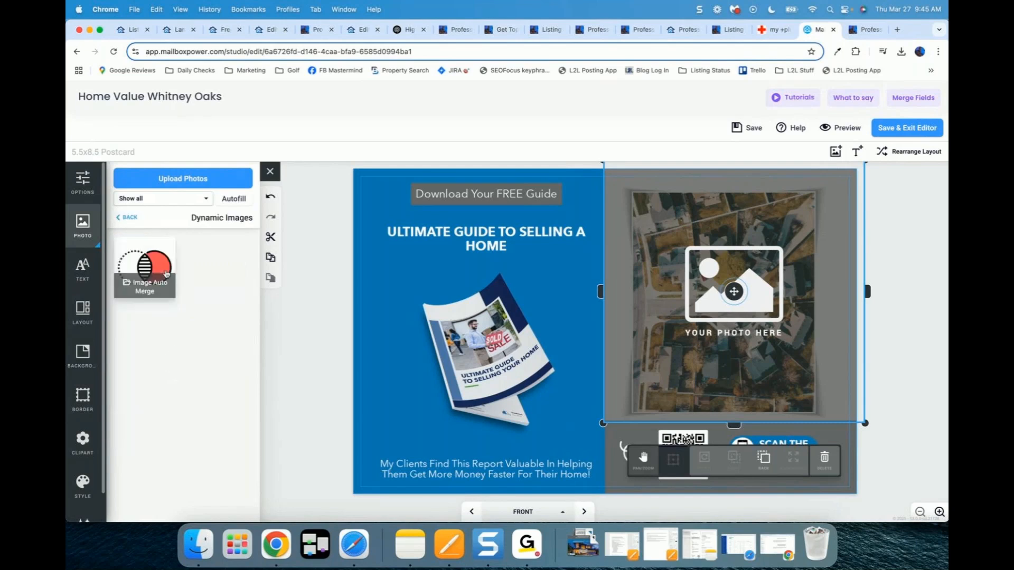
click(144, 265)
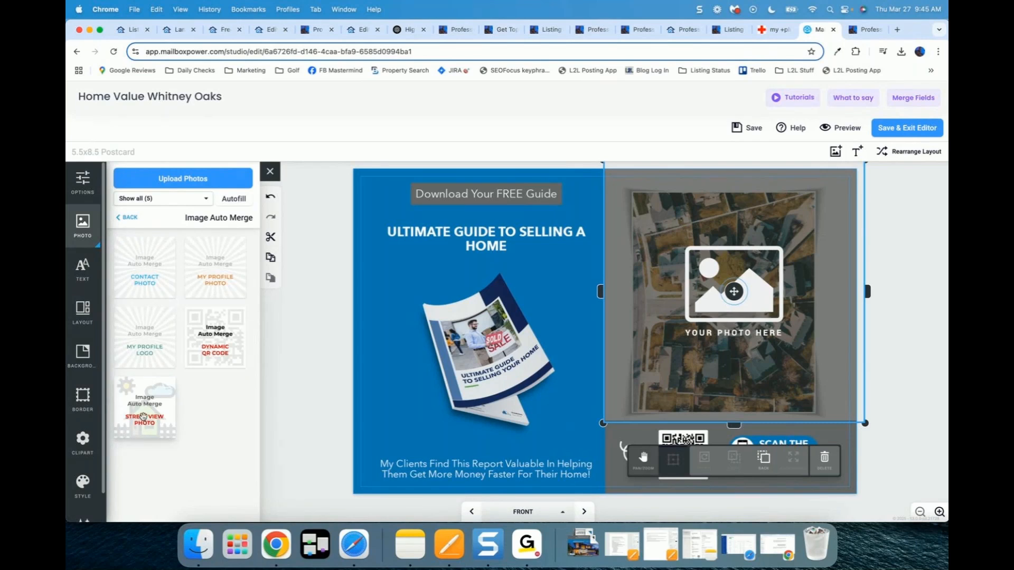
drag(144, 416, 673, 311)
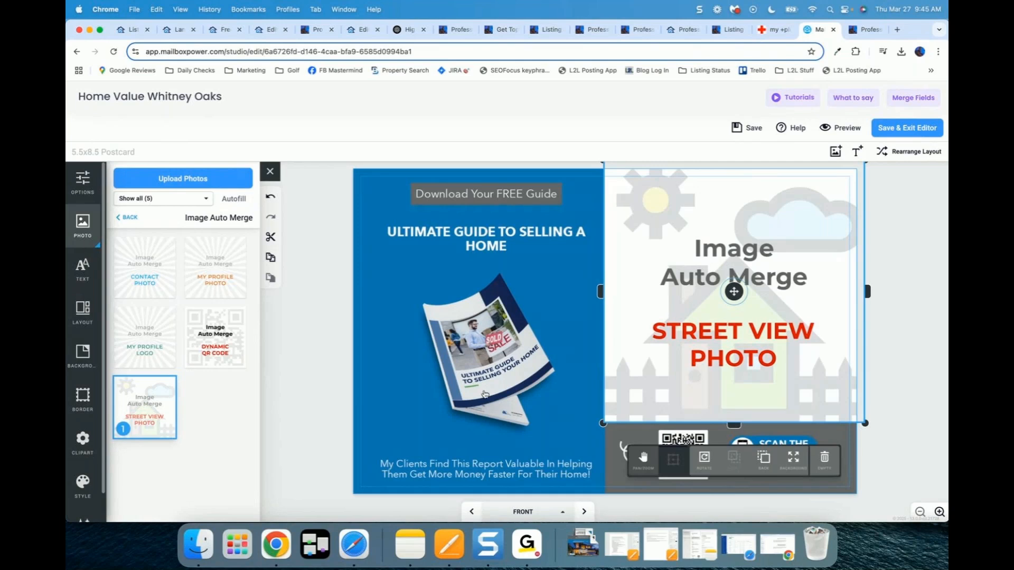
click(485, 394)
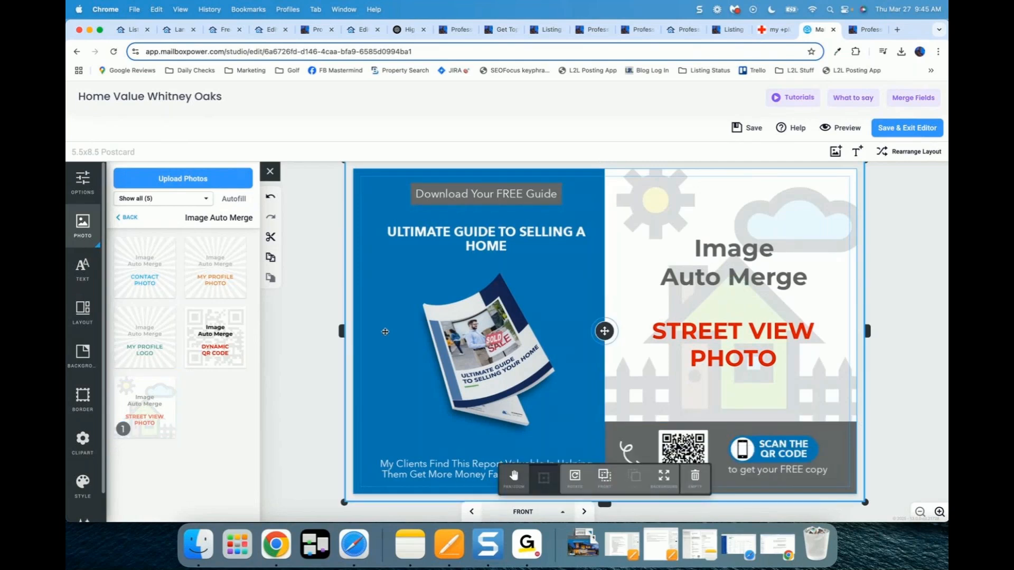
Step: Add a second photo frame and shrink it over the QR code
click(835, 152)
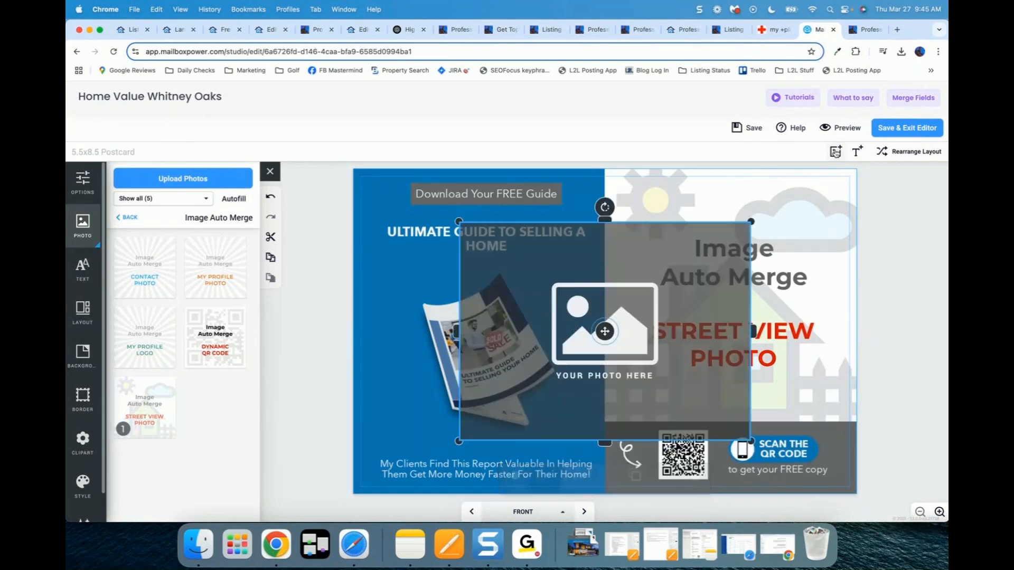
drag(546, 339, 505, 314)
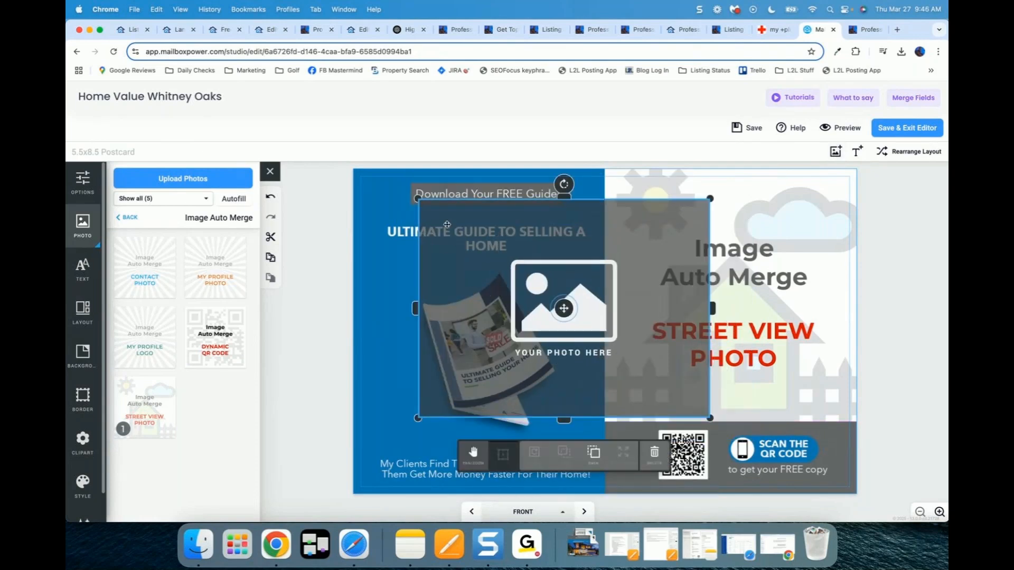
drag(417, 199, 658, 428)
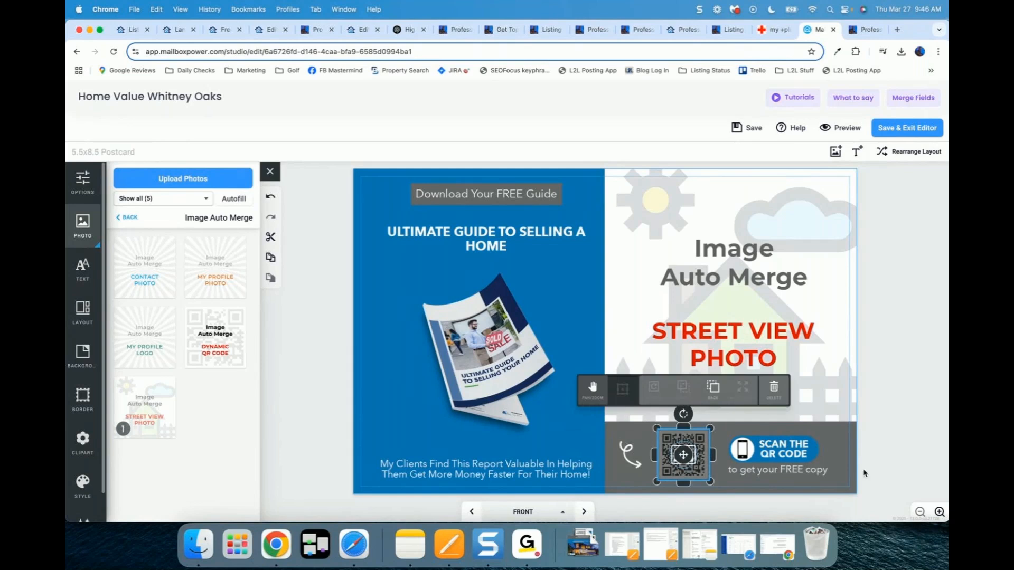
Step: Place the Dynamic QR Code into the QR frame, then return to the Free Home Values page
click(939, 512)
click(939, 512)
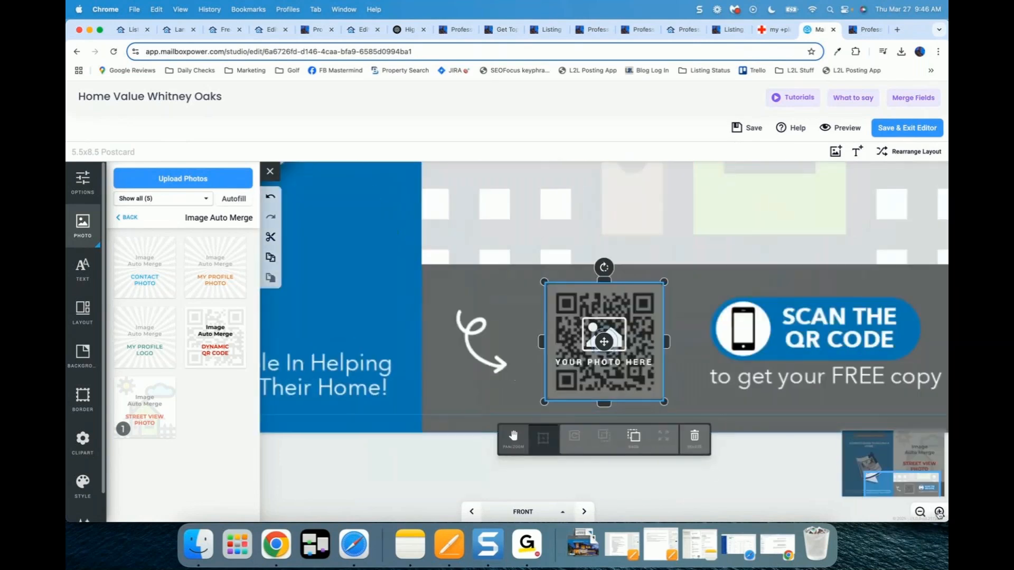
click(940, 511)
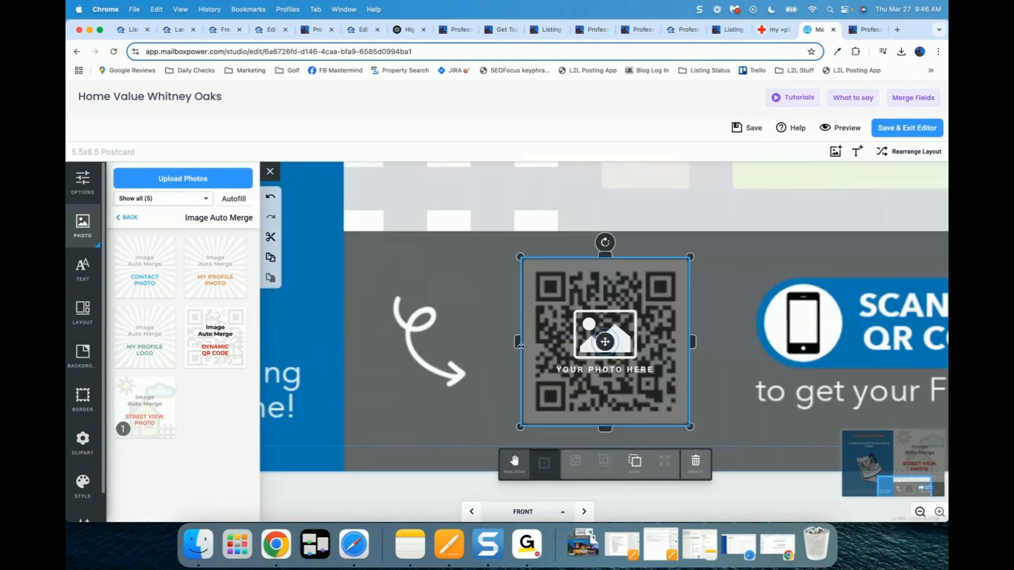
drag(520, 346, 518, 348)
right_click(600, 257)
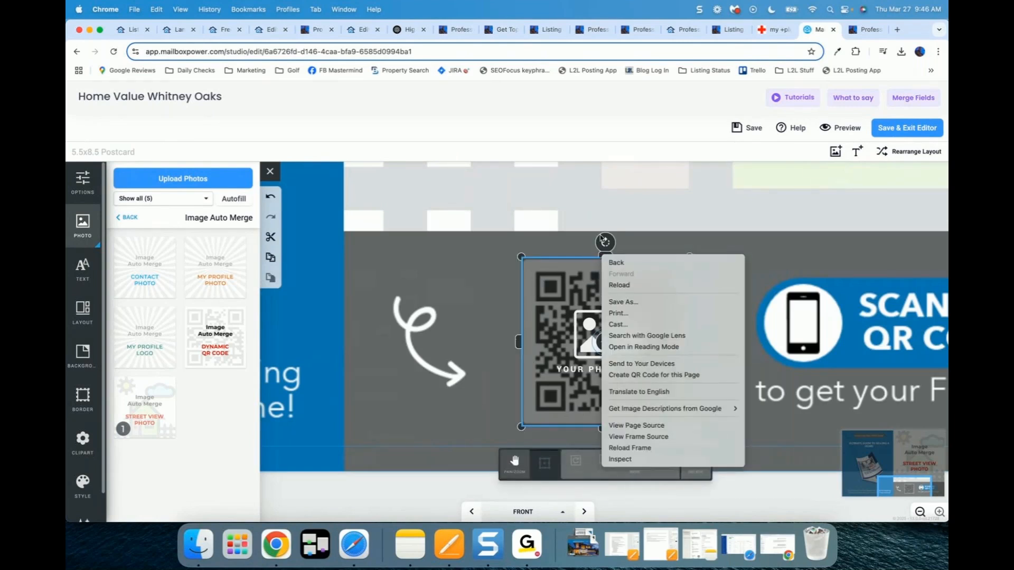
click(601, 242)
drag(606, 255, 612, 257)
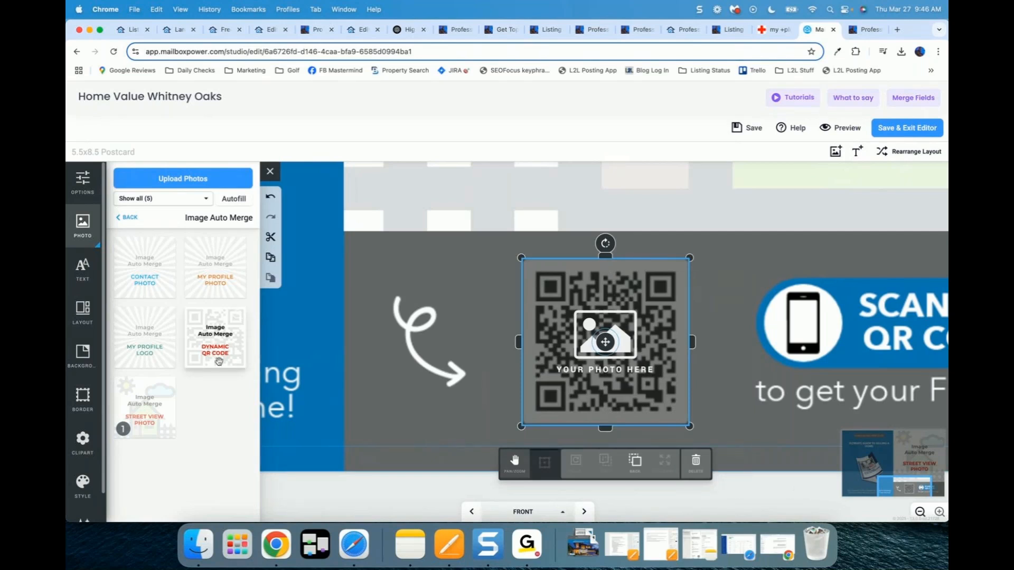
drag(212, 338, 375, 331)
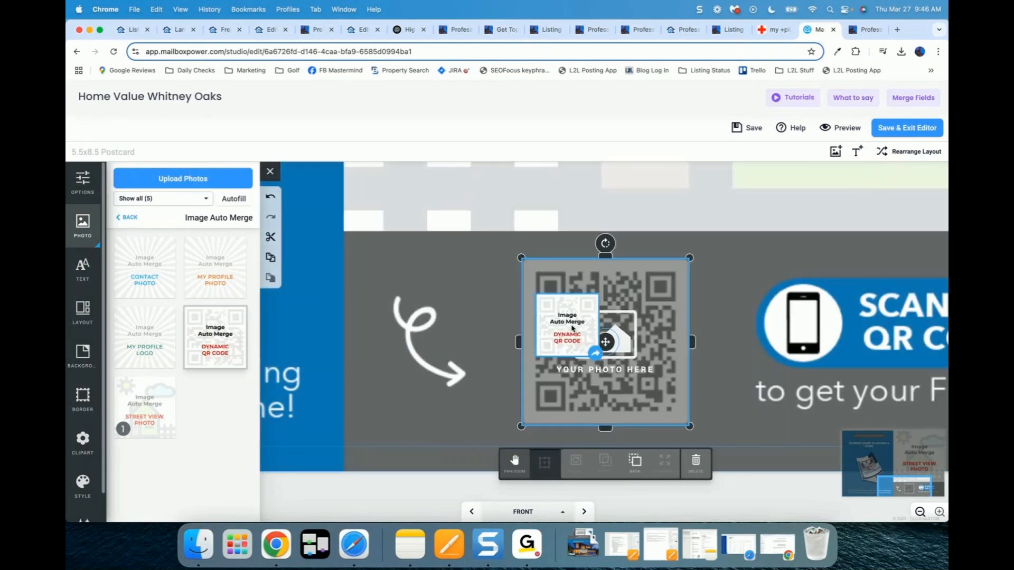
click(820, 503)
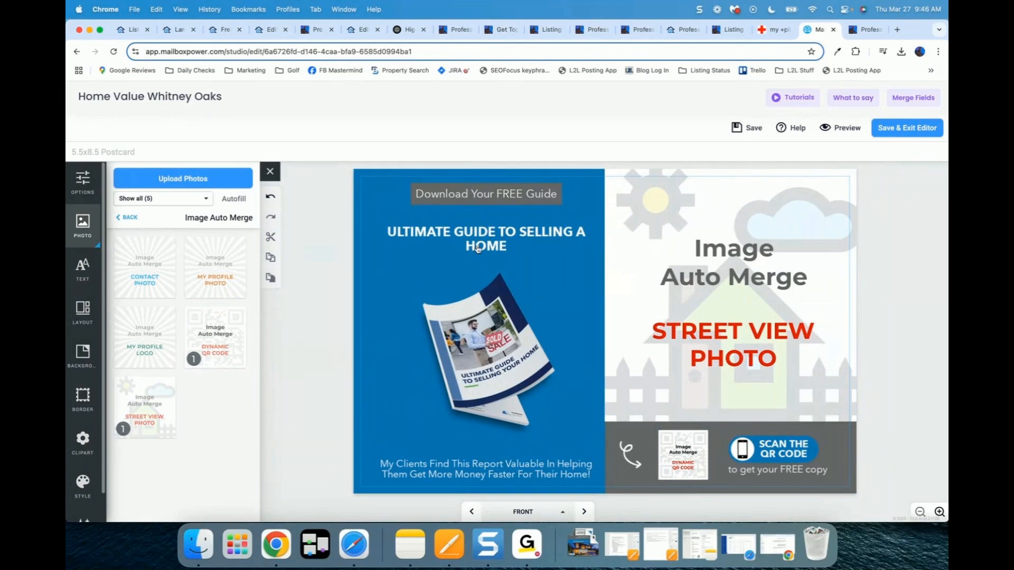
click(272, 32)
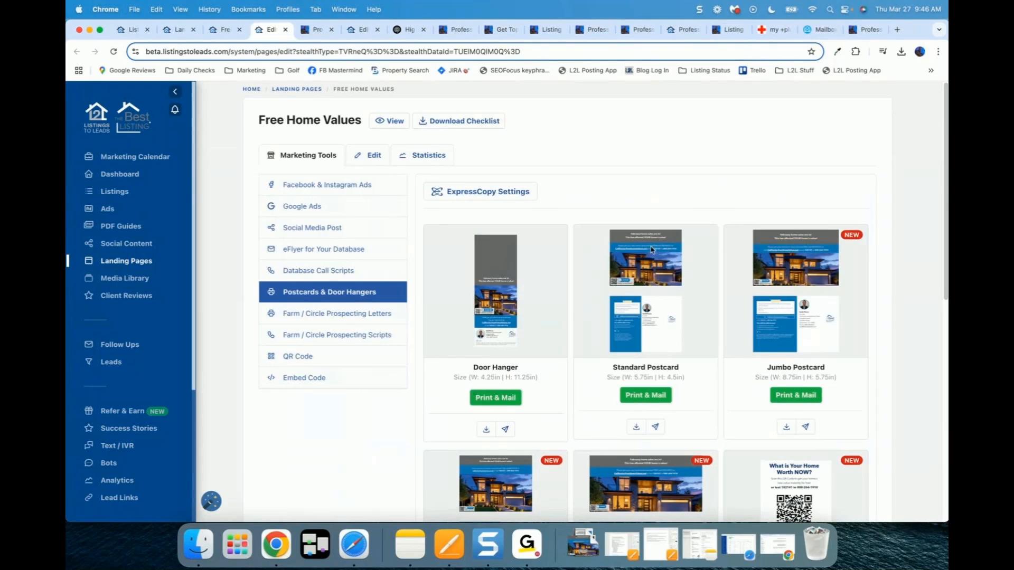
Step: Display the Farm / Circle Prospecting Letters and scroll through the three home-value letter templates
click(337, 315)
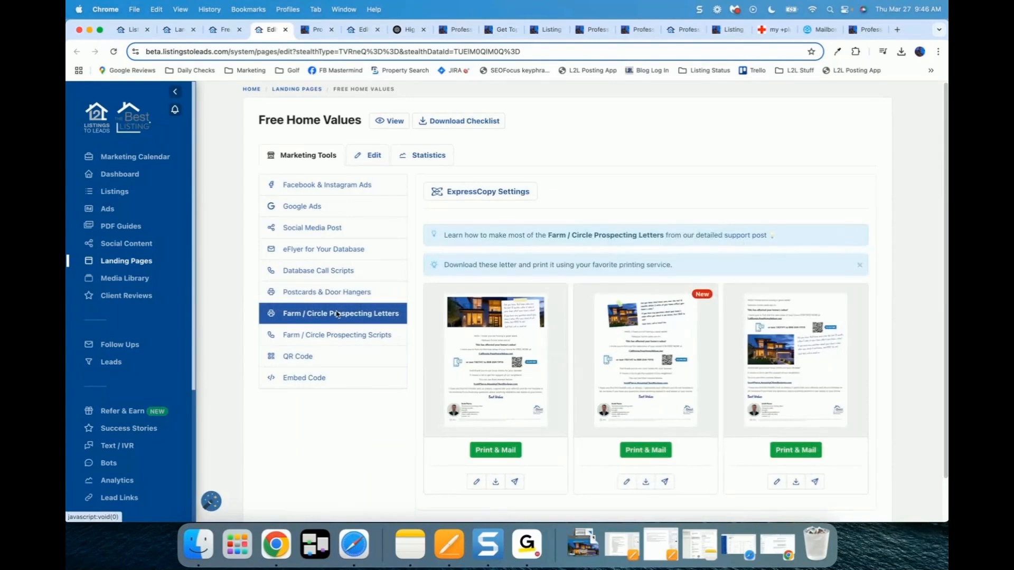
mouse_move(466, 322)
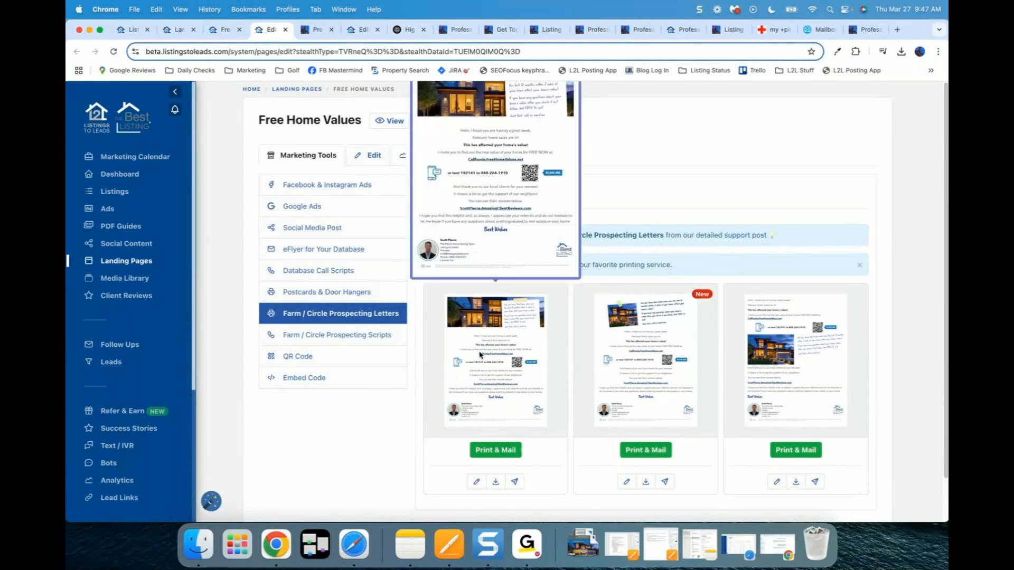
scroll(481, 354, down, 1)
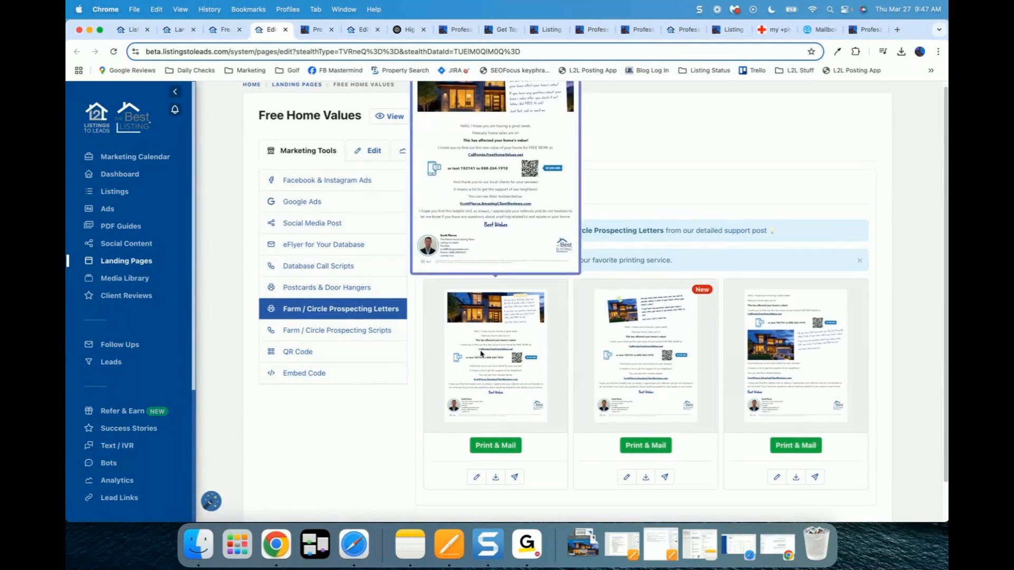
click(476, 477)
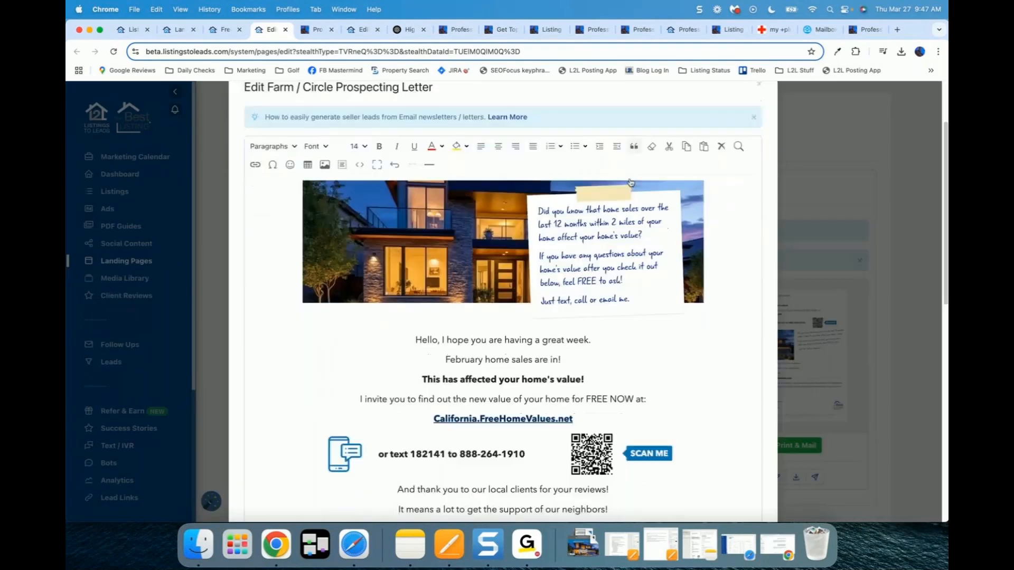
scroll(630, 183, down, 4)
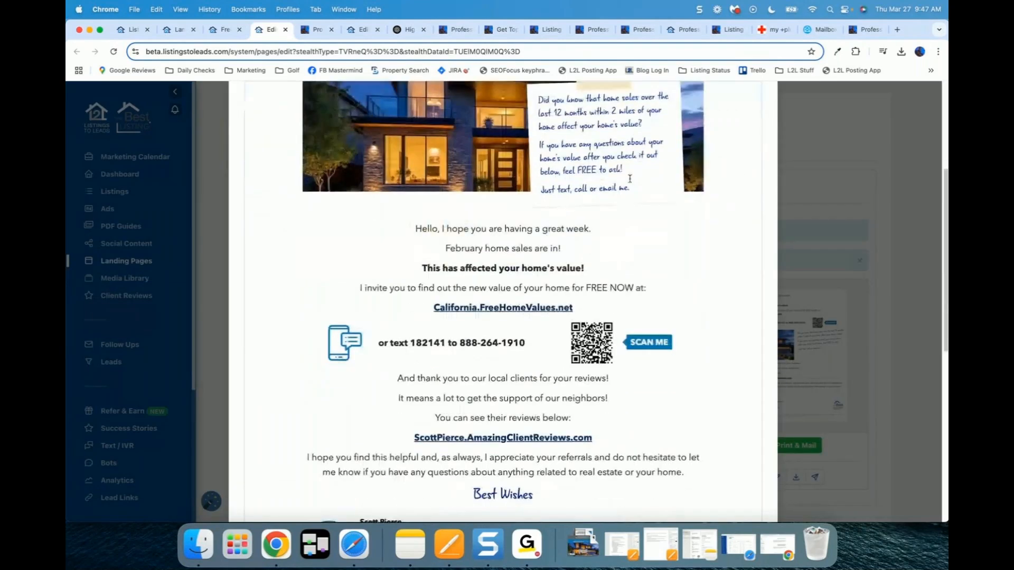
scroll(630, 179, down, 4)
drag(398, 274, 639, 373)
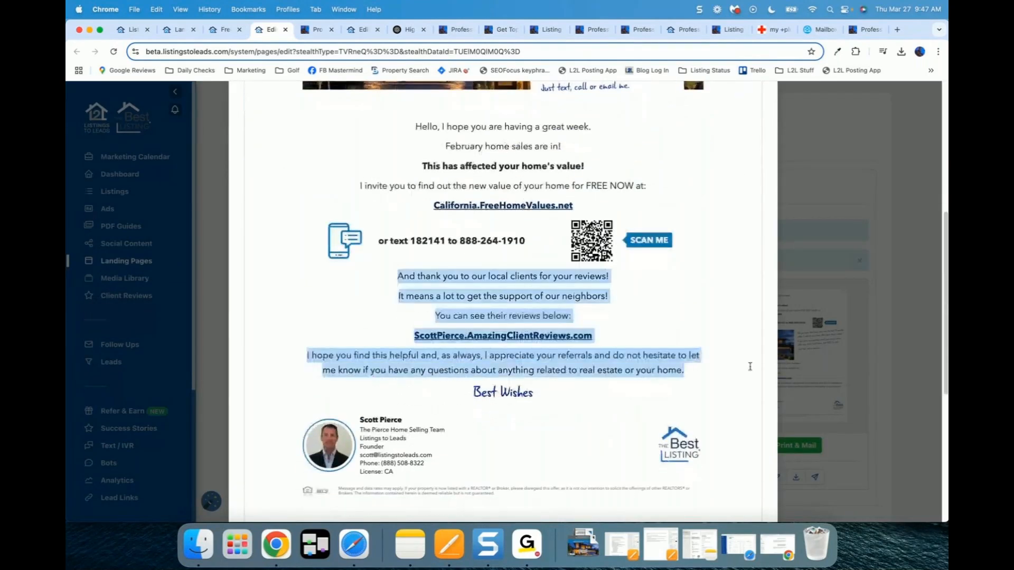
key(BackSpace)
text(If you are )
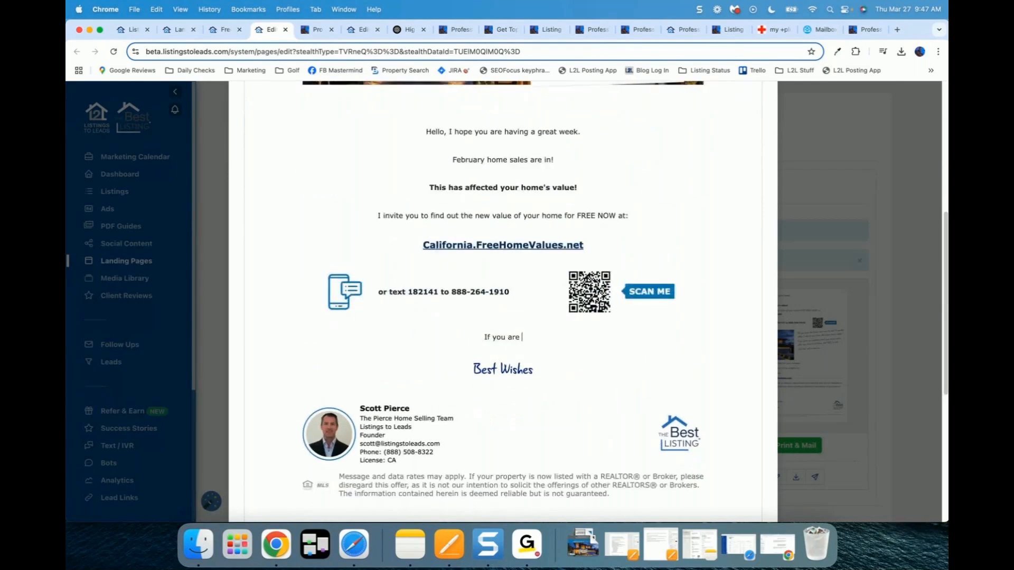
text(in your forever home)
key(super+shift+Left)
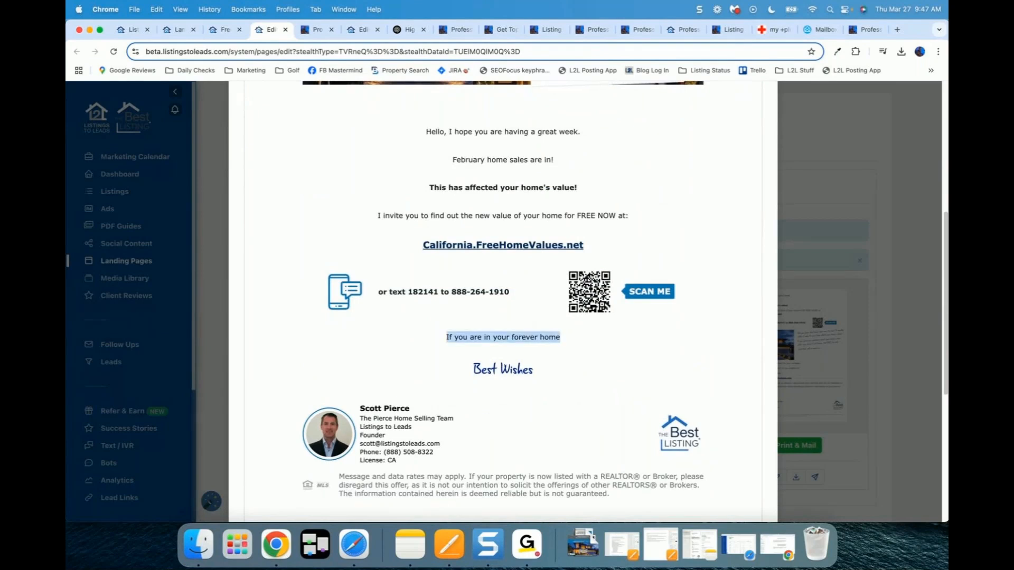
key(BackSpace)
text(What)
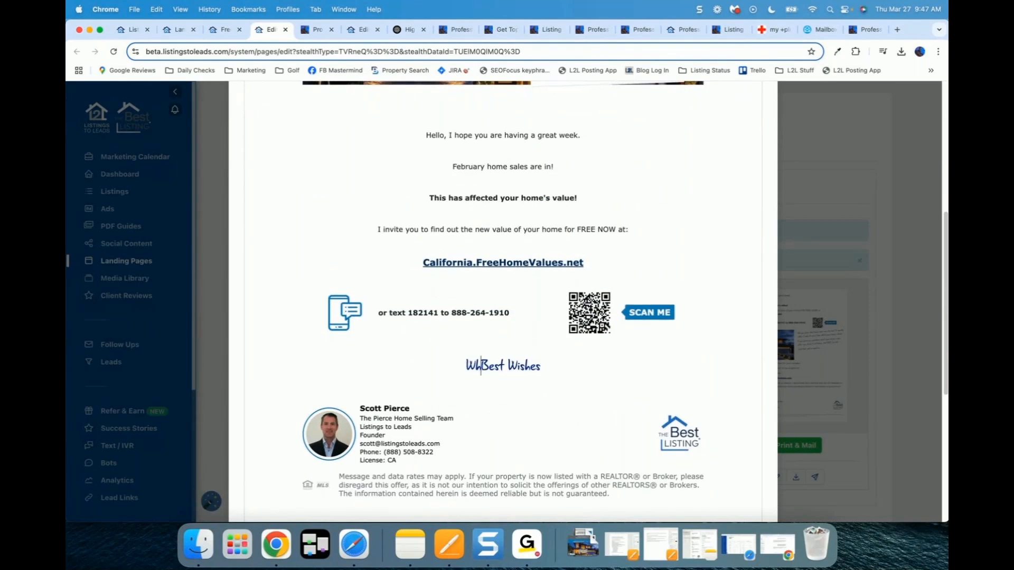
key(Return)
text(price wou)
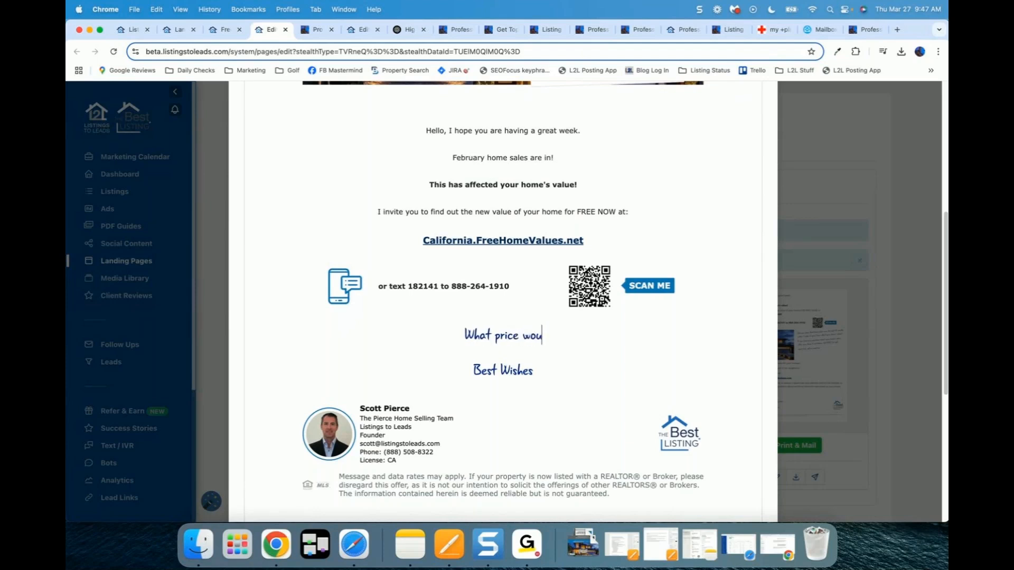
text(ld you sell your home for?)
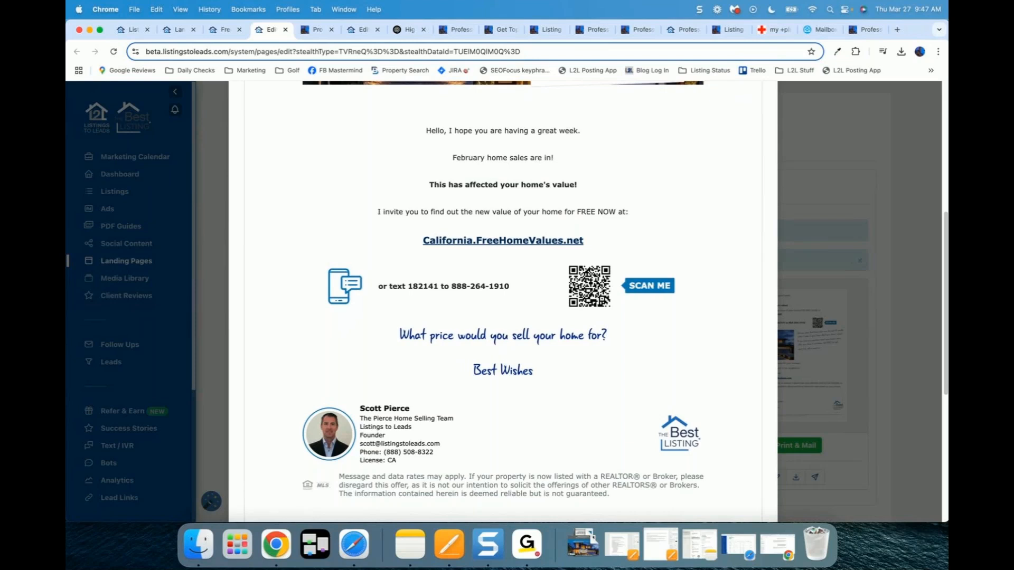
key(shift+Left)
key(shift+Left)
key(shift+Left)
key(shift+Left)
key(shift+Left)
key(shift+Left)
key(shift+Left)
key(shift+Left)
key(shift+Left)
key(shift+Left)
key(shift+Left)
key(shift+Left)
key(shift+Left)
key(shift+Left)
key(shift+Left)
key(shift+Left)
key(shift+Left)
key(shift+Left)
key(shift+Left)
key(shift+Left)
key(shift+Left)
key(shift+Left)
key(shift+Left)
key(shift+Left)
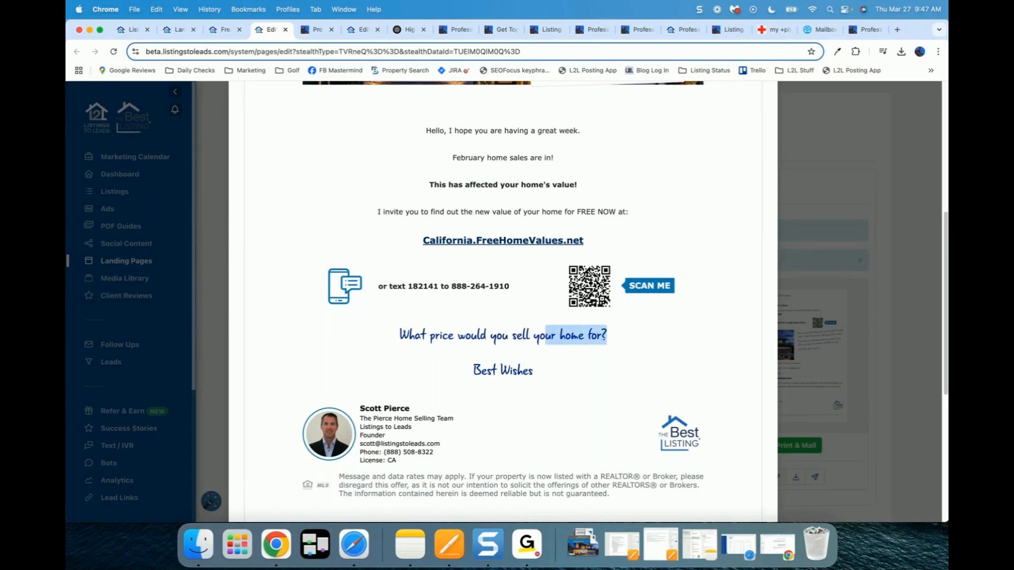
key(shift+Left)
key(shift+Left)
key(shift+Left)
key(shift+Left)
key(shift+Left)
key(shift+Left)
key(shift+Left)
key(shift+Left)
key(shift+Left)
key(shift+Left)
key(shift+Left)
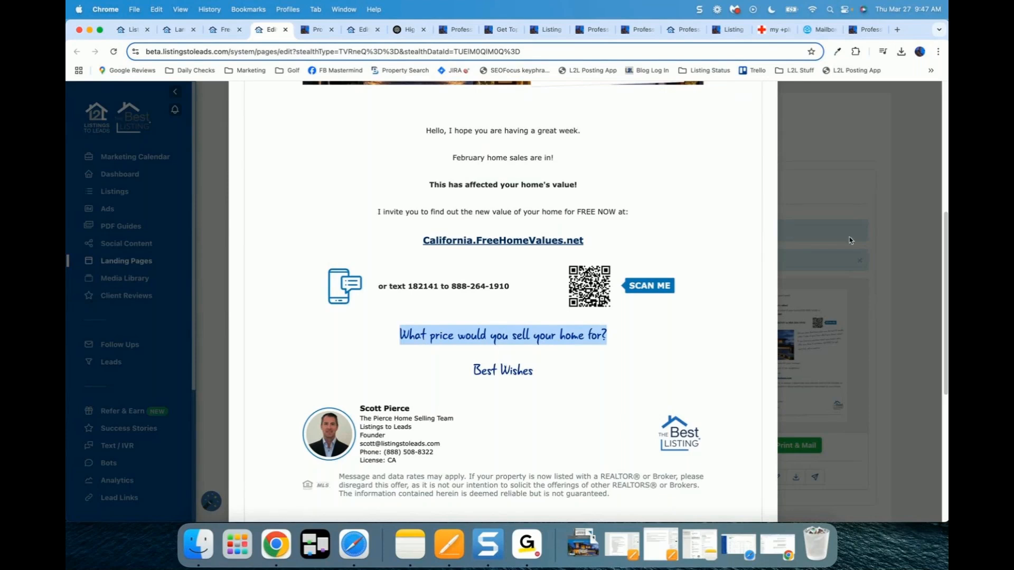
scroll(945, 253, up, 5)
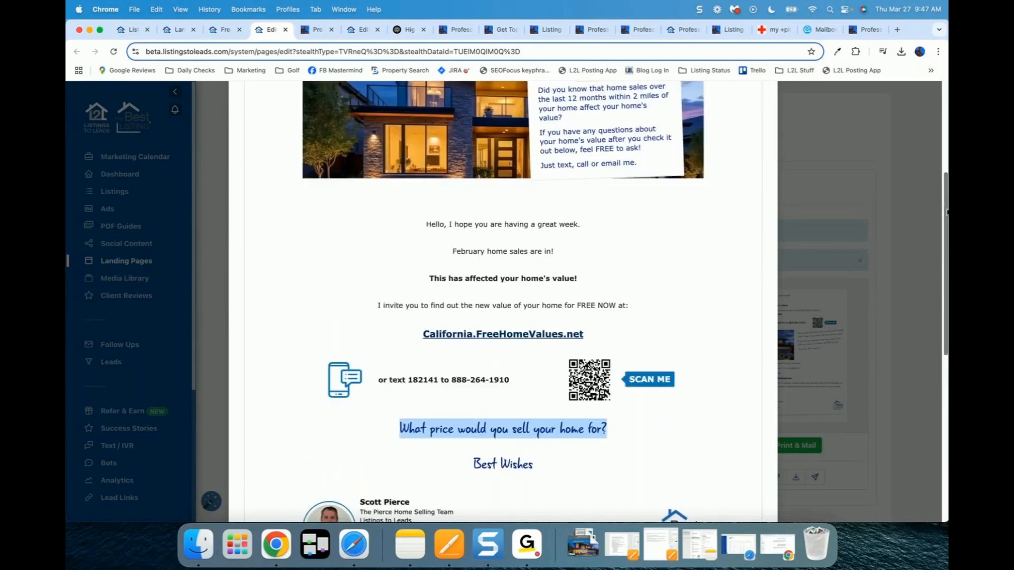
scroll(945, 253, down, 1)
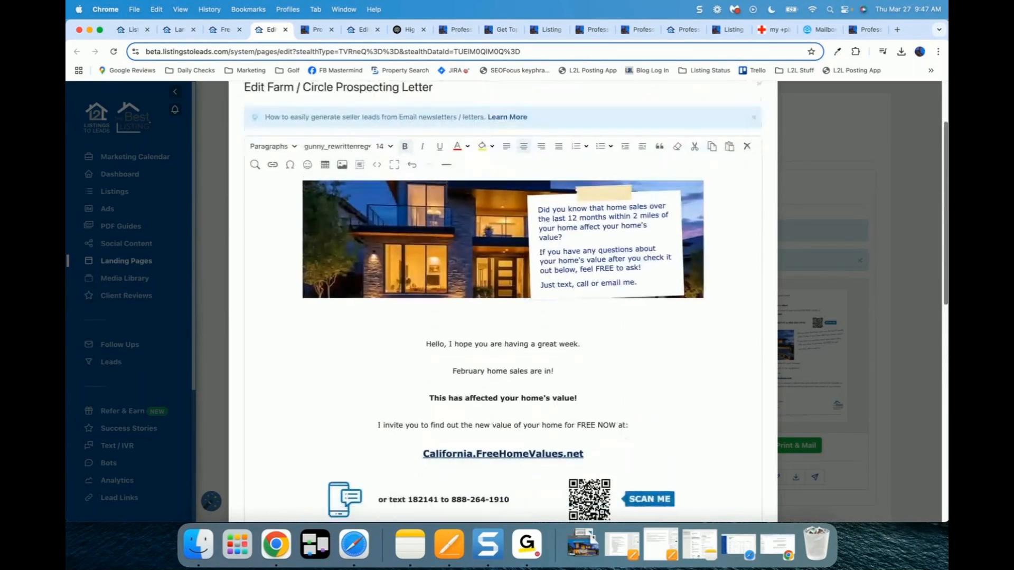
click(390, 129)
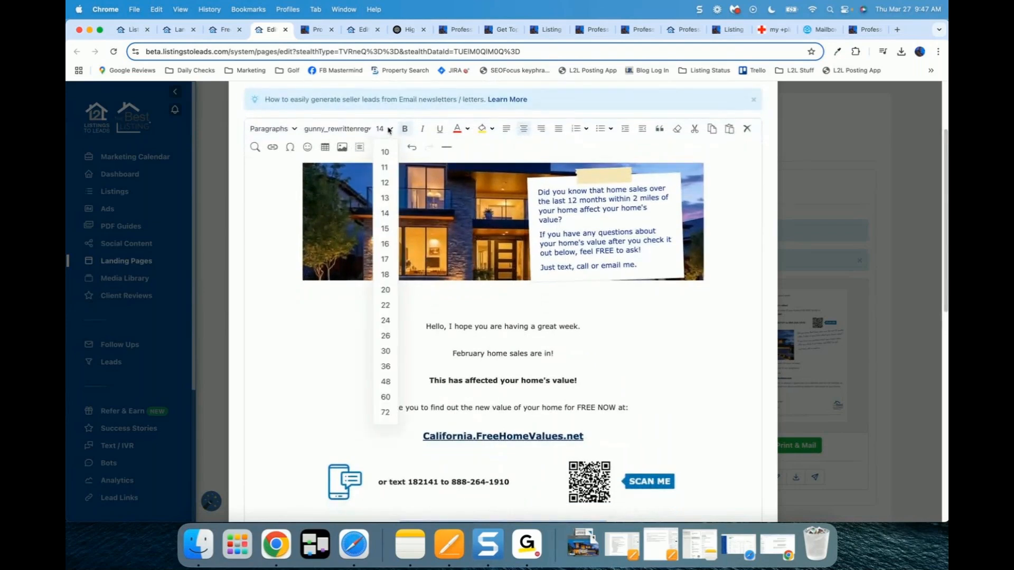
click(393, 320)
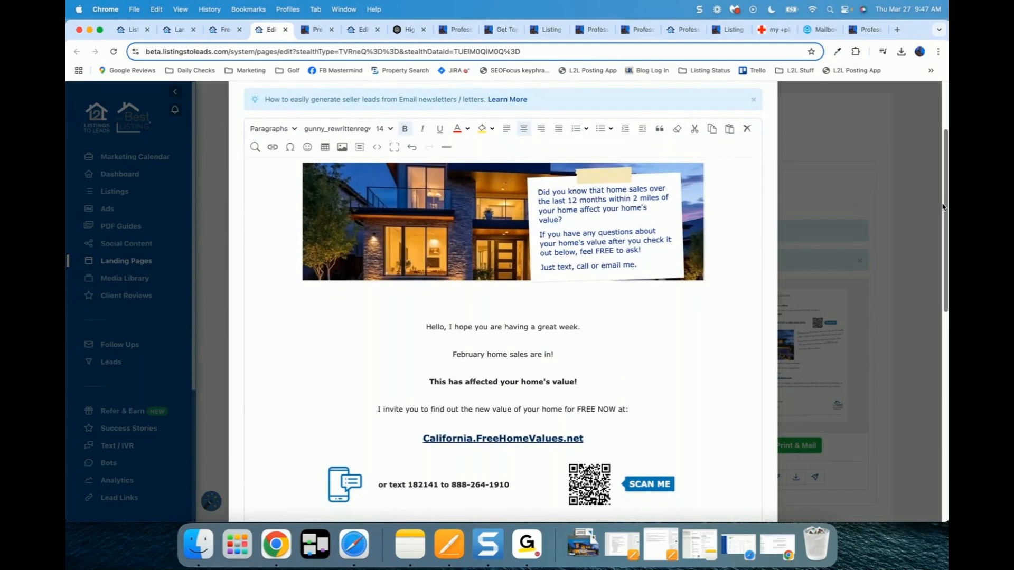
scroll(942, 208, down, 5)
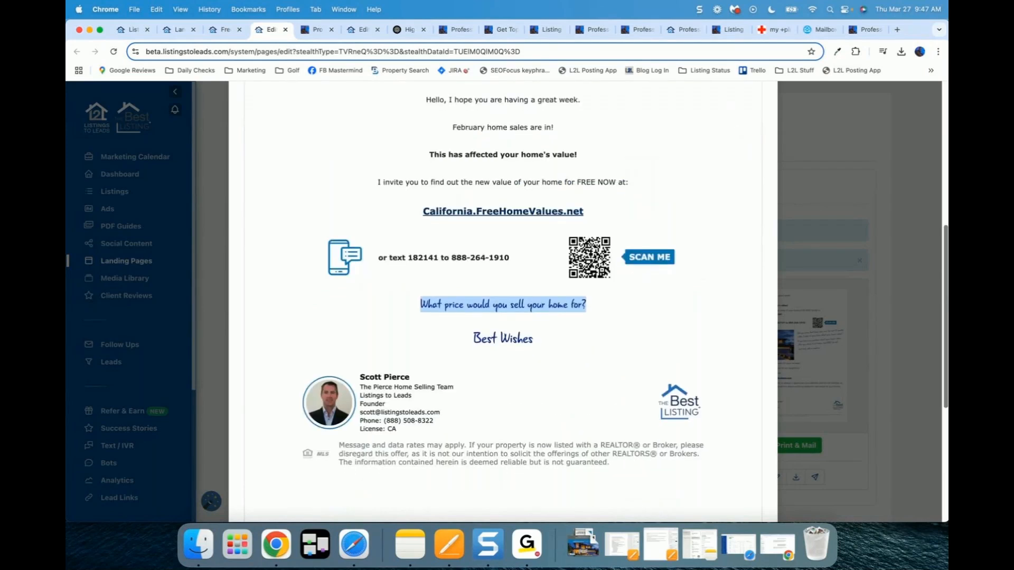
scroll(936, 169, up, 6)
scroll(936, 169, up, 1)
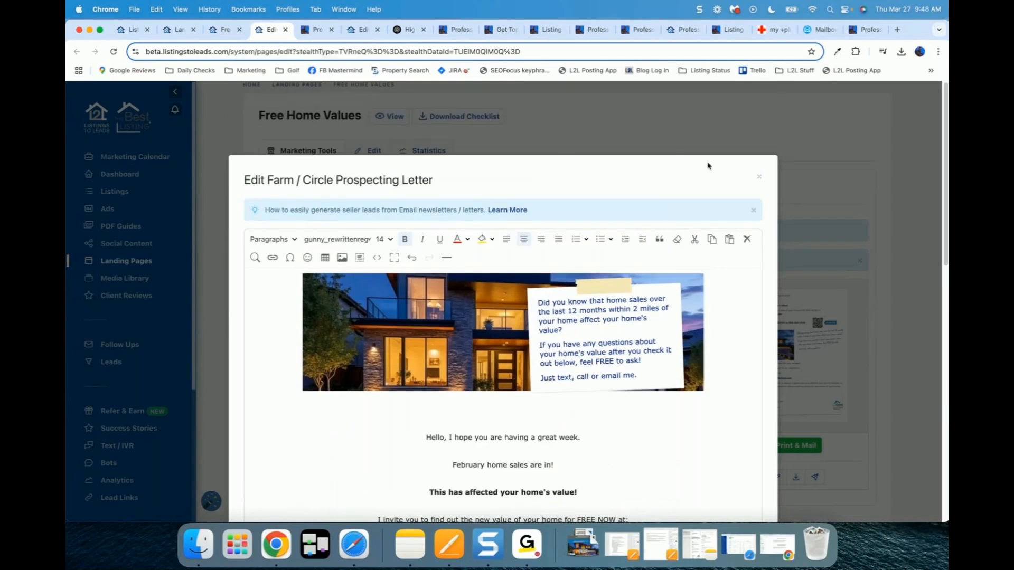
click(759, 177)
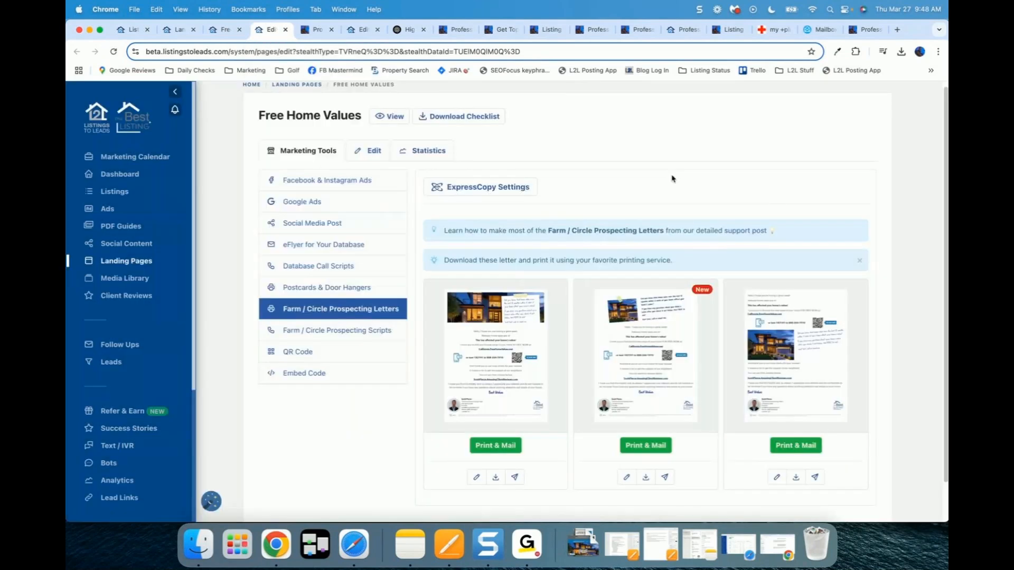
Step: Reopen the first prospecting letter in the editor, then bring up the ChatGPT Folsom seller-pitch chat
scroll(308, 433, down, 1)
scroll(308, 433, up, 1)
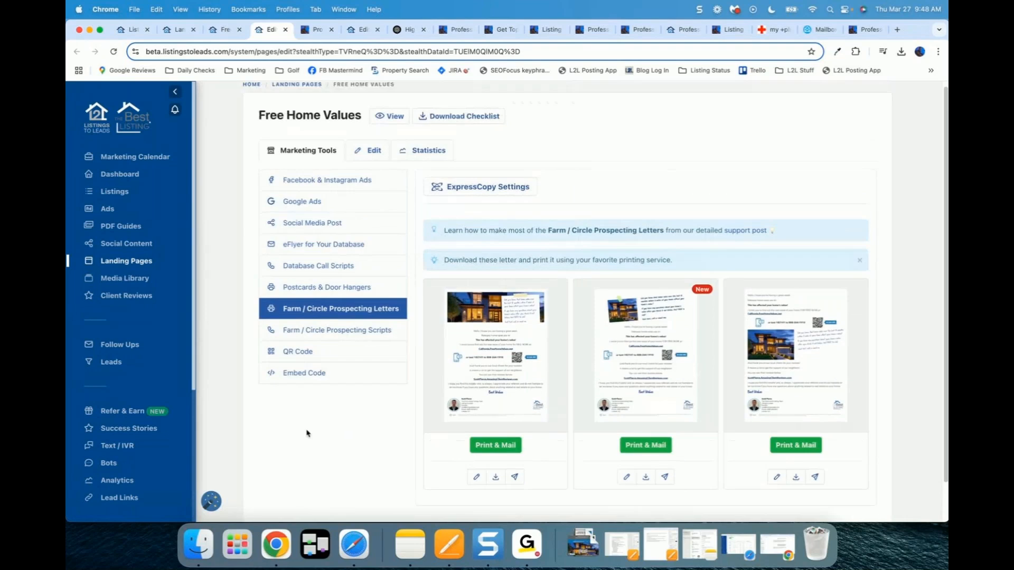
mouse_move(484, 376)
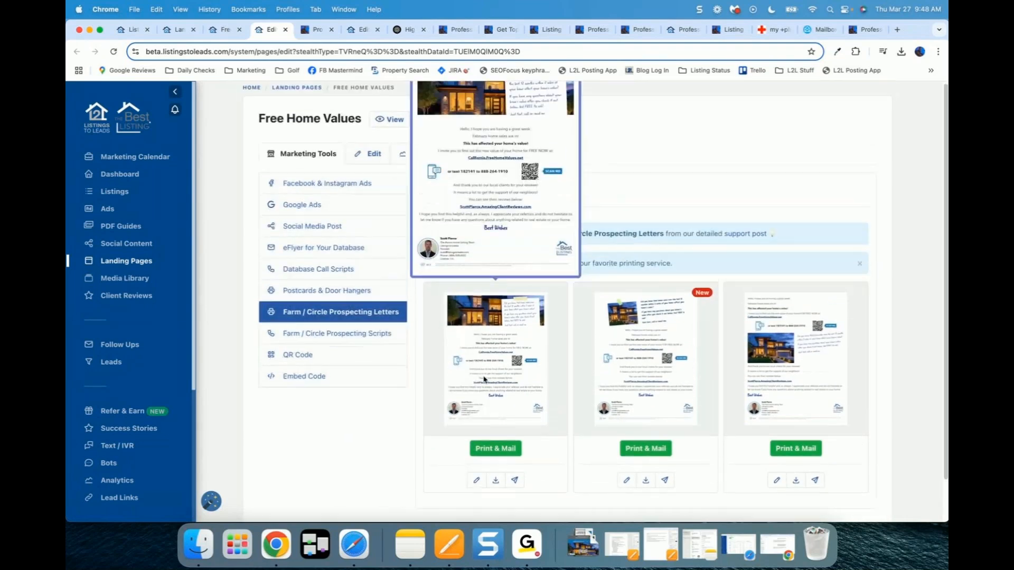
scroll(484, 379, up, 1)
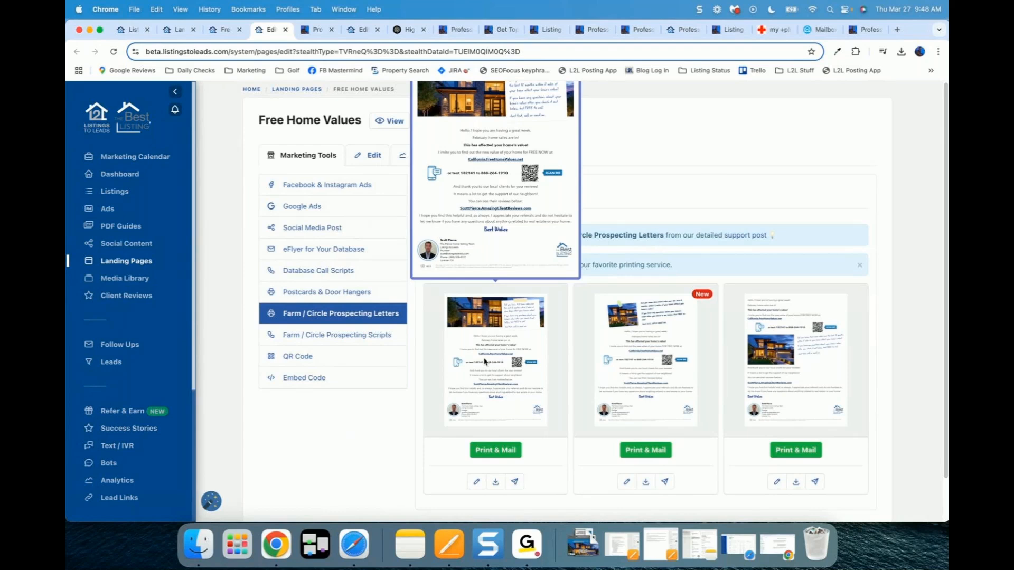
click(477, 482)
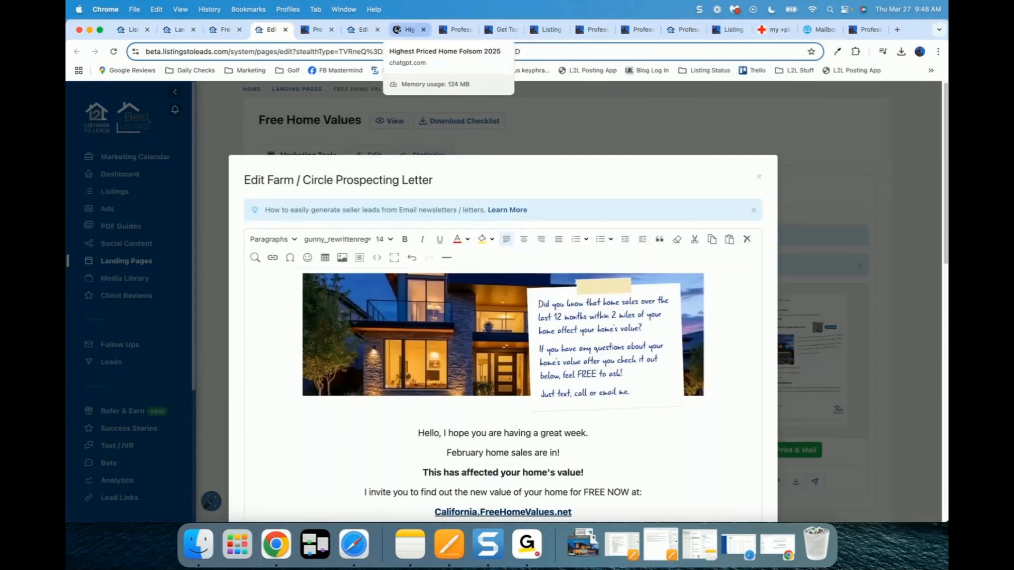
click(408, 30)
Step: Select the ChatGPT seller message about the $1,150,000 Folsom sale and go back to the letter editor
click(457, 291)
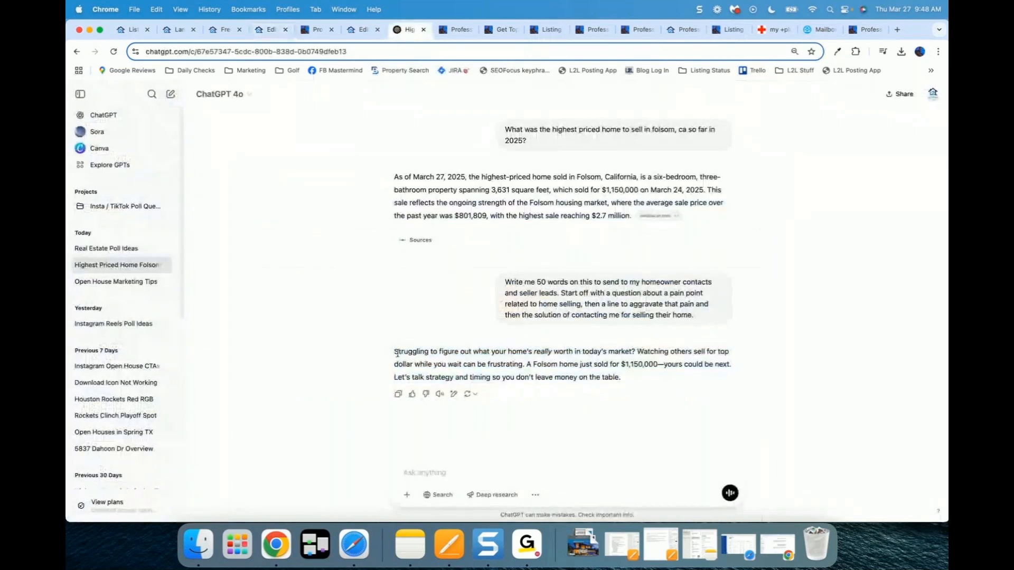
drag(396, 351, 648, 383)
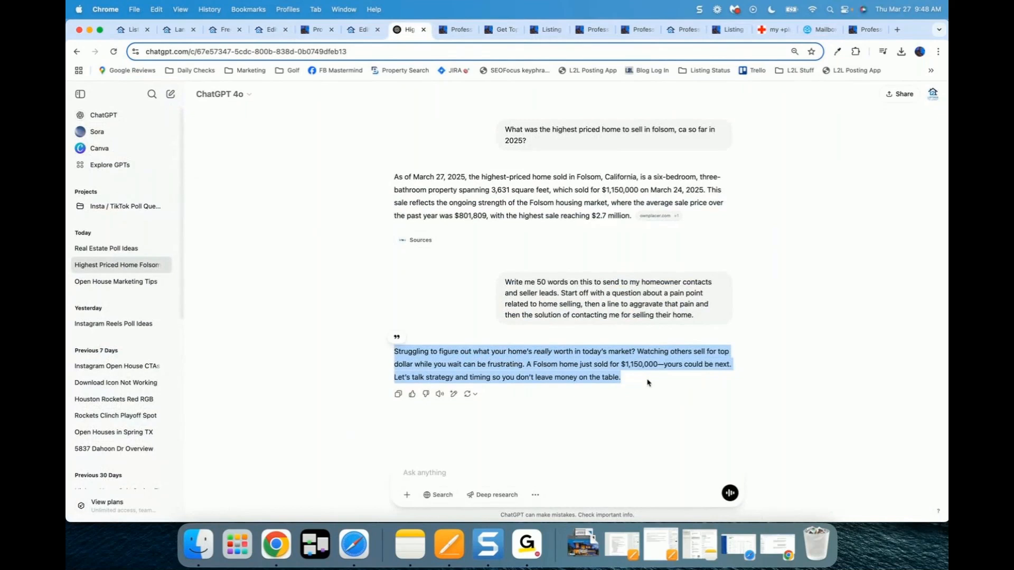
click(270, 30)
scroll(490, 389, down, 5)
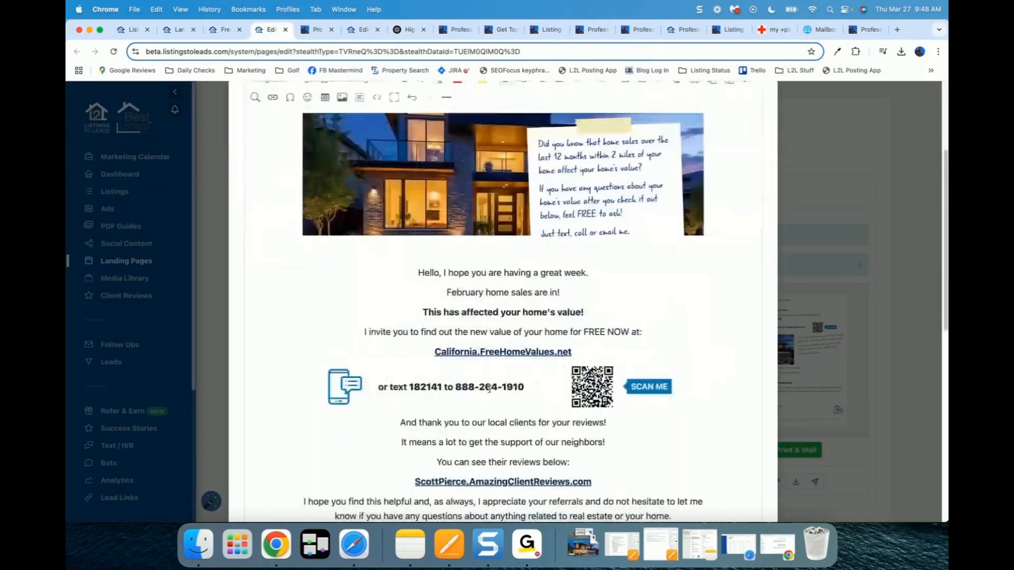
scroll(490, 390, down, 1)
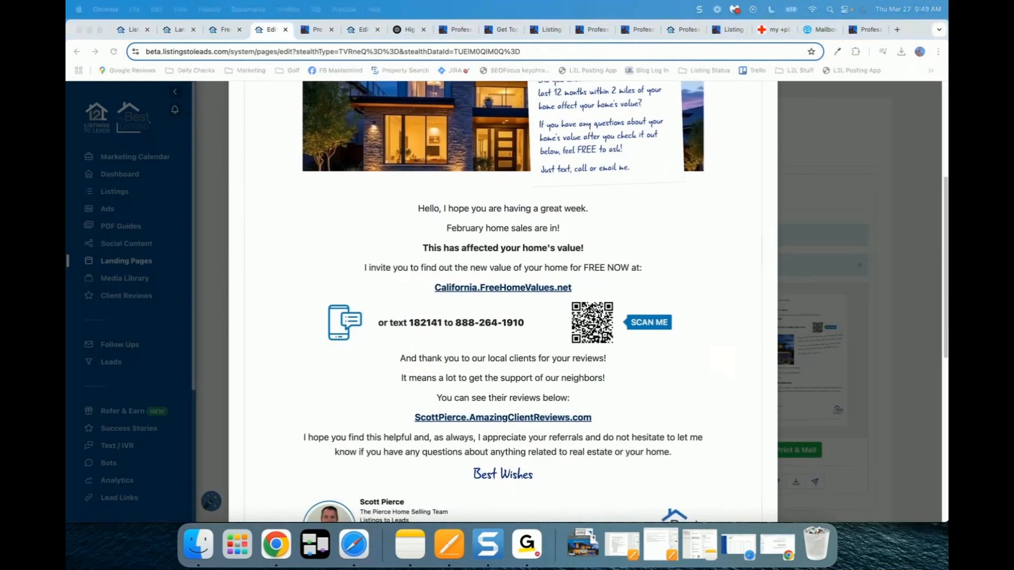
click(735, 9)
Step: Page through the post's images: Expired Listing, free guide, We Buy Houses, 100+ Point Marketing Plan, PENDING
drag(585, 80, 207, 39)
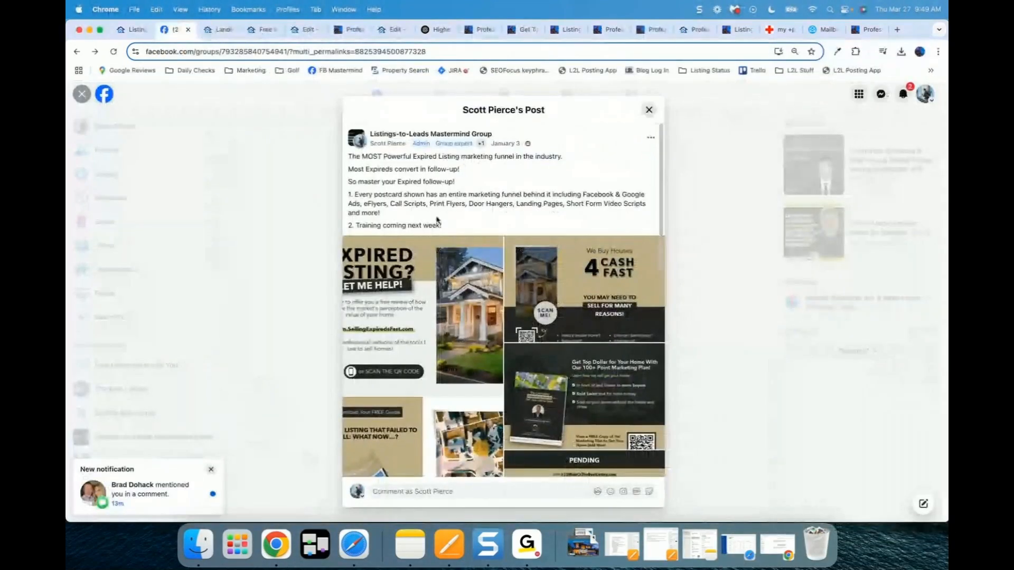
click(386, 317)
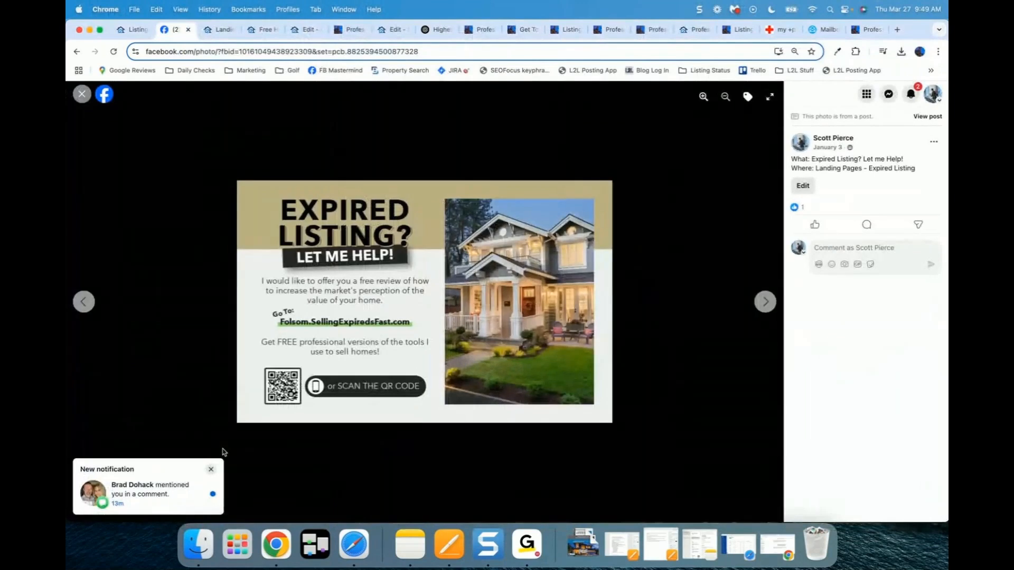
click(211, 469)
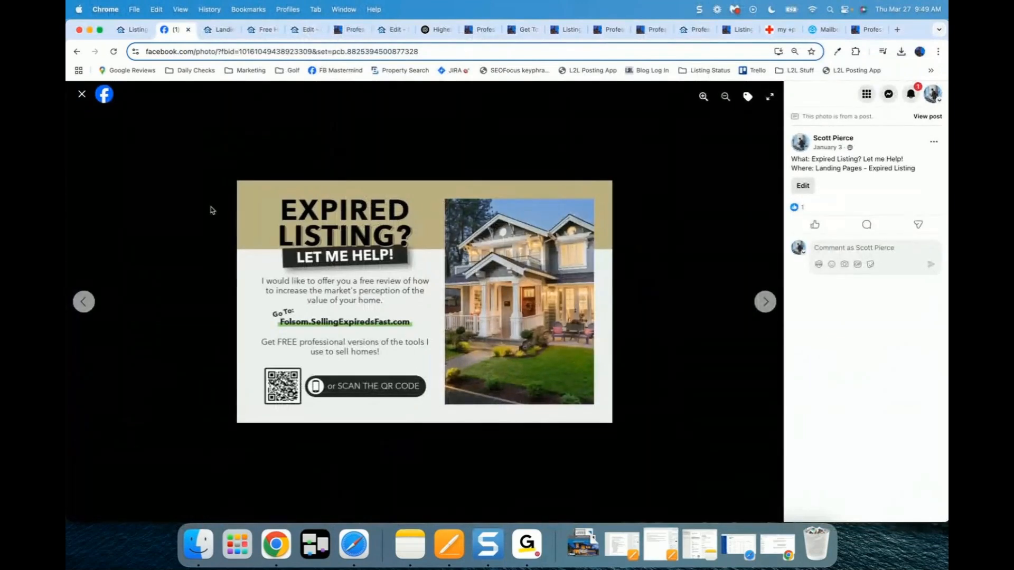
key(Right)
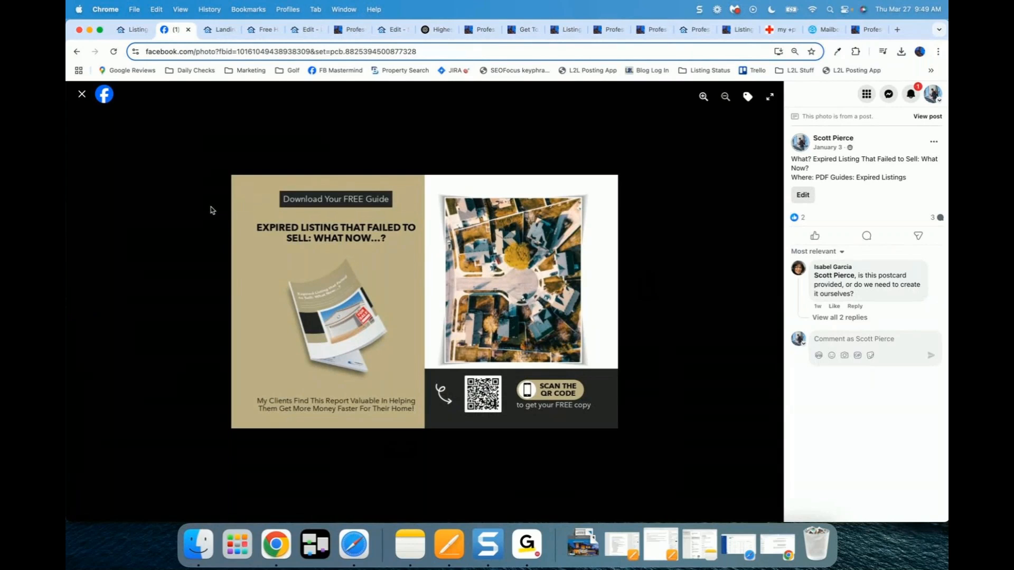
key(Right)
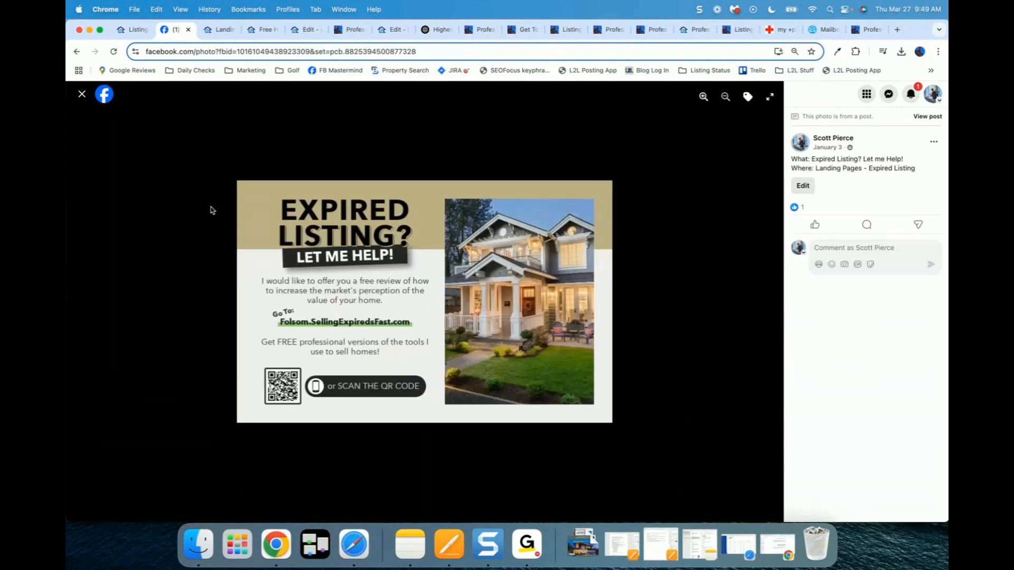
key(Right)
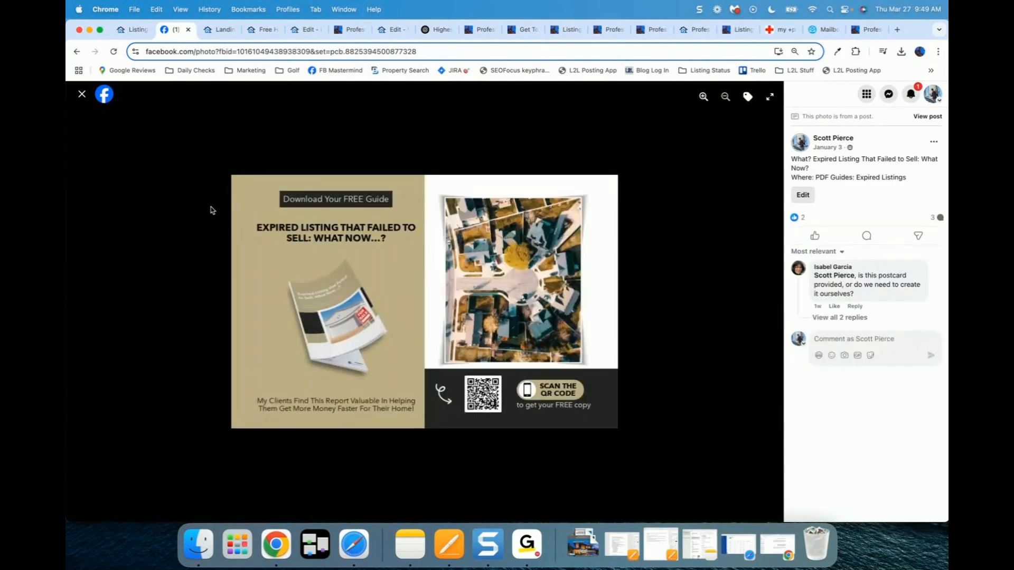
key(Right)
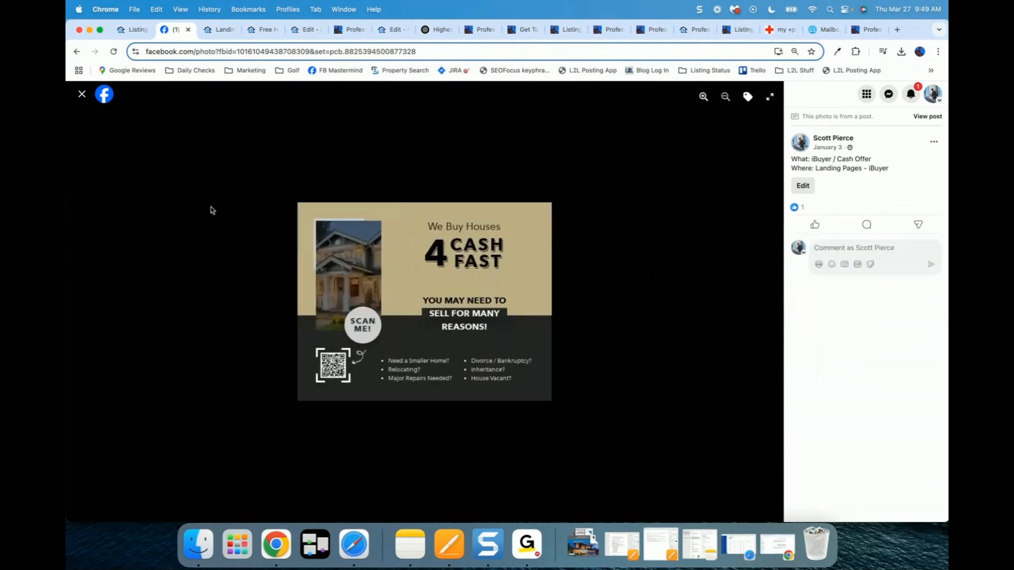
key(Right)
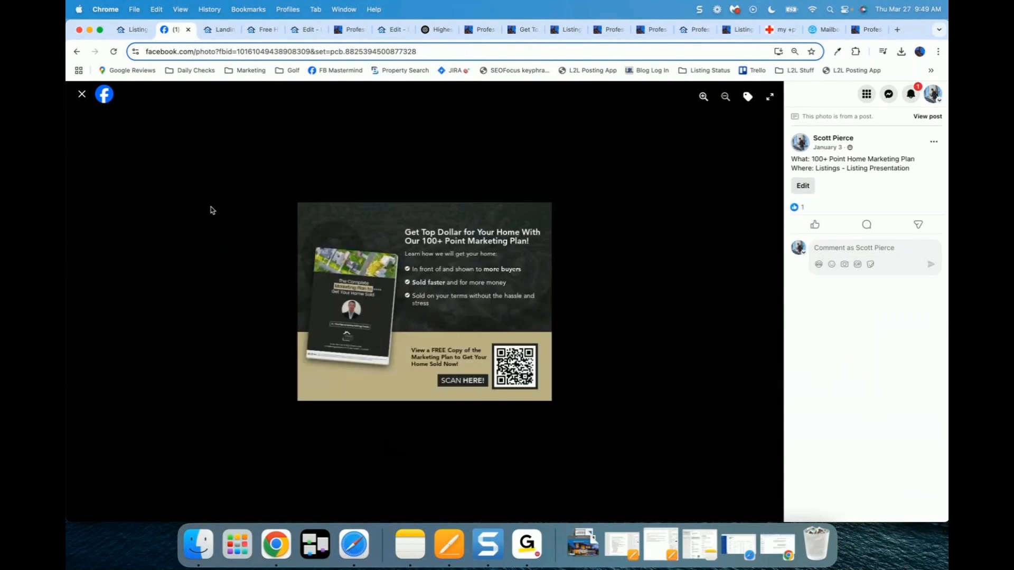
key(Right)
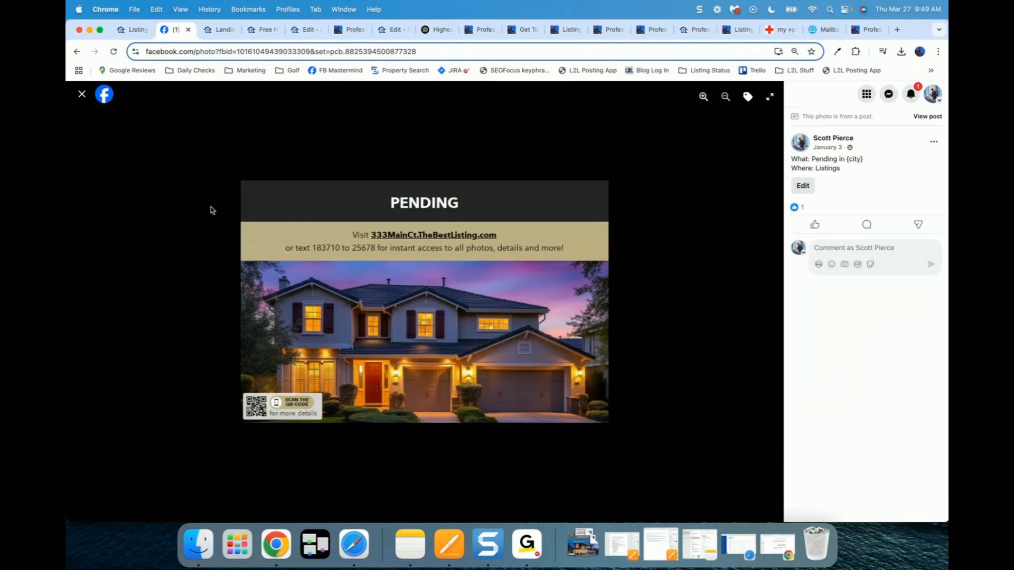
key(Right)
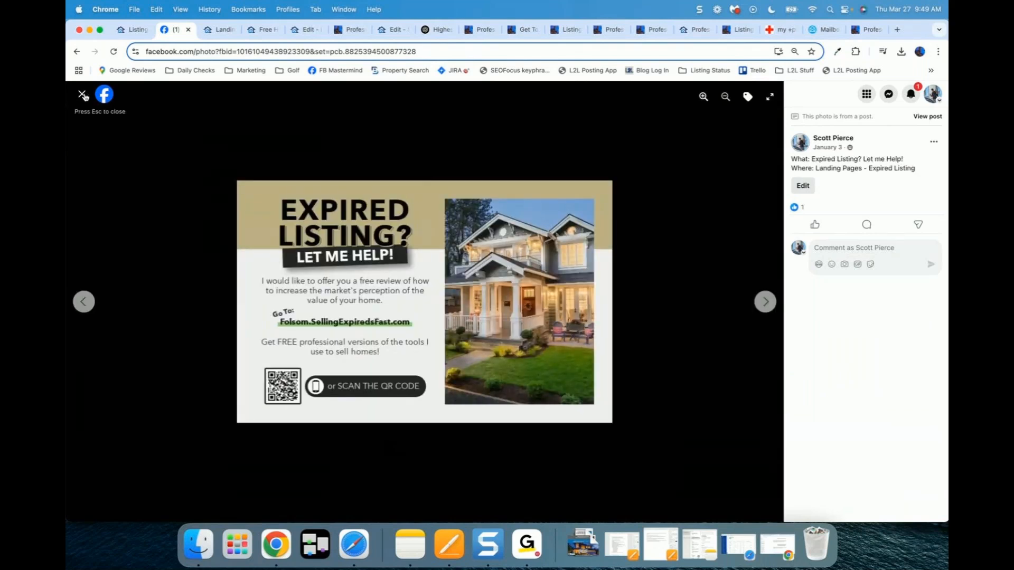
Step: Close the photo viewer and the Facebook page, moving its window off screen
click(82, 95)
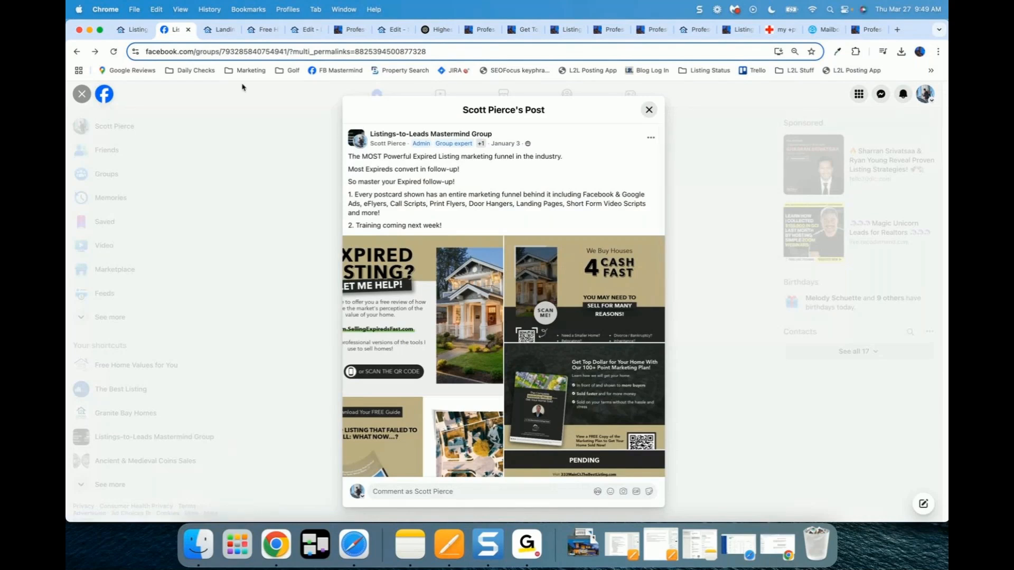
click(188, 29)
drag(667, 71, 947, 84)
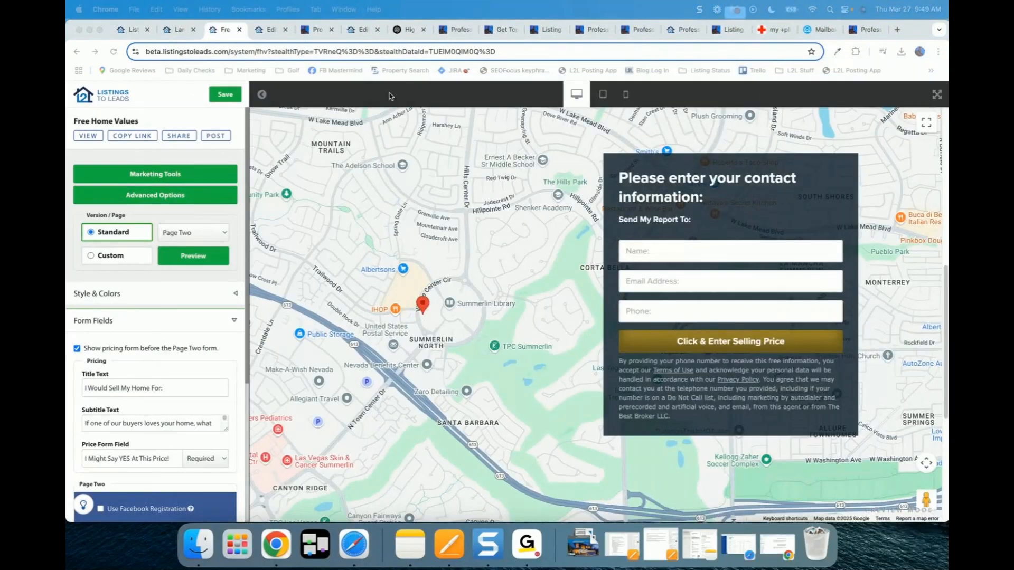
Step: Close the prospecting letter editor and view the Farm / Circle Prospecting Scripts
click(270, 30)
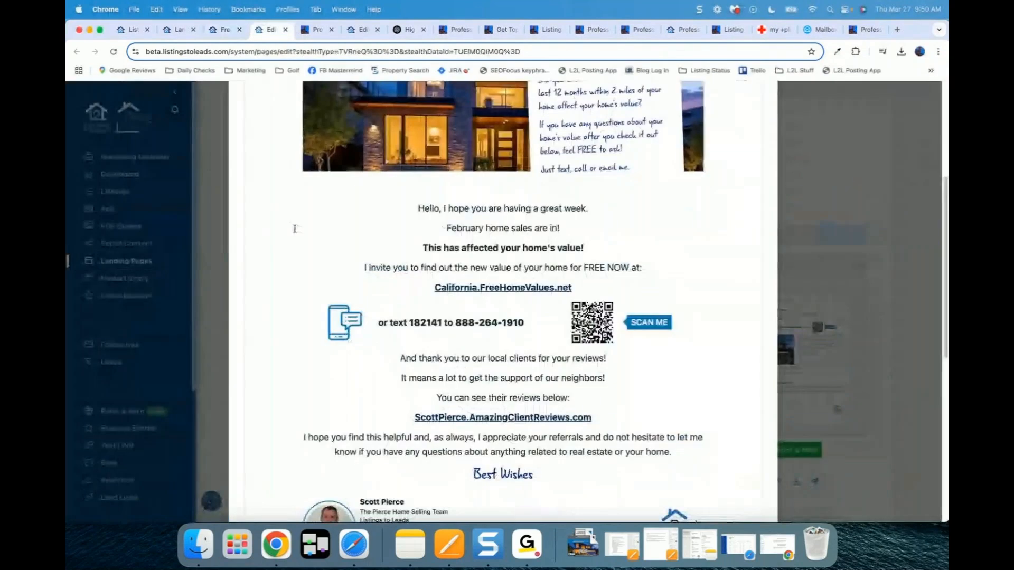
scroll(295, 229, up, 5)
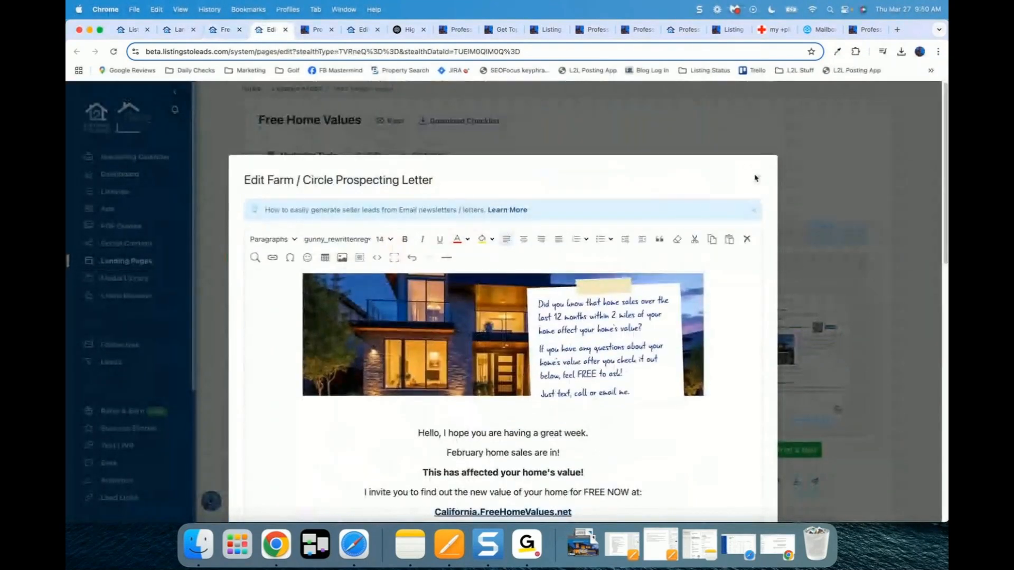
click(757, 180)
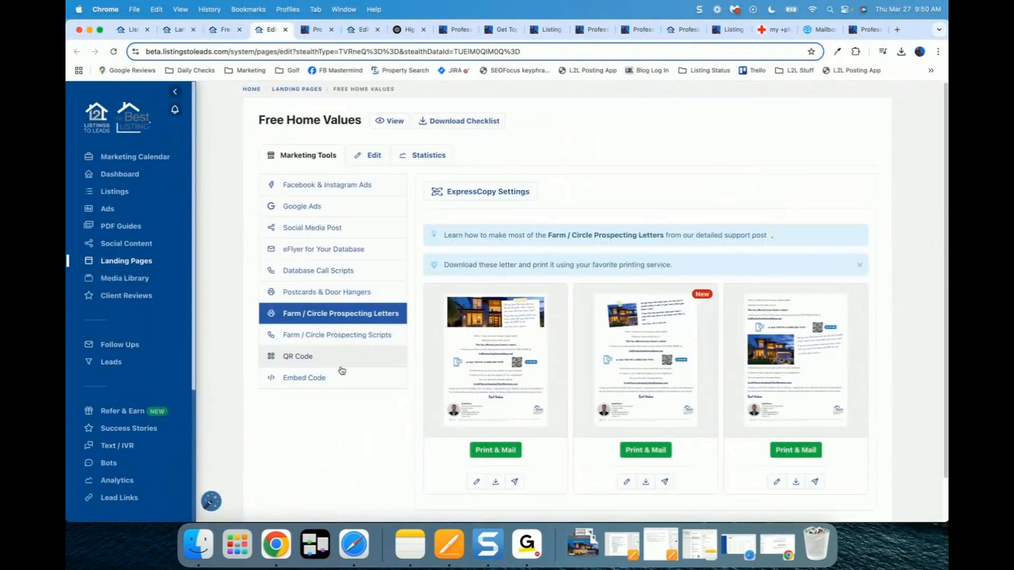
click(335, 335)
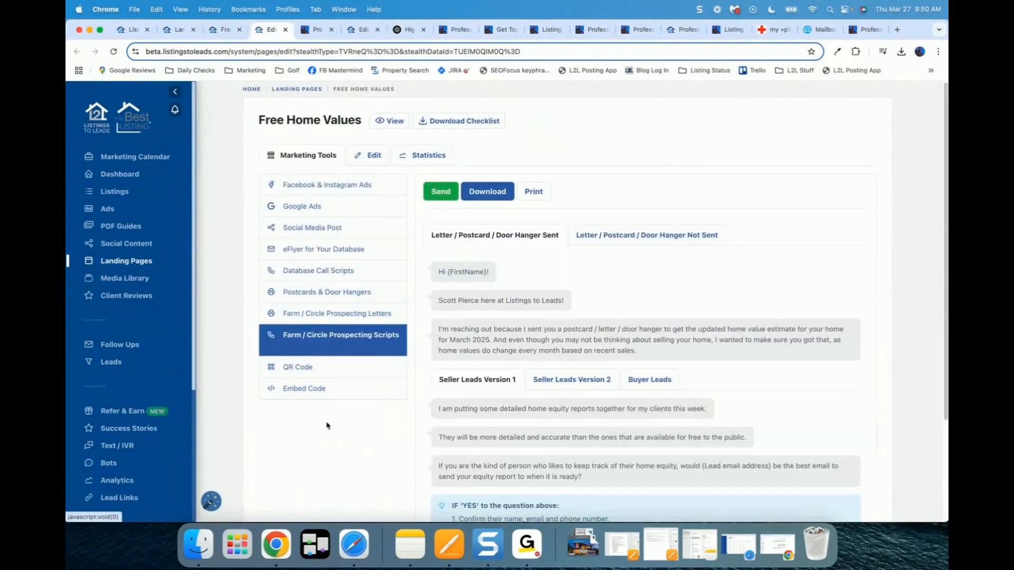
scroll(544, 229, down, 3)
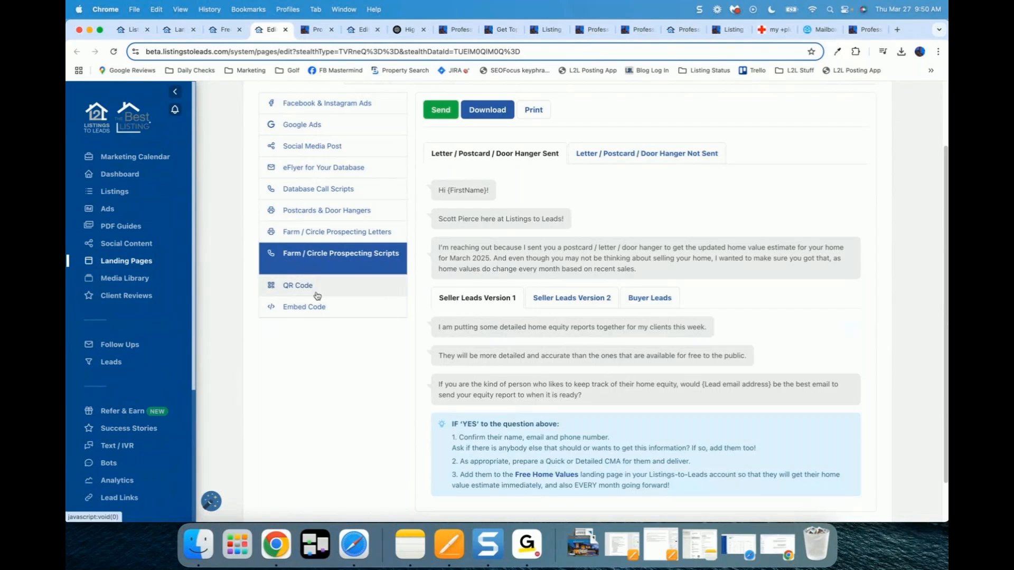
Step: View the Free Home Values landing page's QR code and embed code snippet
click(294, 289)
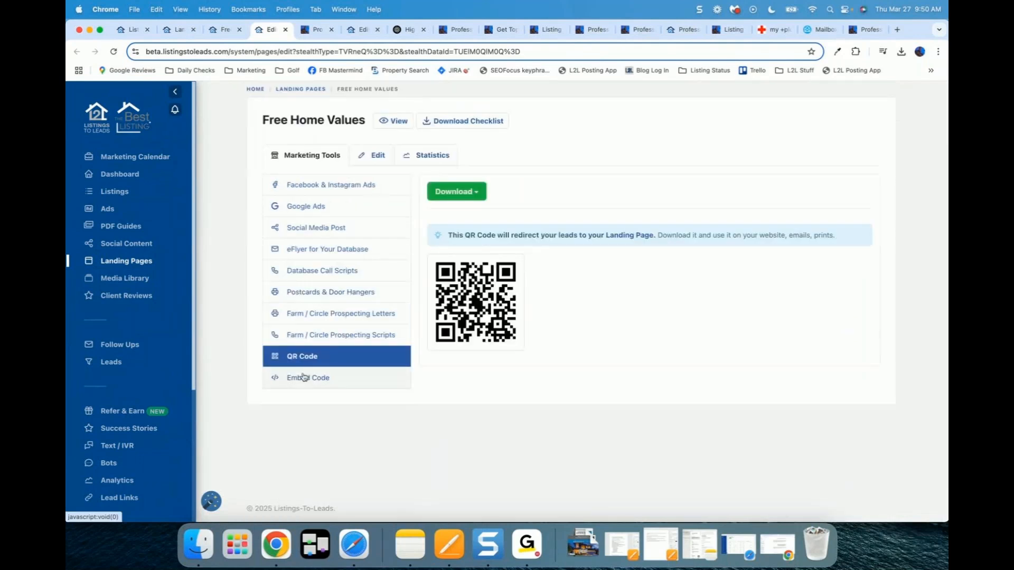
click(313, 387)
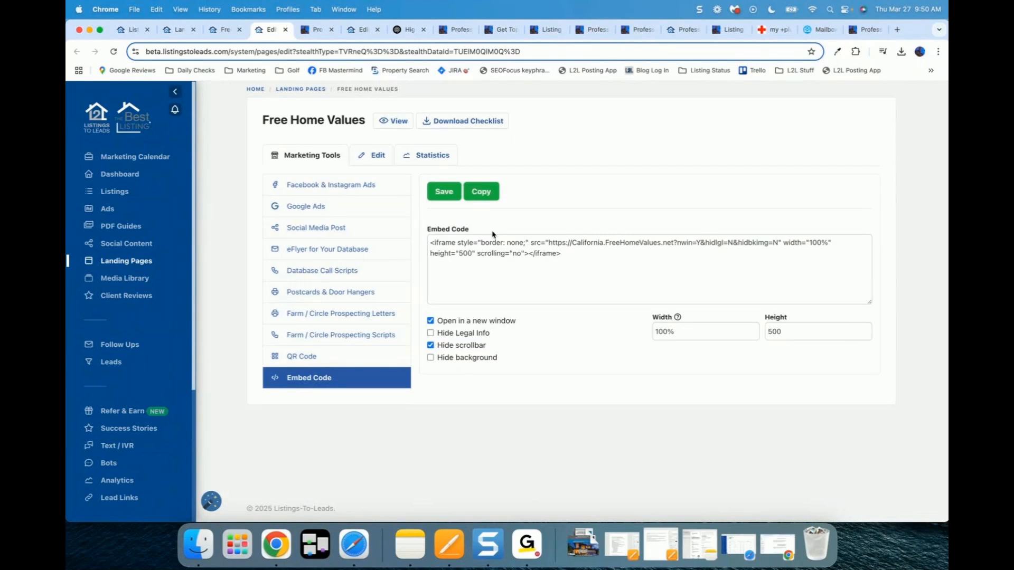
click(518, 252)
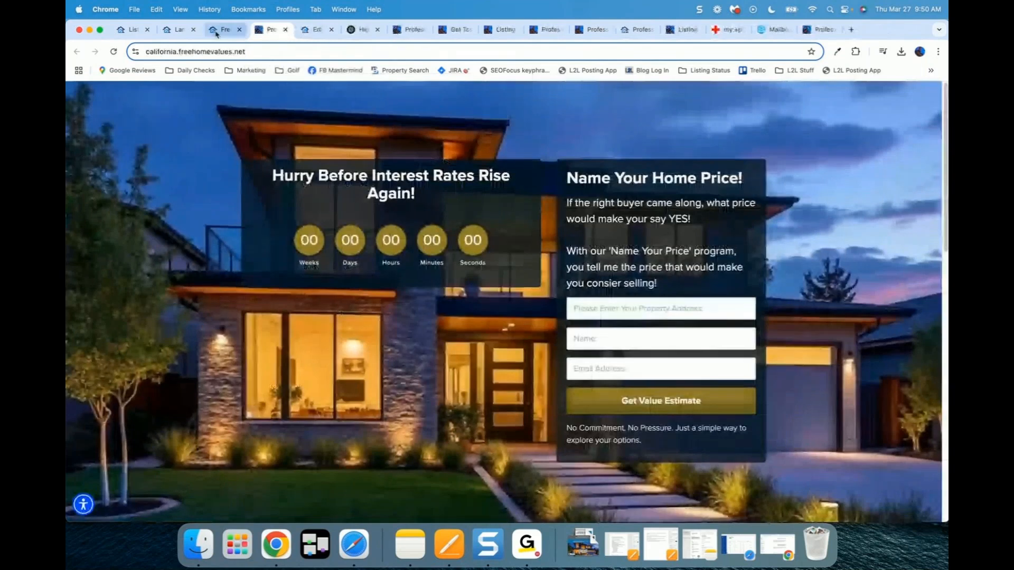
Step: Close the four leftover extra pages, returning to the Landing Pages list
click(285, 29)
click(284, 29)
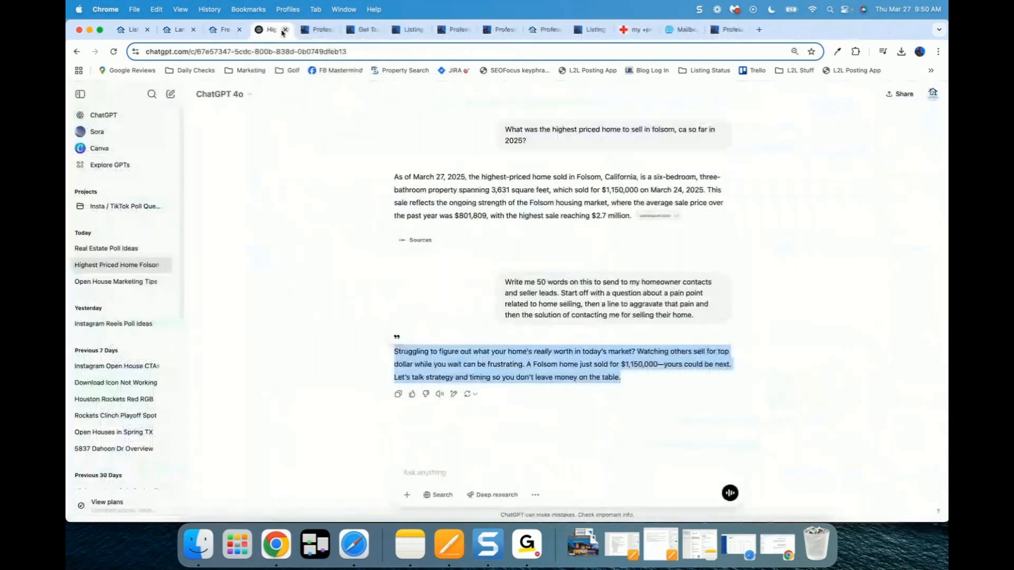
click(240, 30)
click(179, 29)
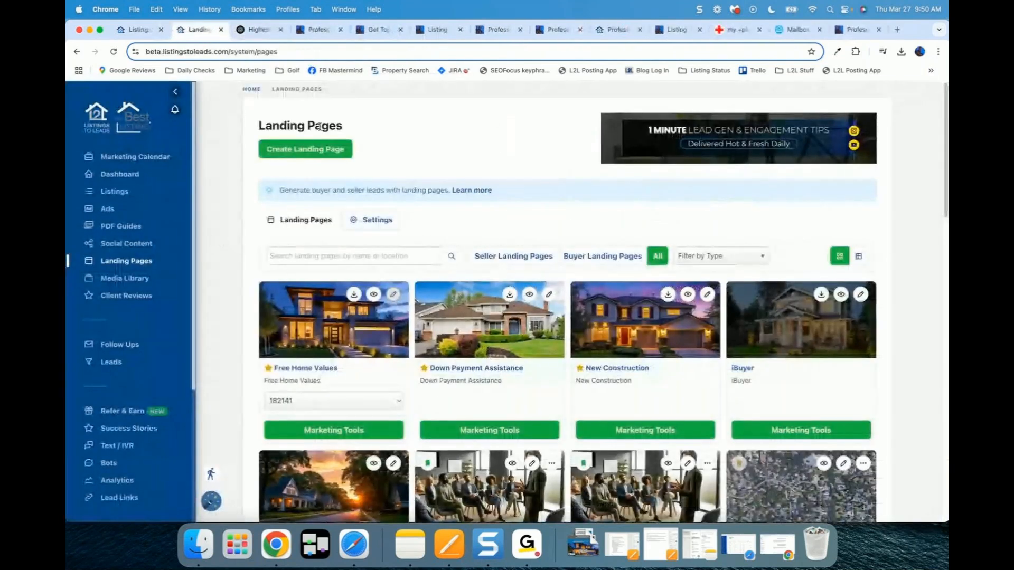
Step: Start a Property Valuation PLUS page named Folsom with an IVR extension, then cancel it
click(340, 153)
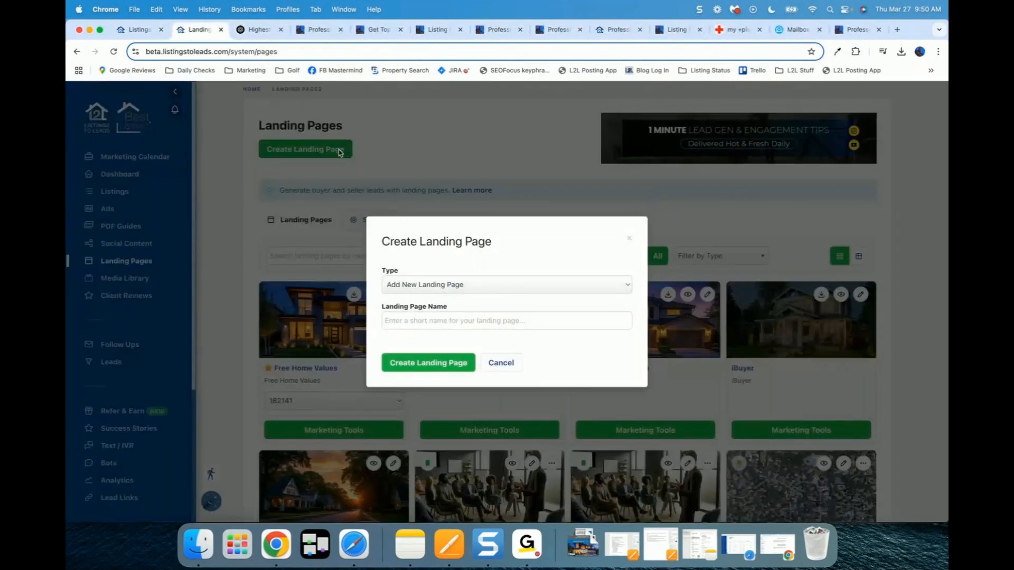
click(502, 365)
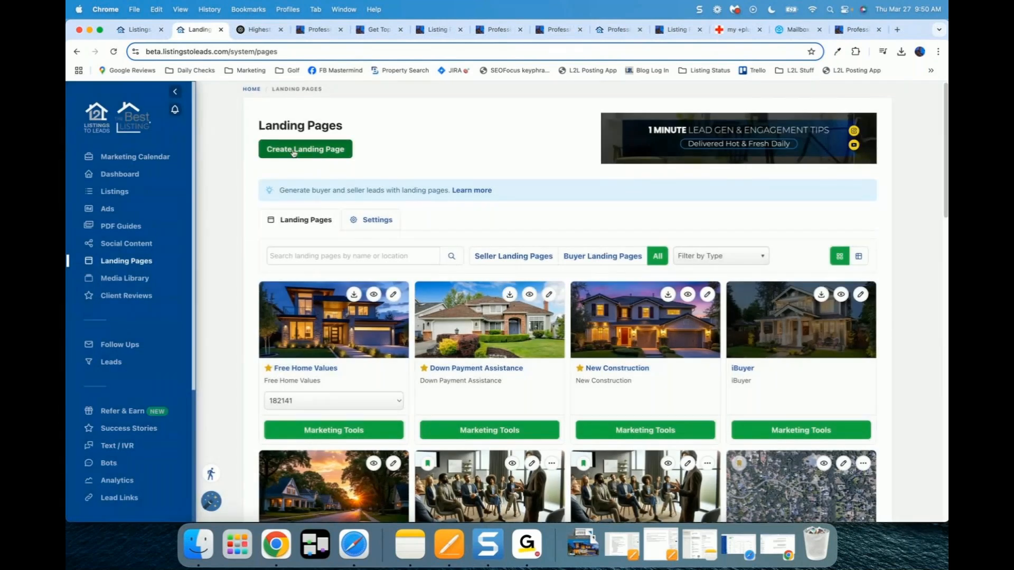
click(294, 152)
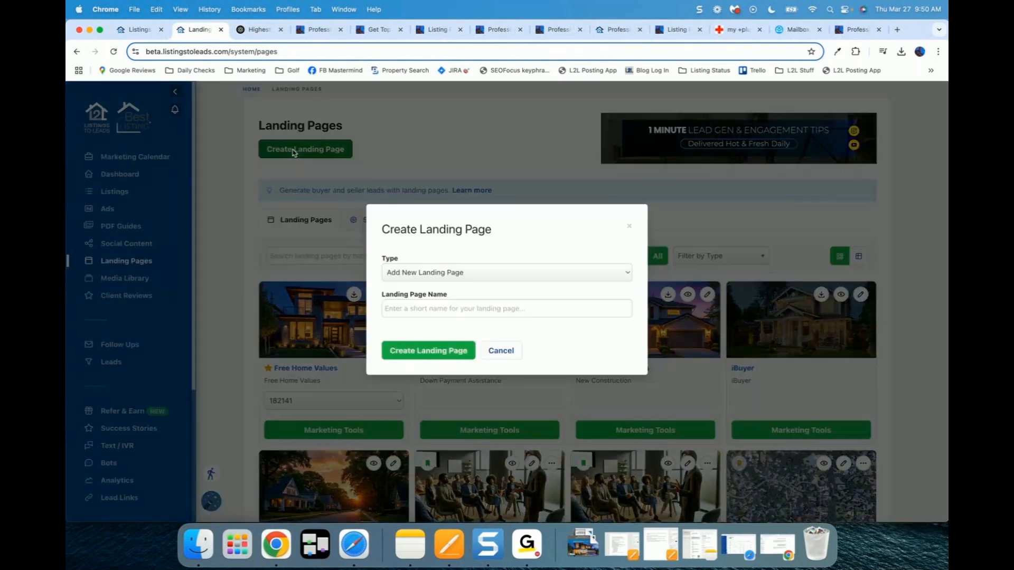
click(426, 285)
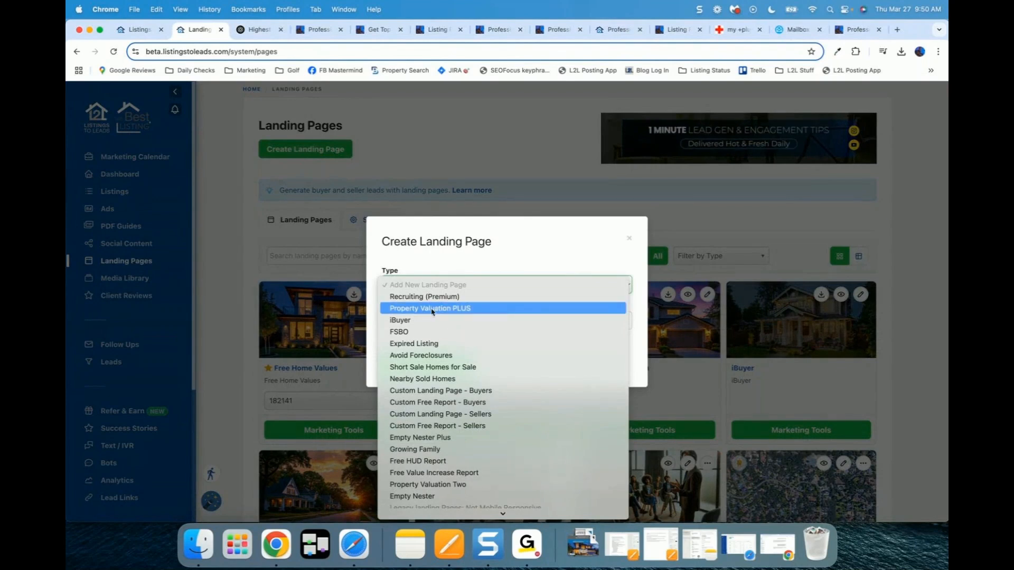
click(457, 309)
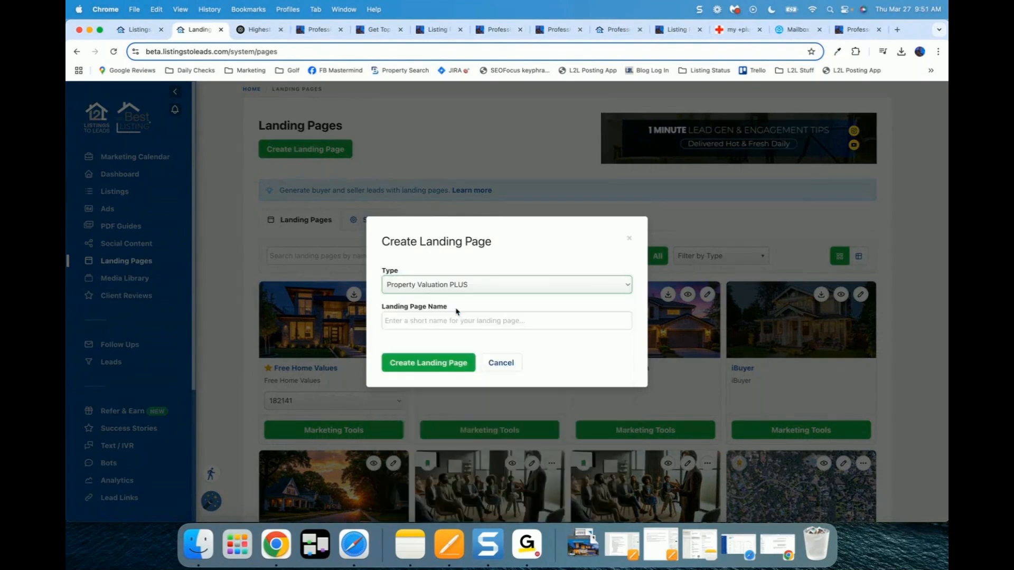
click(405, 302)
text(Folsom)
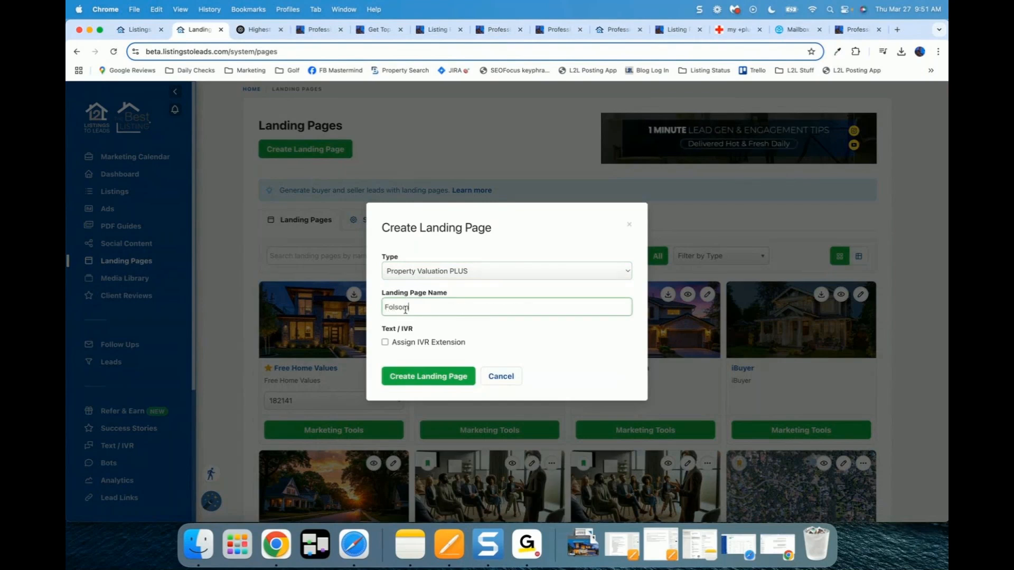
click(386, 343)
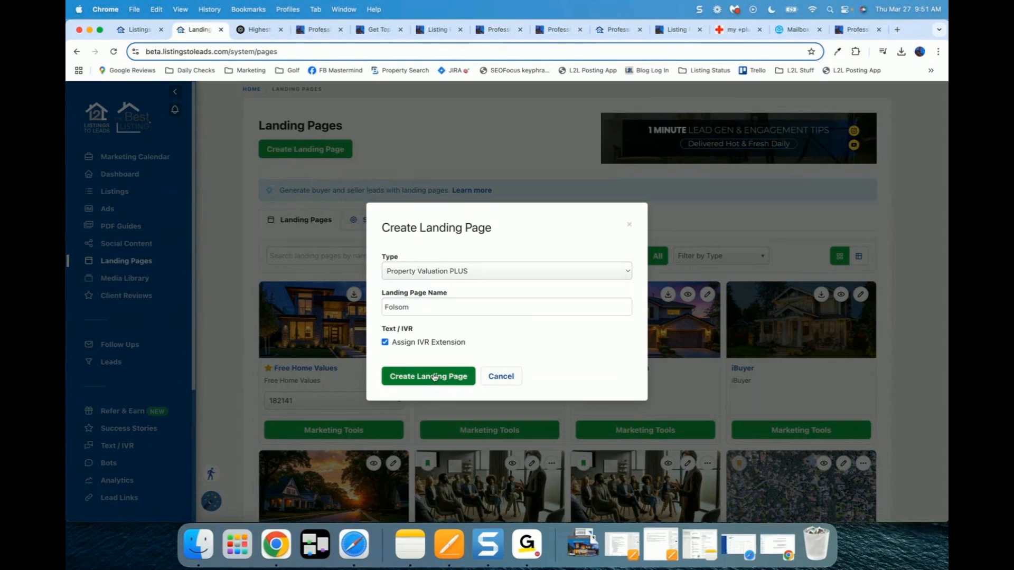
click(501, 377)
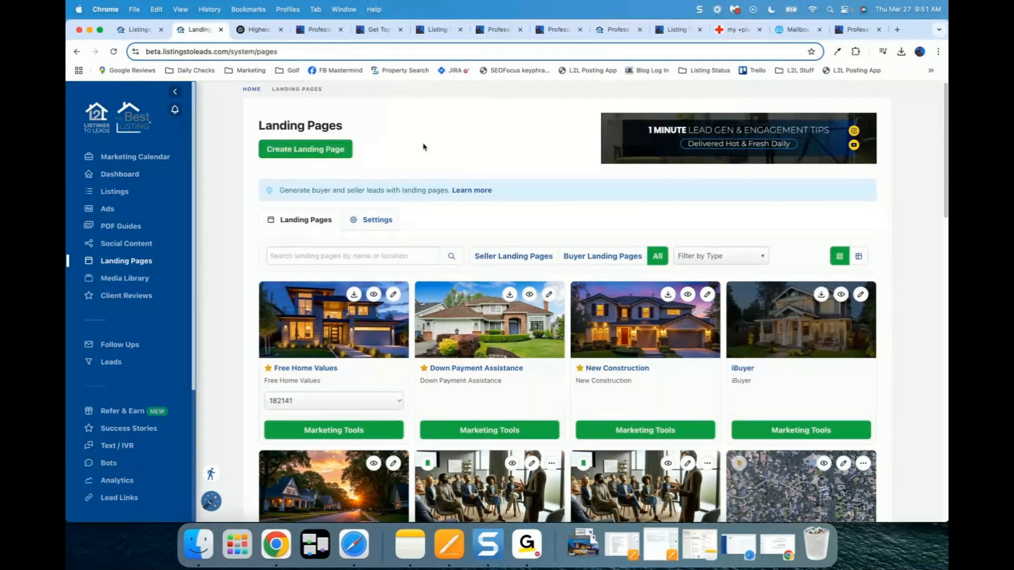
Step: Create the Folsom landing page with the Expired Listing type
click(311, 151)
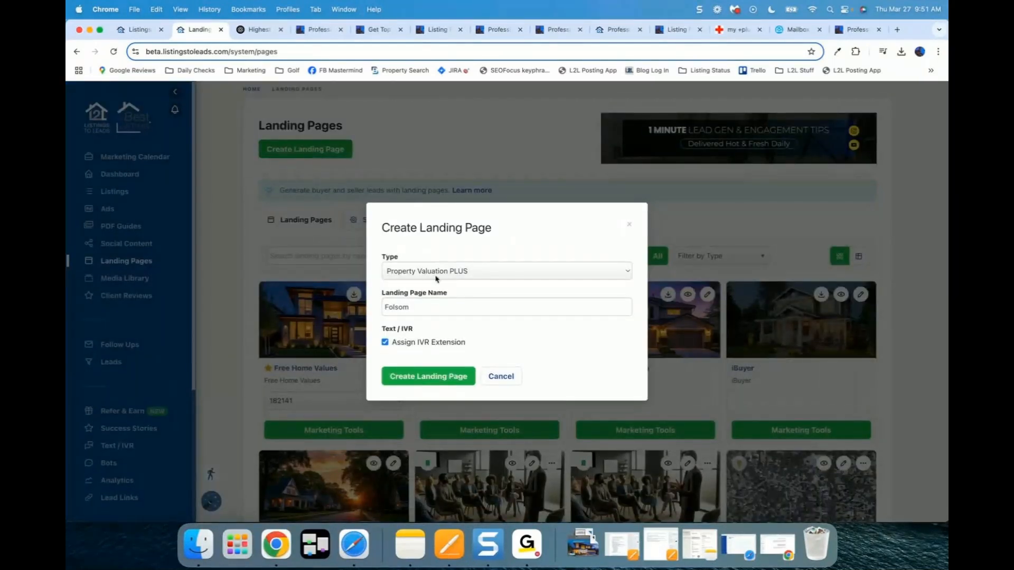
click(479, 272)
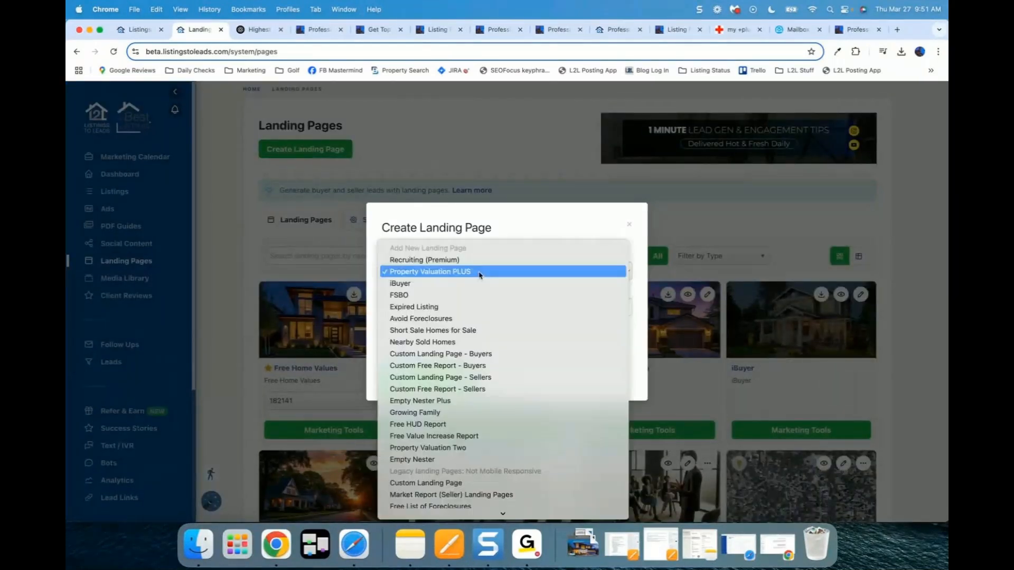
click(474, 305)
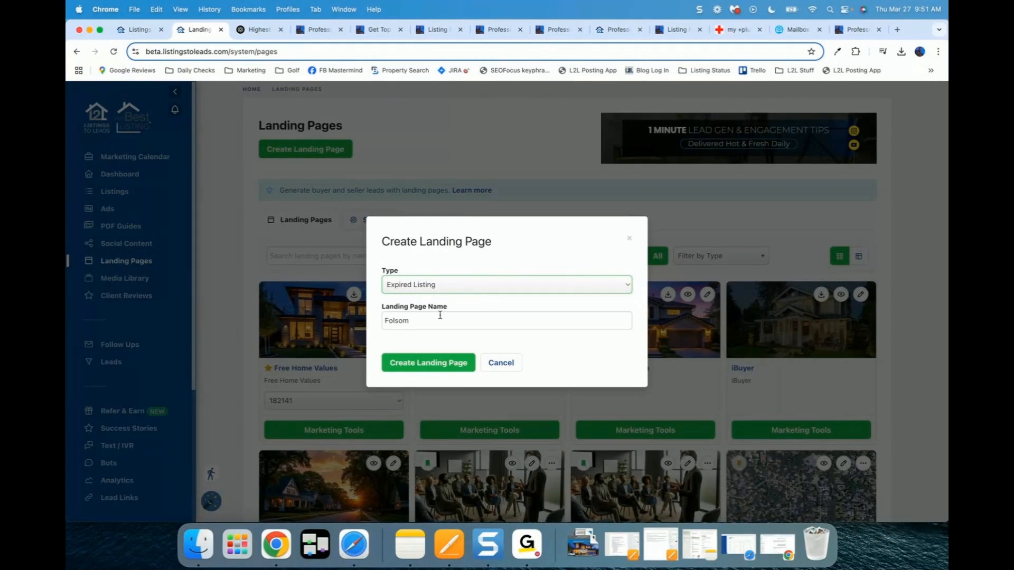
click(426, 365)
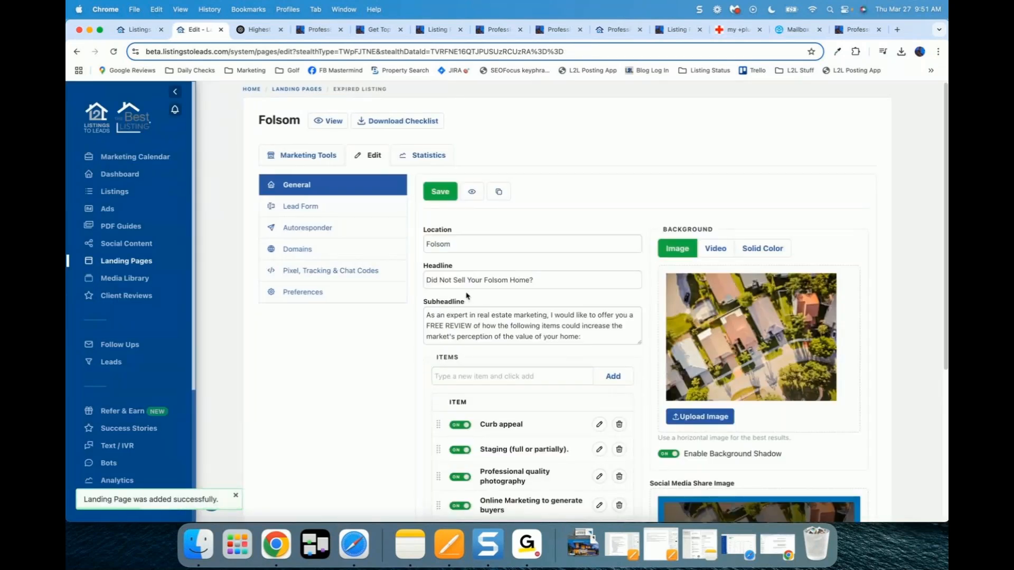
Step: Preview the live page at folsom.expiredssoldfast.com, check its full address, and close it
click(327, 121)
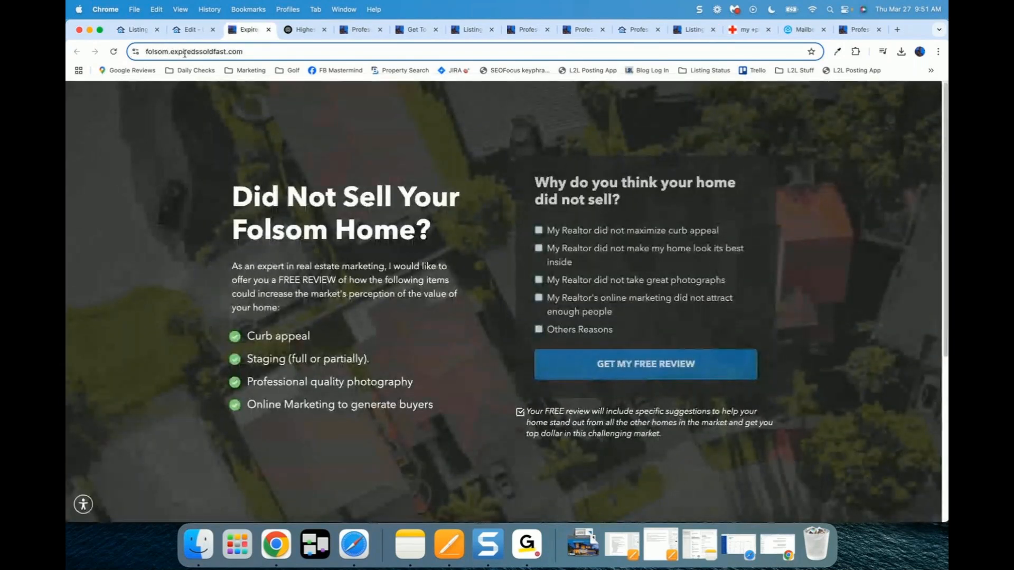
click(192, 51)
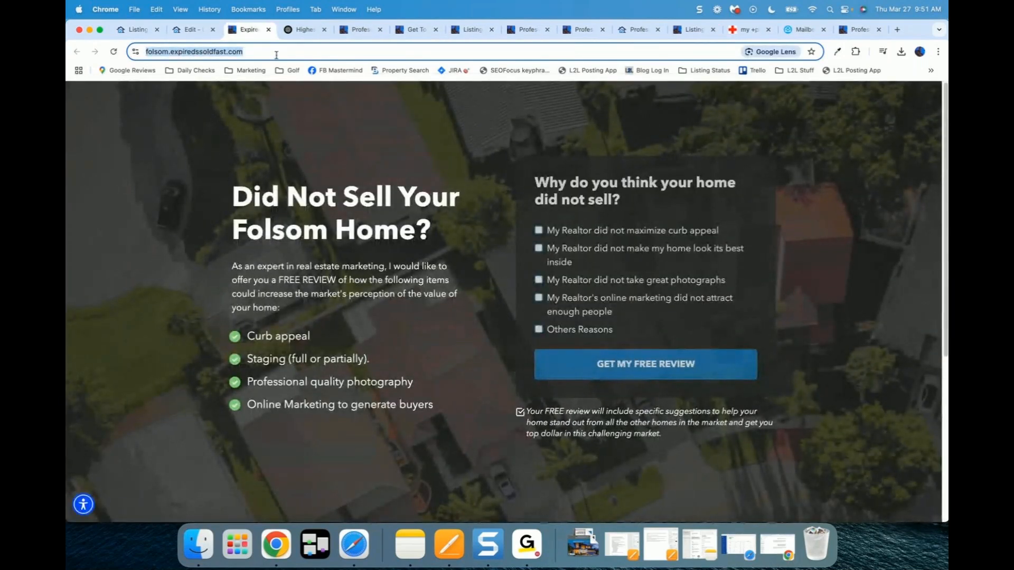
click(276, 54)
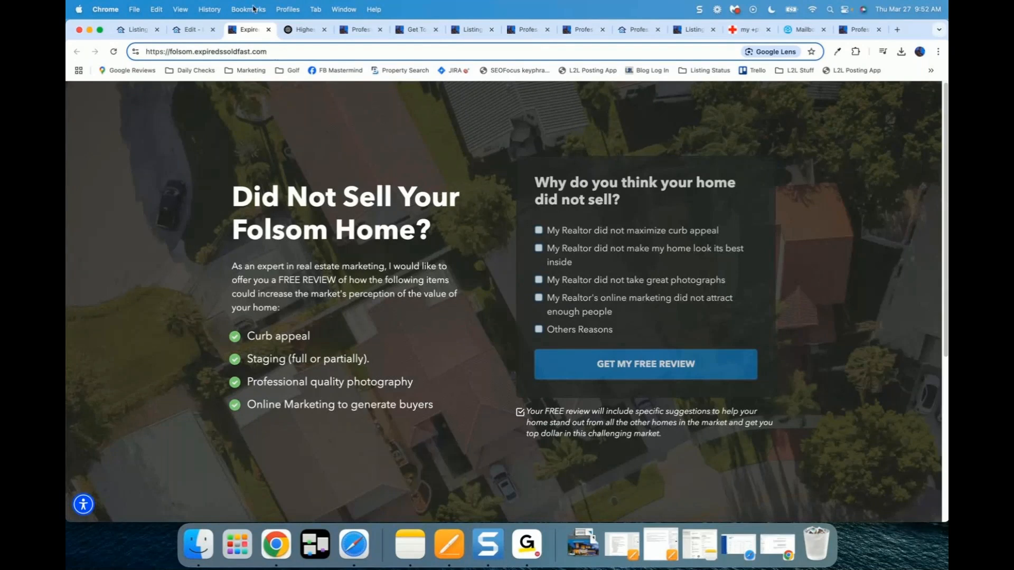
click(267, 30)
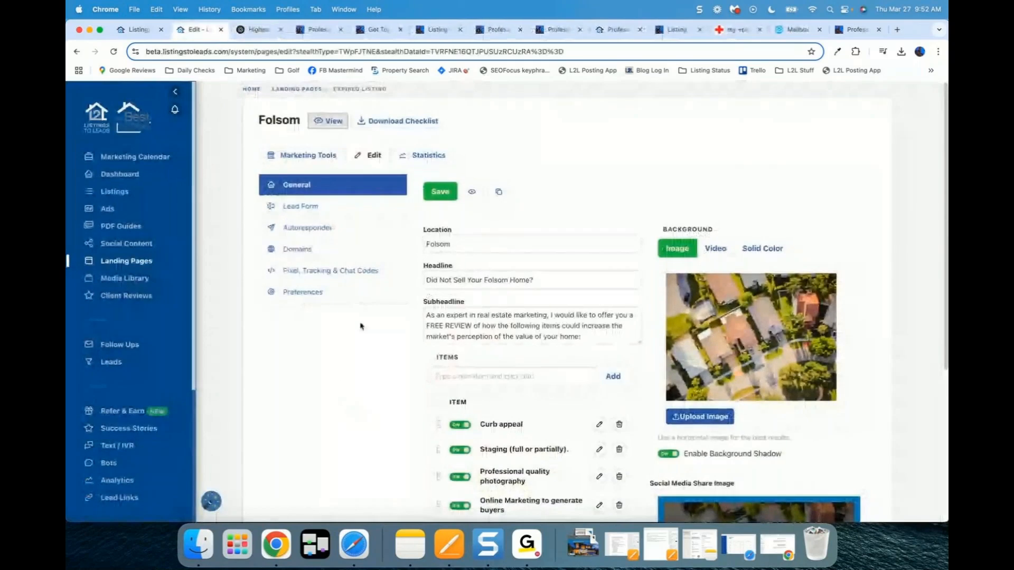
Step: Inspect the Folsom subdomain and available domains without saving, then bring up Marketing Tools' ad form
click(298, 248)
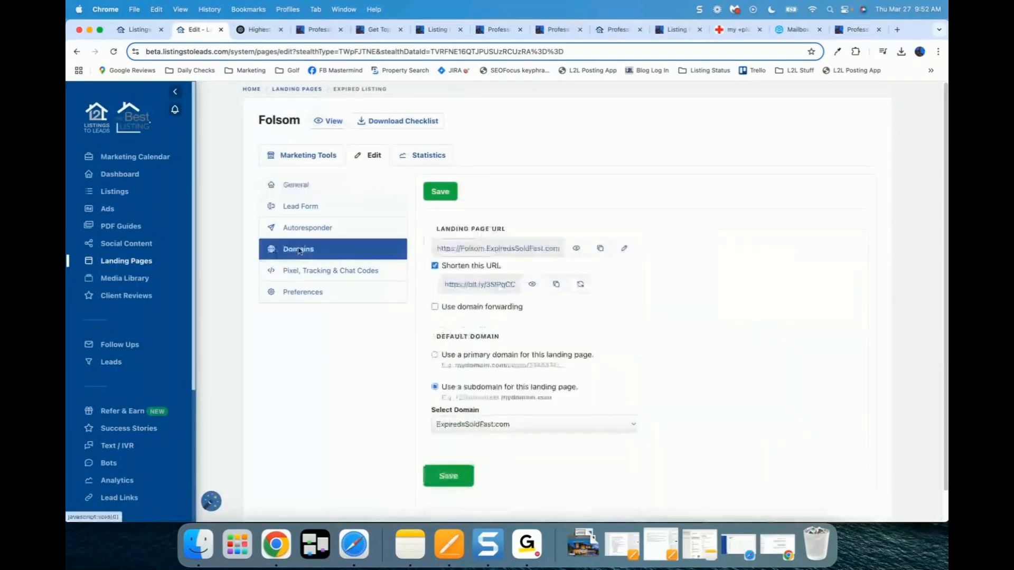
click(625, 247)
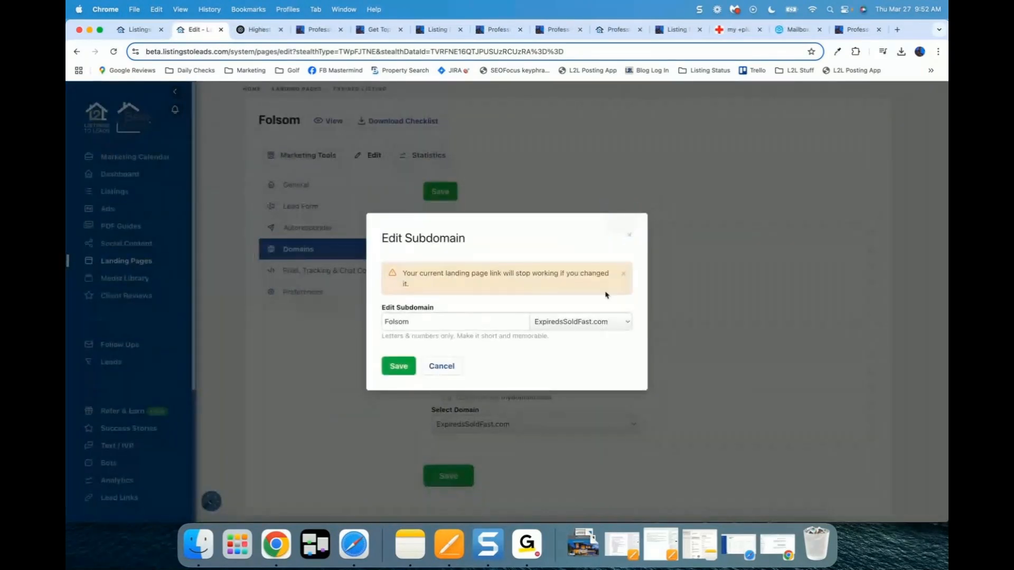
click(589, 322)
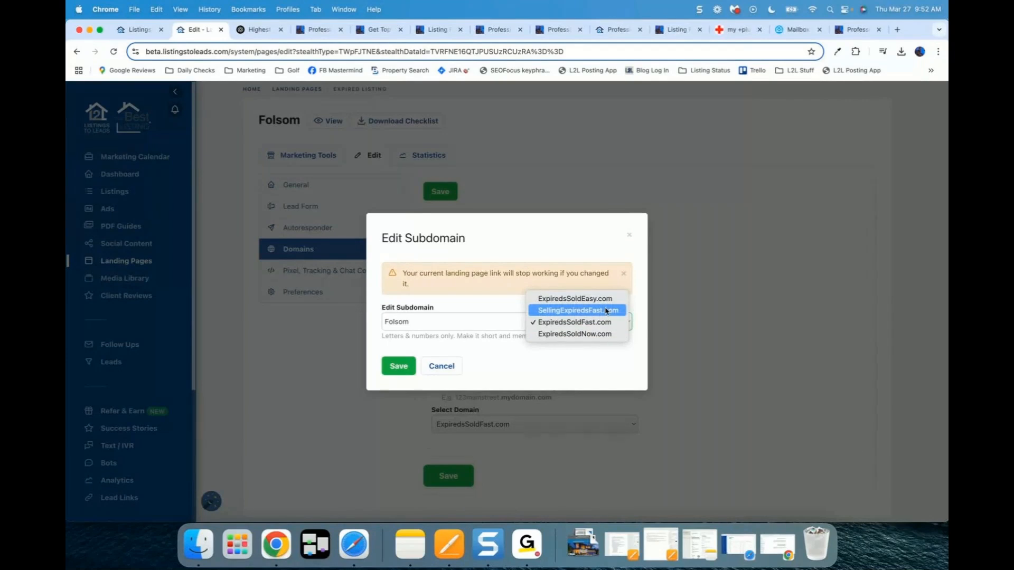
click(629, 236)
click(629, 236)
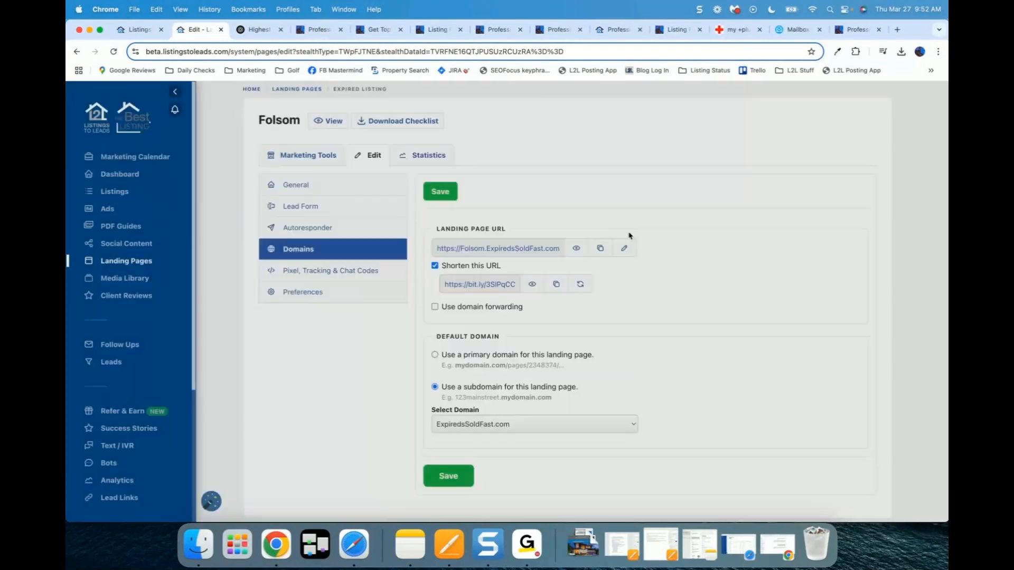
click(306, 158)
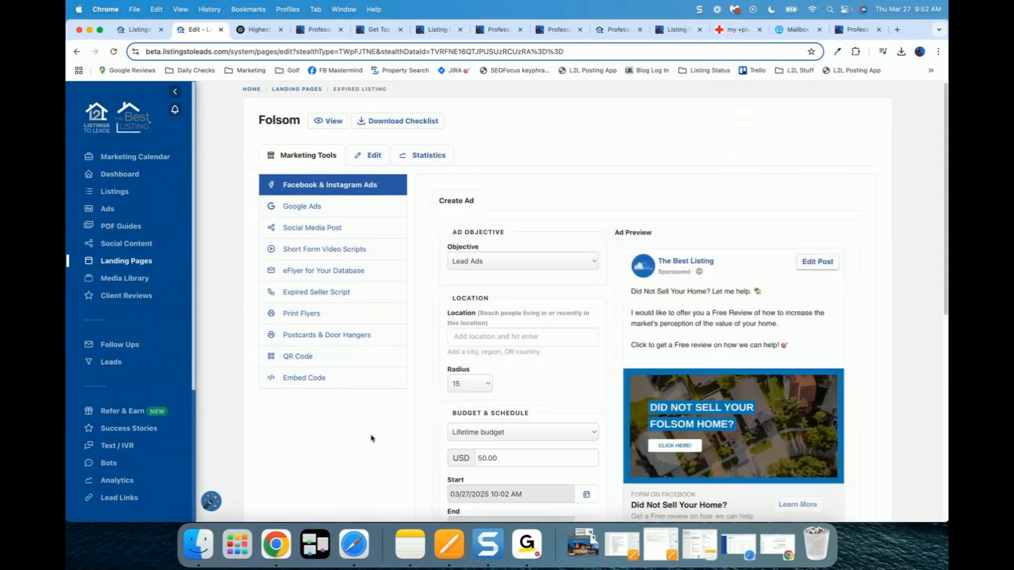
Step: Set the Folsom ad's objective to Video Views
scroll(370, 438, down, 2)
scroll(371, 439, down, 2)
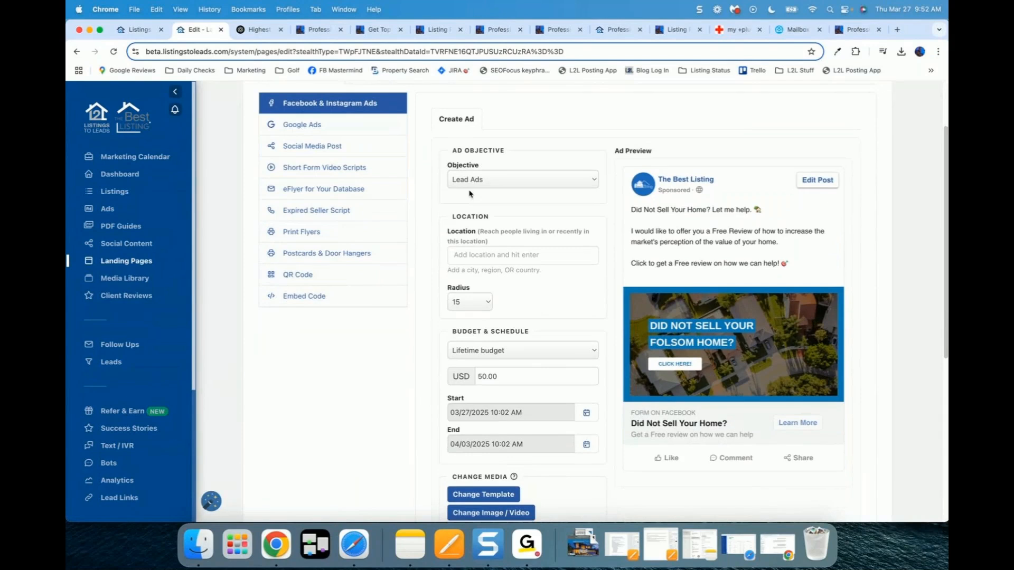
click(503, 182)
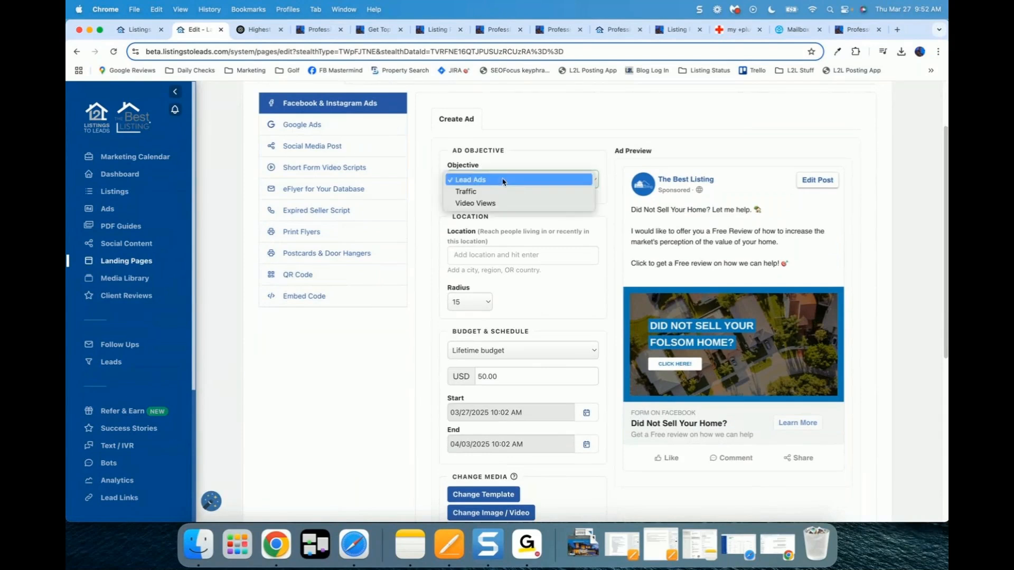
click(497, 205)
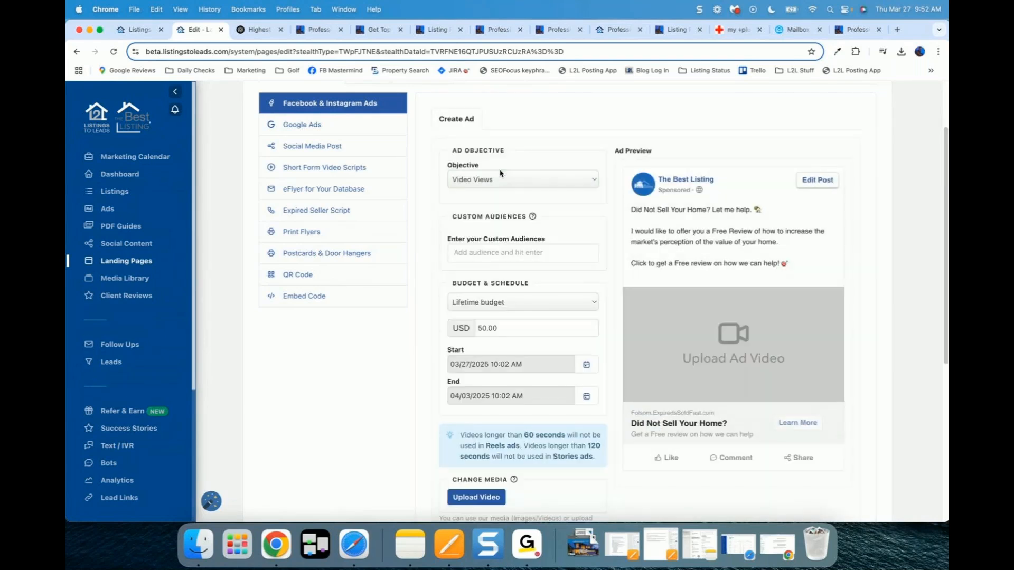
Step: Search the media library for a marketing video and insert it into the ad
scroll(424, 273, down, 2)
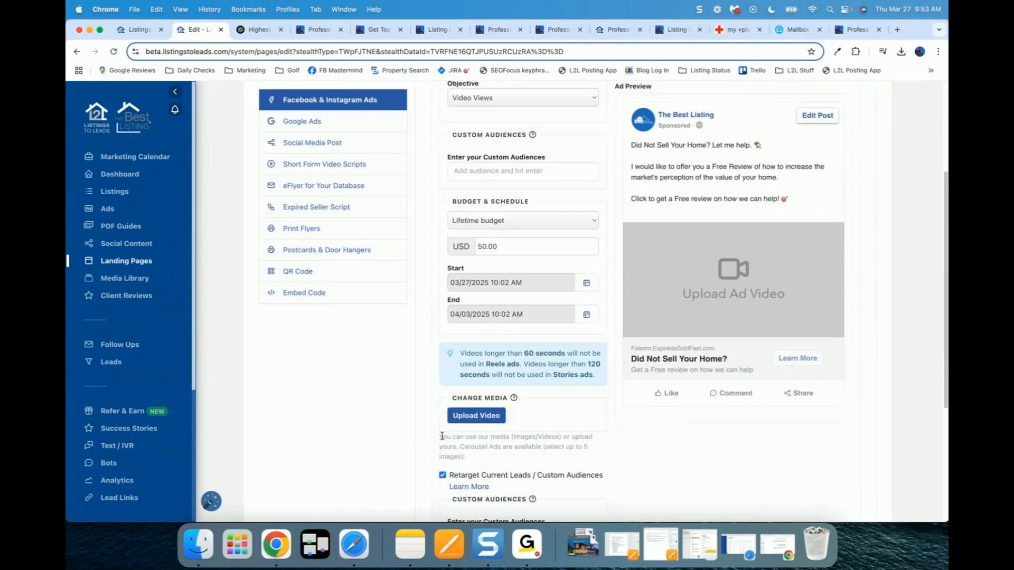
click(481, 415)
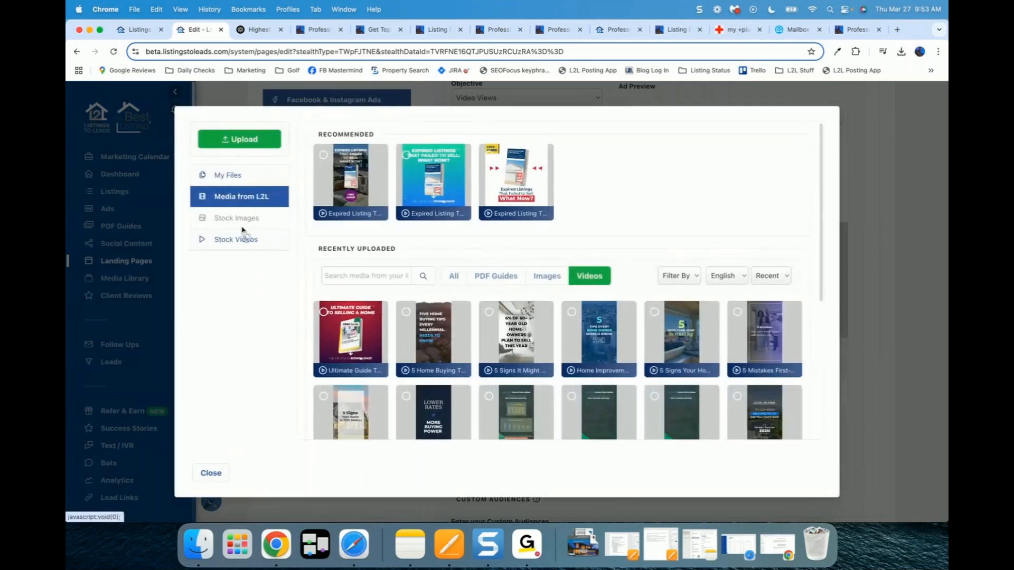
click(358, 277)
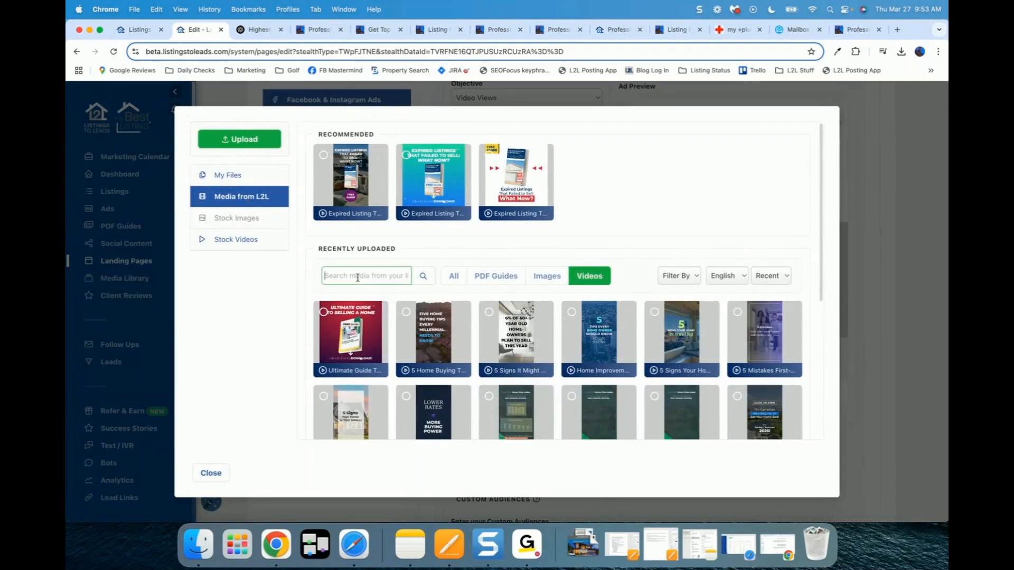
text(100)
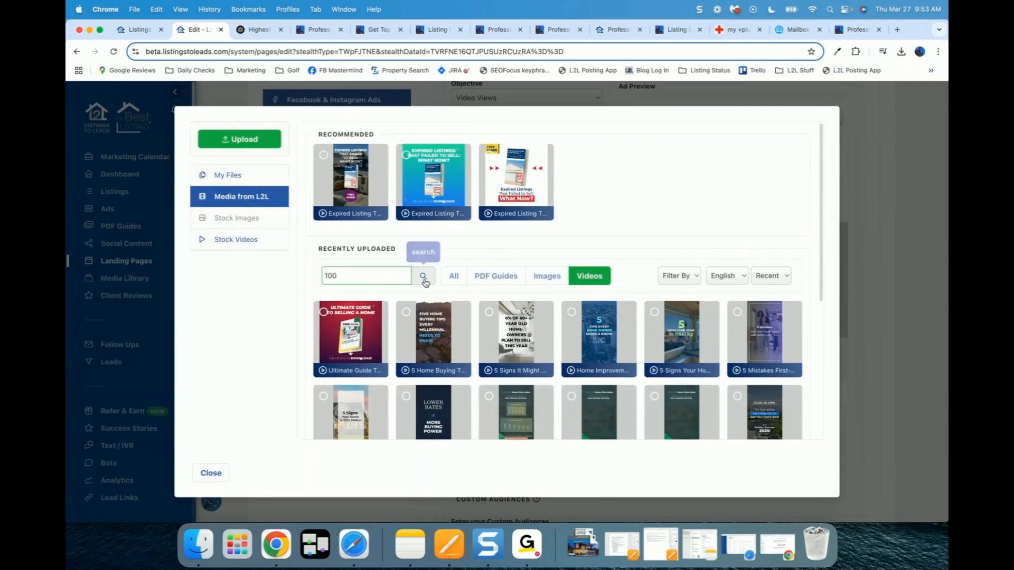
click(424, 276)
drag(352, 188, 207, 166)
text(marketing)
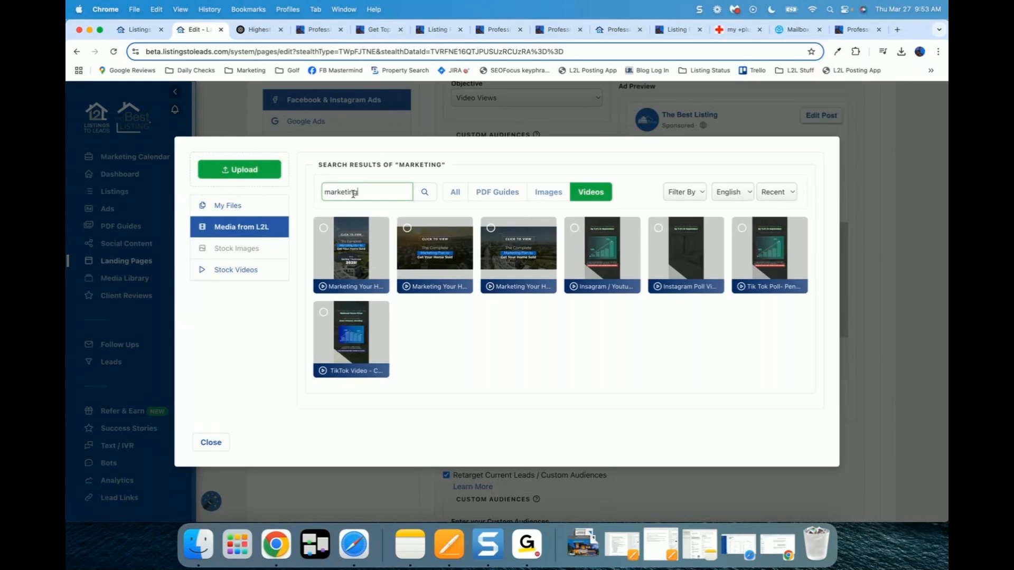
click(442, 257)
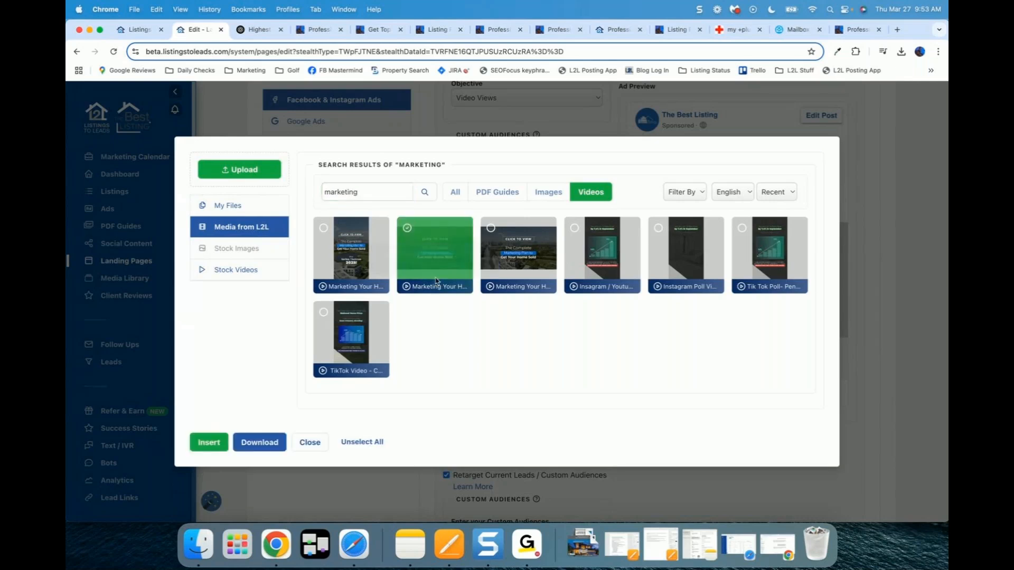
click(523, 288)
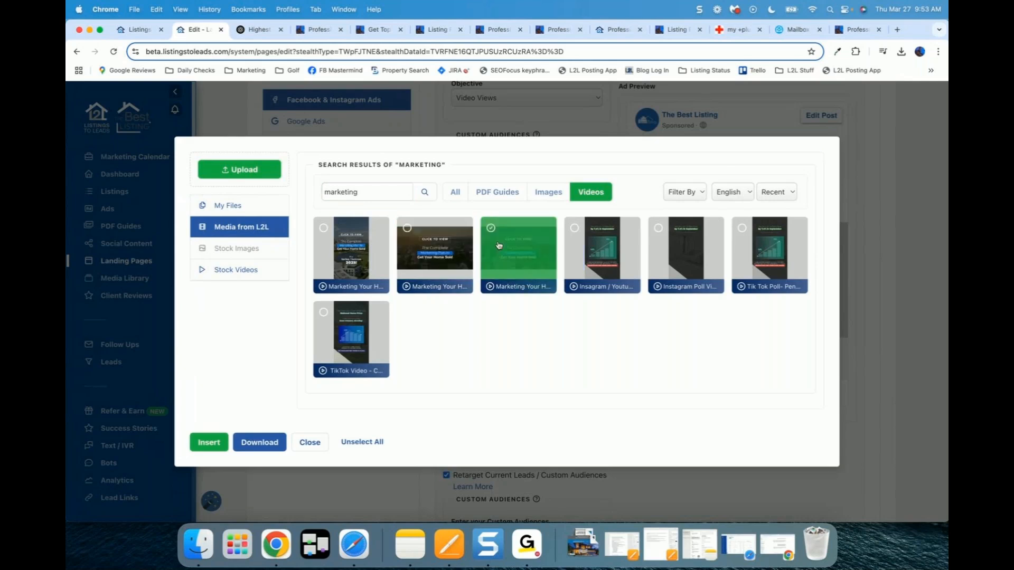
click(201, 442)
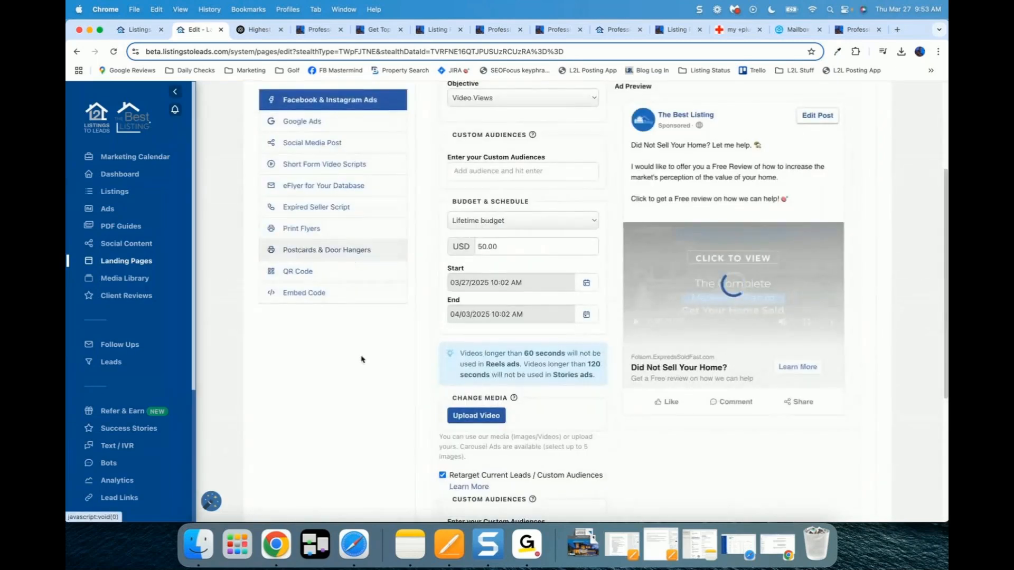
Step: Enter 'seller' in the retargeting Custom Audiences field
scroll(367, 395, up, 2)
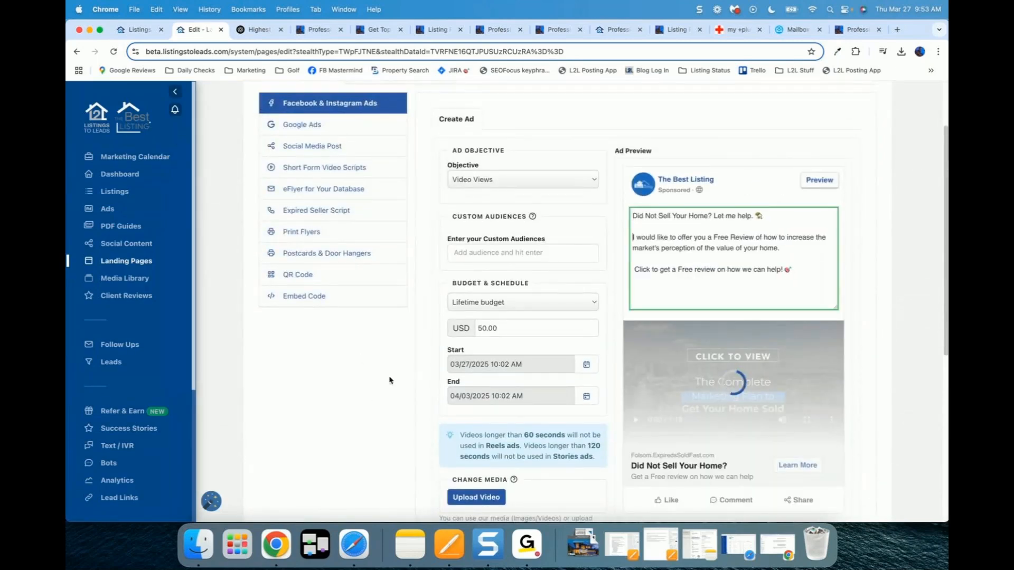
click(390, 379)
scroll(390, 379, down, 1)
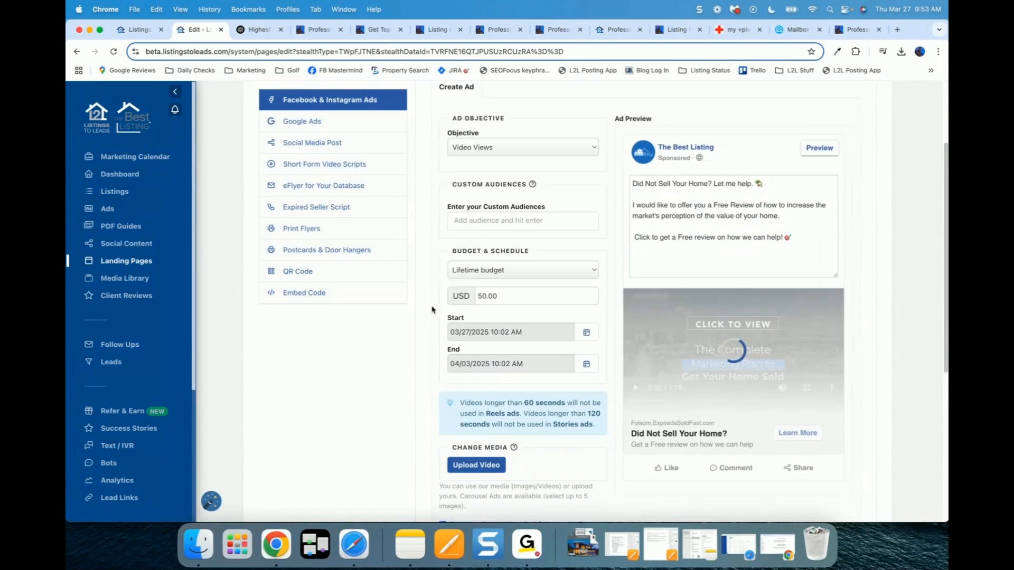
scroll(391, 379, down, 3)
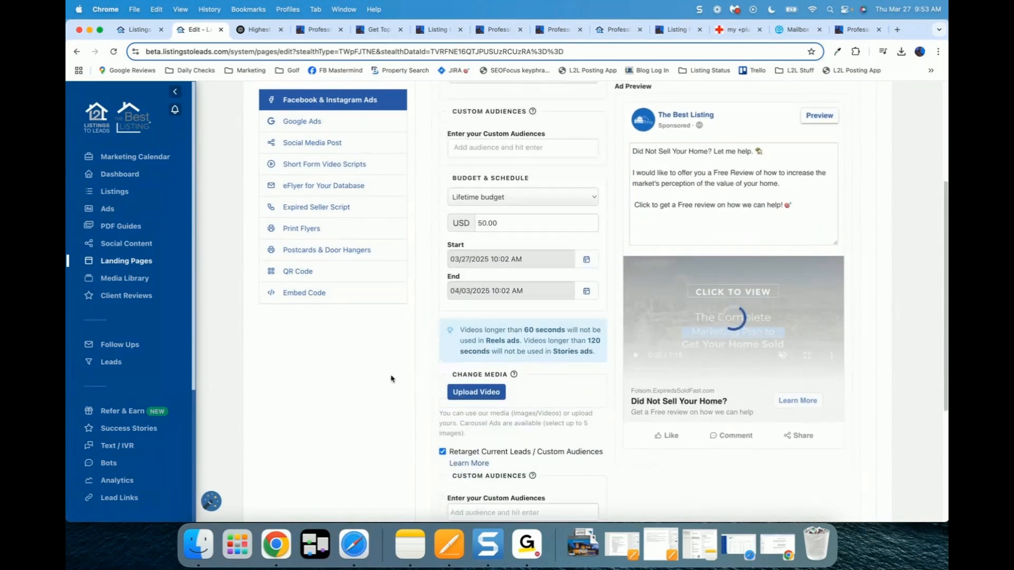
scroll(391, 378, down, 7)
click(494, 330)
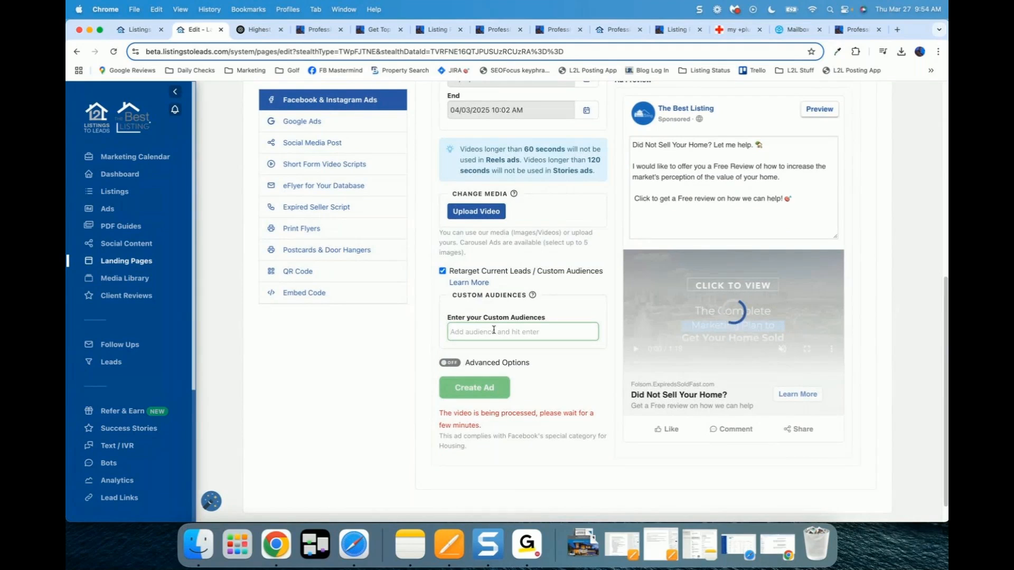
text(seller)
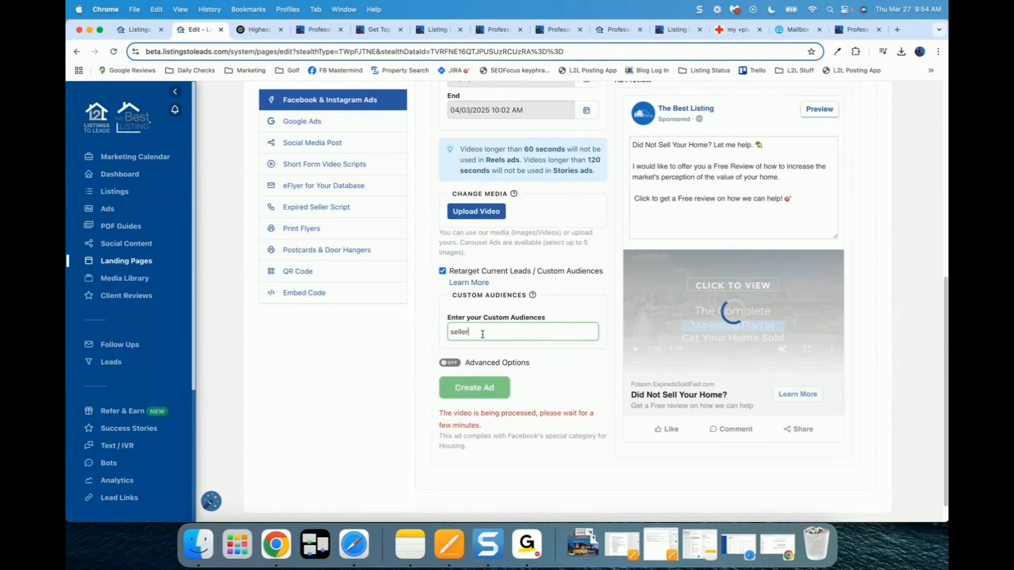
key(BackSpace)
key(BackSpace)
key(BackSpace)
key(BackSpace)
key(BackSpace)
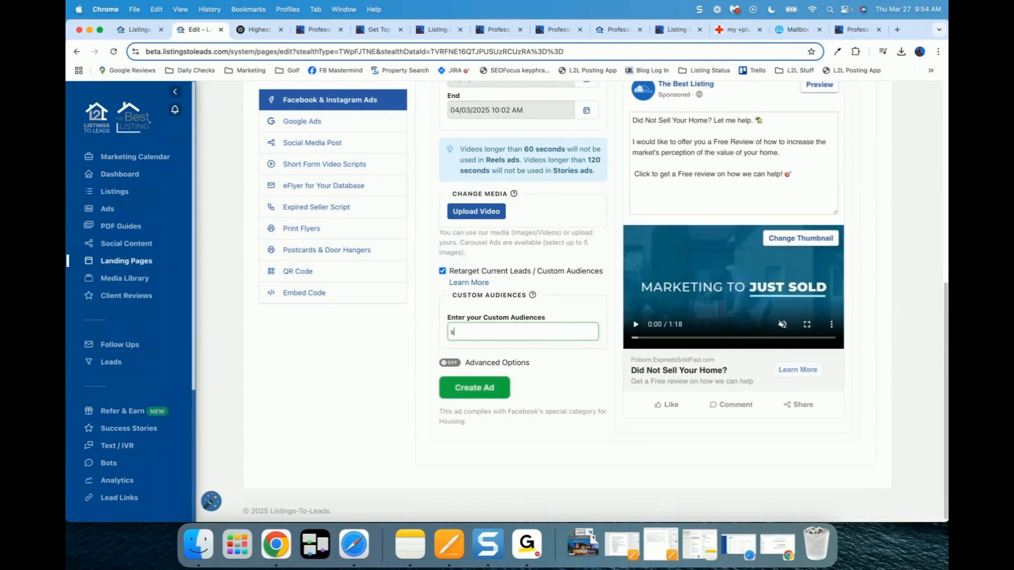
text(eller)
click(439, 350)
Step: Switch the ad to a daily budget of 2 USD
scroll(436, 350, up, 1)
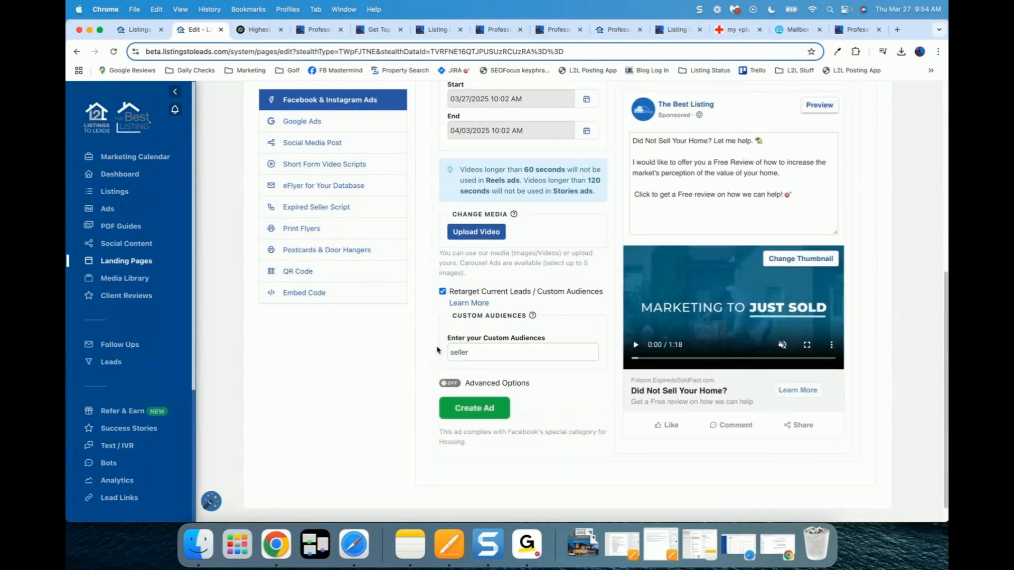
scroll(437, 350, up, 10)
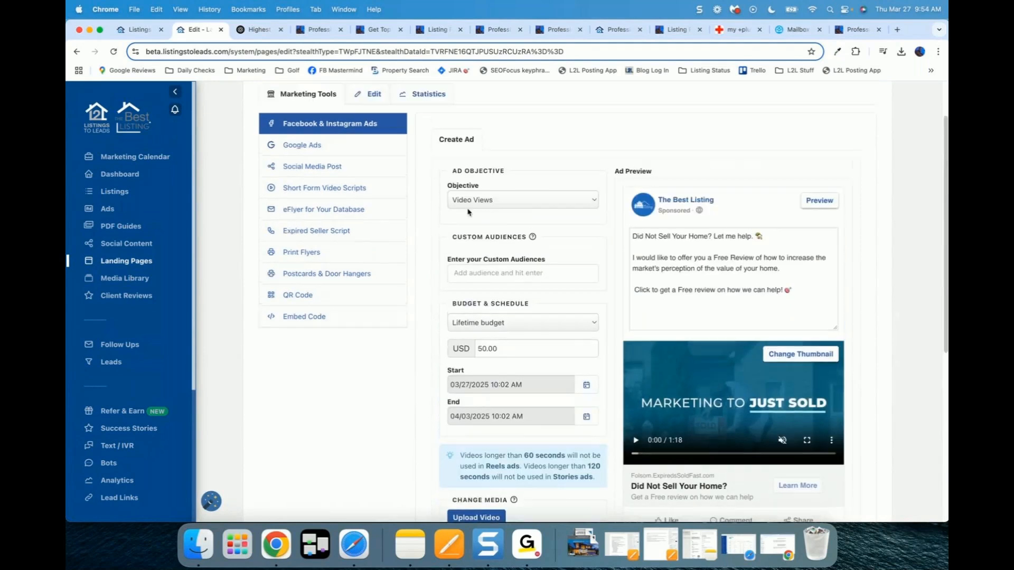
scroll(439, 309, down, 3)
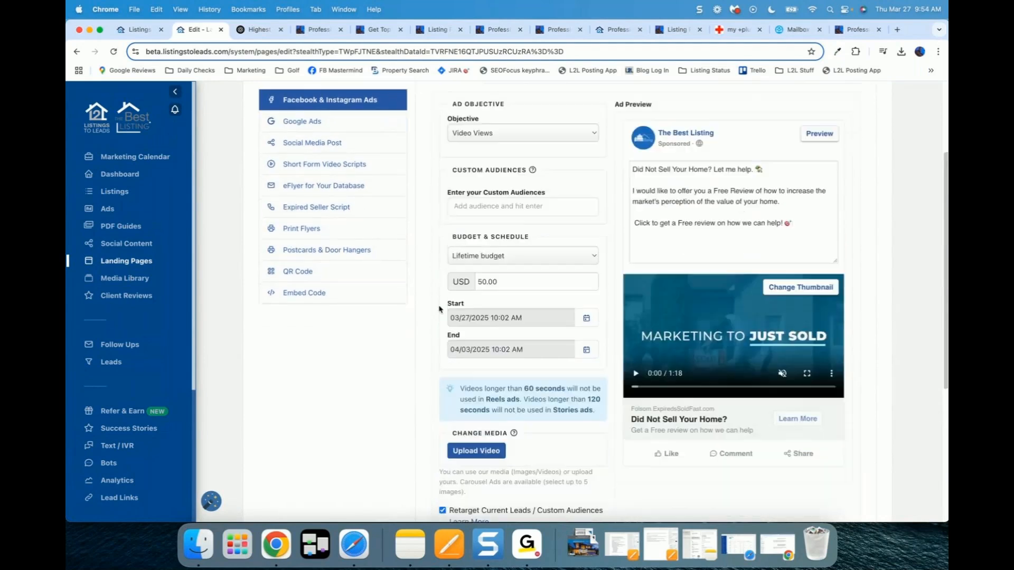
scroll(439, 309, down, 3)
click(495, 201)
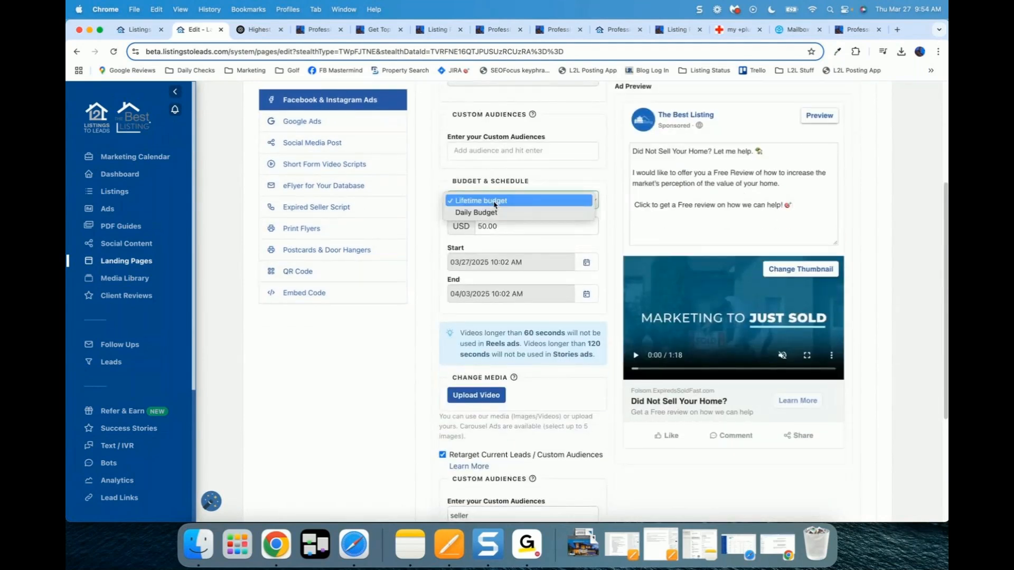
click(483, 212)
double_click(501, 225)
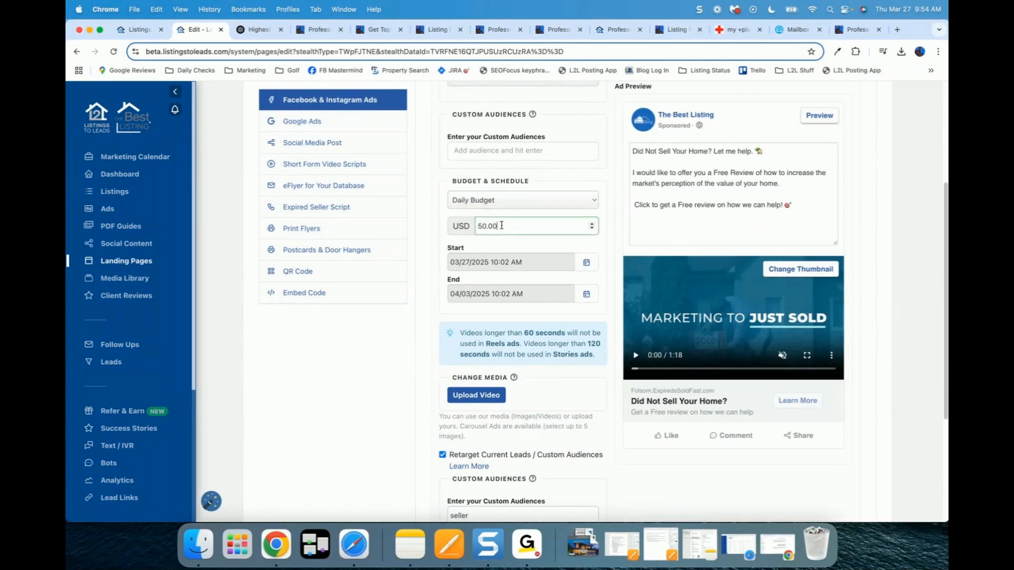
text(2)
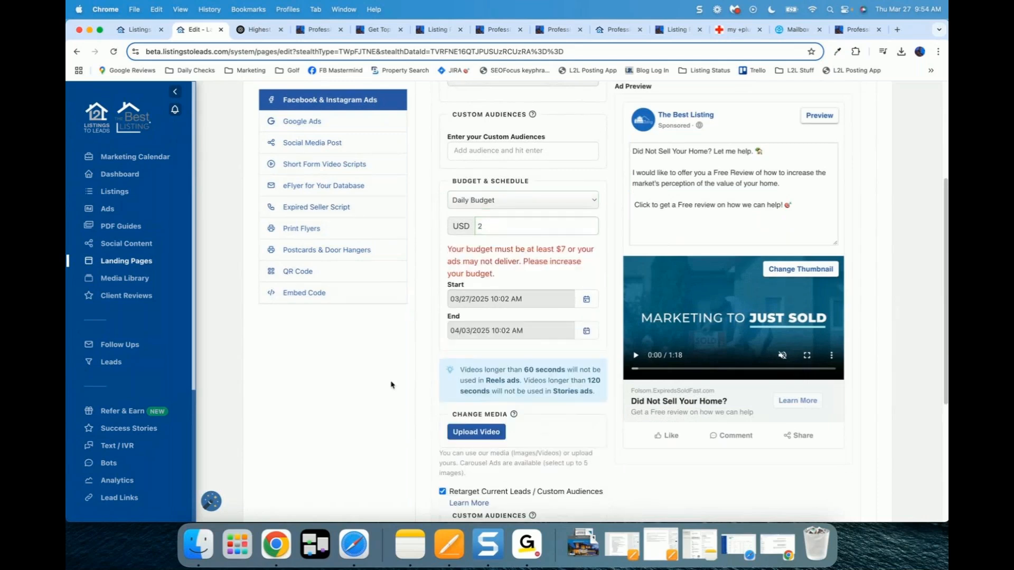
Step: Replace the custom audience 'seller' with 'wise'
scroll(391, 385, down, 5)
click(480, 371)
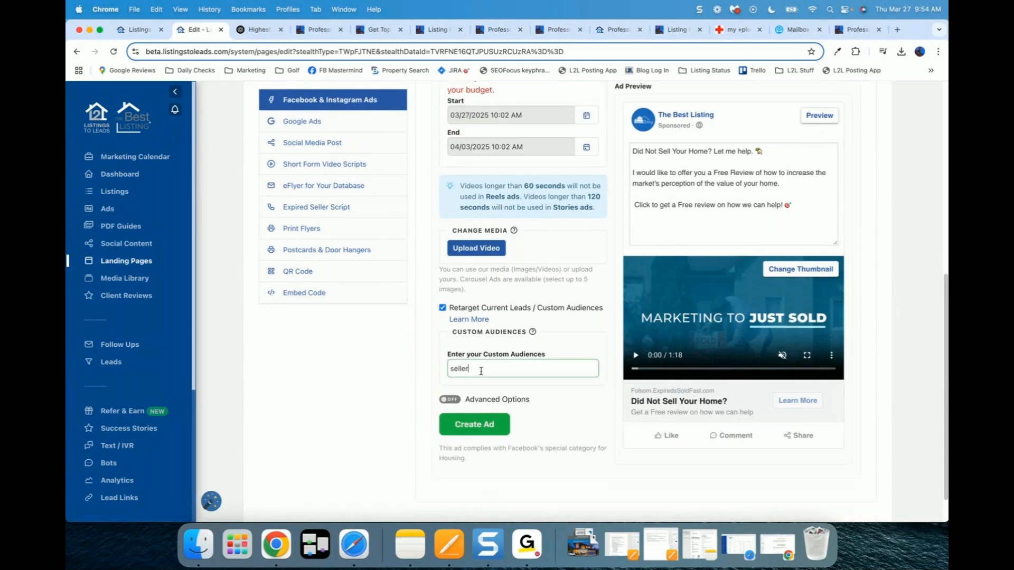
key(BackSpace)
key(BackSpace)
key(BackSpace)
key(BackSpace)
key(BackSpace)
key(BackSpace)
text(wise)
Step: Set the ad end date to 04/24/2025 and play the ad preview video
scroll(392, 380, up, 2)
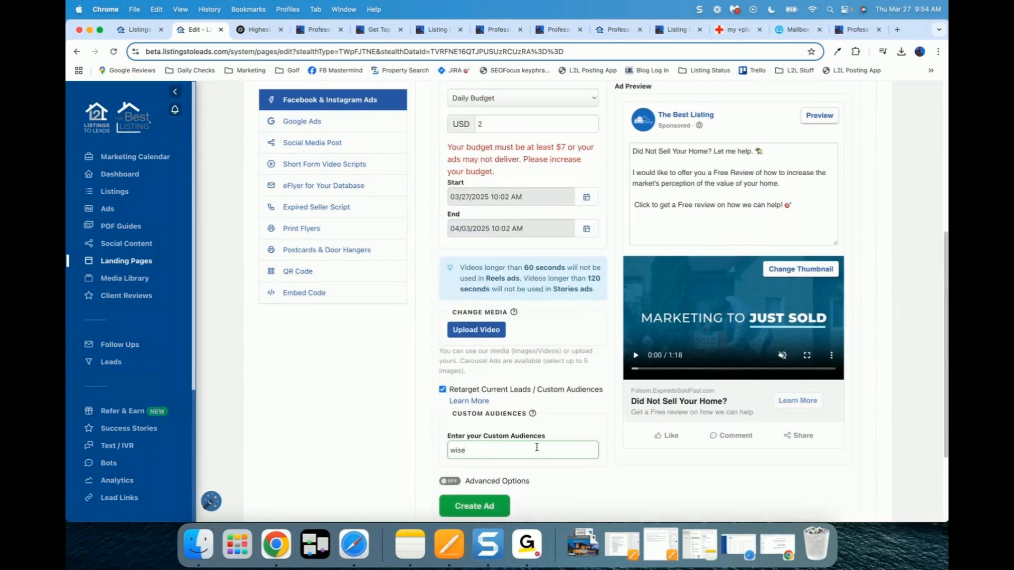
scroll(430, 249, up, 3)
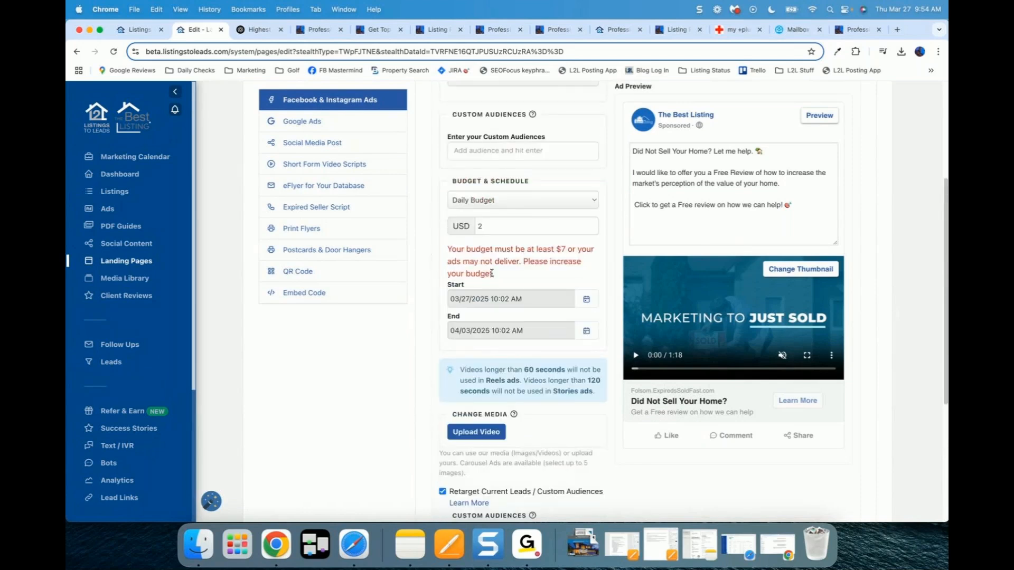
scroll(490, 261, down, 1)
scroll(491, 262, down, 3)
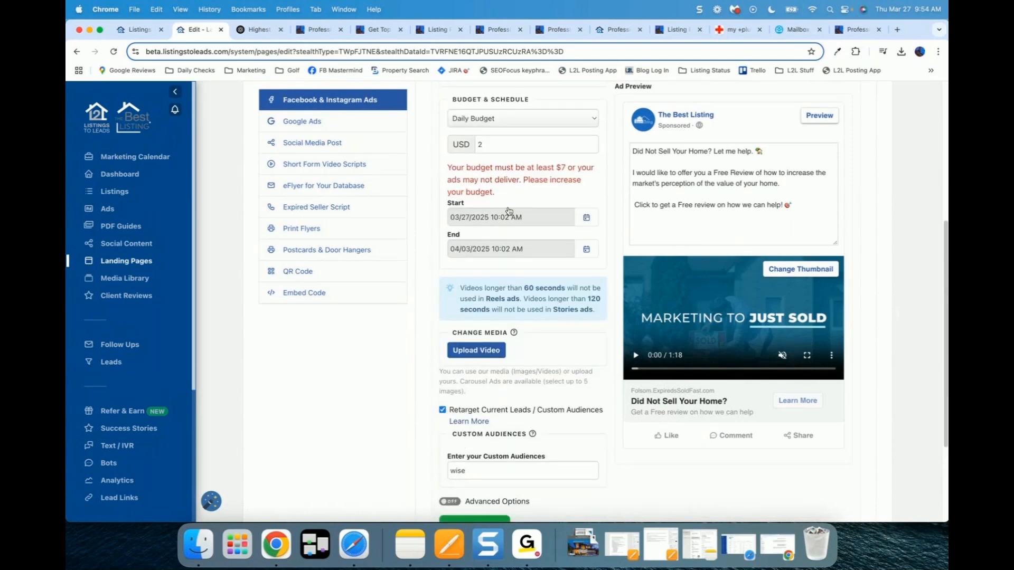
click(583, 252)
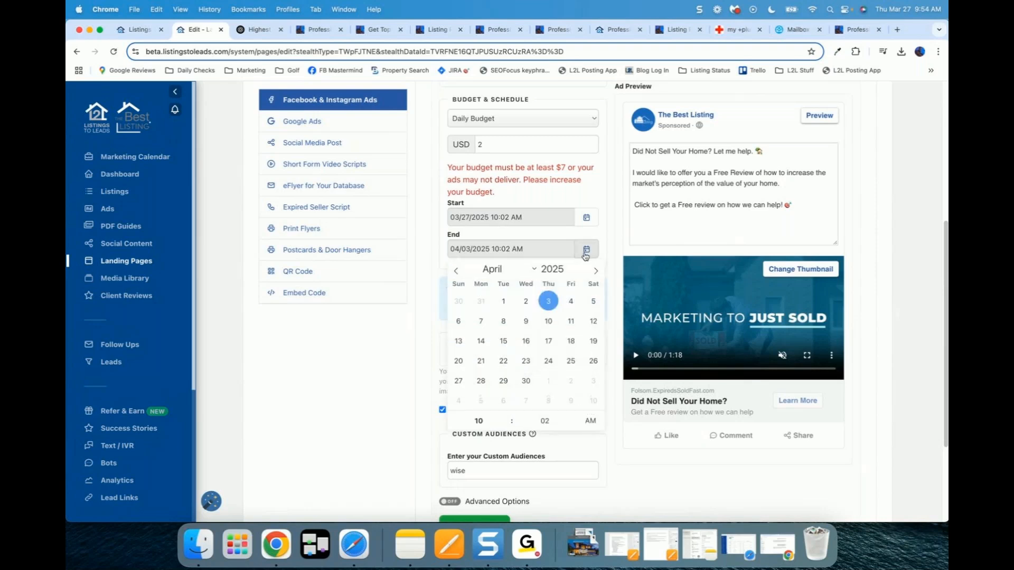
click(548, 361)
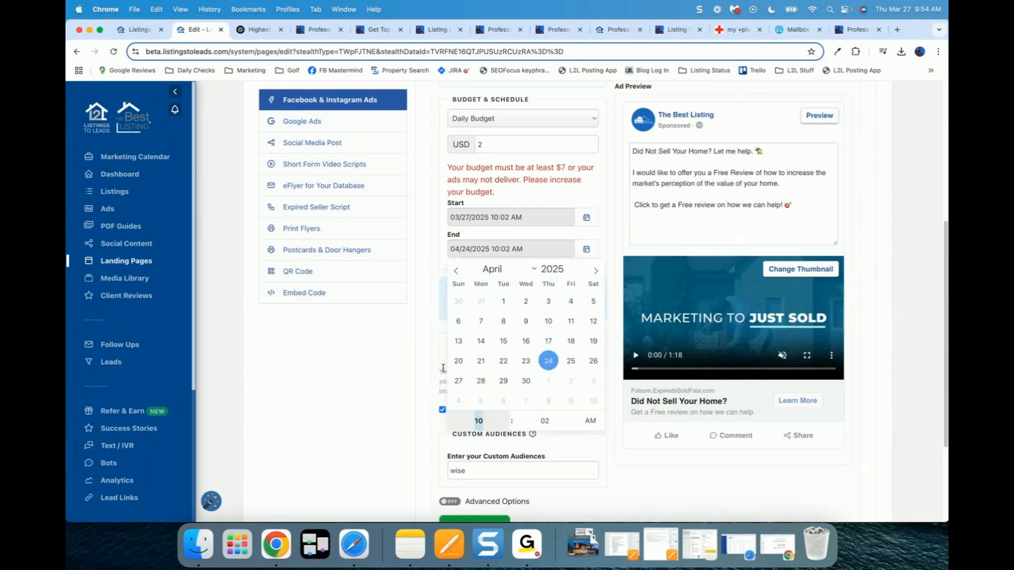
click(409, 379)
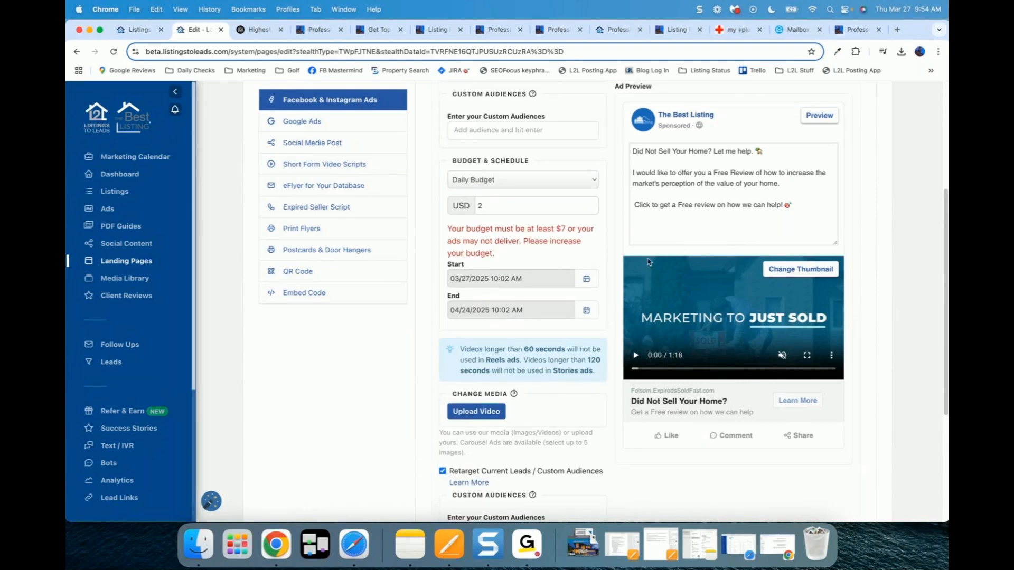
click(637, 354)
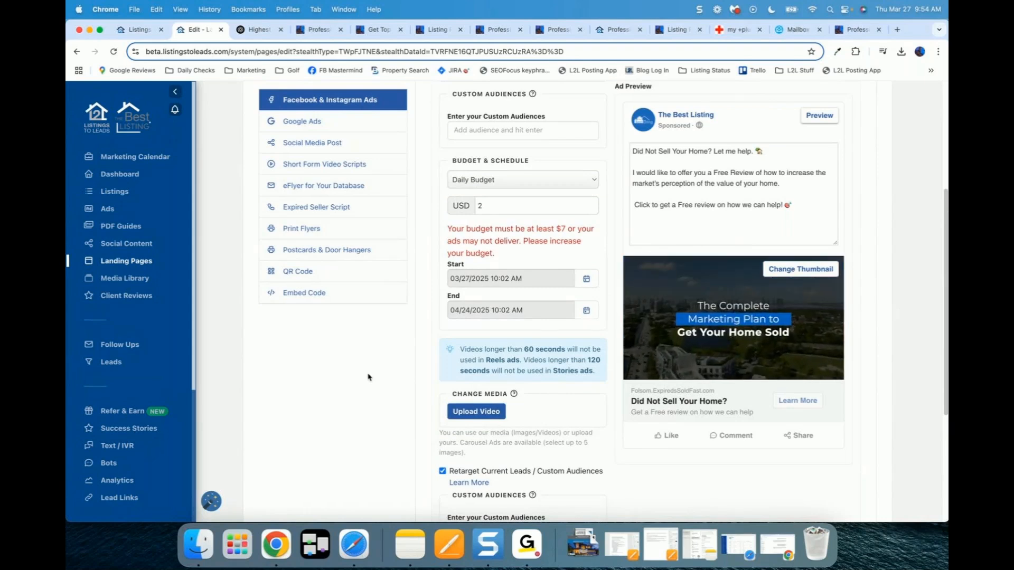
scroll(368, 377, up, 2)
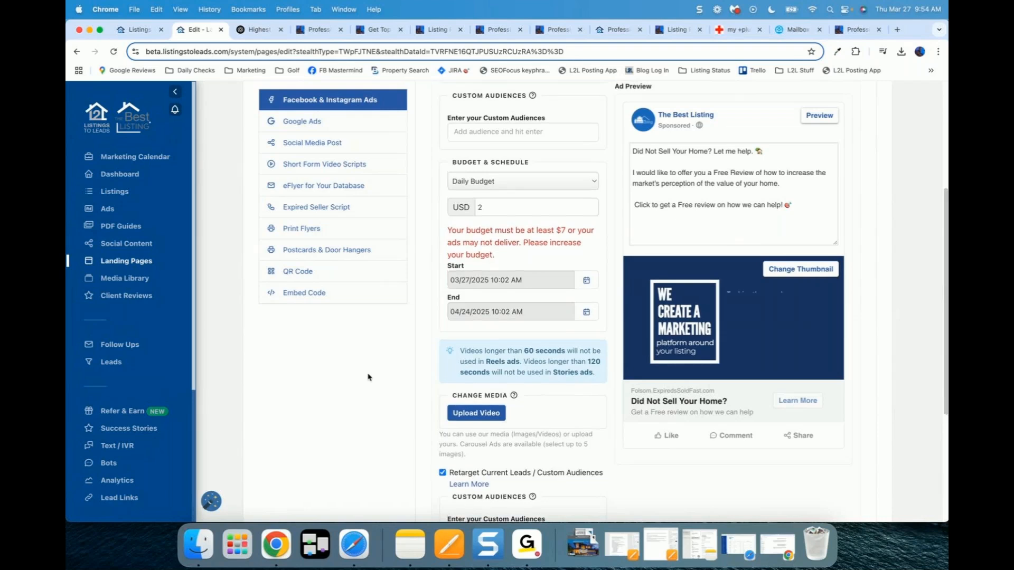
scroll(368, 377, up, 4)
Step: Set the Facebook ad objective to Traffic, then open the Folsom page's Social Media Post composer
click(488, 200)
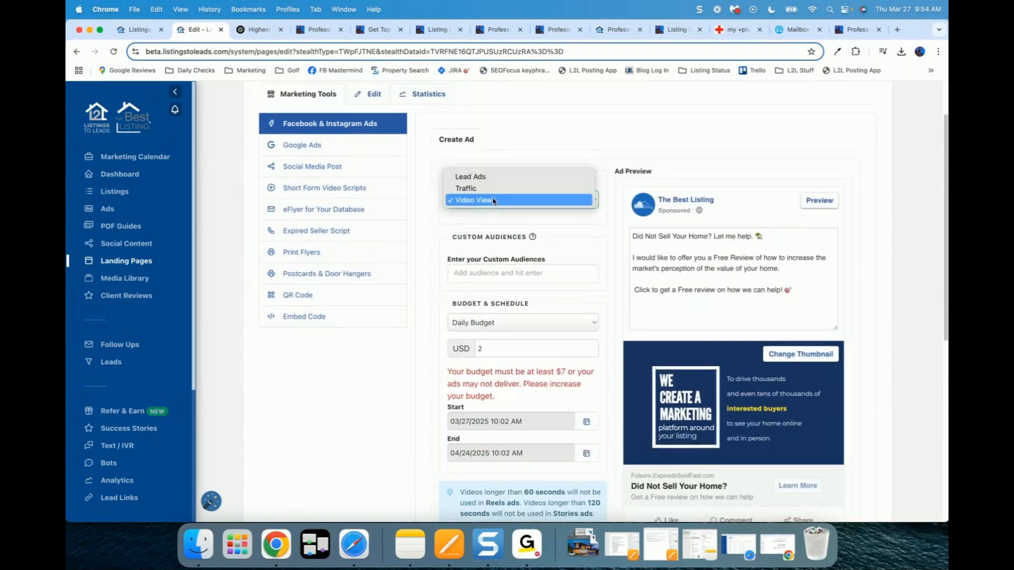
click(486, 188)
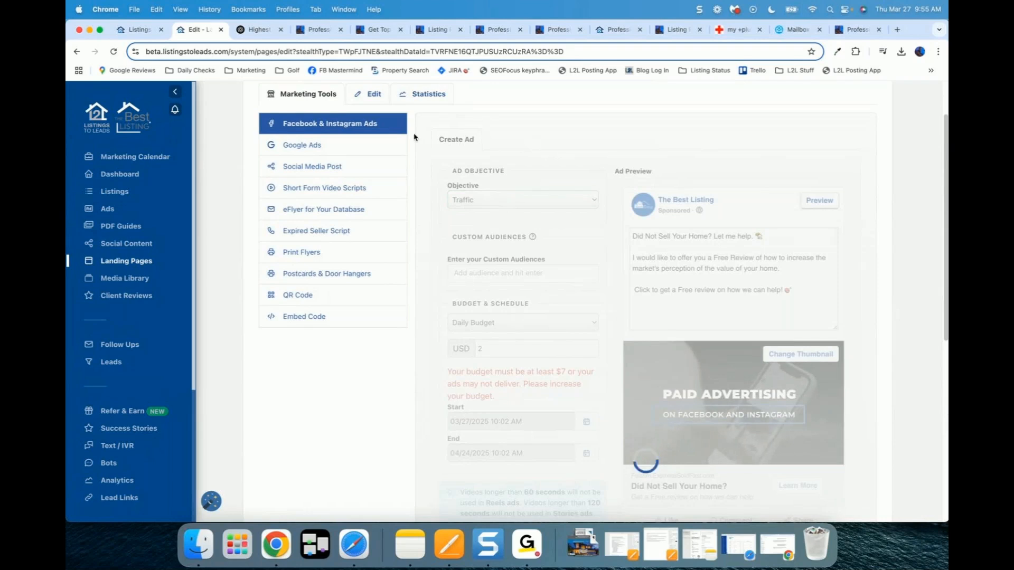
click(309, 151)
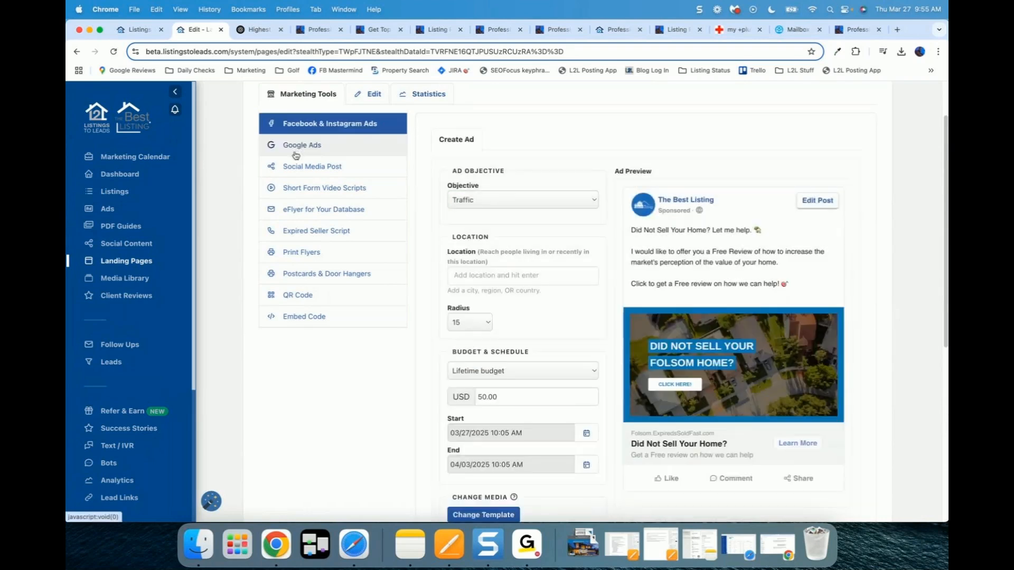
click(302, 146)
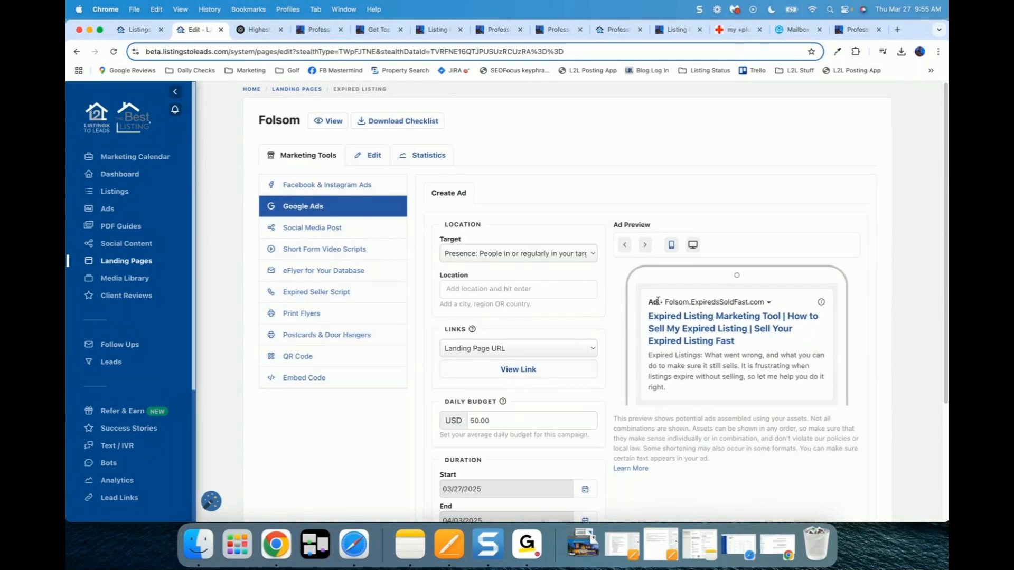
click(312, 228)
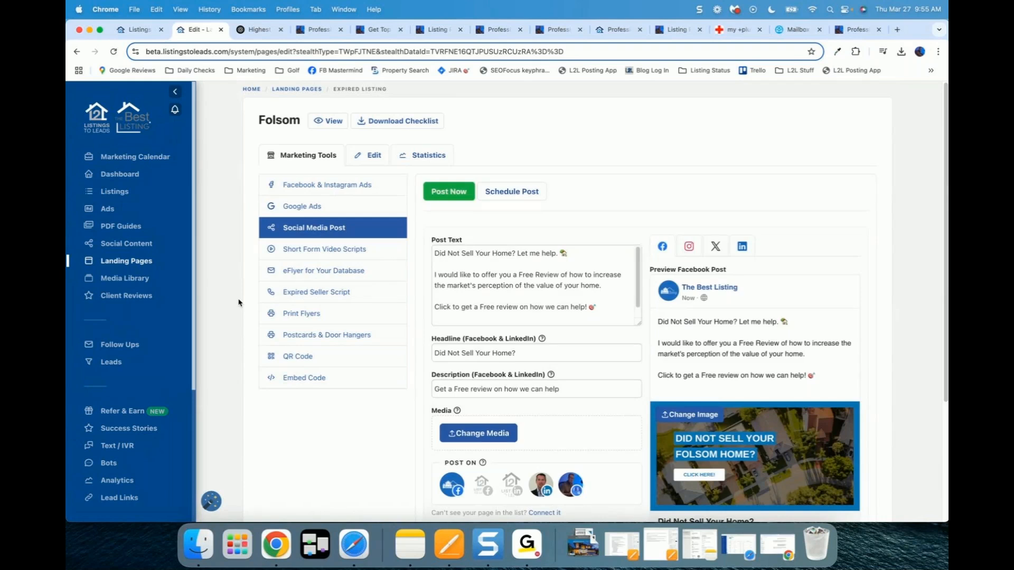
scroll(239, 303, down, 3)
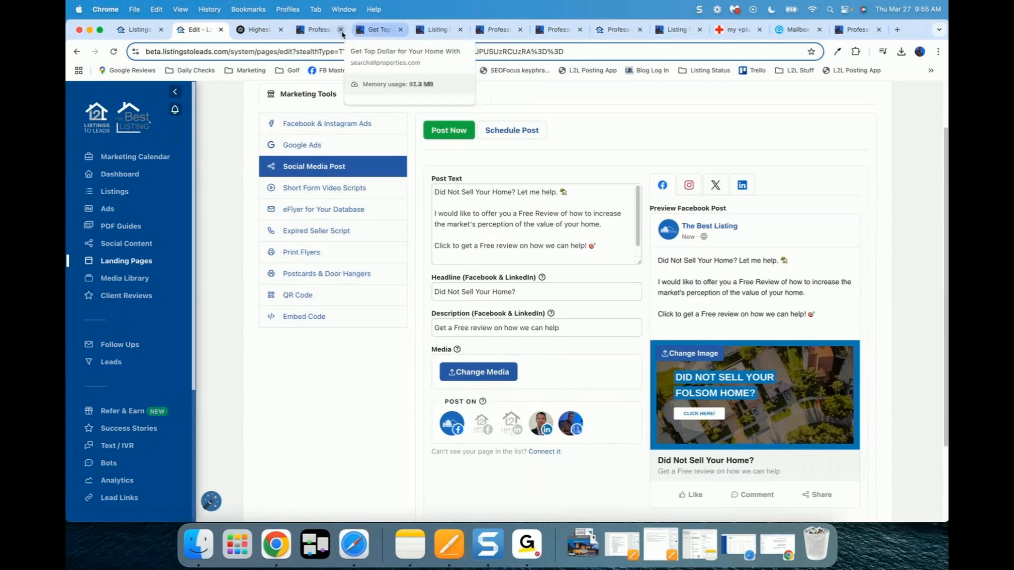
click(380, 32)
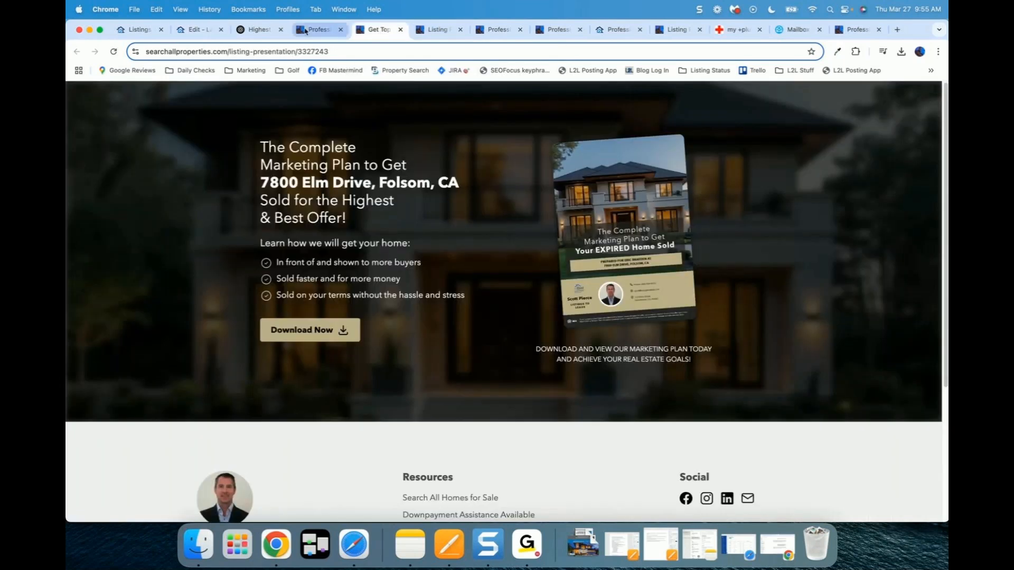
click(321, 30)
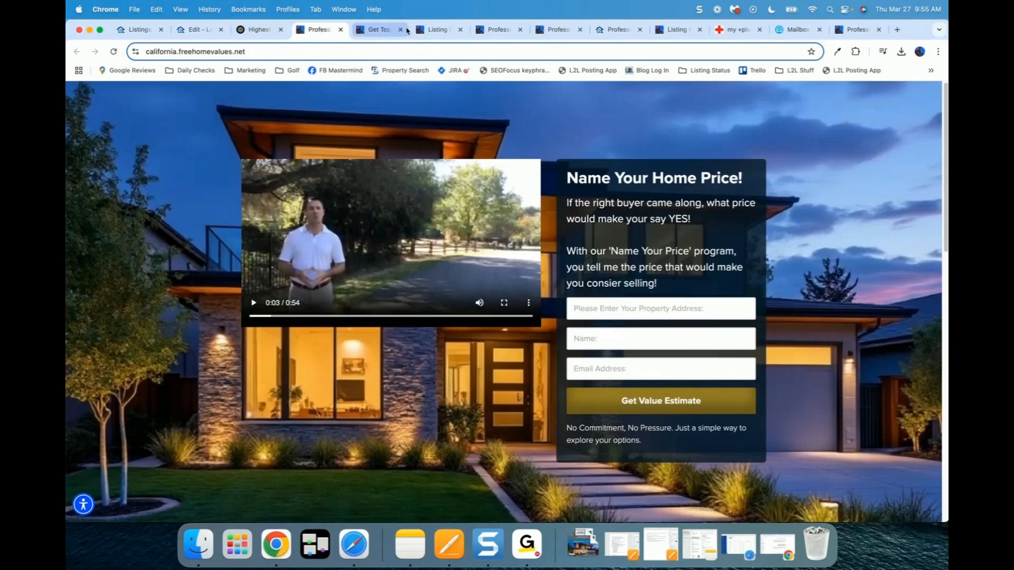
click(436, 30)
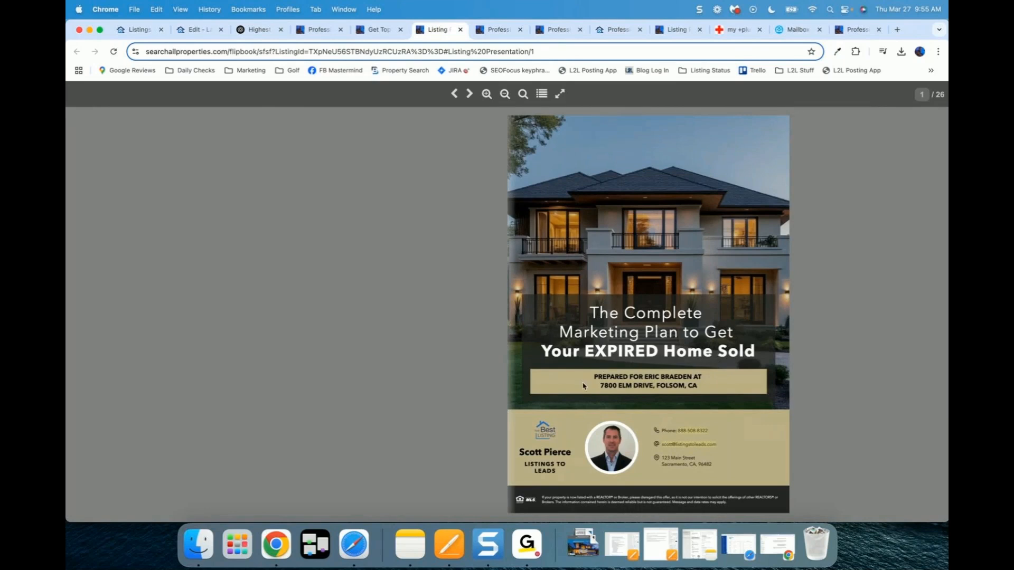
click(742, 429)
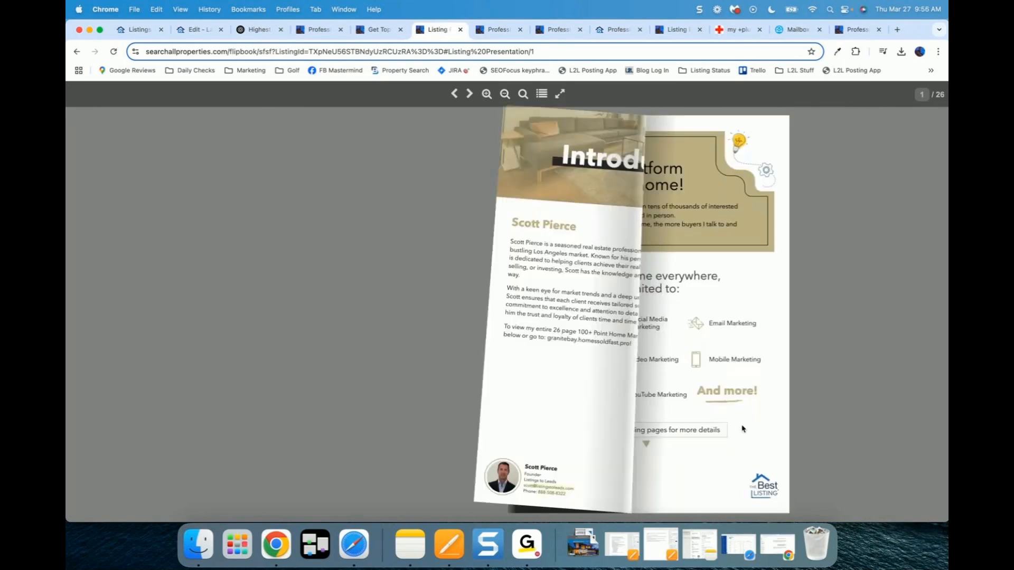
click(742, 428)
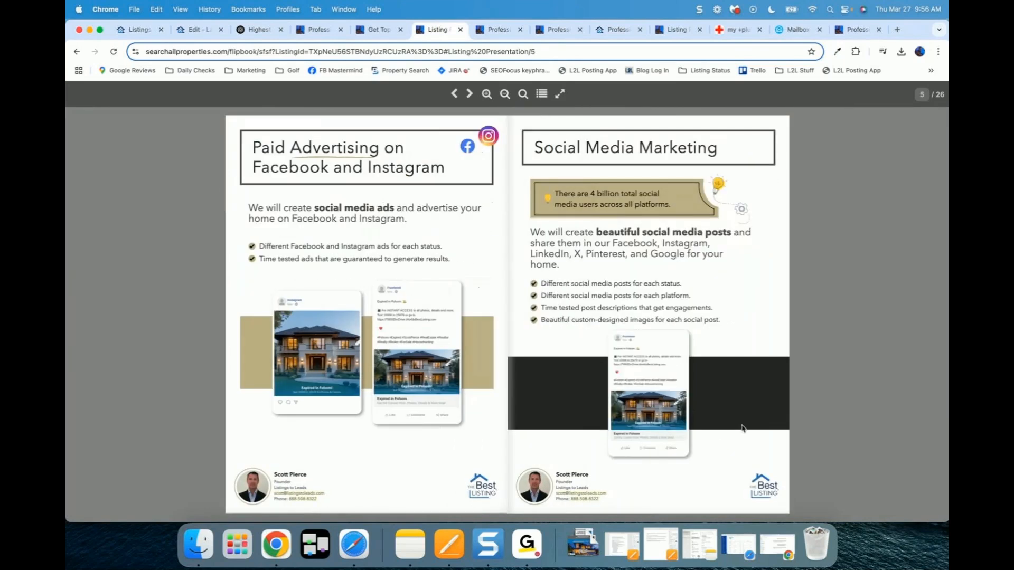
click(742, 429)
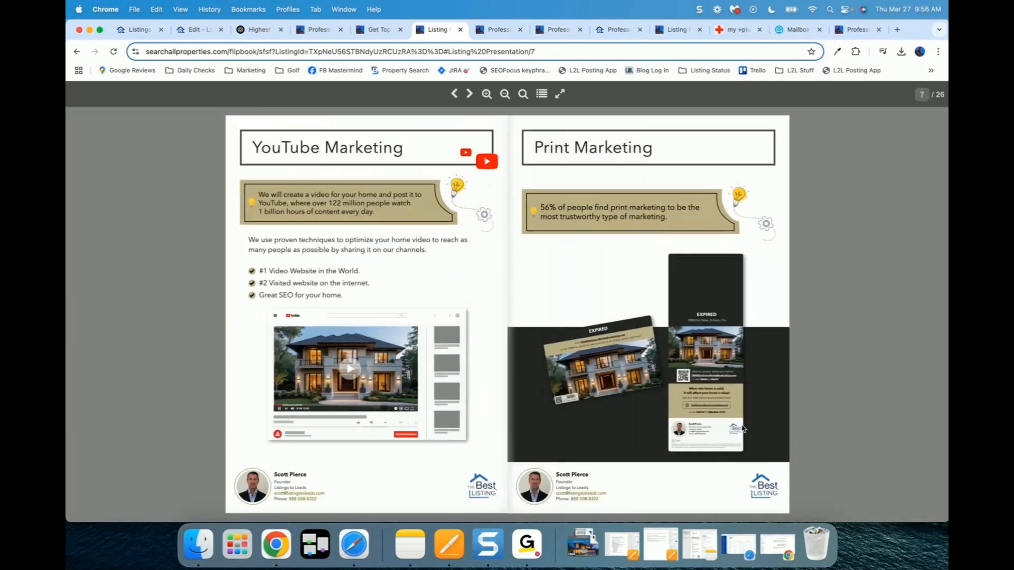
click(743, 429)
click(743, 429)
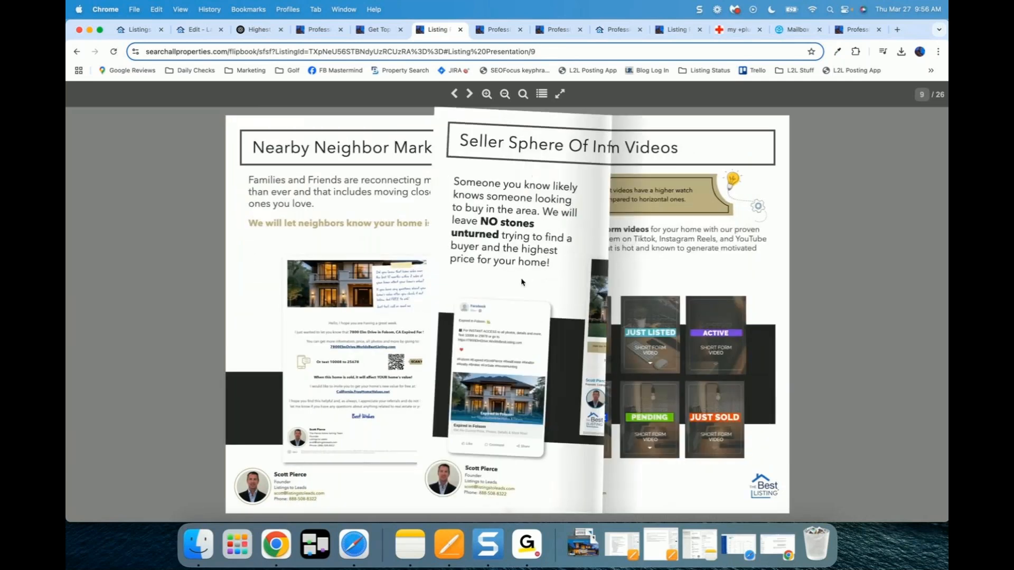
click(200, 31)
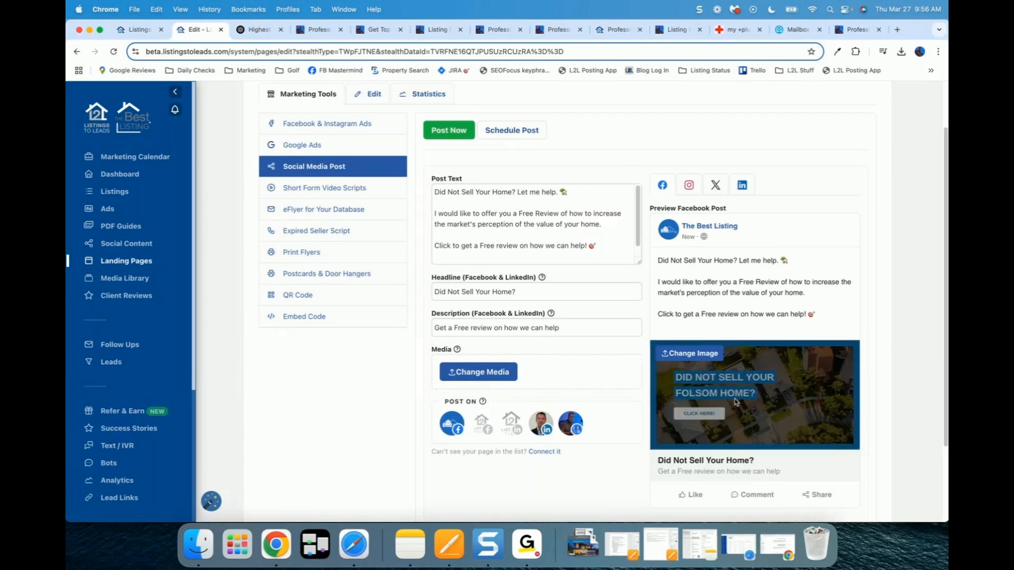
Step: Open the Folsom page's Short Form Video Scripts and review the expired-seller teleprompter script
click(323, 189)
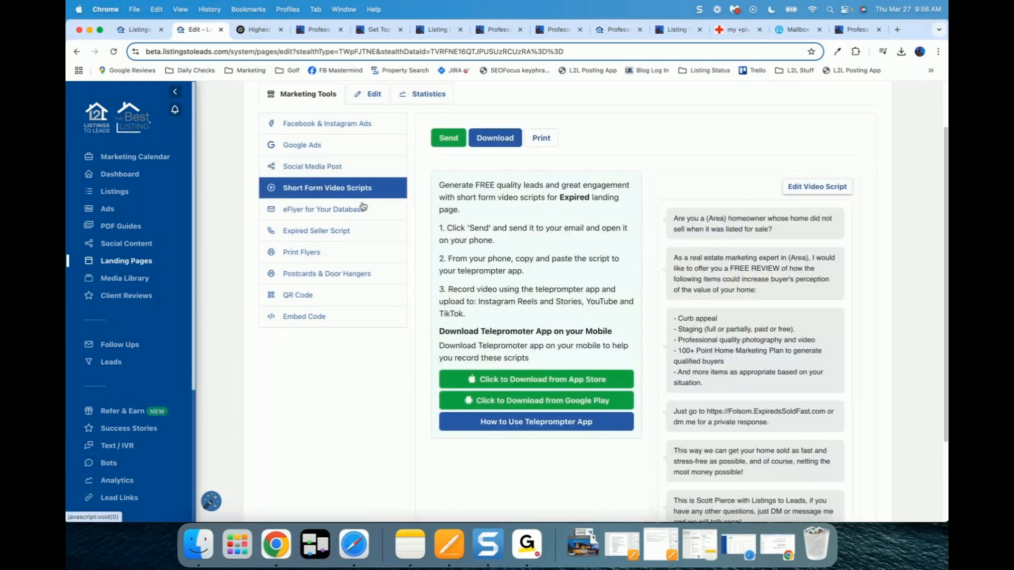
scroll(521, 274, down, 2)
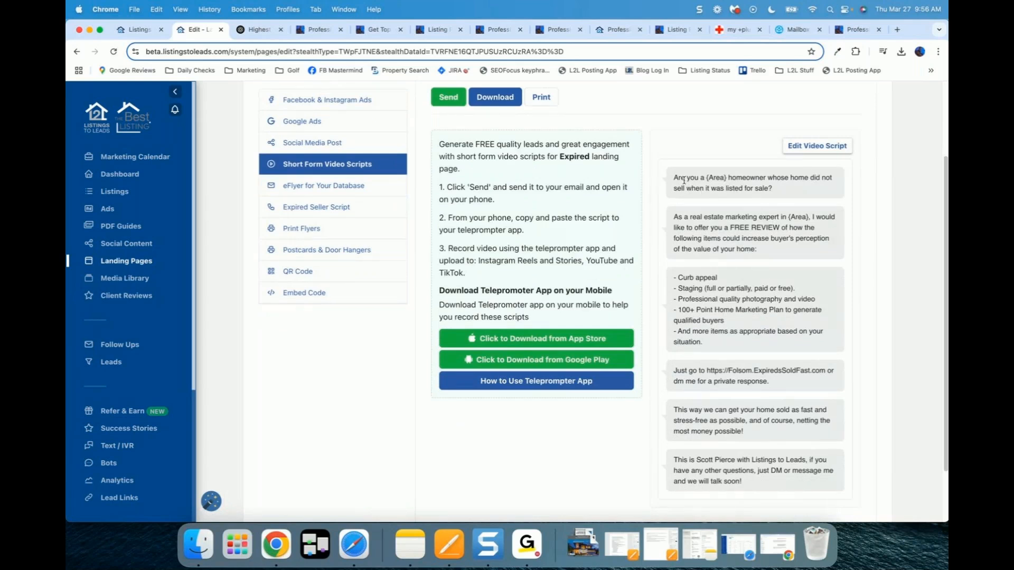
drag(682, 178, 750, 485)
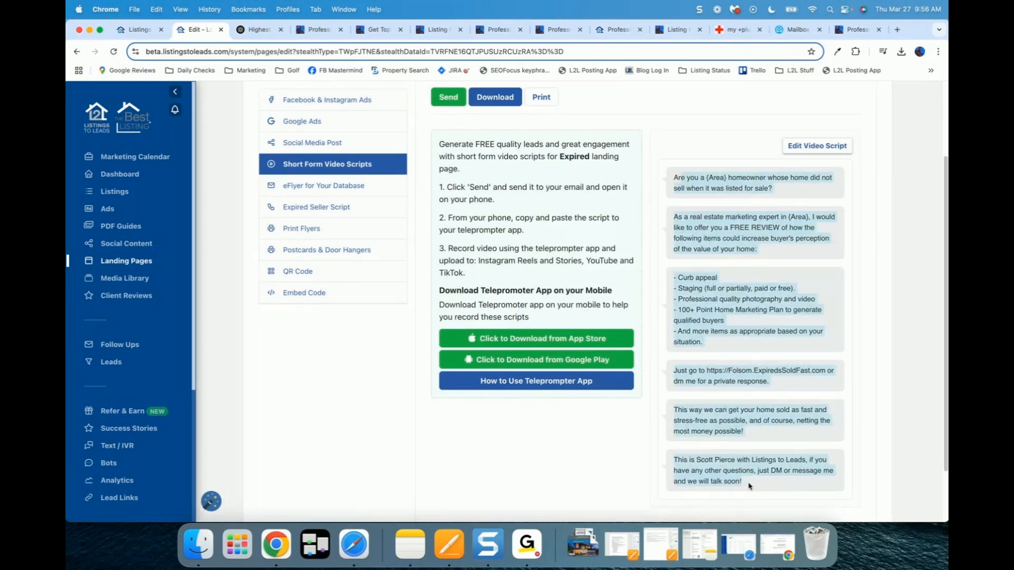
click(730, 264)
scroll(730, 264, up, 2)
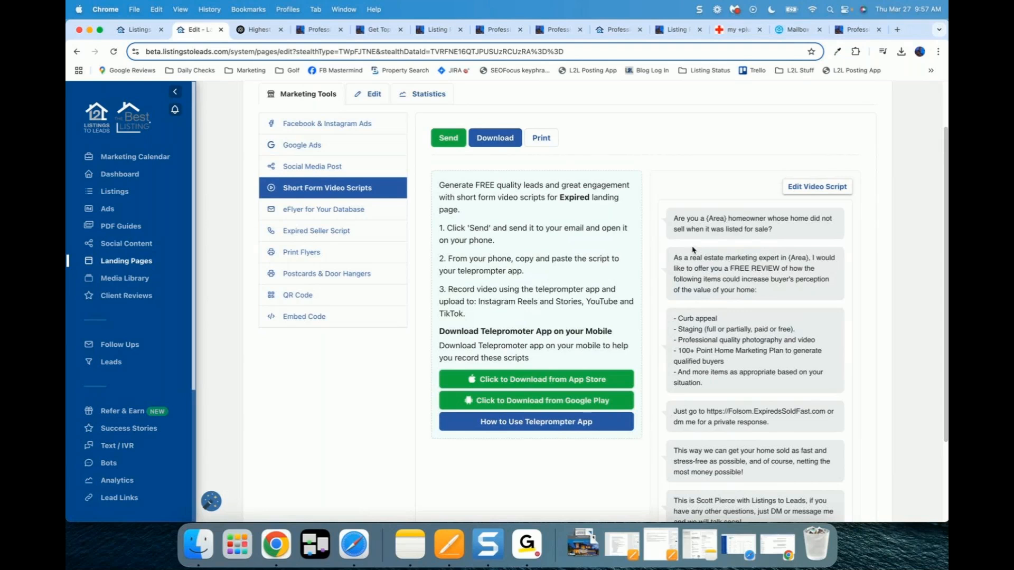
Step: Switch the Folsom marketing tools to the 'eFlyer for Your Database' section
click(312, 211)
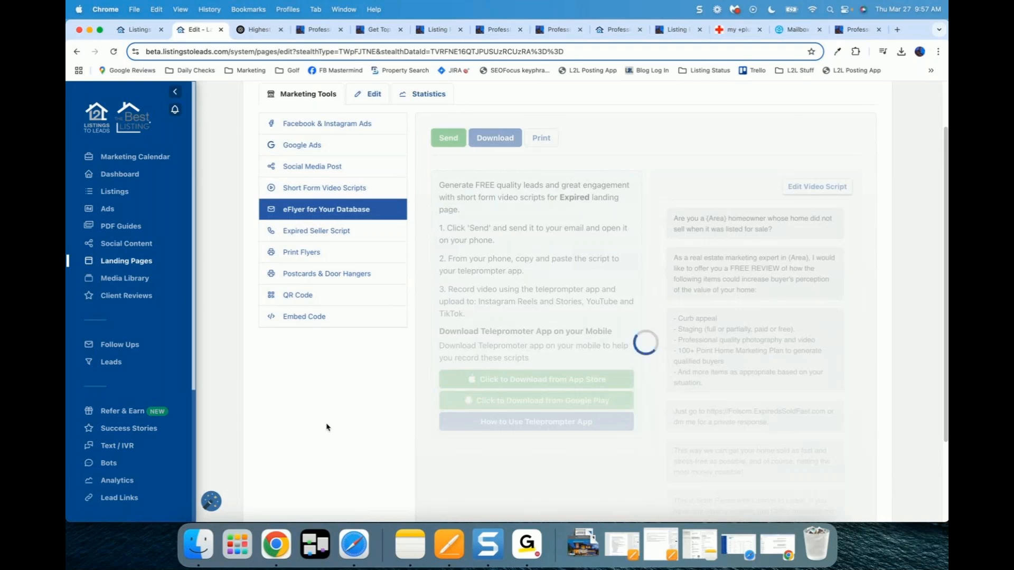
Step: Bring the Facebook window over the page and open the Expired Listing postcard photo
scroll(327, 427, up, 1)
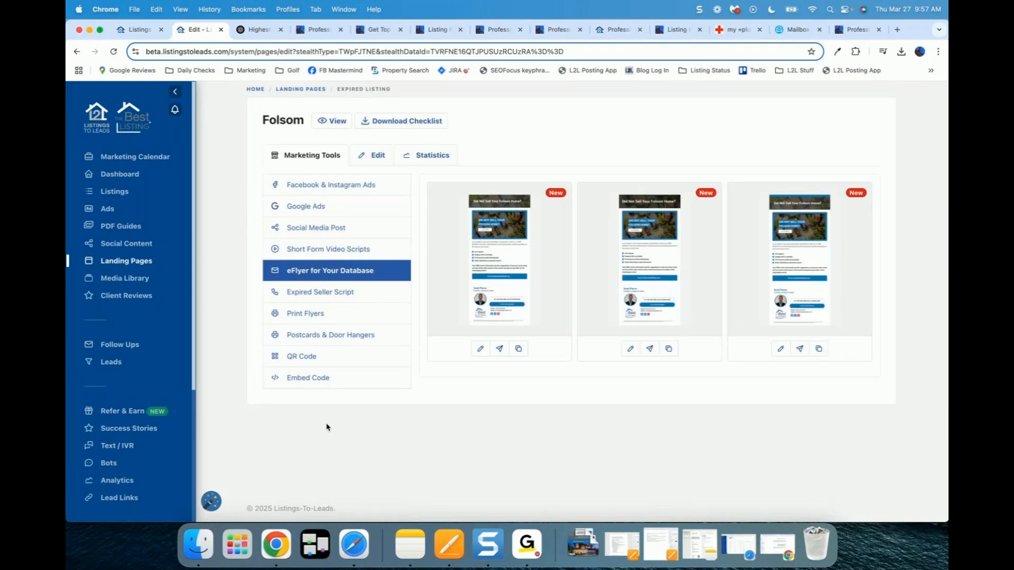
drag(947, 100, 175, 51)
click(453, 294)
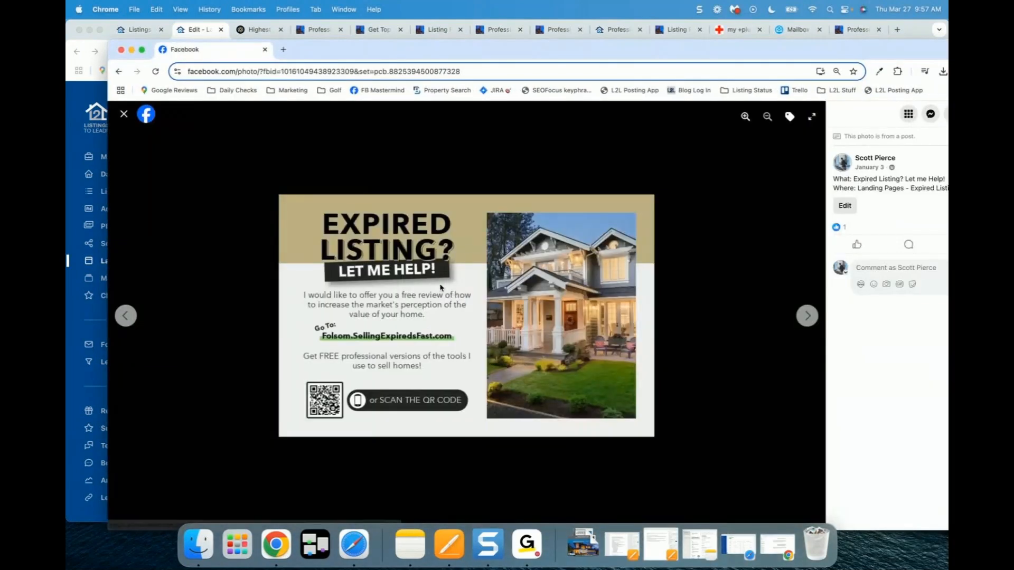
Step: Page through four posted photos, including We Buy Houses and the marketing plan, then move Facebook off screen
key(Right)
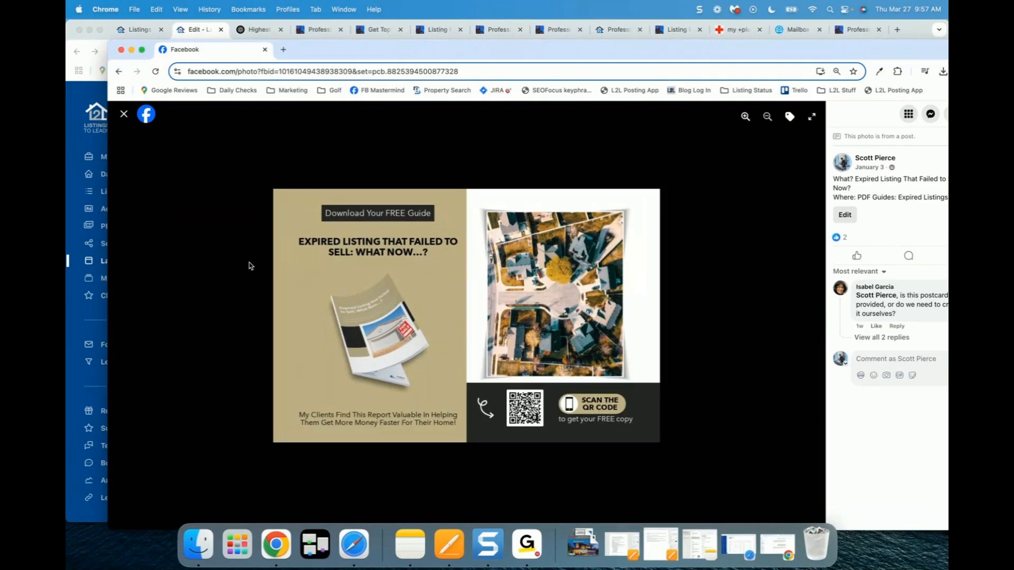
key(Right)
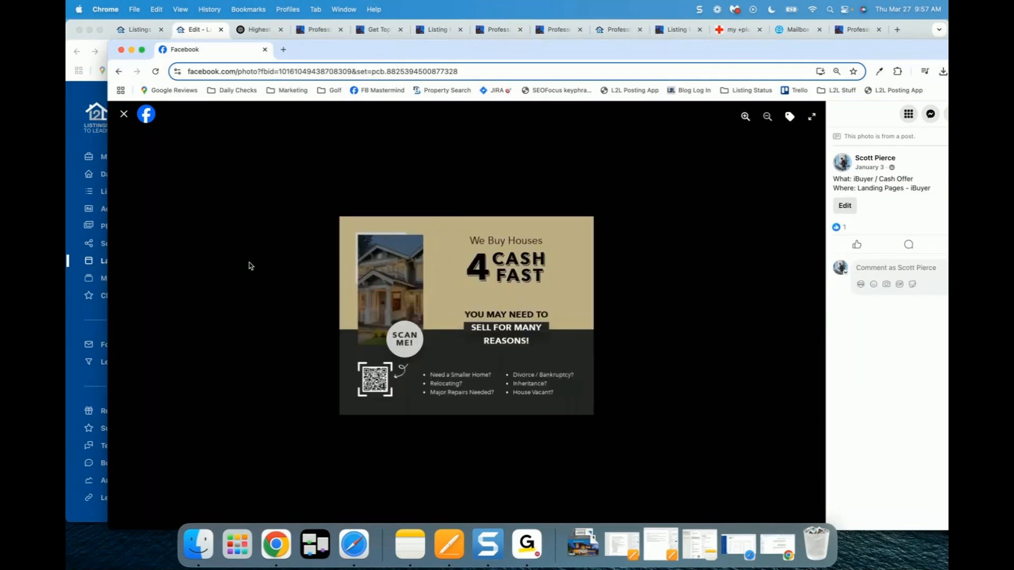
key(Right)
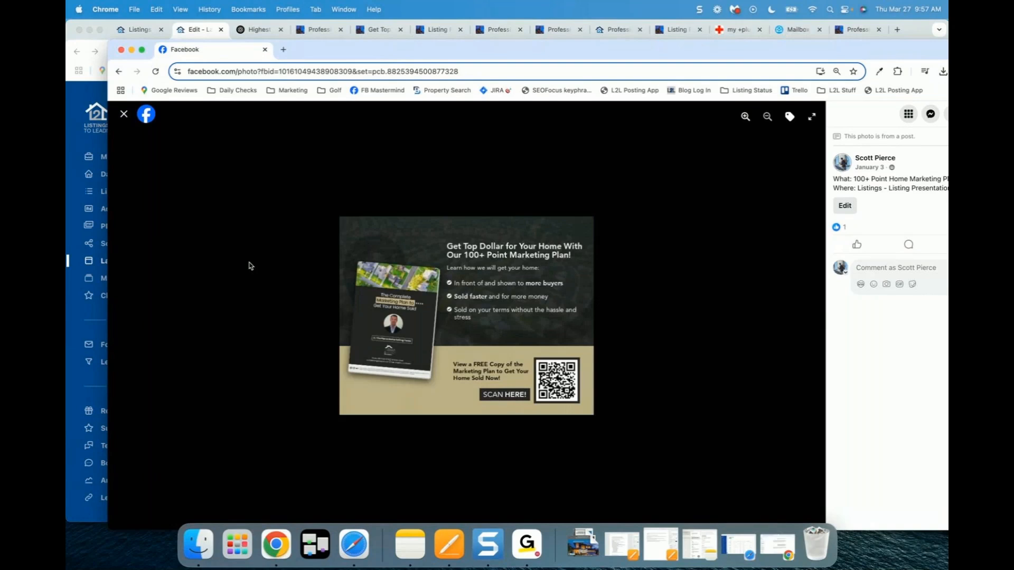
key(Right)
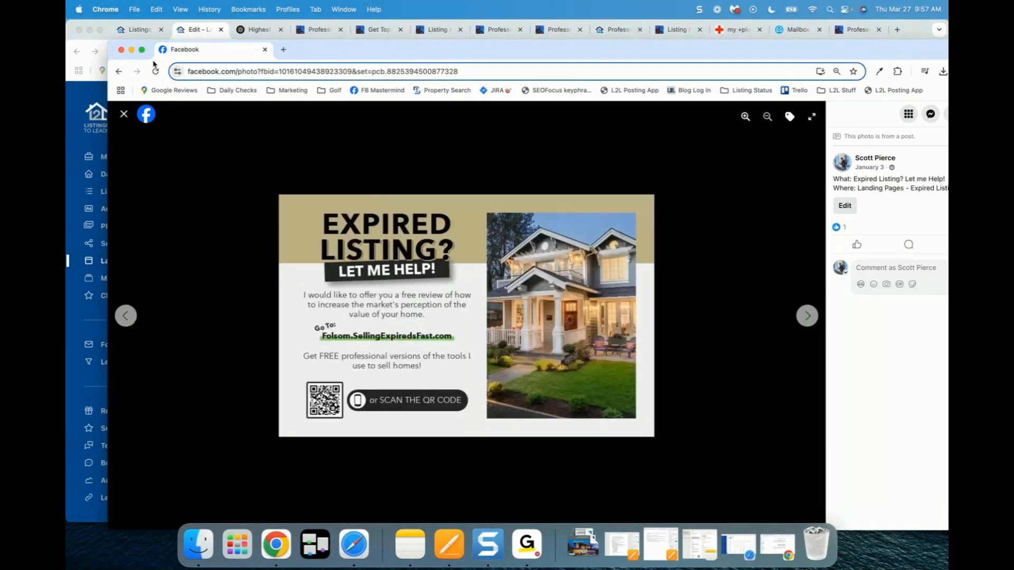
drag(221, 56, 890, 97)
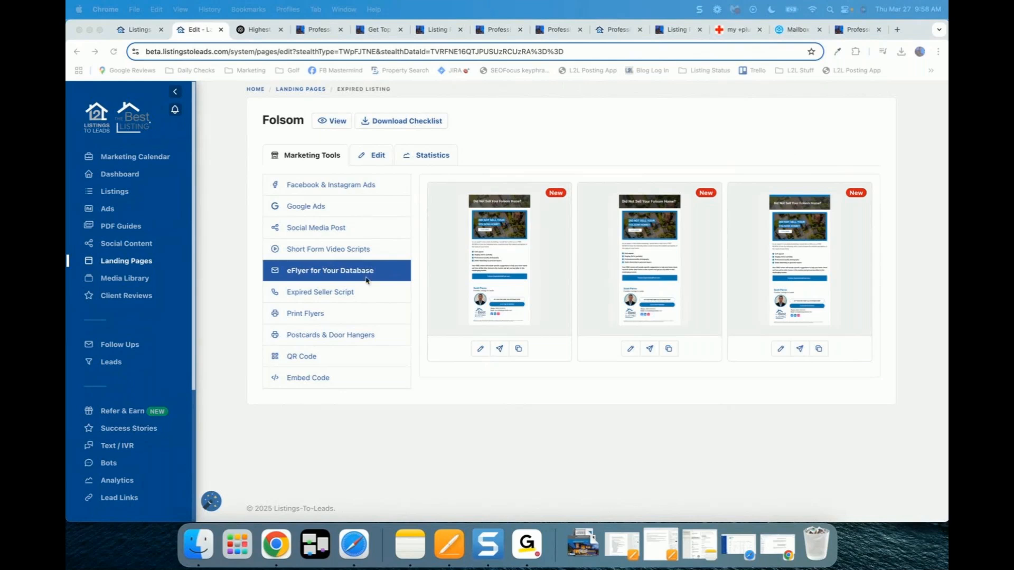
Step: View the Expired Seller Script, then the three 'Did Not Sell Your Folsom Home?' print flyers
click(328, 300)
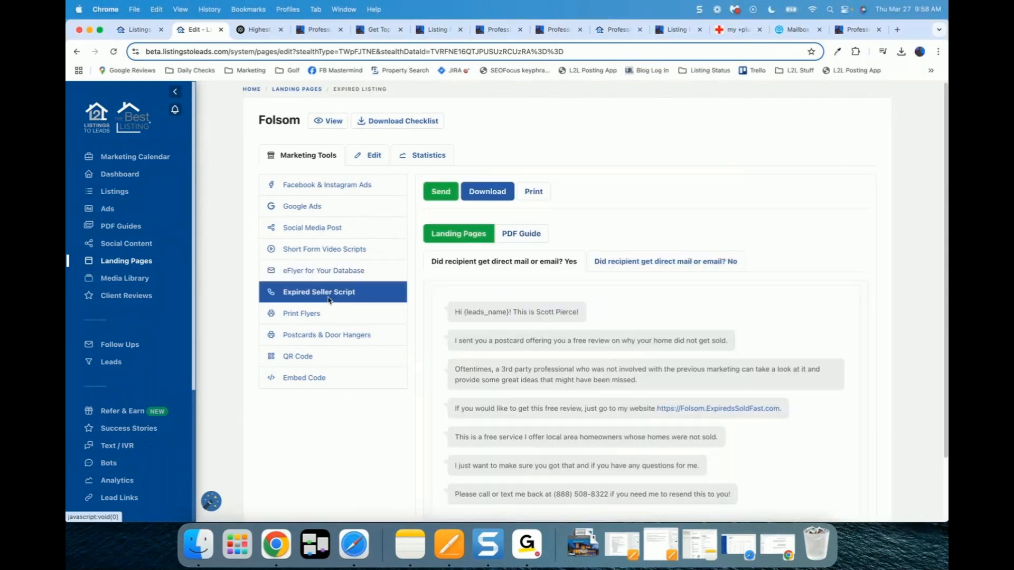
click(299, 317)
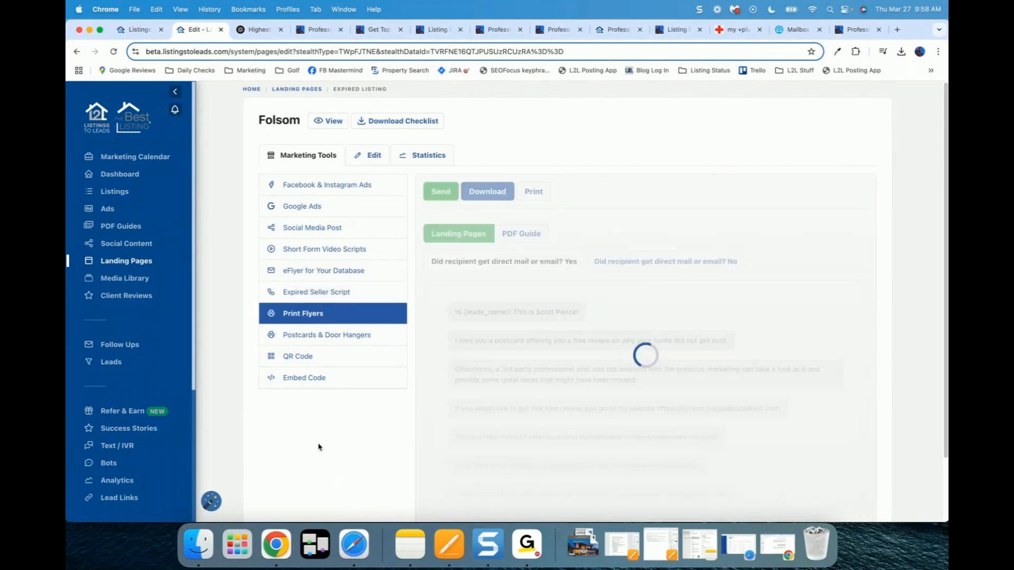
scroll(318, 447, down, 3)
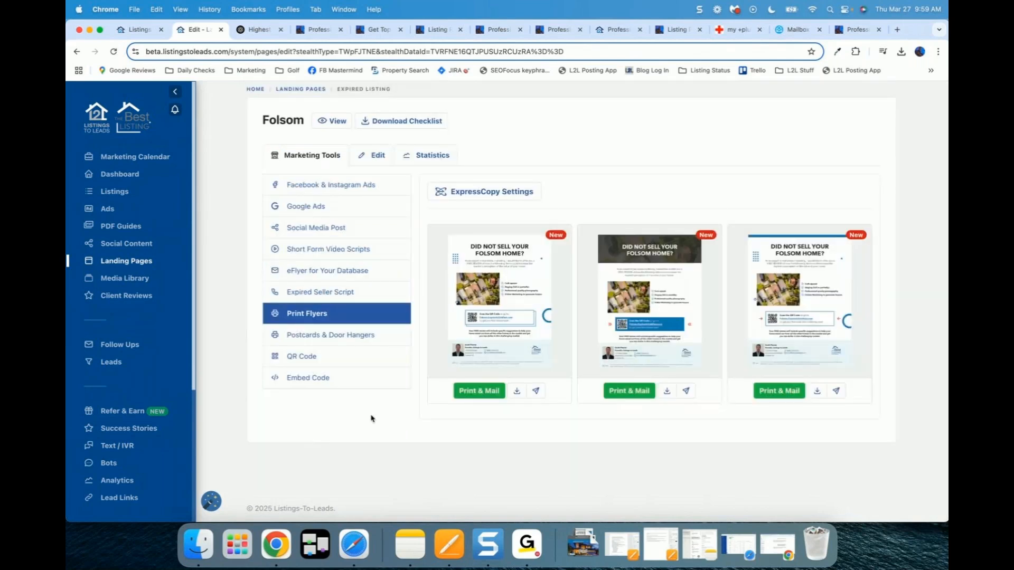
Step: Download the first Folsom flyer as 'Landing page flyer for Folsom.pdf' and open it
click(516, 393)
click(478, 425)
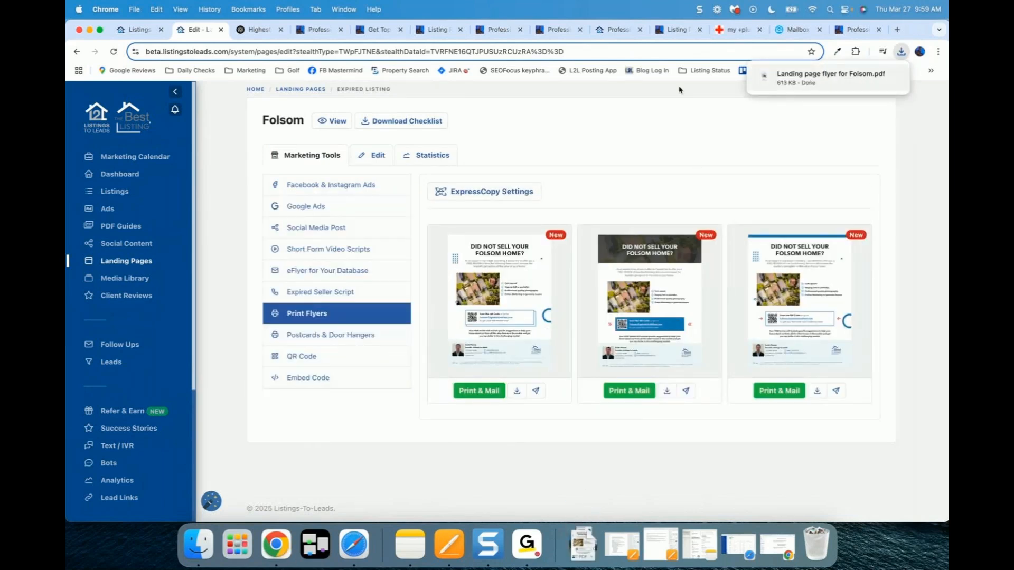
click(799, 78)
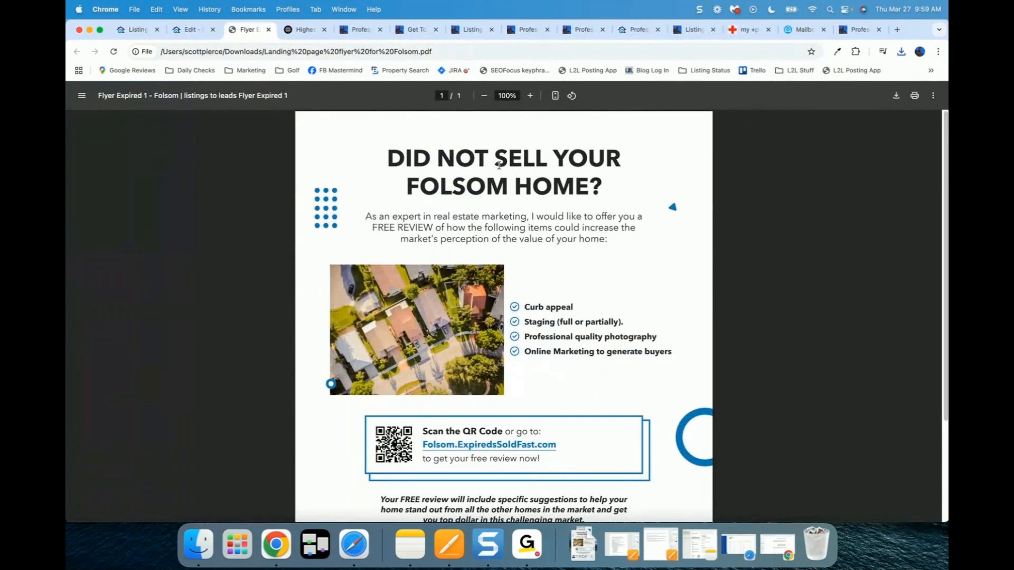
Step: Zoom the flyer PDF out to 80% so the full page and QR code text show
key(super+minus)
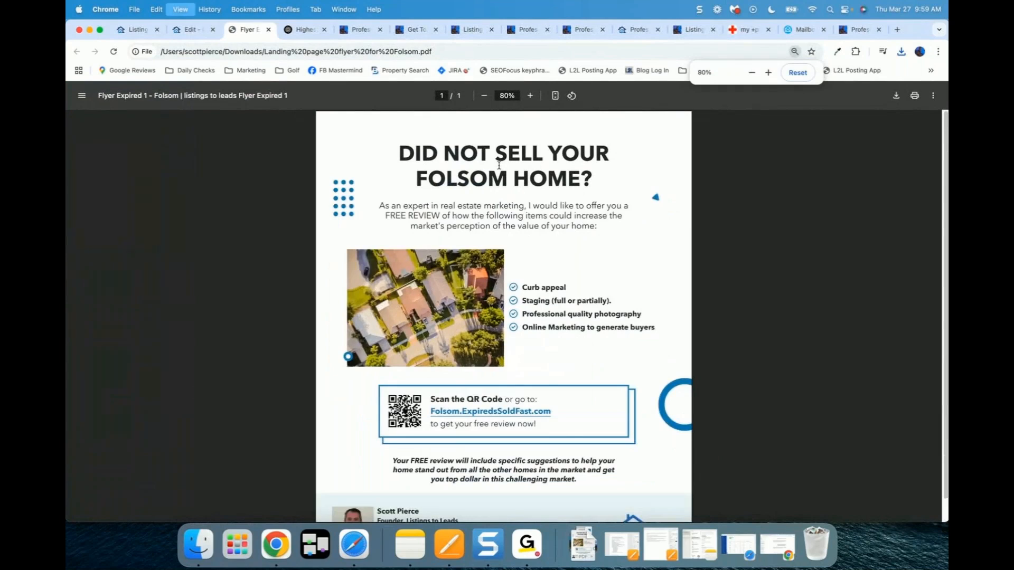
key(super+minus)
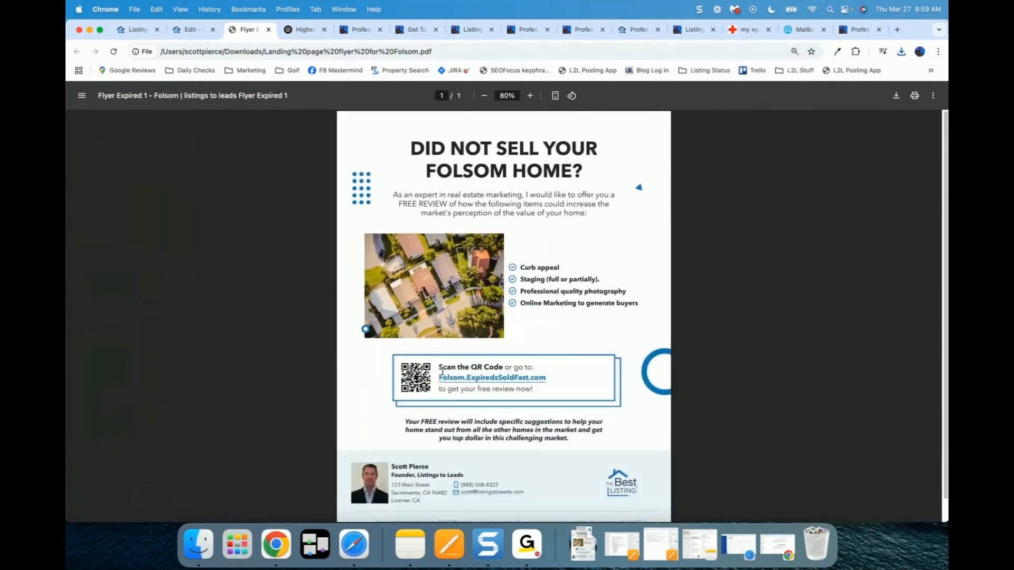
drag(441, 368, 557, 394)
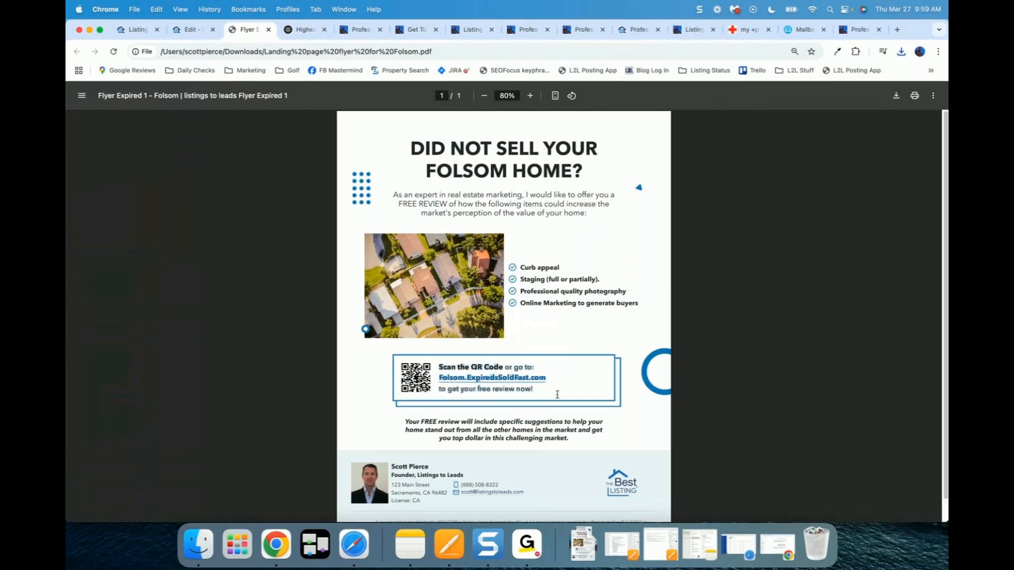
click(279, 364)
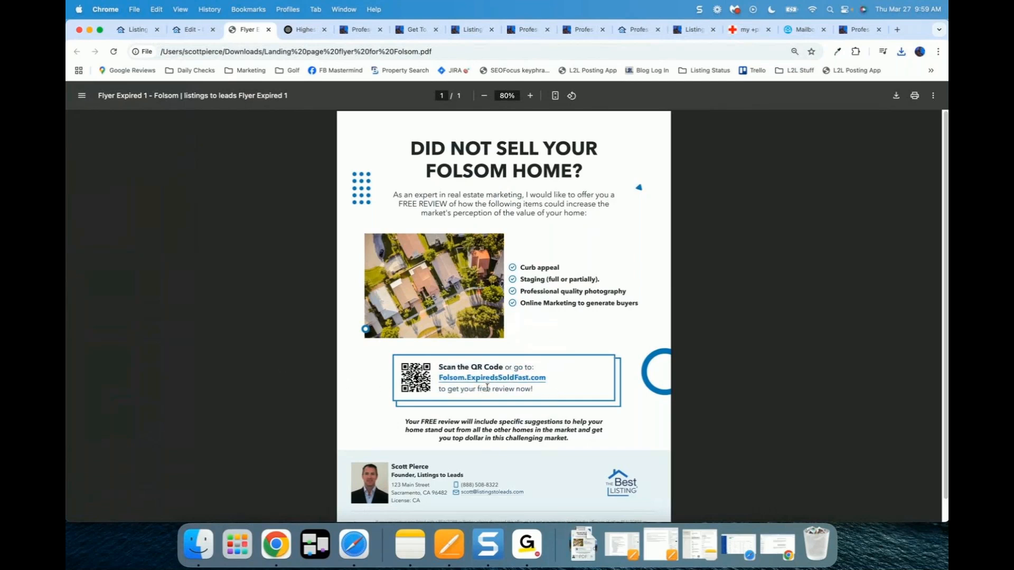
Step: Close the flyer PDF and show the Postcards & Door Hangers designs
click(268, 29)
click(320, 340)
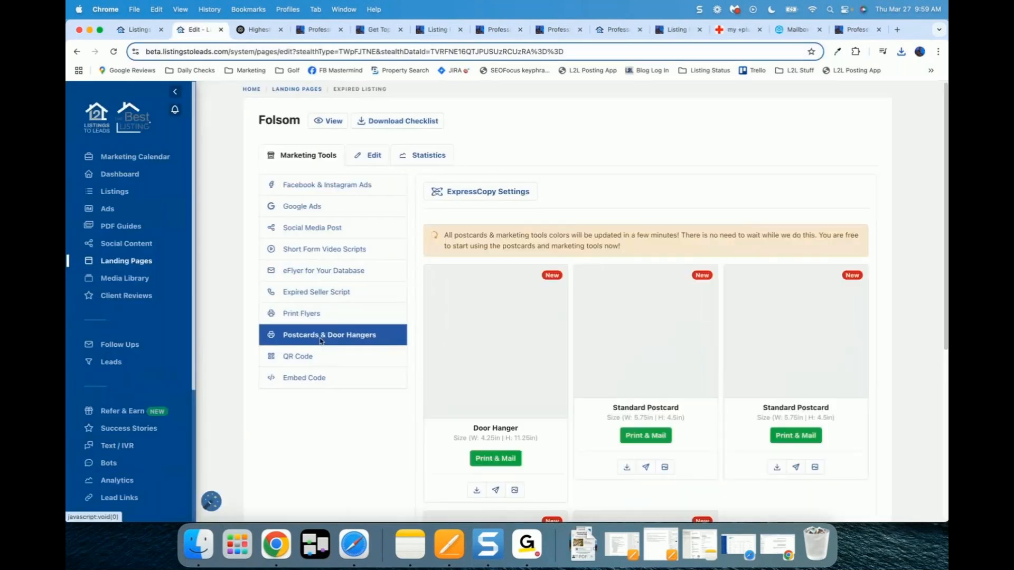
mouse_move(665, 303)
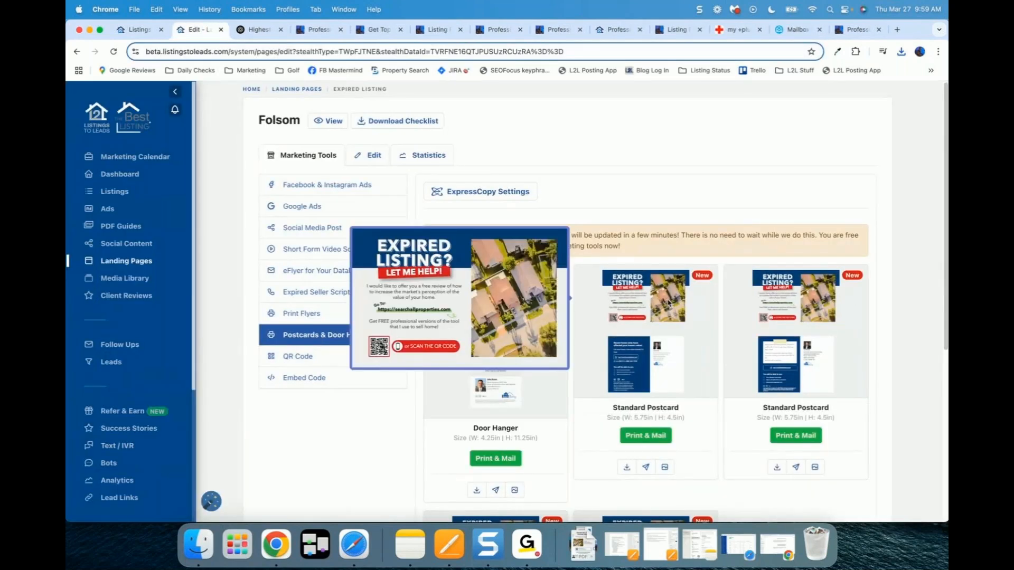
Step: Download the Standard Postcard's front side as a PDF, review it, then close the download dialog
click(626, 467)
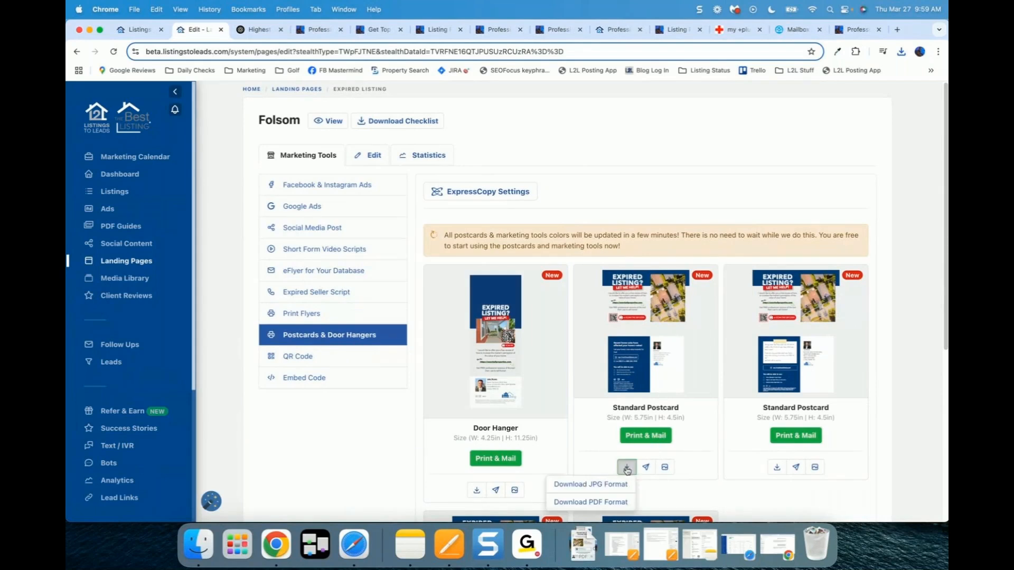
click(580, 501)
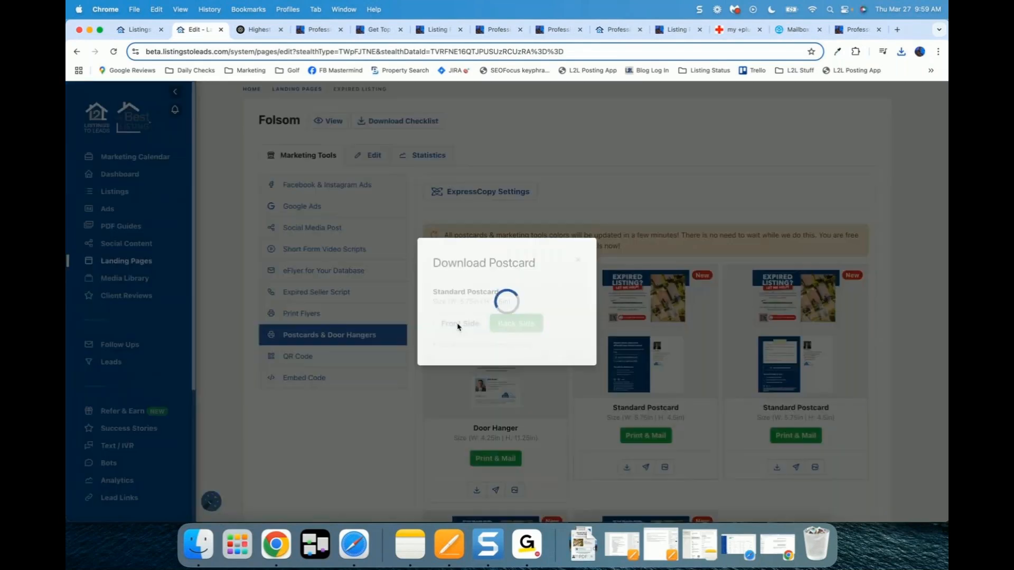
click(459, 324)
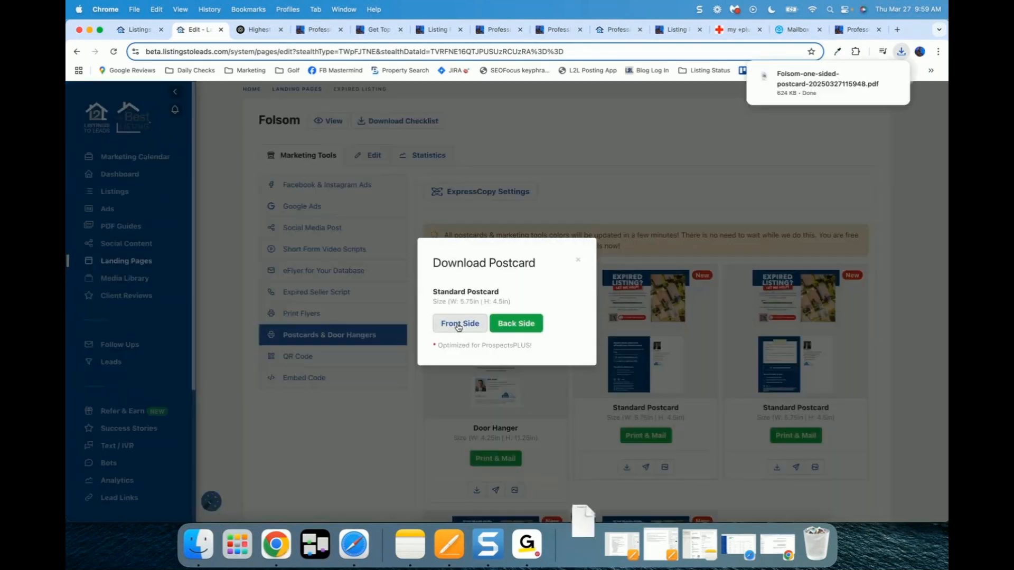
mouse_move(800, 78)
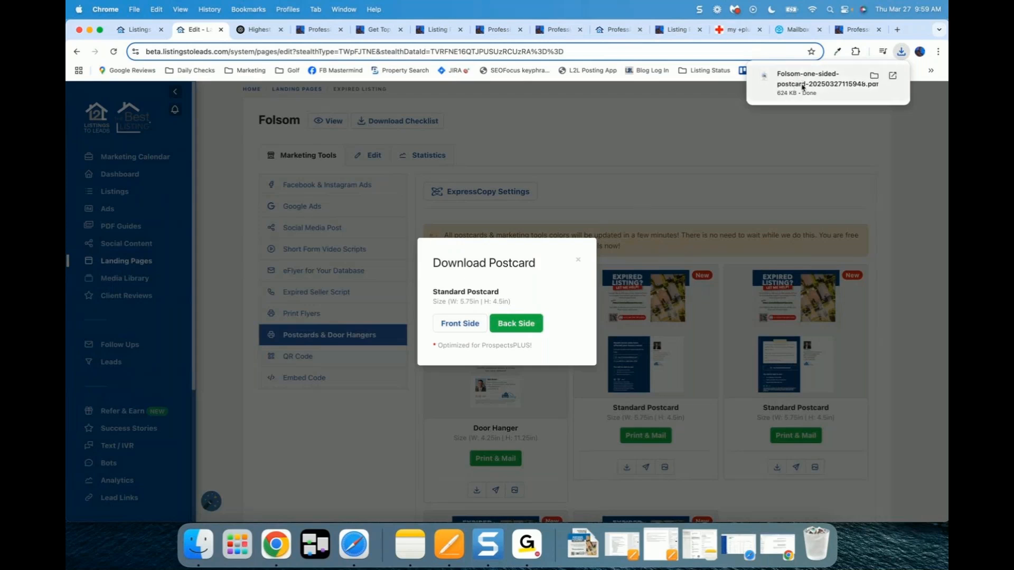
click(802, 86)
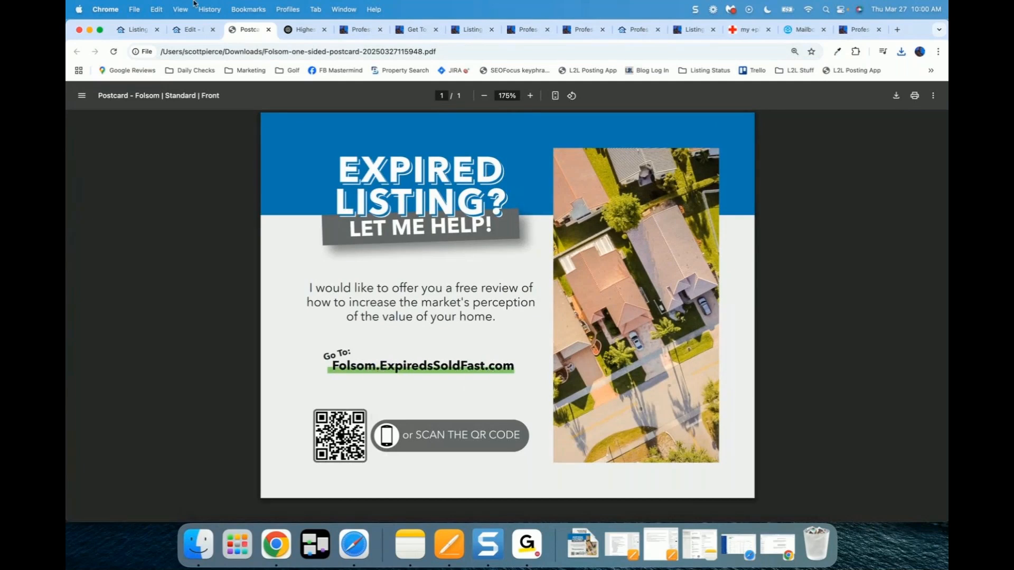
click(268, 30)
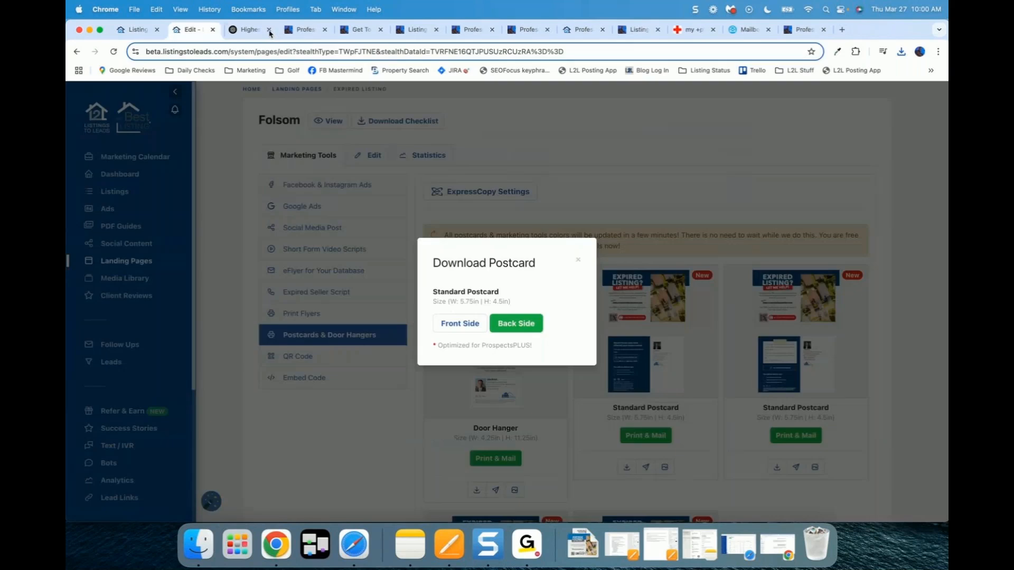
click(578, 260)
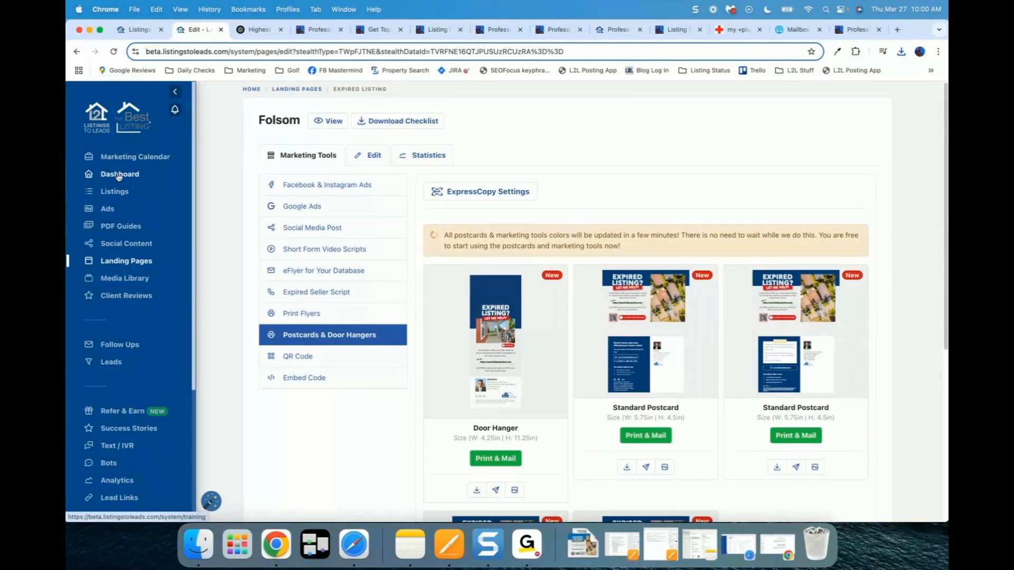
Step: Start adding a listing manually from the Listings page and set its status to Expired
click(119, 194)
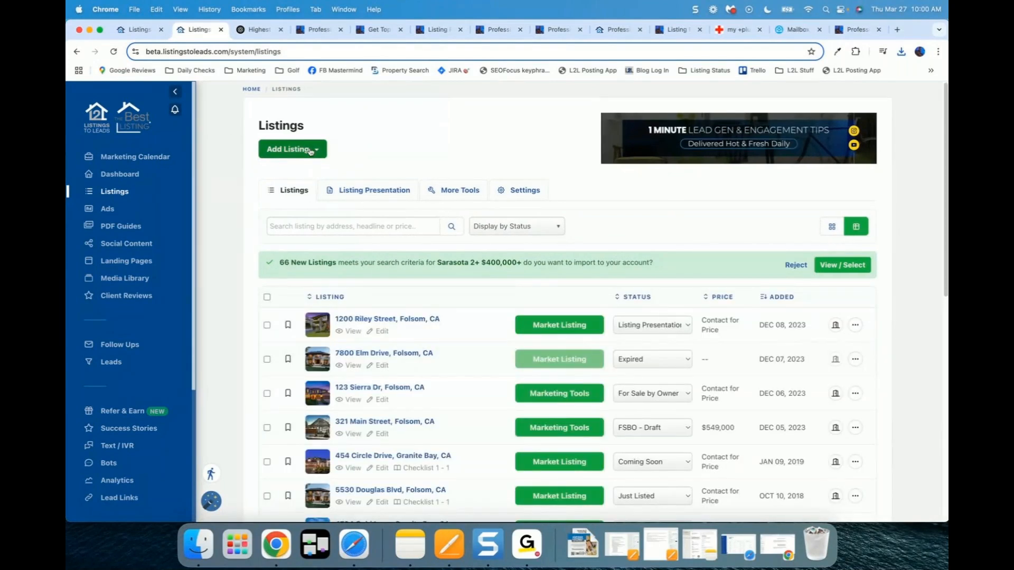
click(310, 150)
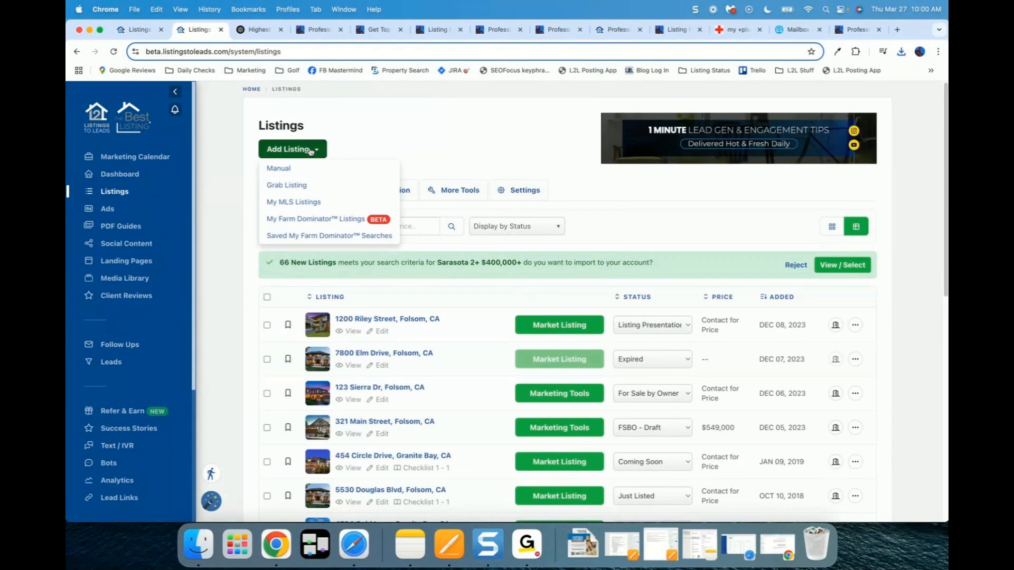
click(279, 170)
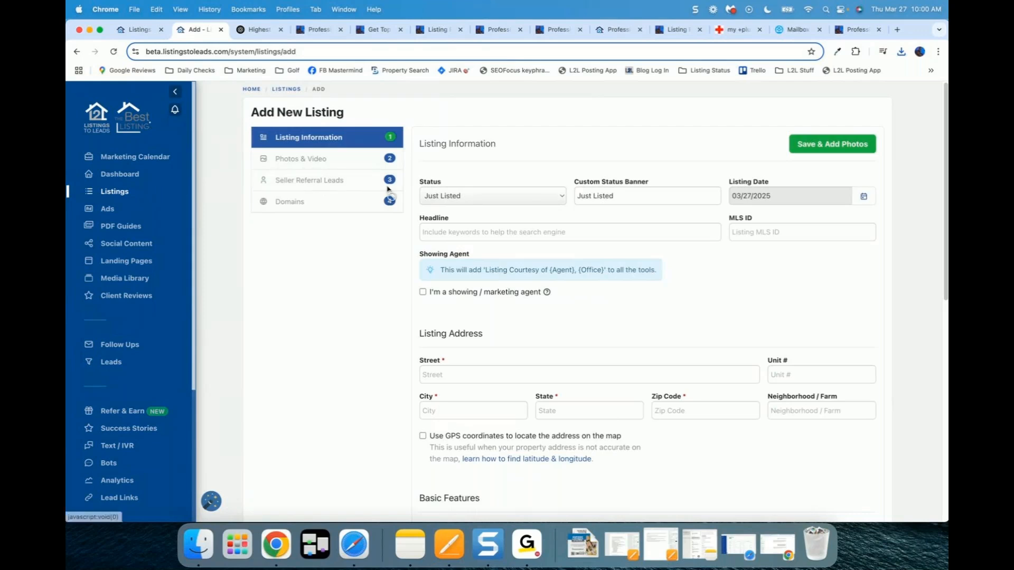
click(473, 200)
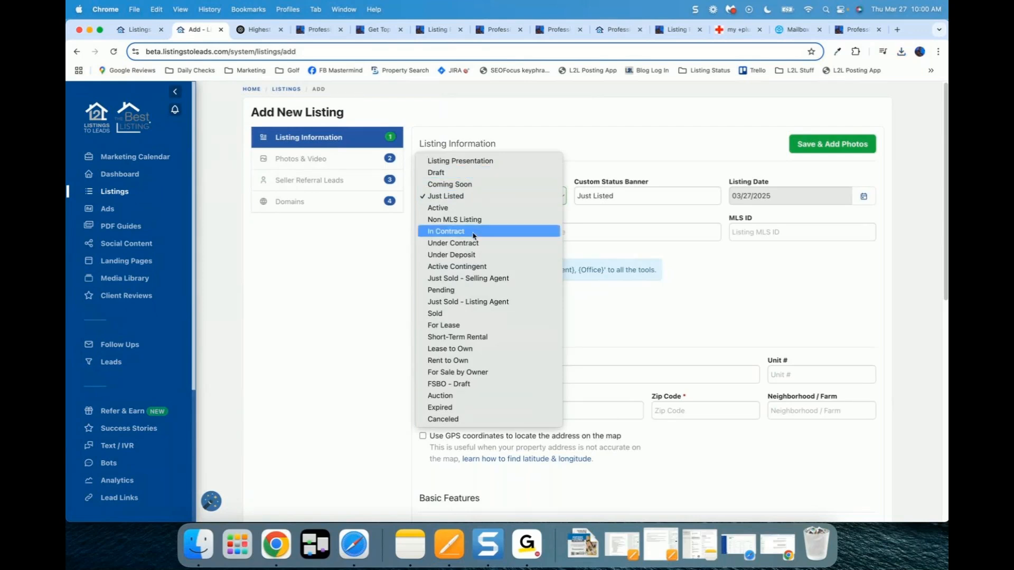
click(443, 409)
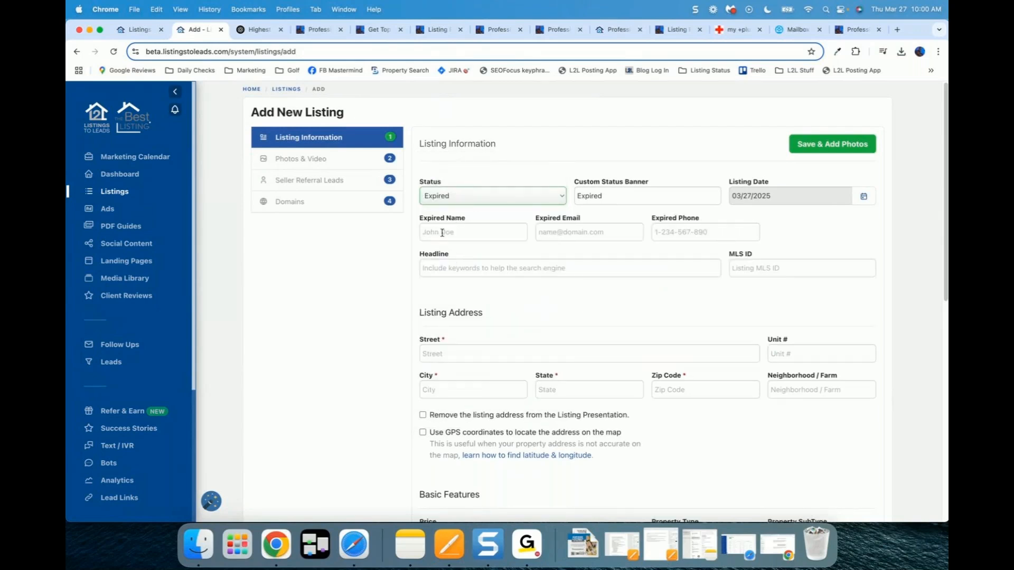
Step: Enter the expired seller's full name and e-mail address
click(442, 233)
key(Tab)
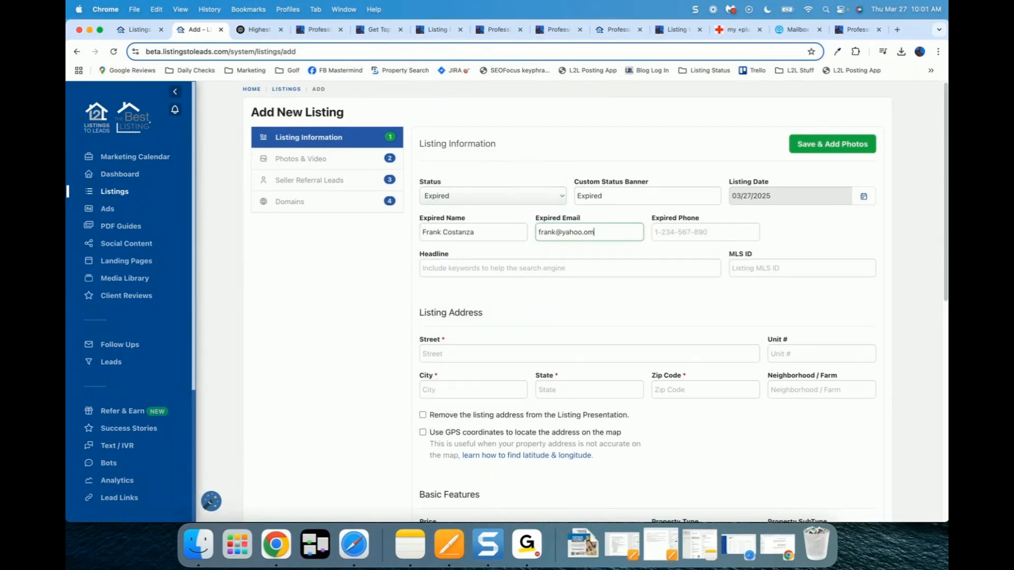
key(Tab)
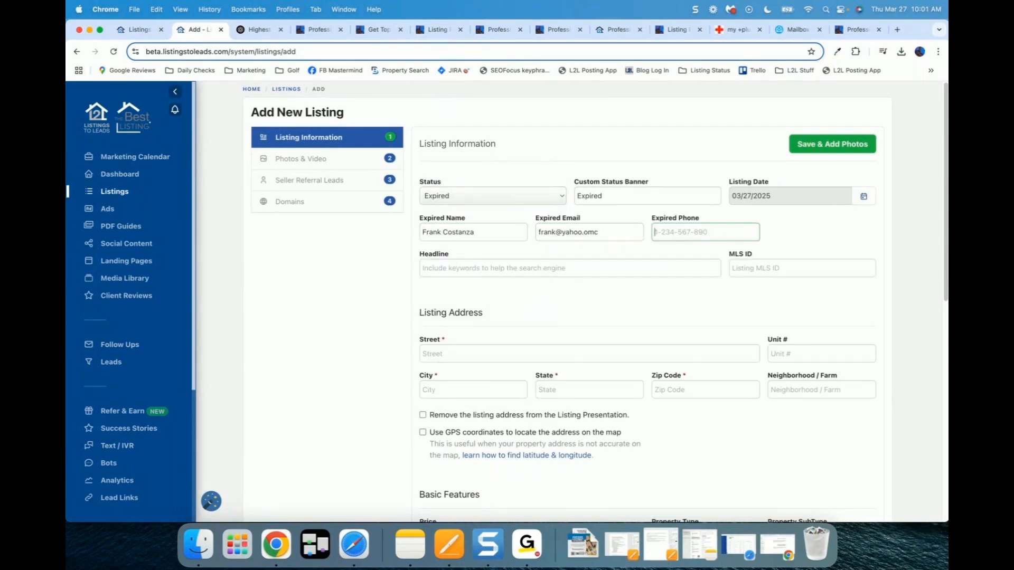
click(414, 311)
scroll(392, 306, down, 3)
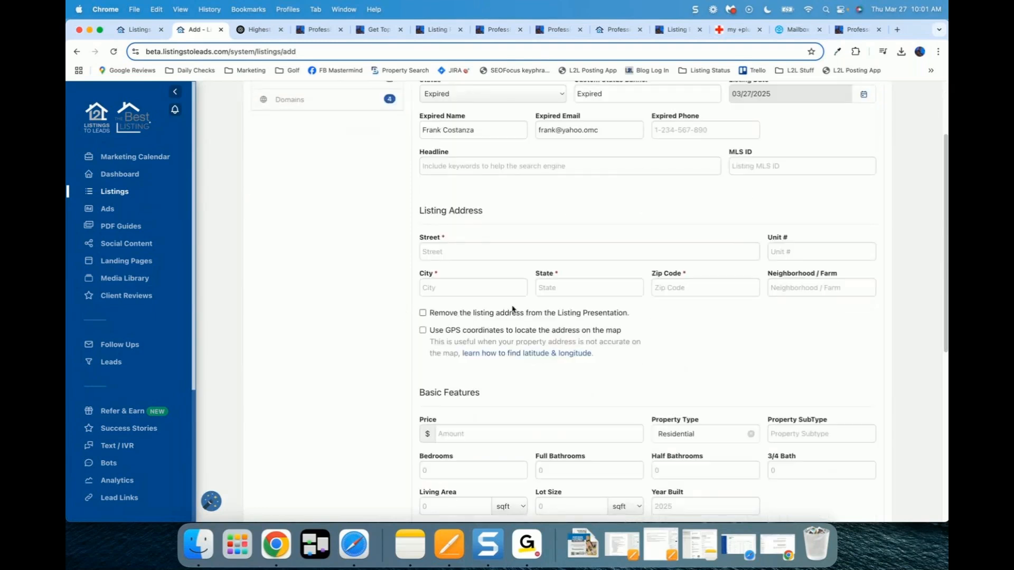
scroll(382, 339, down, 8)
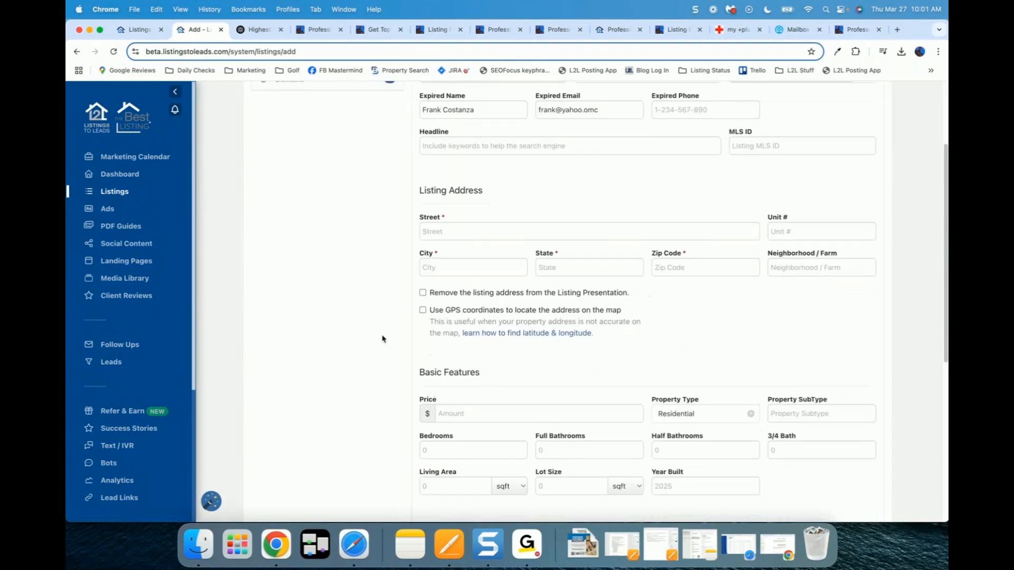
scroll(383, 338, down, 2)
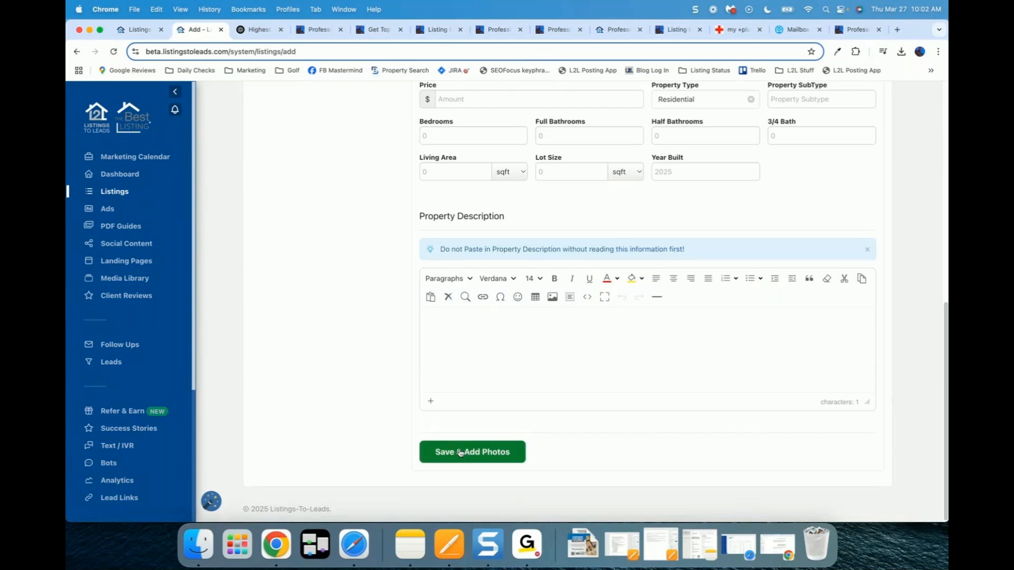
scroll(294, 319, up, 2)
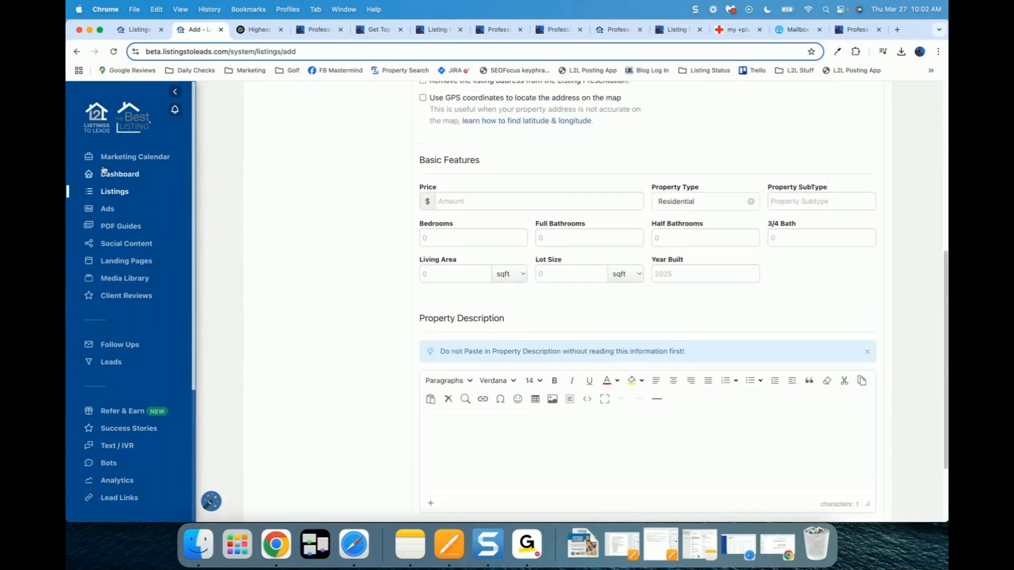
click(120, 193)
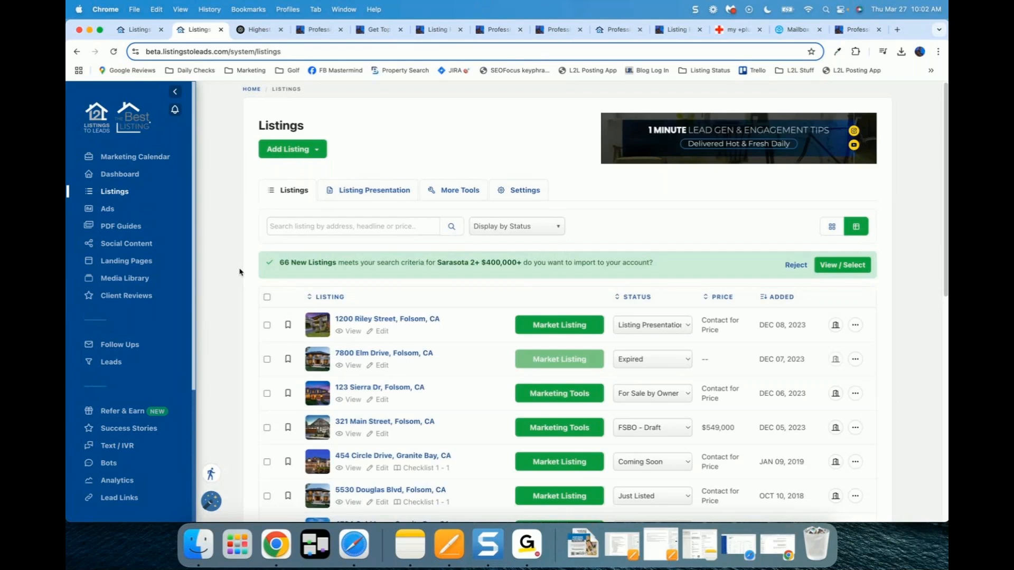
scroll(607, 338, down, 2)
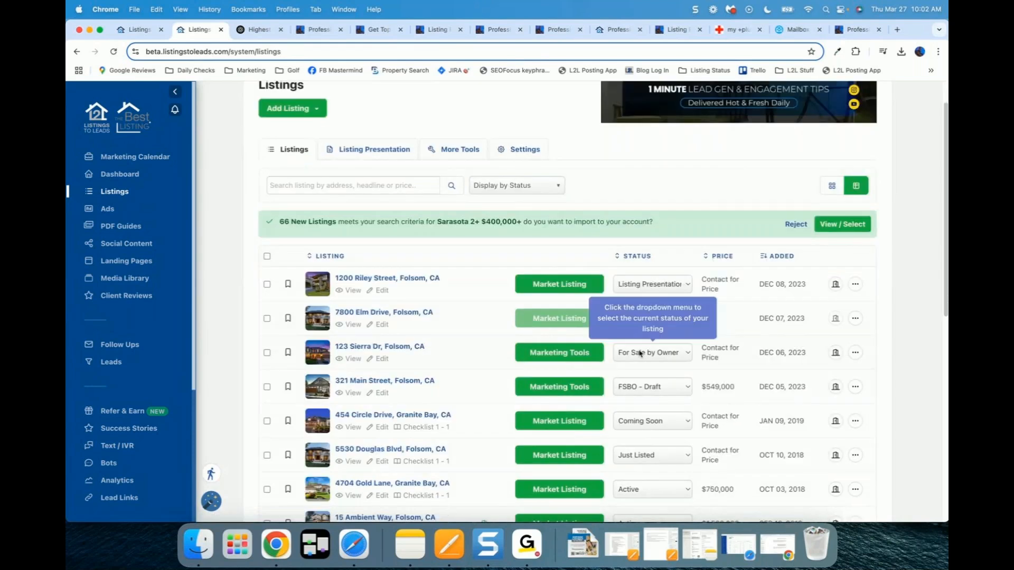
click(402, 315)
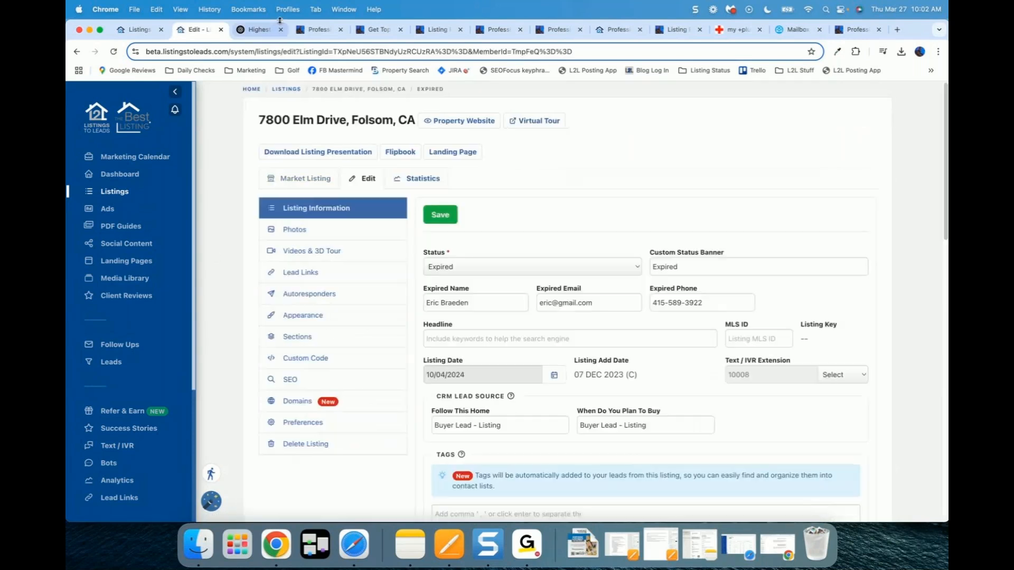
Step: Close the extra home-value and marketing plan landing-page tabs
click(333, 36)
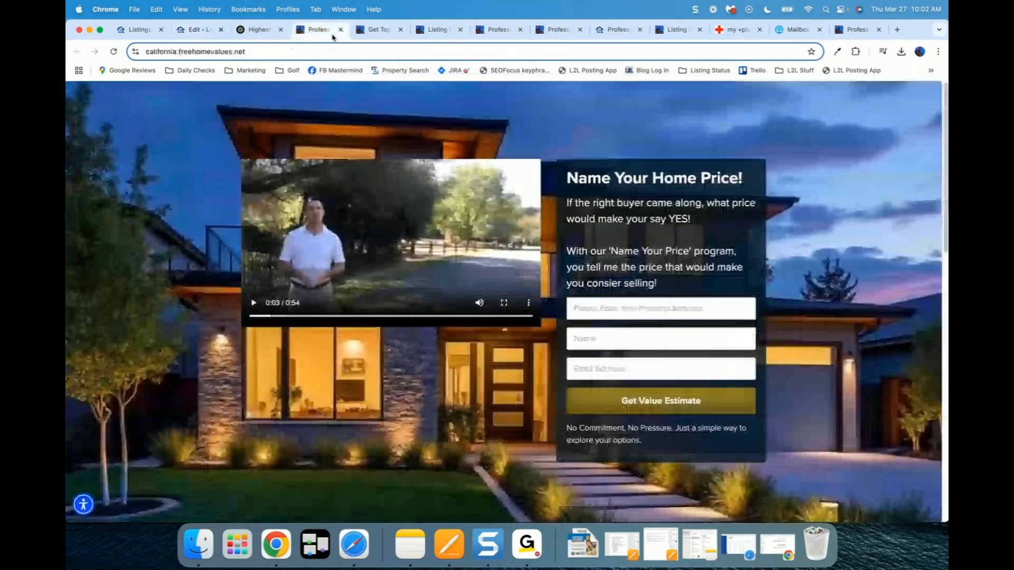
click(341, 30)
click(341, 30)
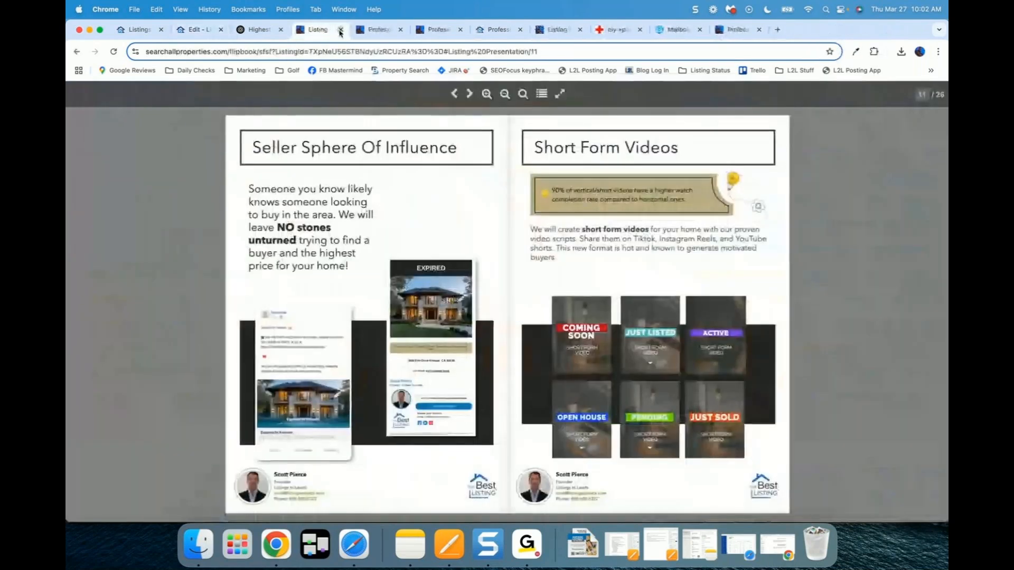
scroll(195, 248, up, 5)
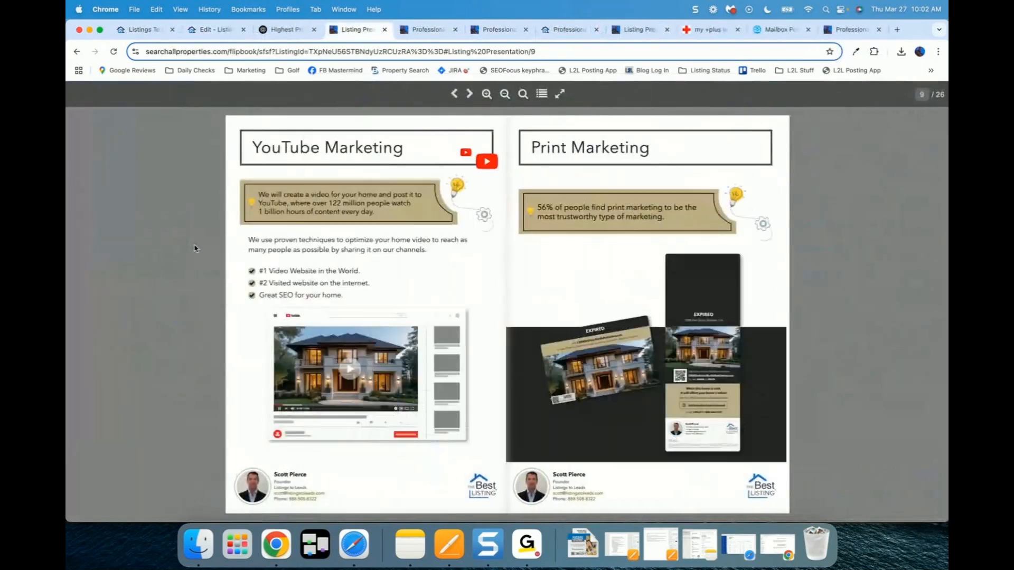
scroll(195, 247, up, 2)
scroll(195, 248, down, 5)
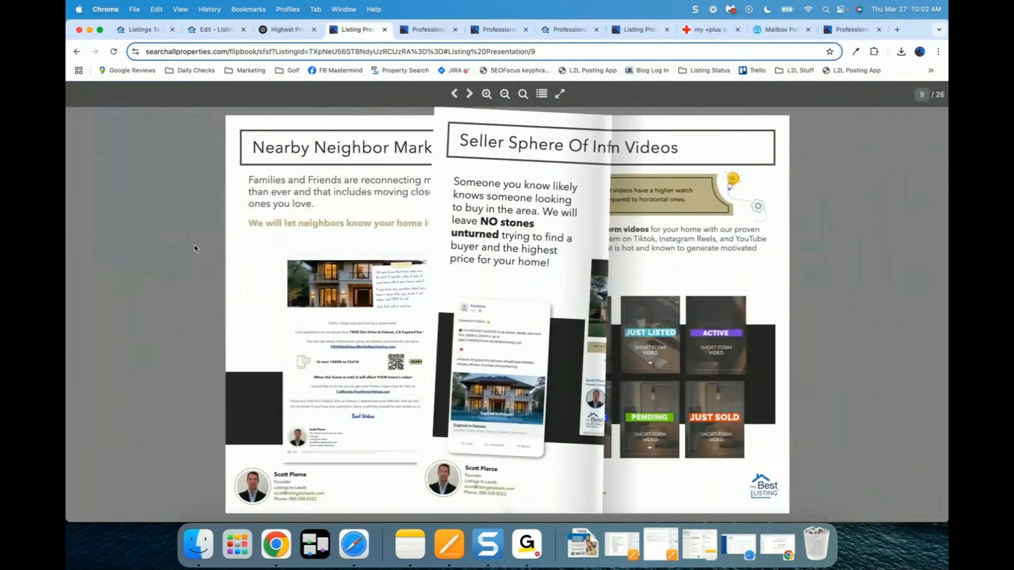
scroll(195, 248, down, 4)
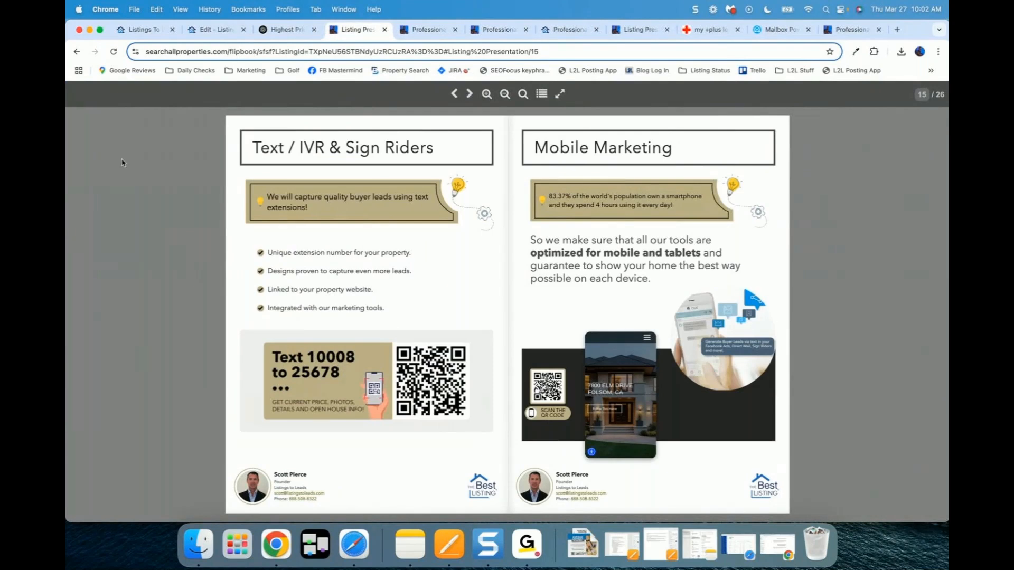
click(215, 30)
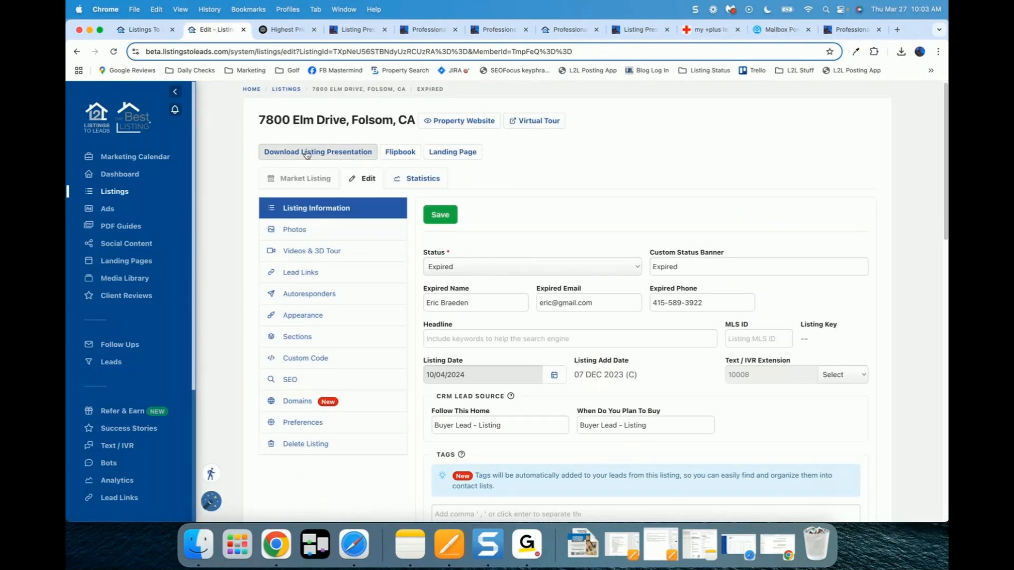
click(400, 154)
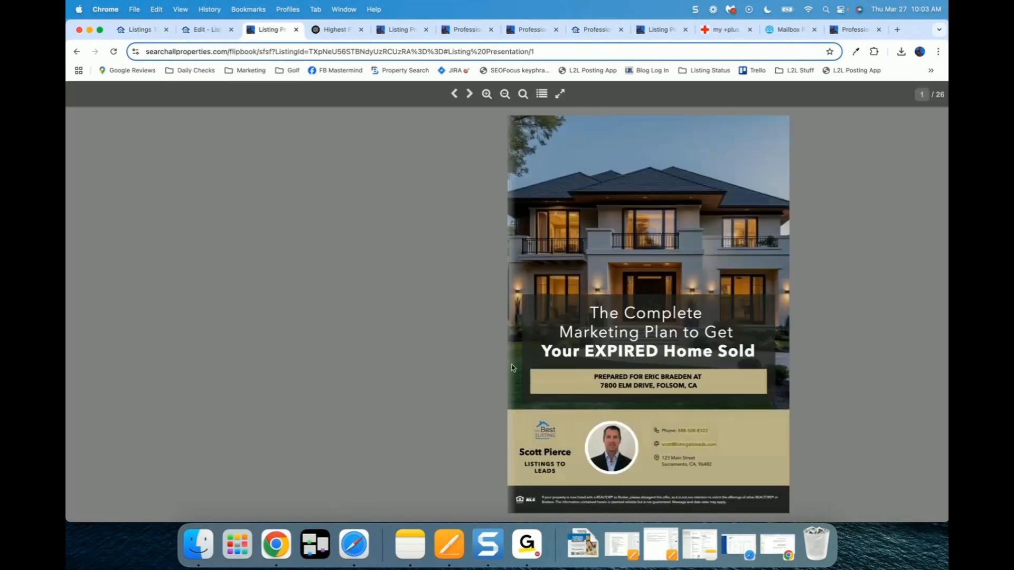
scroll(387, 301, down, 1)
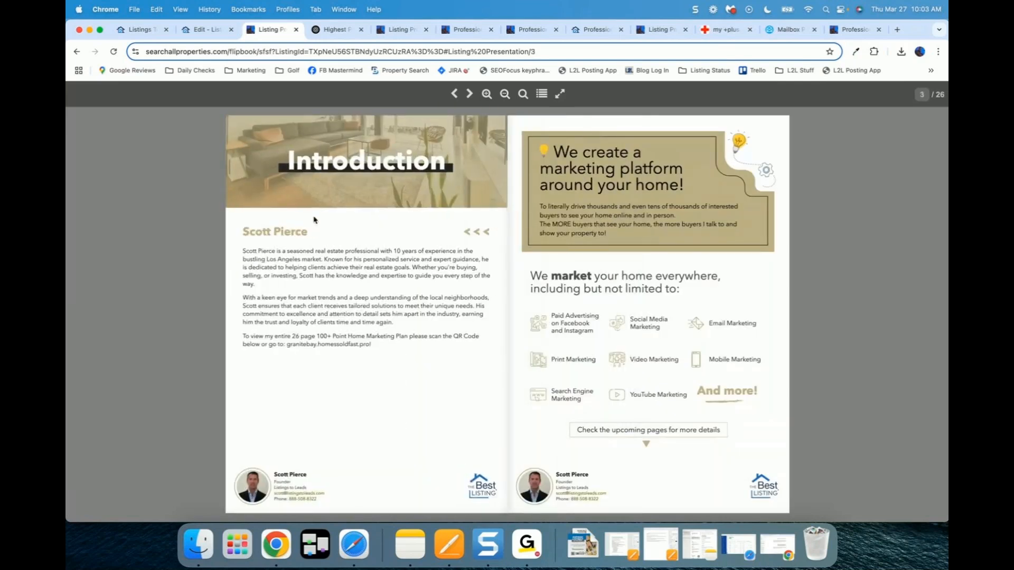
scroll(315, 220, down, 1)
click(206, 29)
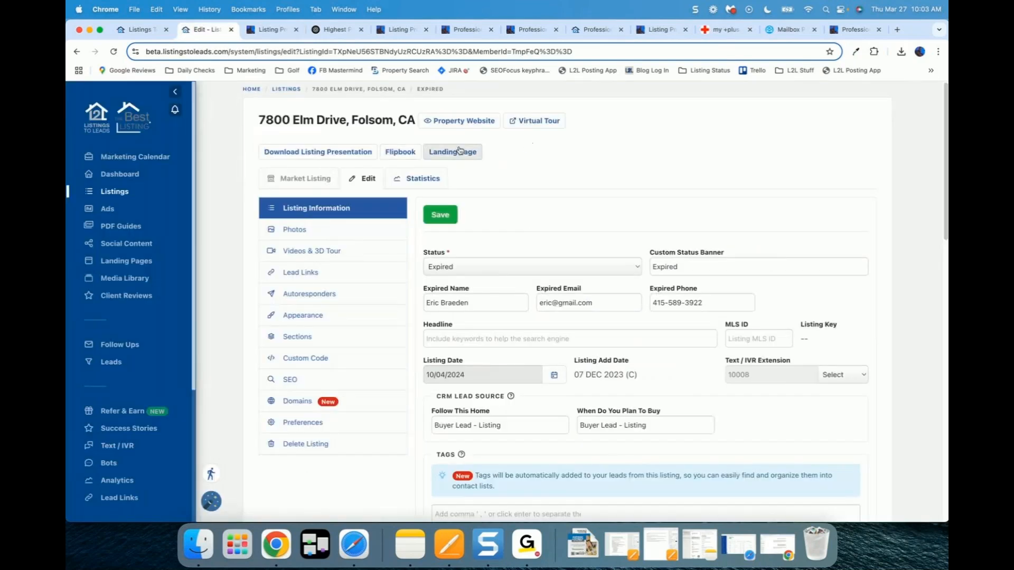
click(460, 151)
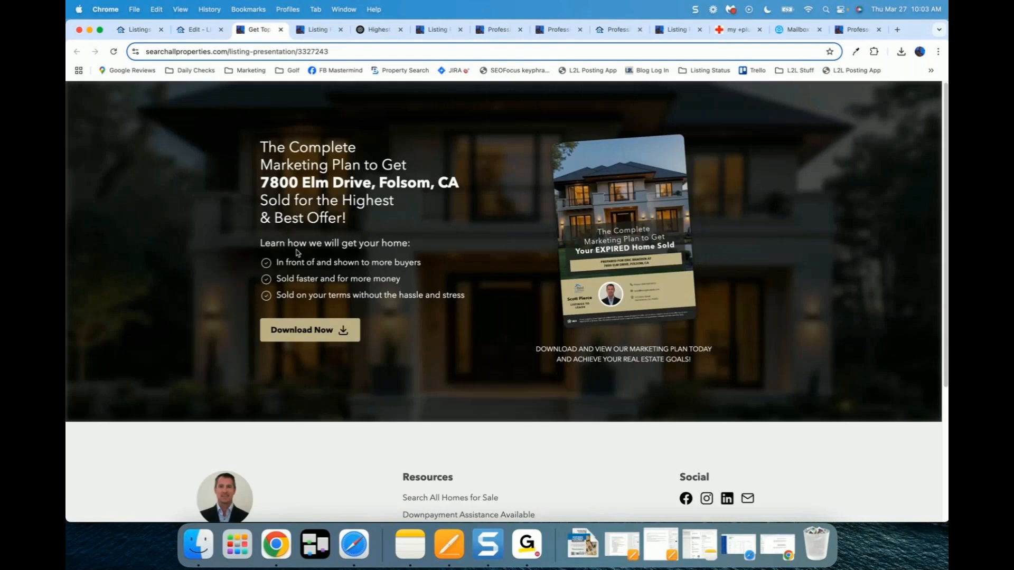
click(307, 330)
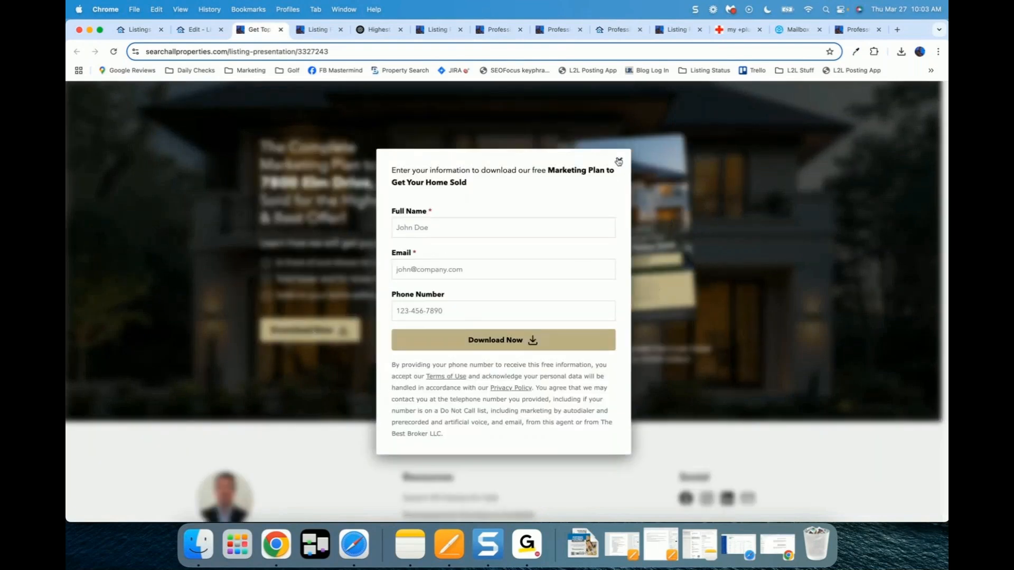
click(618, 161)
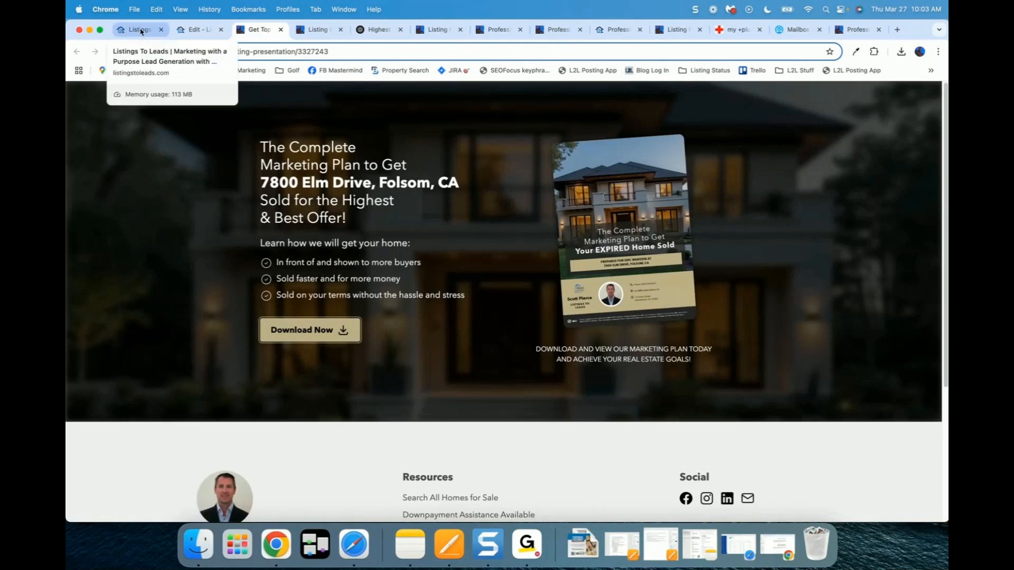
click(197, 29)
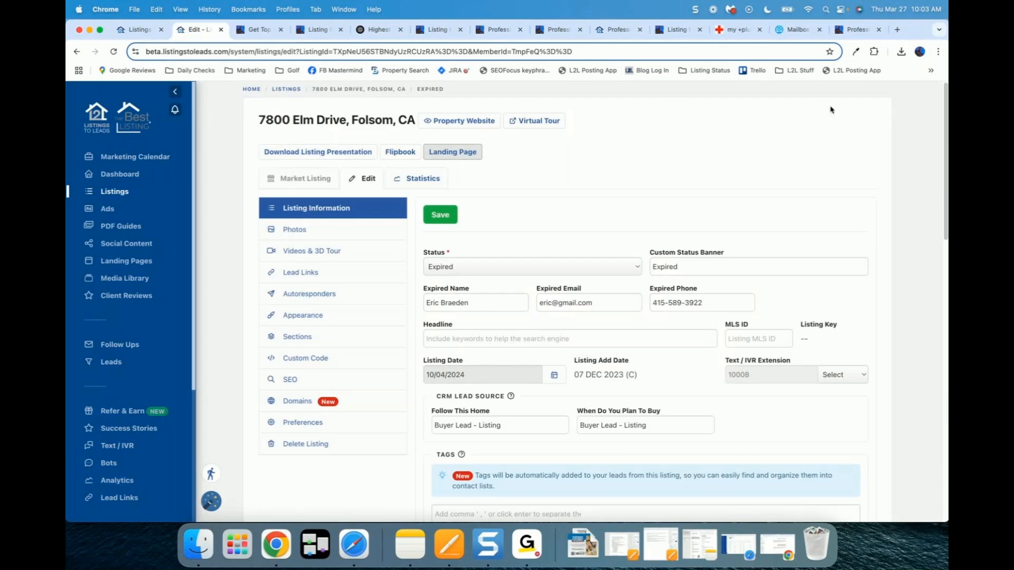
click(731, 10)
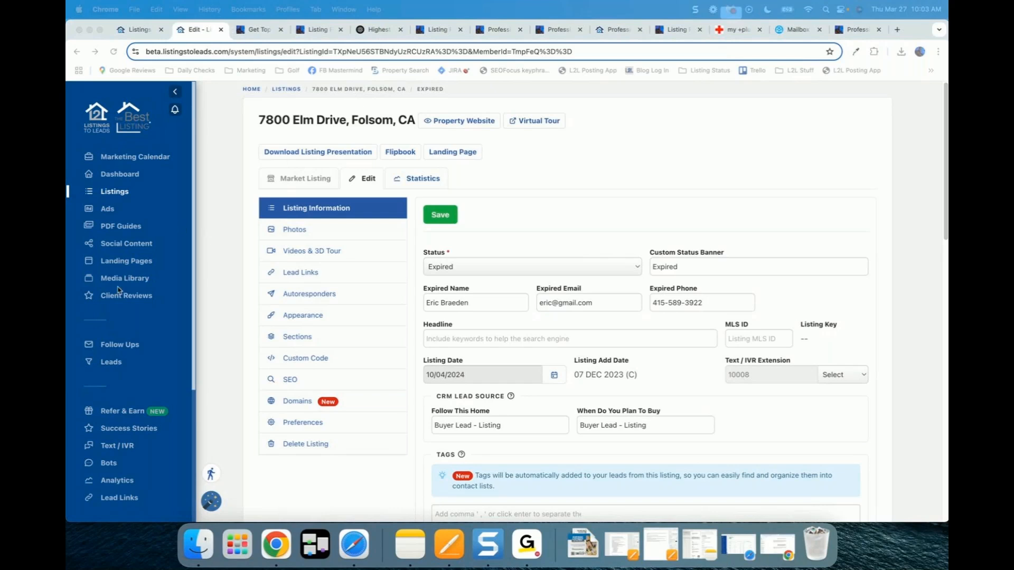
click(122, 262)
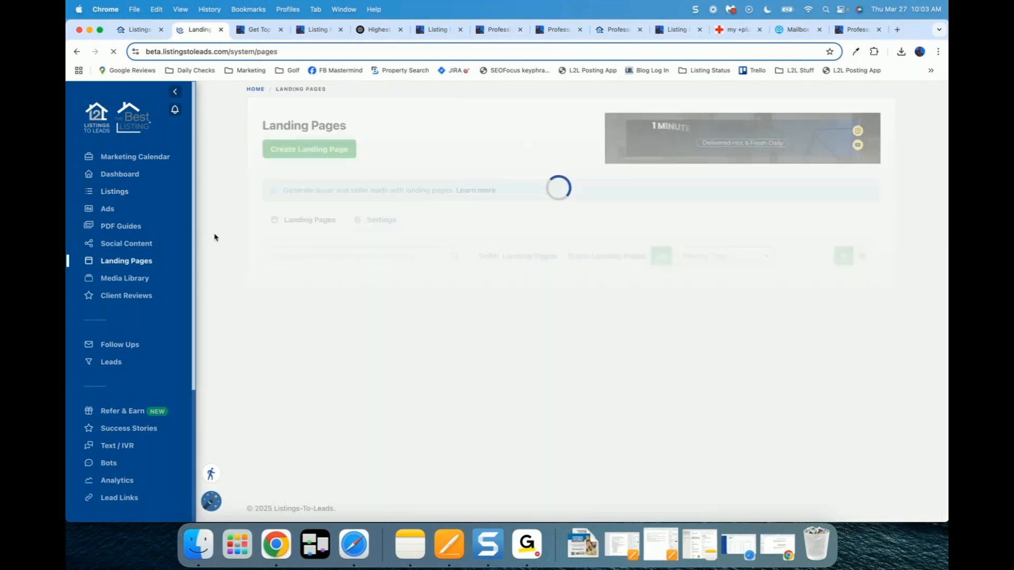
Step: Show the Free Home Values page's monthly follow-up email under its Advanced Options
scroll(216, 240, down, 2)
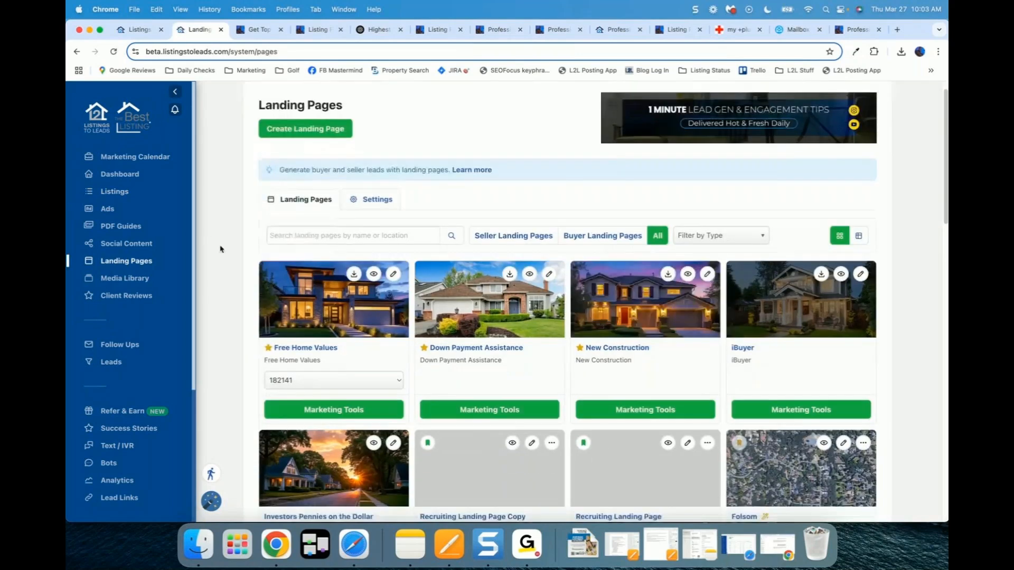
click(393, 233)
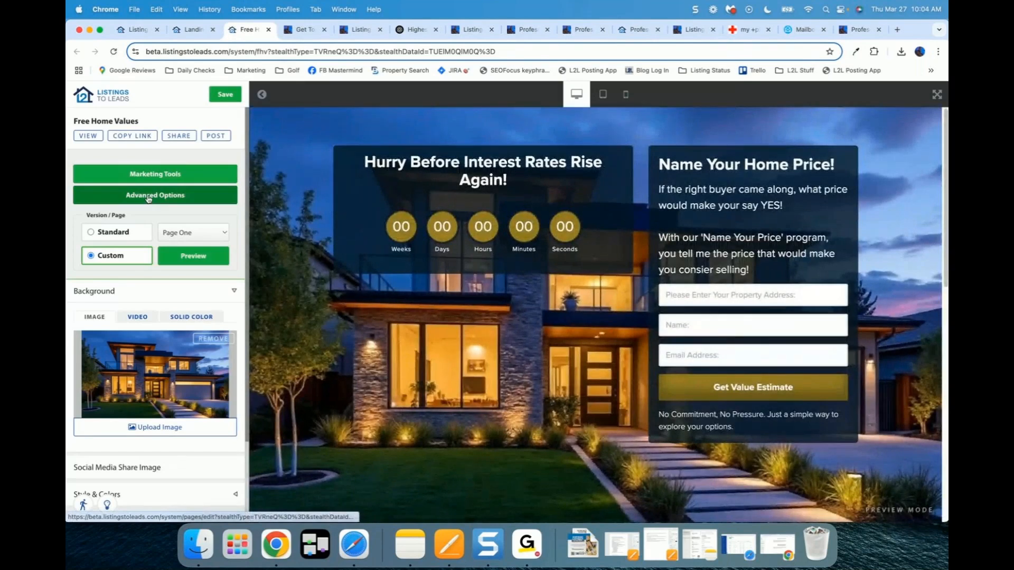
click(147, 196)
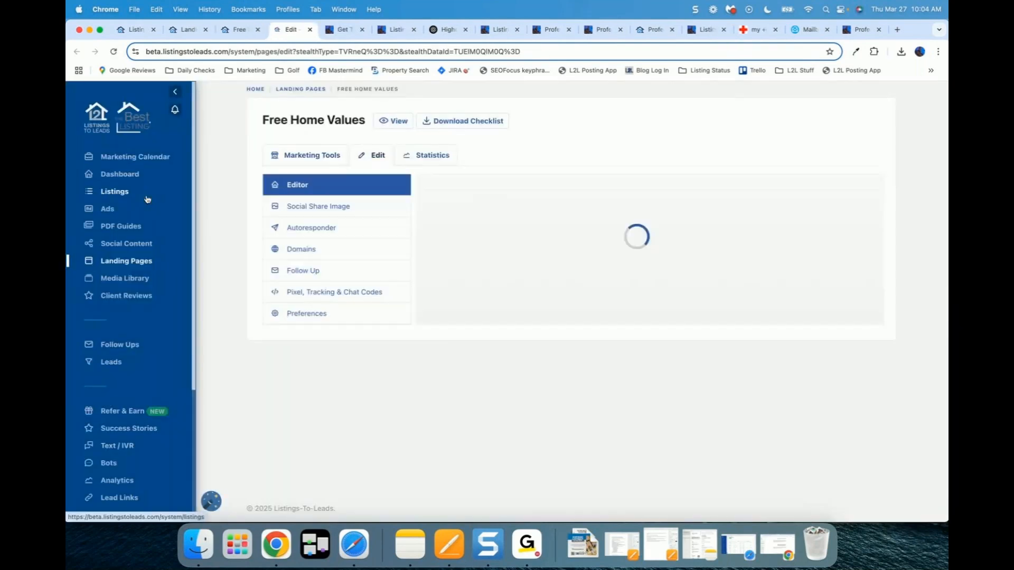
click(310, 276)
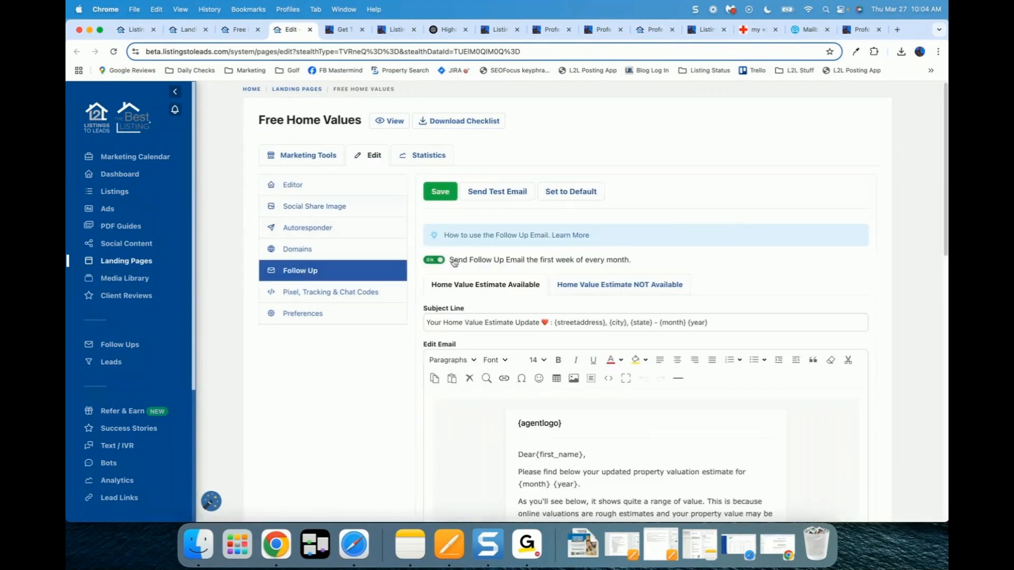